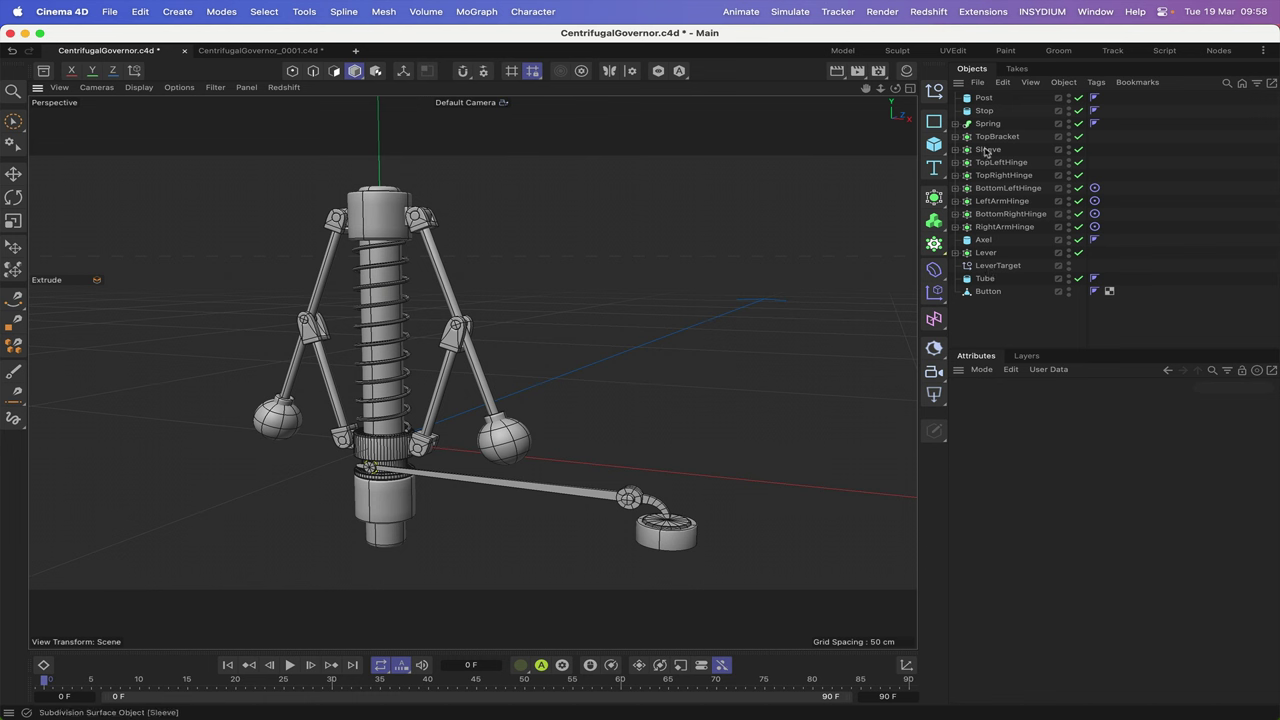
Step: Examine the Post, the Lever's Buttontarget null and the Button, comparing the null's and button's axis positions in the front view
{"action": "left_click", "coordinate": [984, 98]}
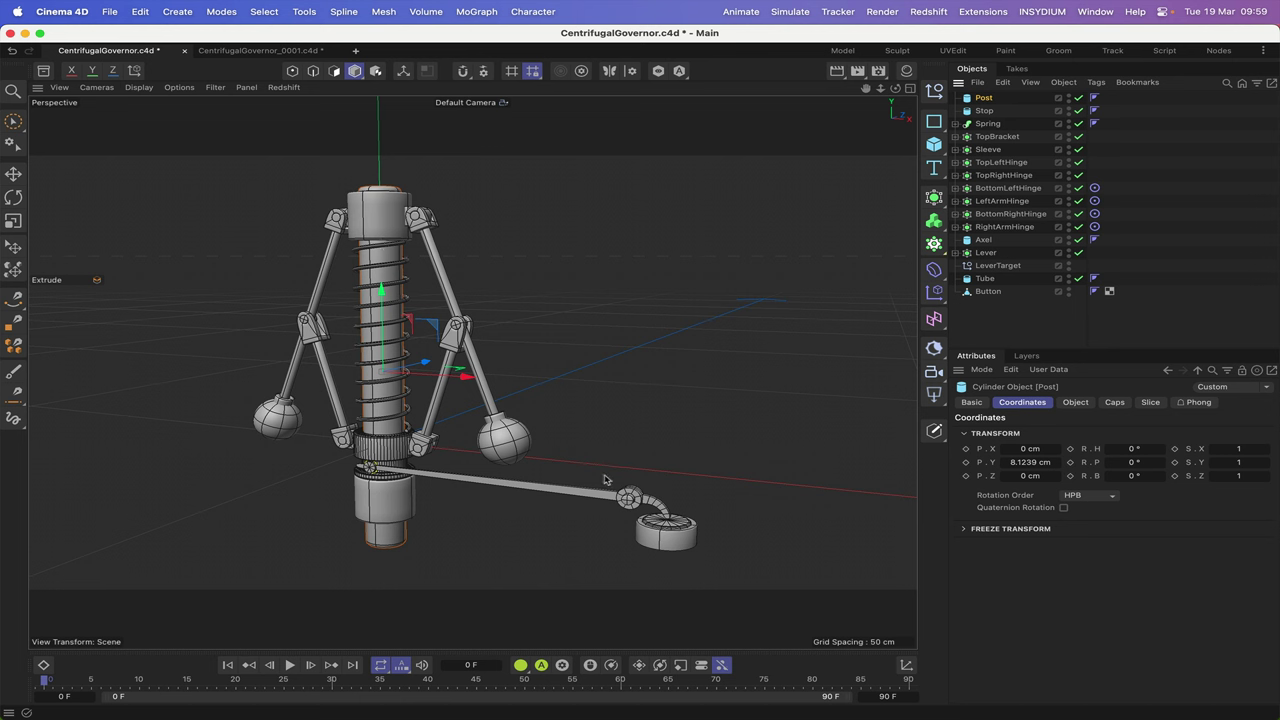
{"action": "left_click", "coordinate": [963, 253]}
{"action": "left_click", "coordinate": [955, 253]}
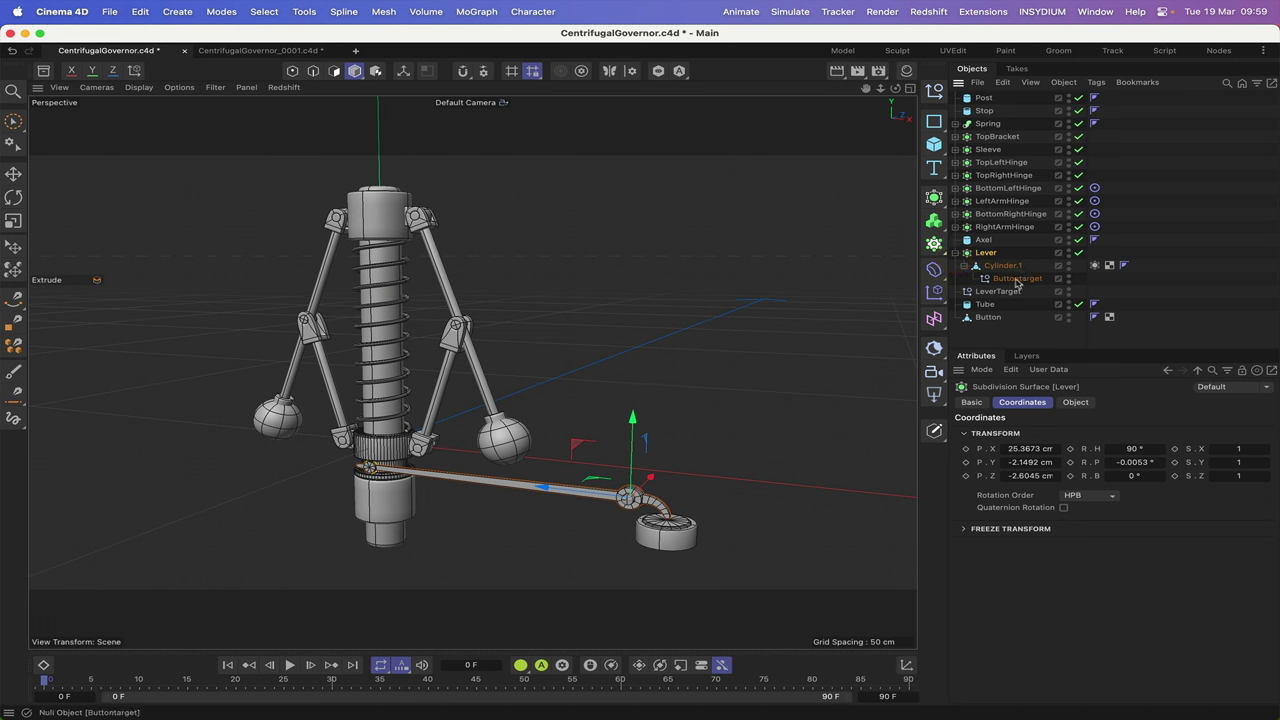
{"action": "left_click", "coordinate": [1016, 279]}
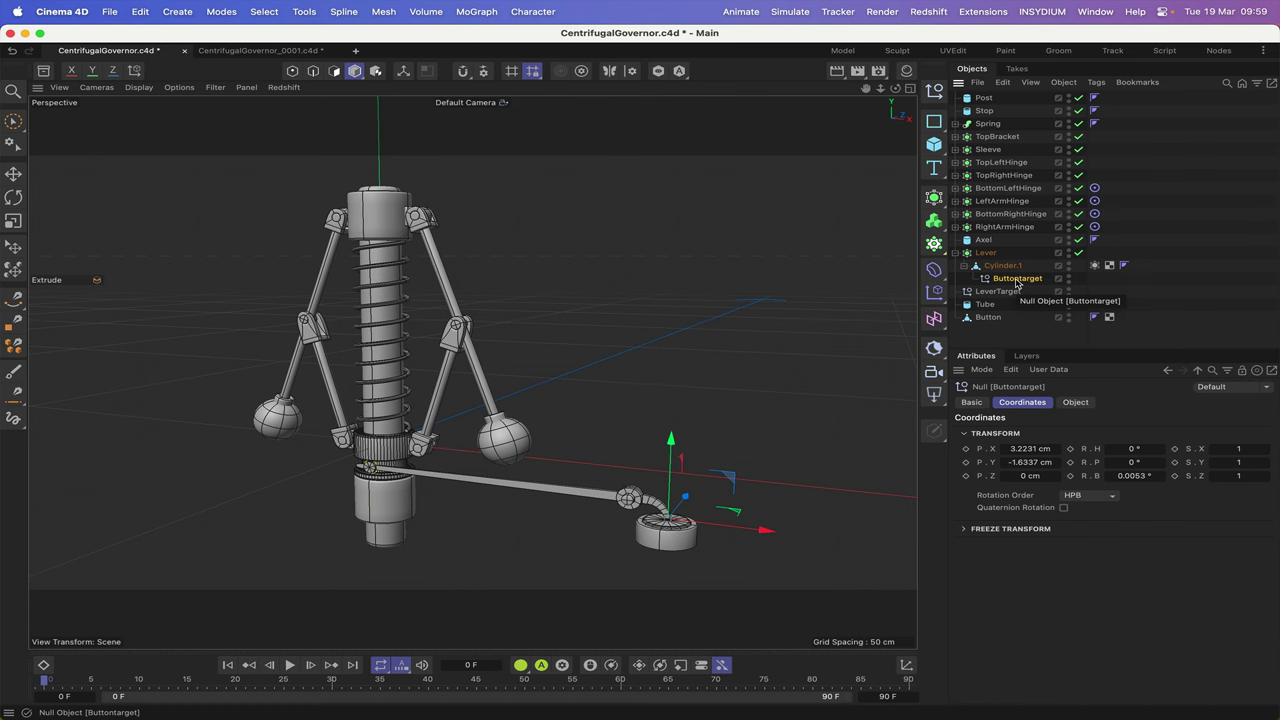
{"action": "key", "text": "F4"}
{"action": "key", "text": "o"}
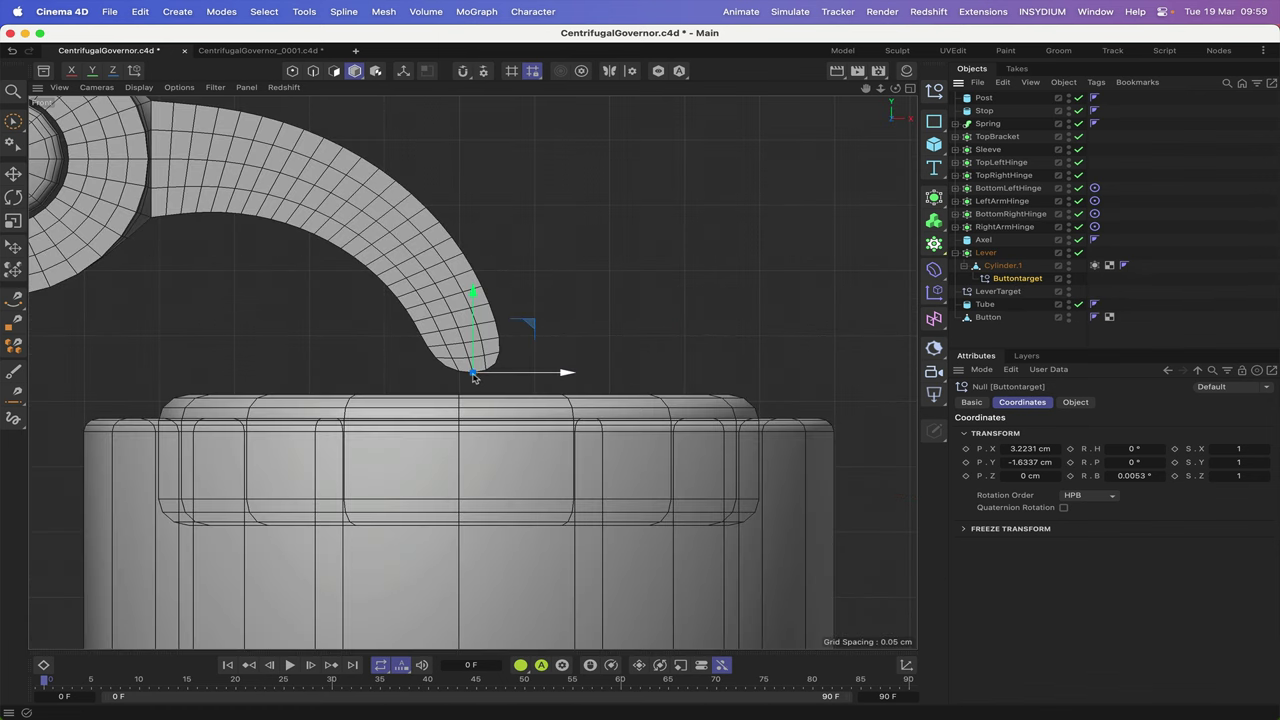
{"action": "left_click", "coordinate": [989, 318]}
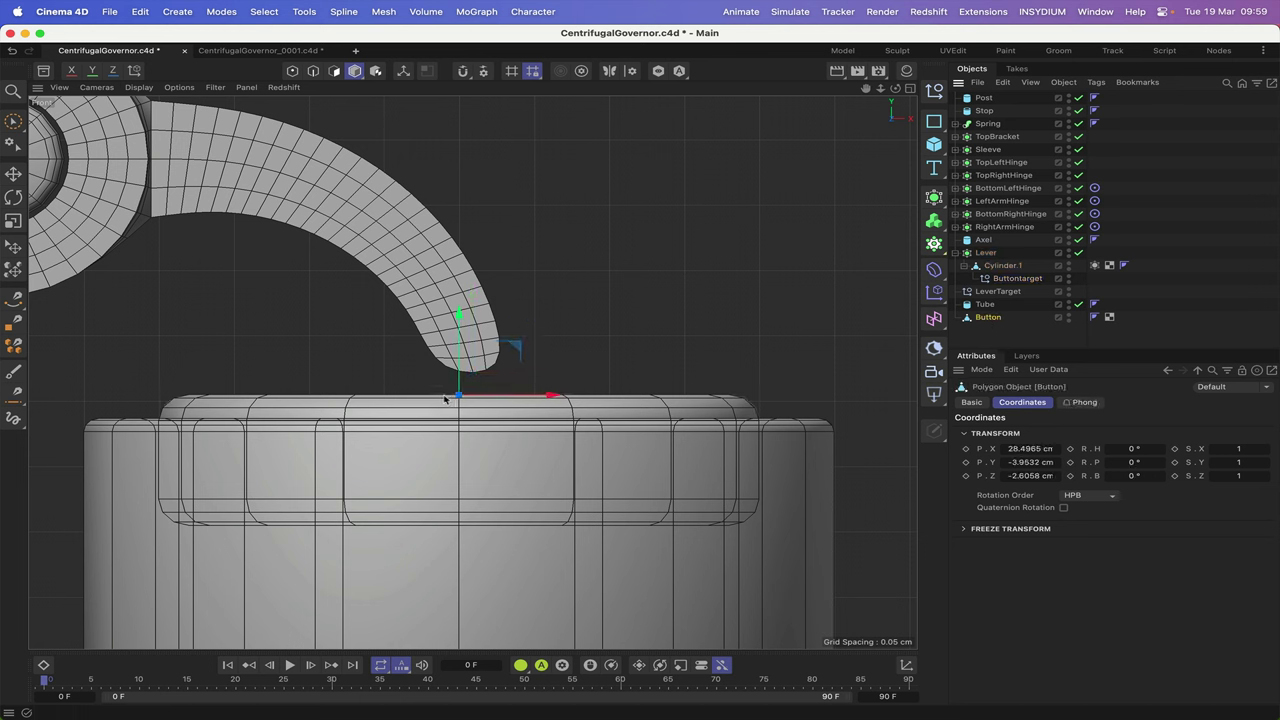
{"action": "left_click", "coordinate": [1014, 280]}
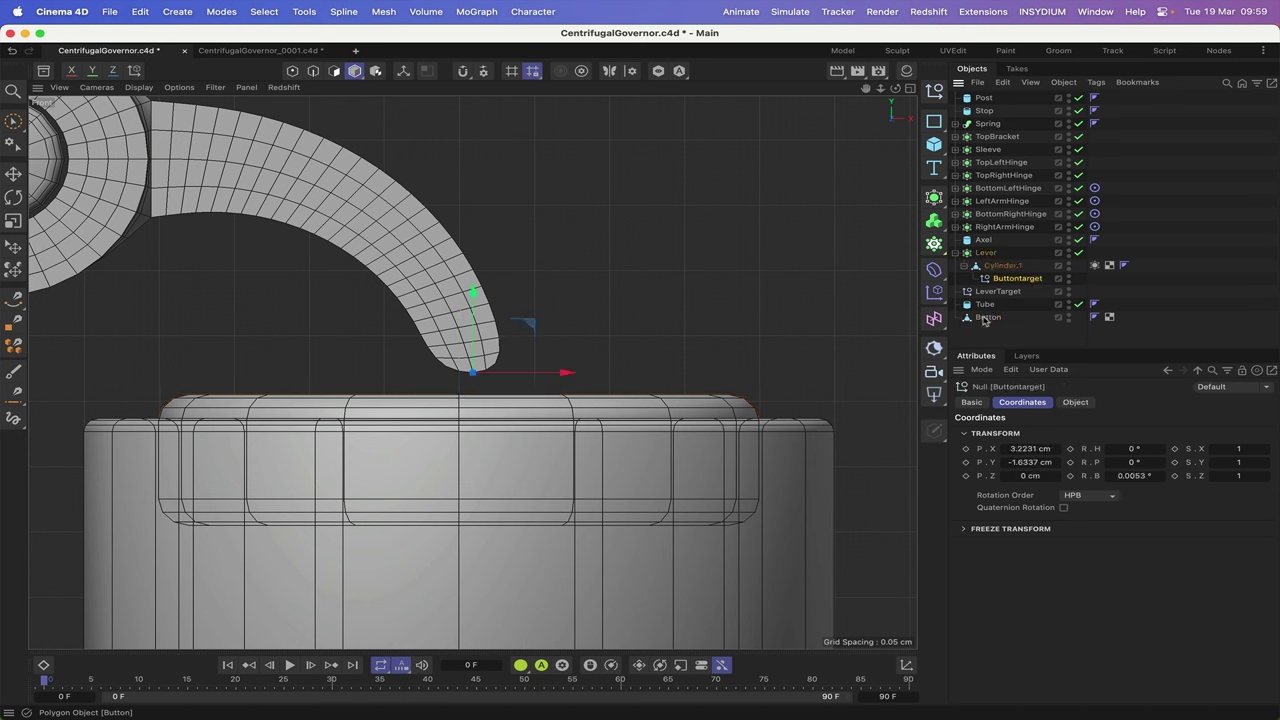
{"action": "left_click", "coordinate": [985, 318]}
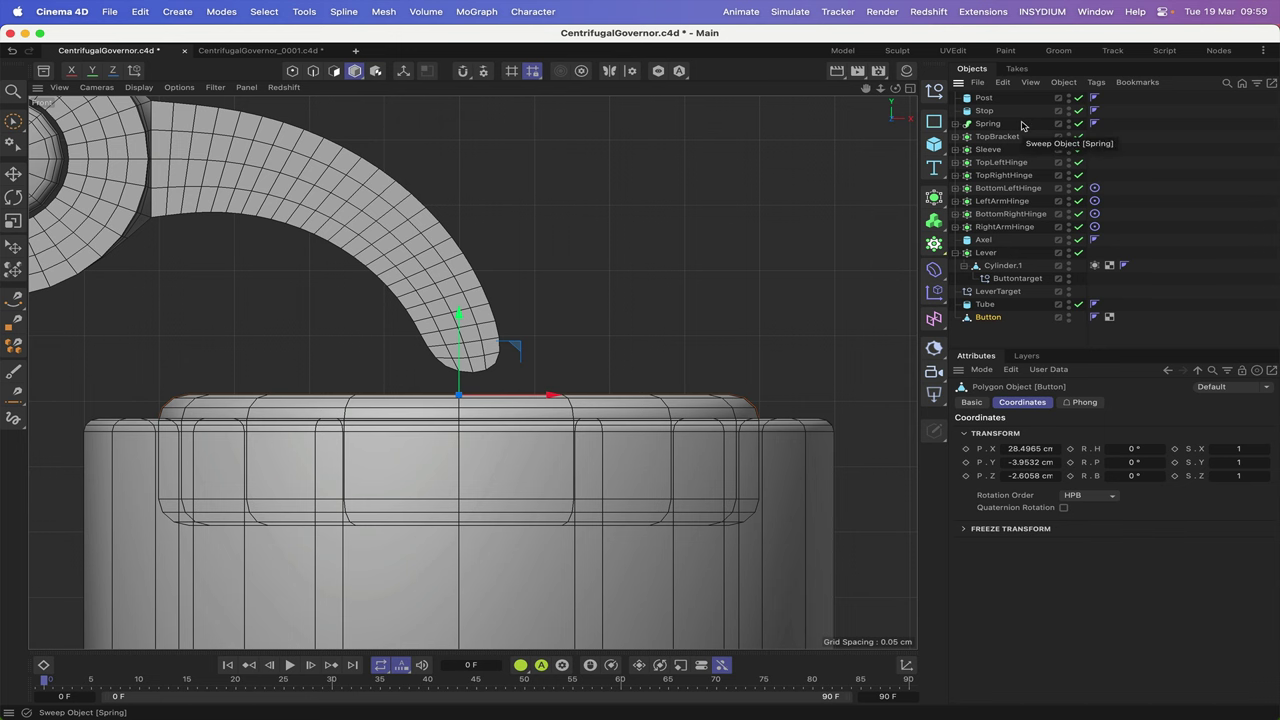
{"action": "key", "text": "F1"}
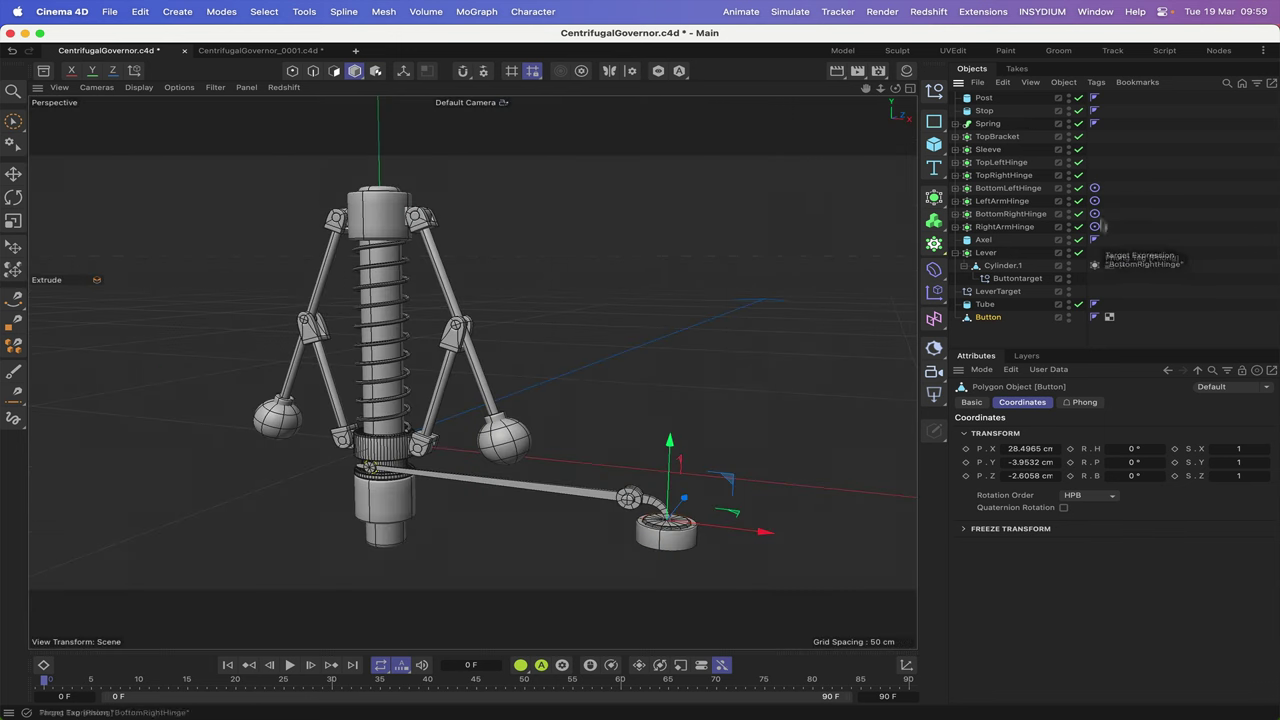
Step: Check the hinges' Target tags and delete them from BottomLeftHinge, LeftArmHinge, BottomRightHinge and RightArmHinge
{"action": "left_click", "coordinate": [1013, 188]}
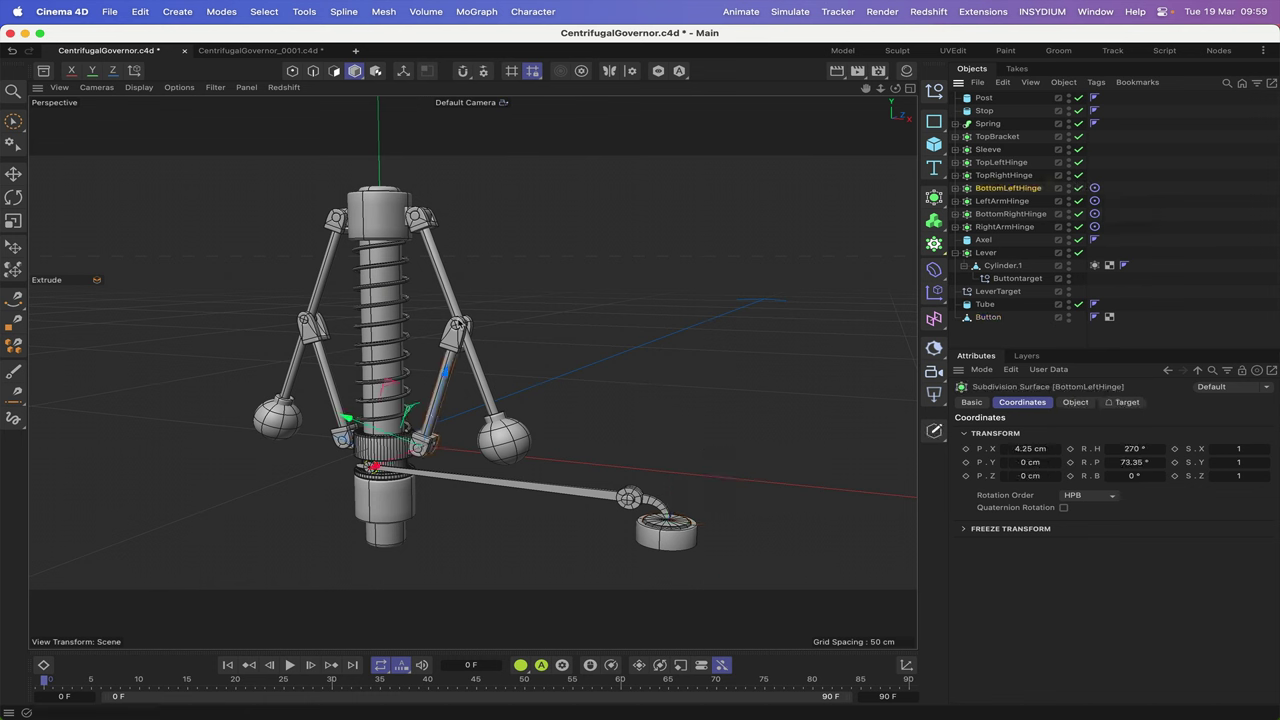
{"action": "left_click", "coordinate": [1095, 188]}
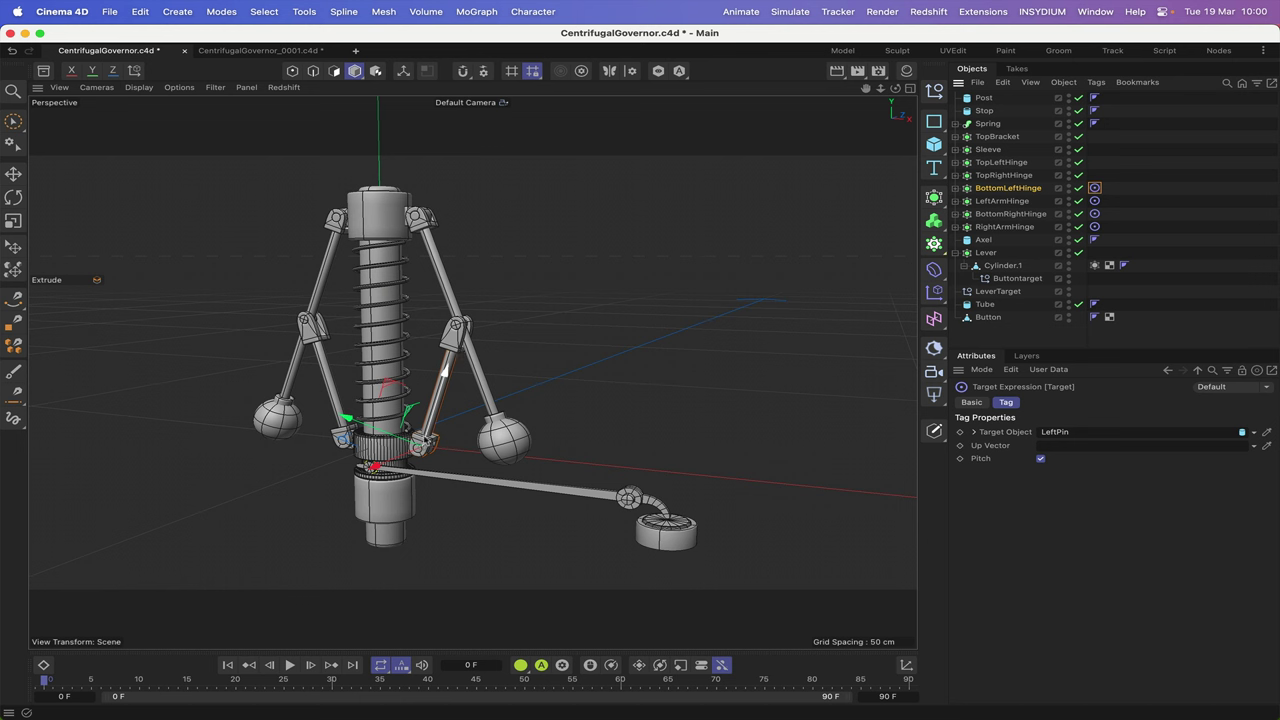
{"action": "left_click", "coordinate": [1094, 200]}
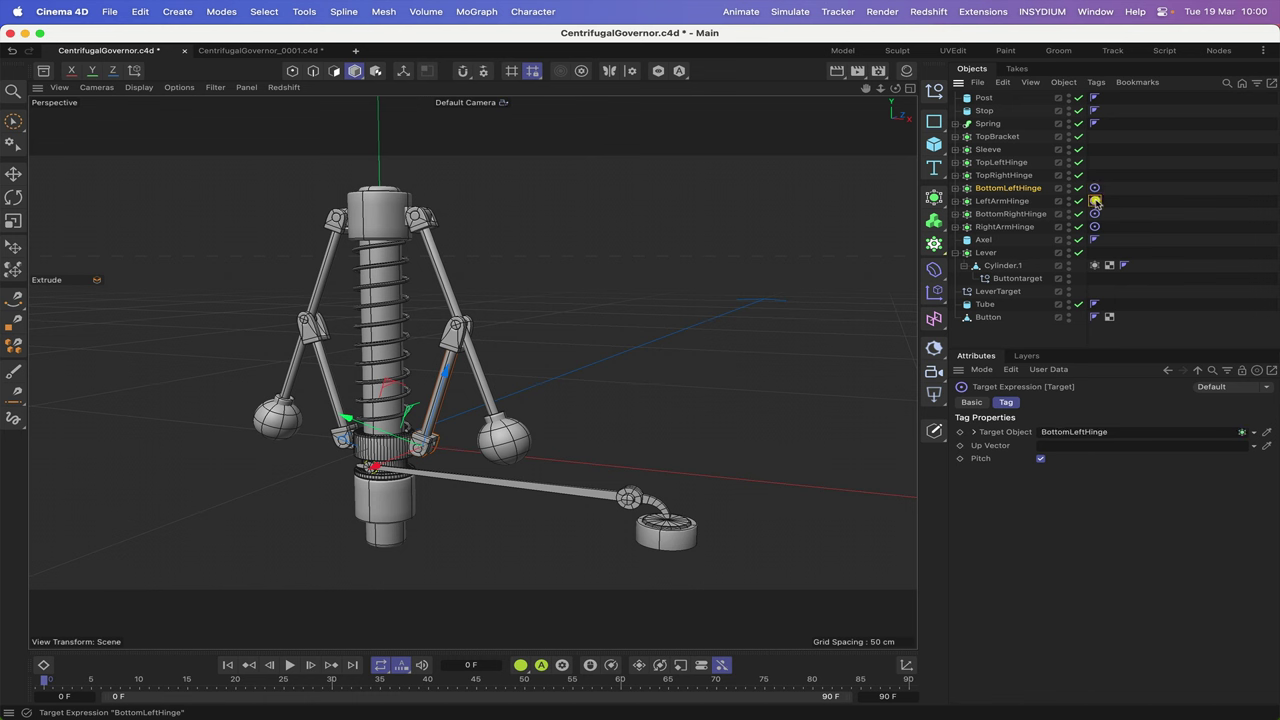
{"action": "left_click", "coordinate": [1002, 200]}
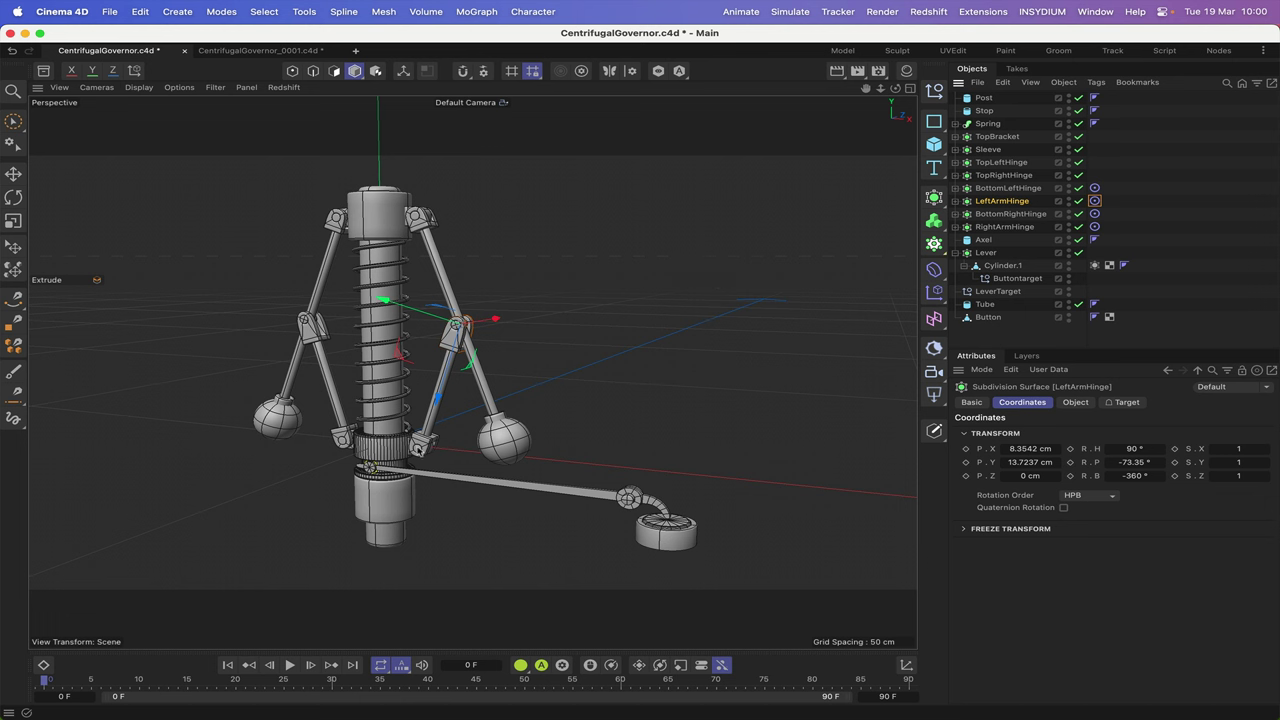
{"action": "left_click", "coordinate": [1094, 200]}
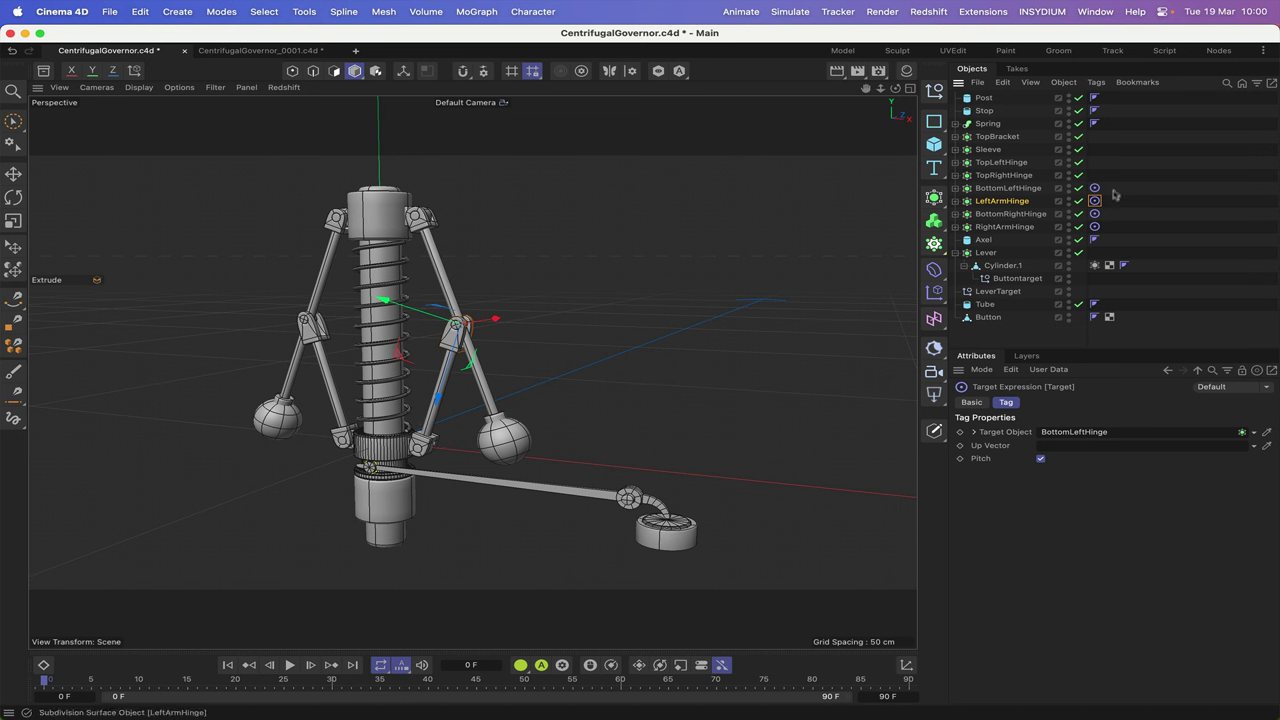
{"action": "left_click_drag", "start_coordinate": [1118, 187], "coordinate": [1094, 227]}
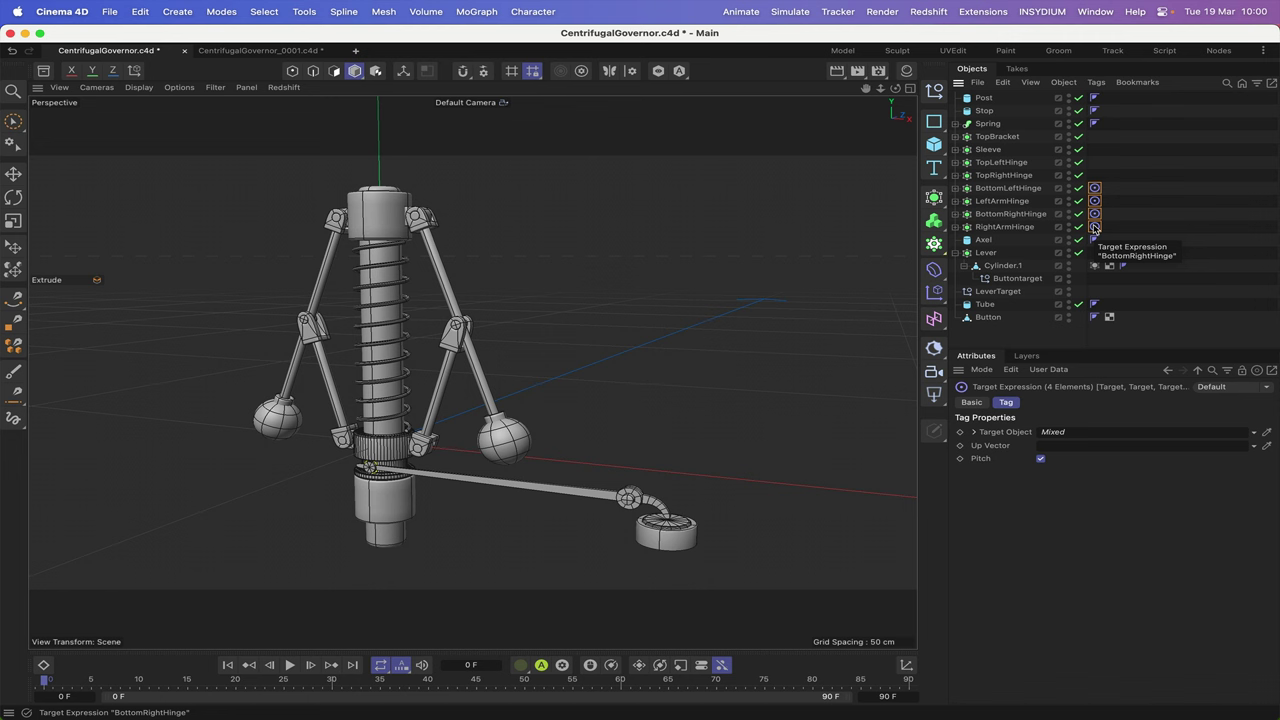
{"action": "key", "text": "Delete"}
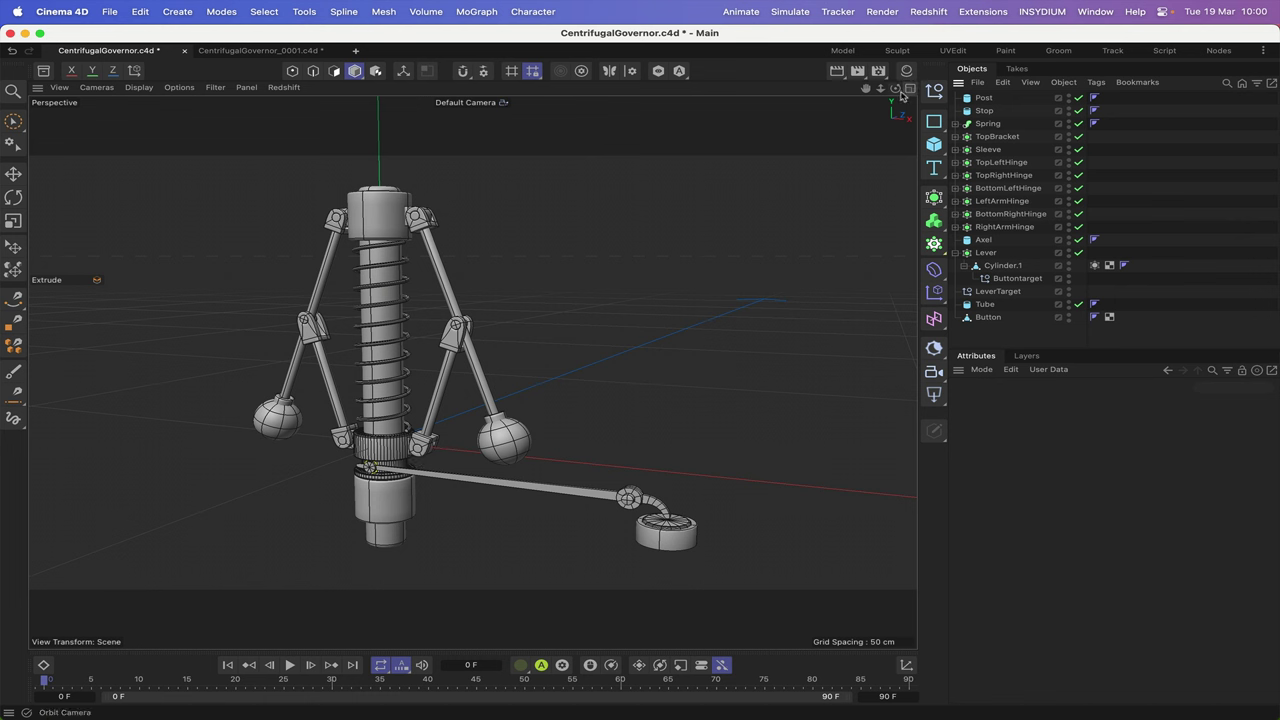
Step: Add IK tags to both the R1 and R2 nulls inside TopBracket
{"action": "left_click_drag", "start_coordinate": [895, 88], "coordinate": [900, 115]}
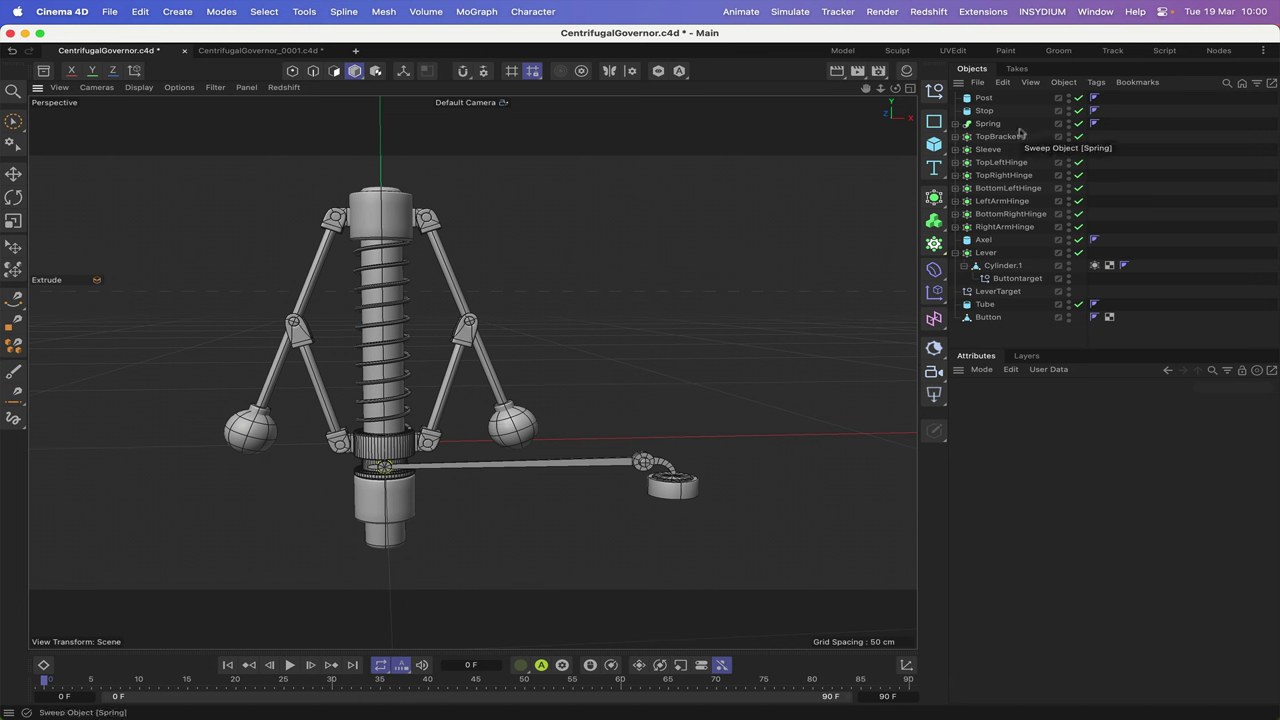
{"action": "left_click", "coordinate": [955, 137]}
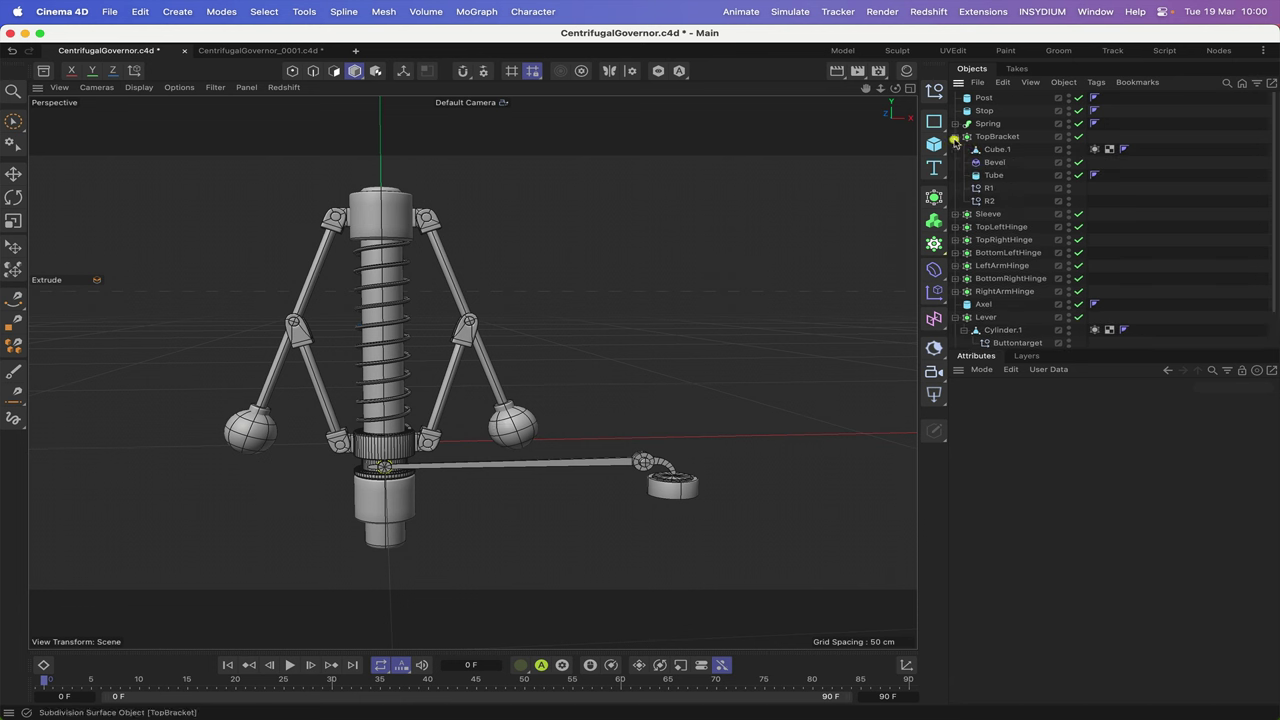
{"action": "left_click", "coordinate": [989, 189]}
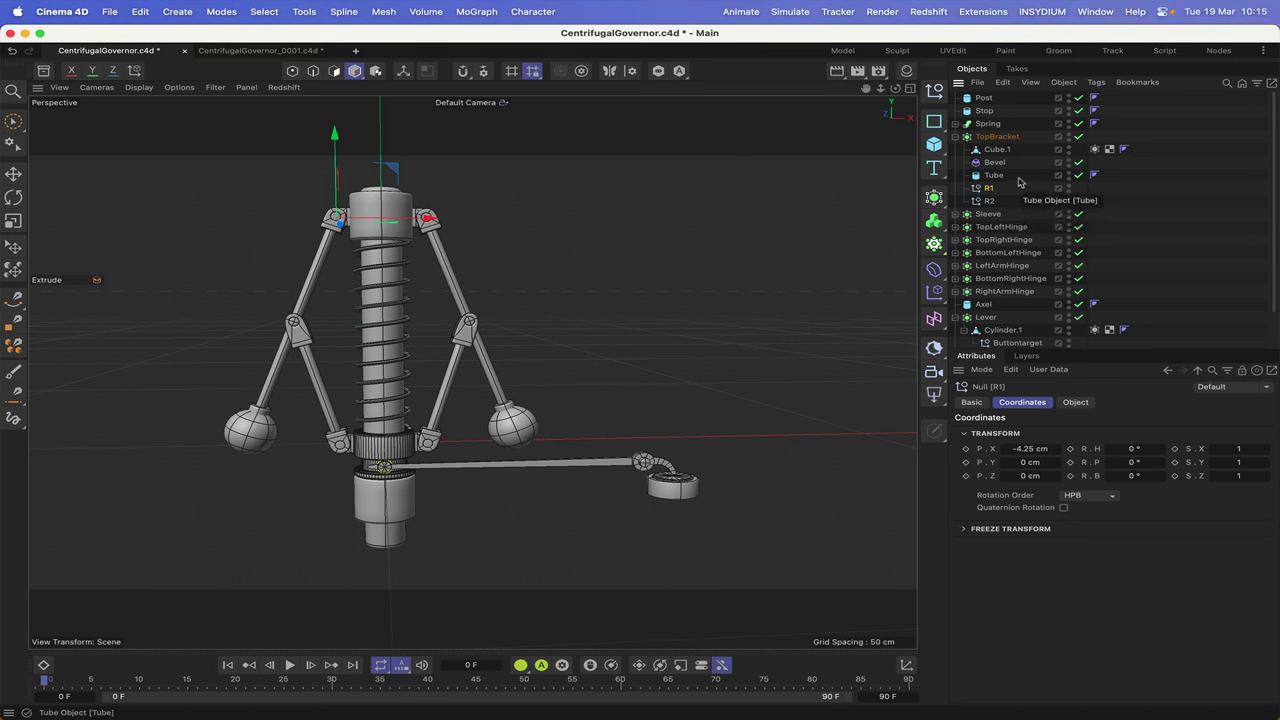
{"action": "left_click", "coordinate": [1008, 189]}
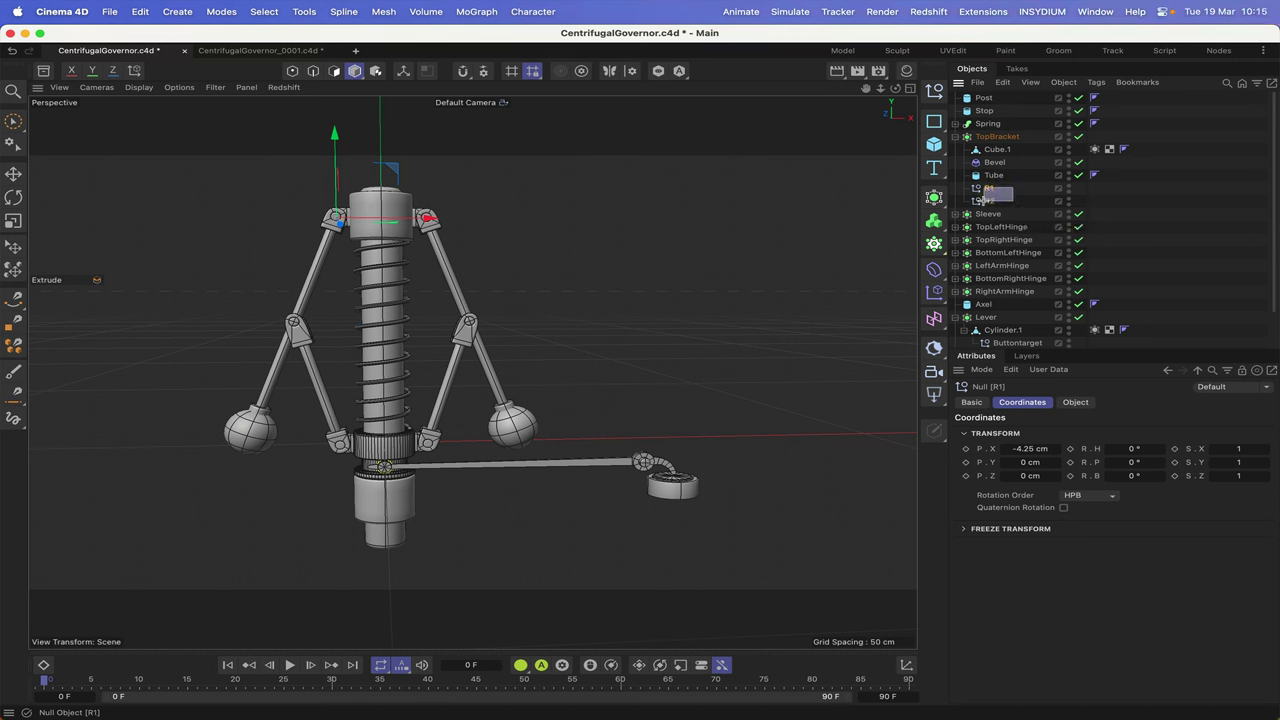
{"action": "left_click", "coordinate": [988, 201], "text": "shift"}
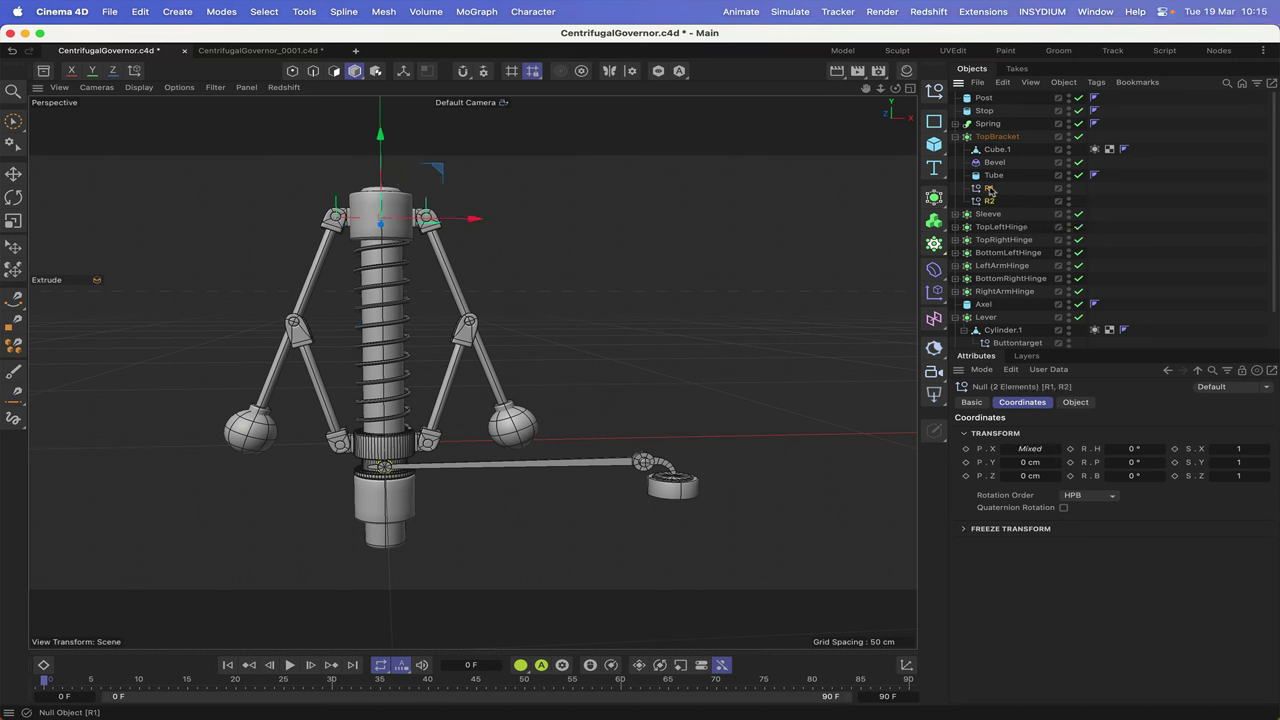
{"action": "left_click", "coordinate": [1096, 86]}
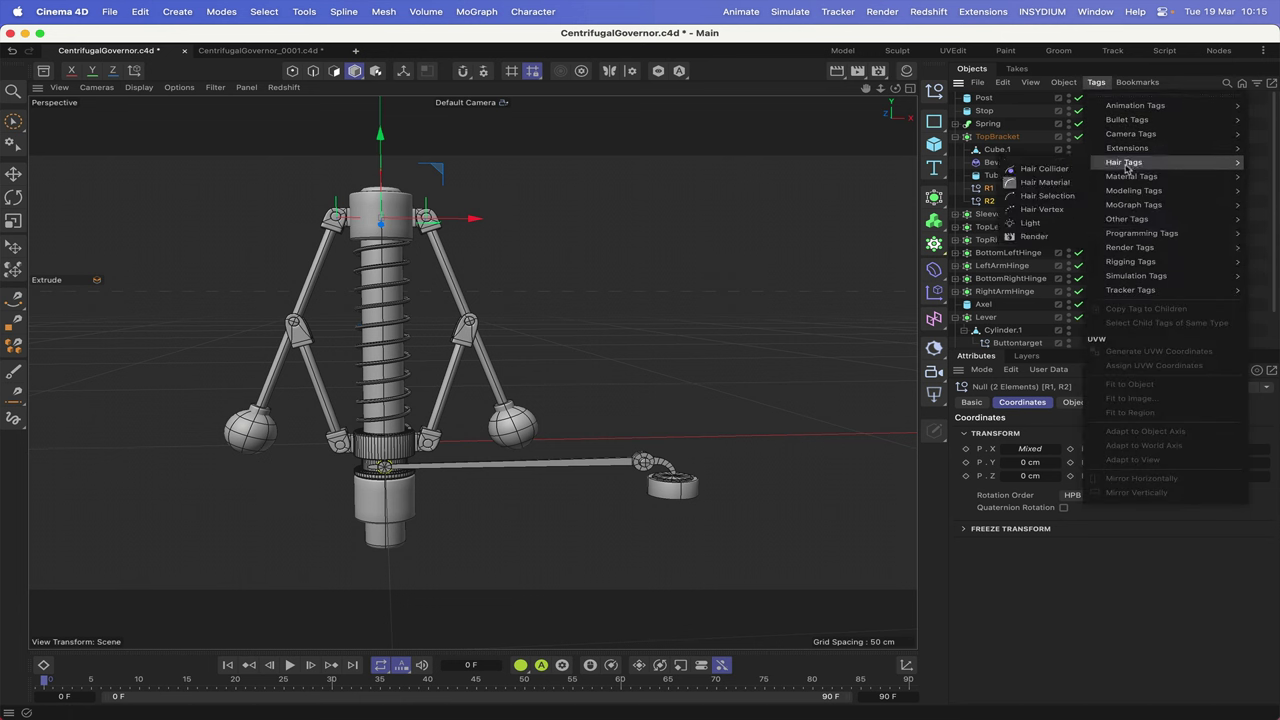
{"action": "mouse_move", "coordinate": [1137, 220]}
{"action": "mouse_move", "coordinate": [1140, 261]}
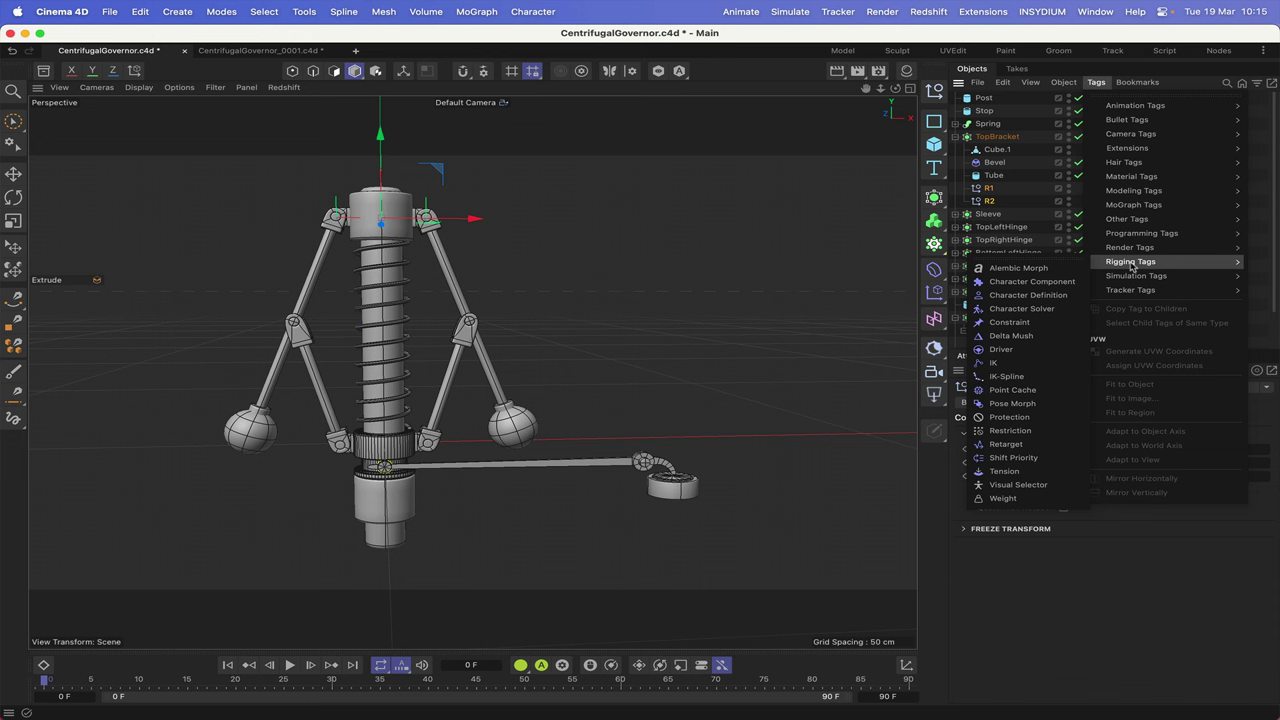
{"action": "left_click", "coordinate": [994, 362]}
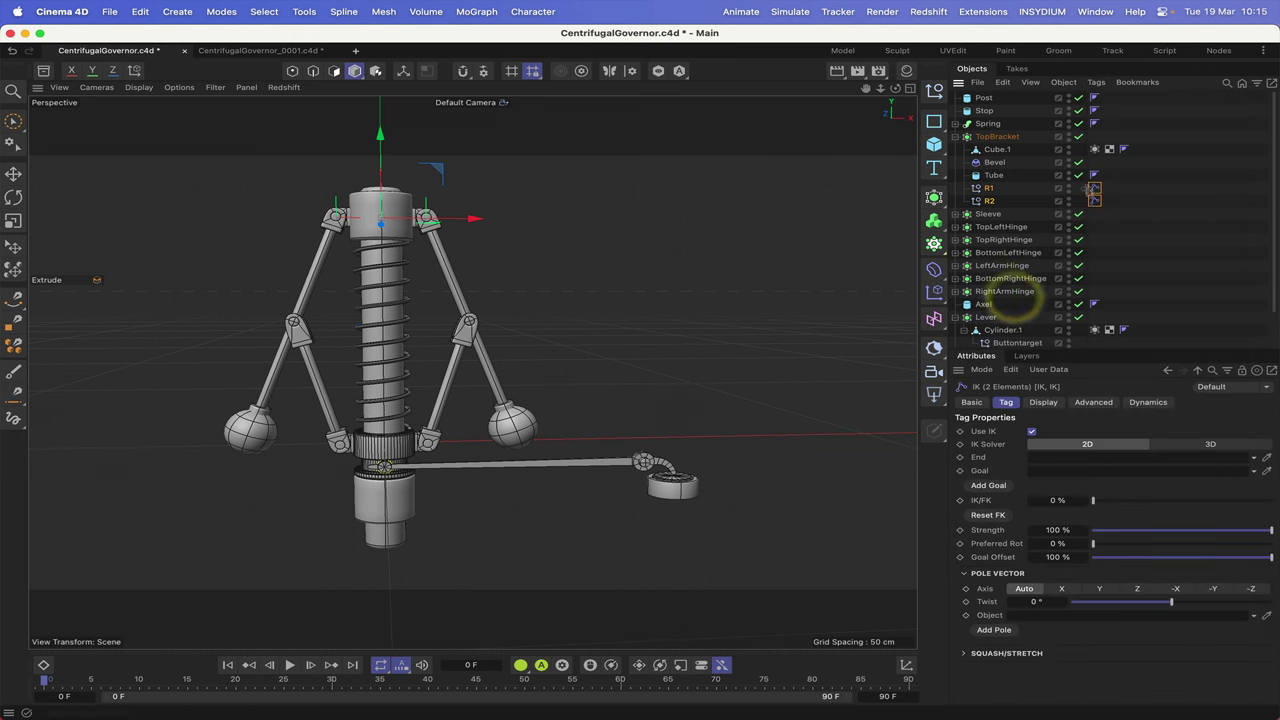
{"action": "left_click", "coordinate": [1015, 194]}
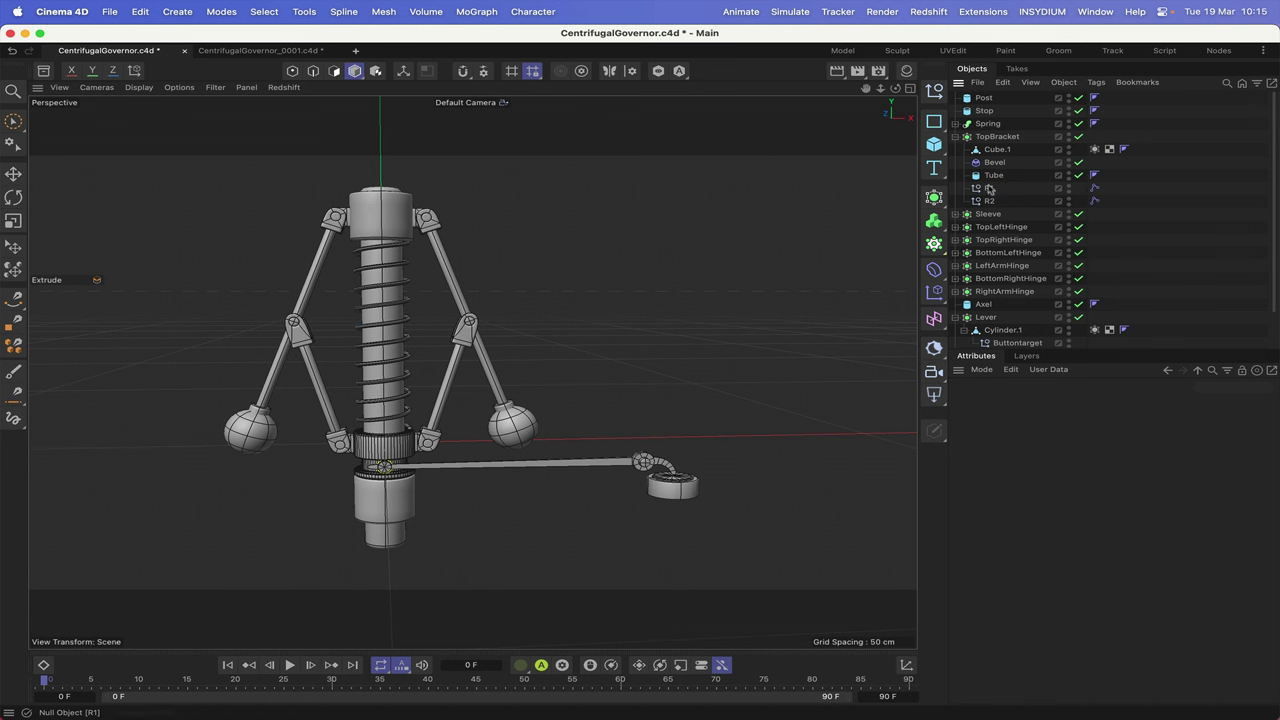
Step: Make TopRightHinge a child of the R1 null and expand its hierarchy
{"action": "left_click", "coordinate": [985, 242]}
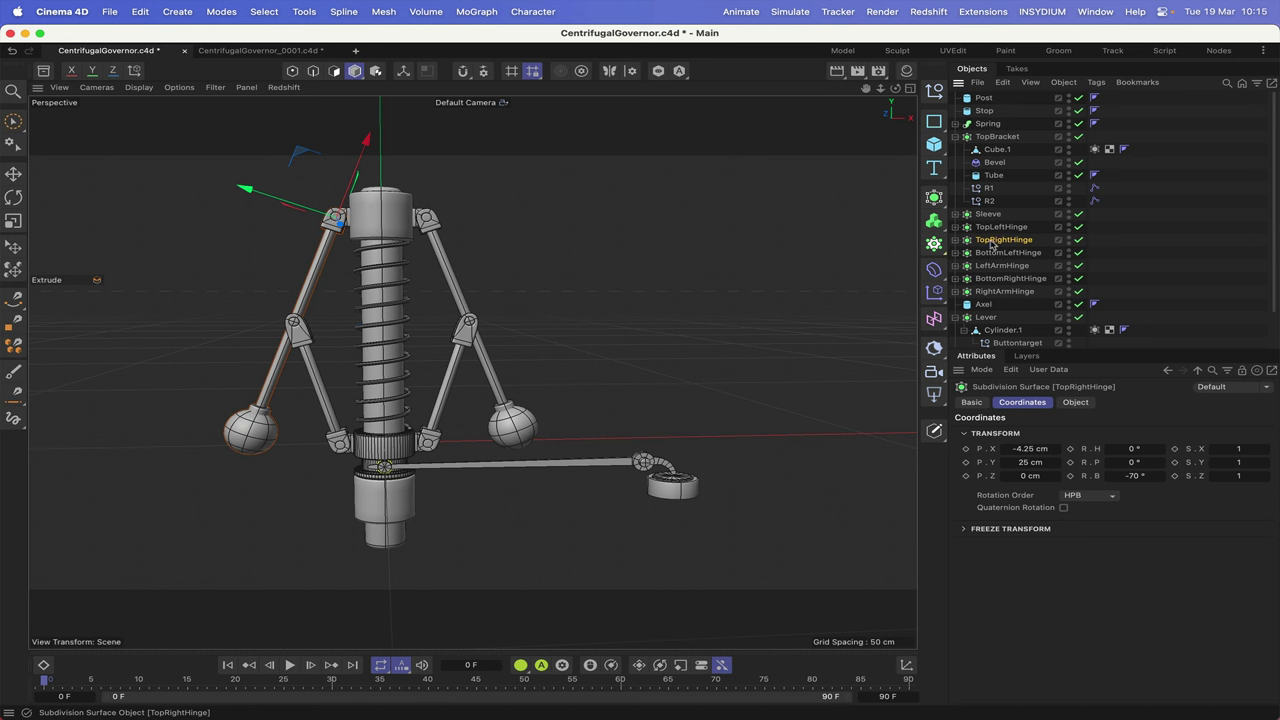
{"action": "left_click_drag", "start_coordinate": [990, 242], "coordinate": [988, 188]}
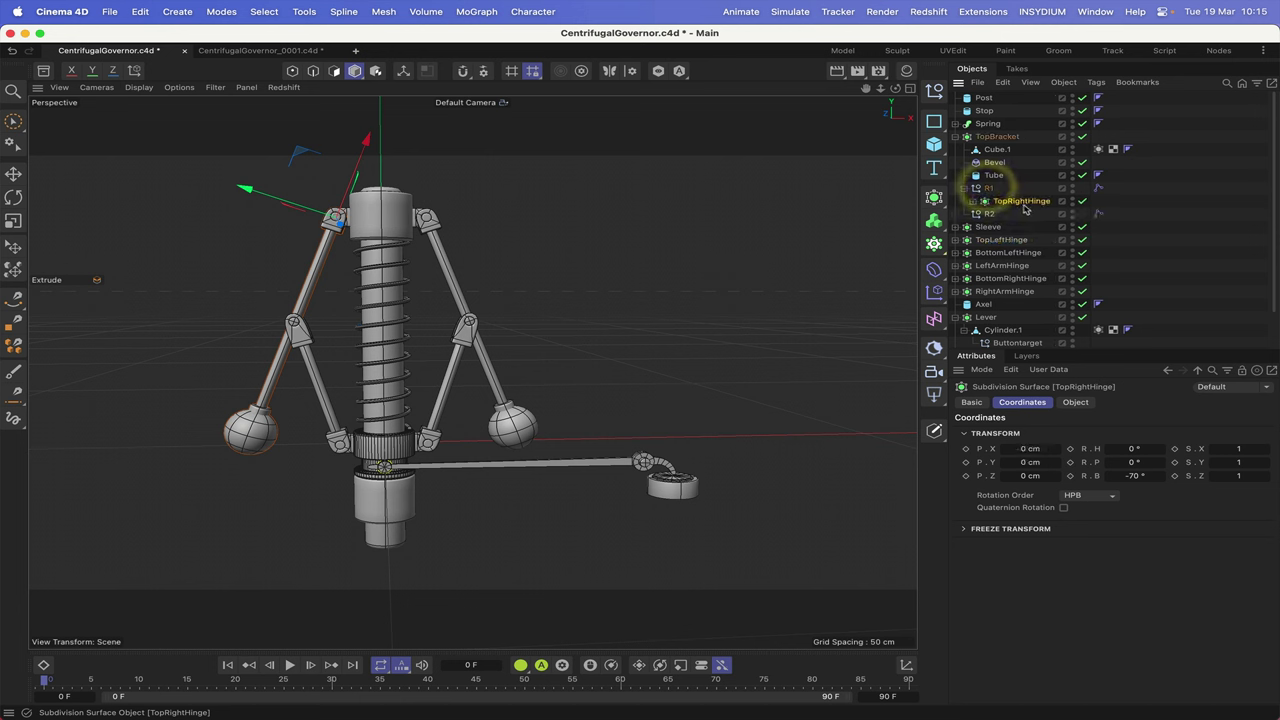
{"action": "left_click", "coordinate": [973, 202]}
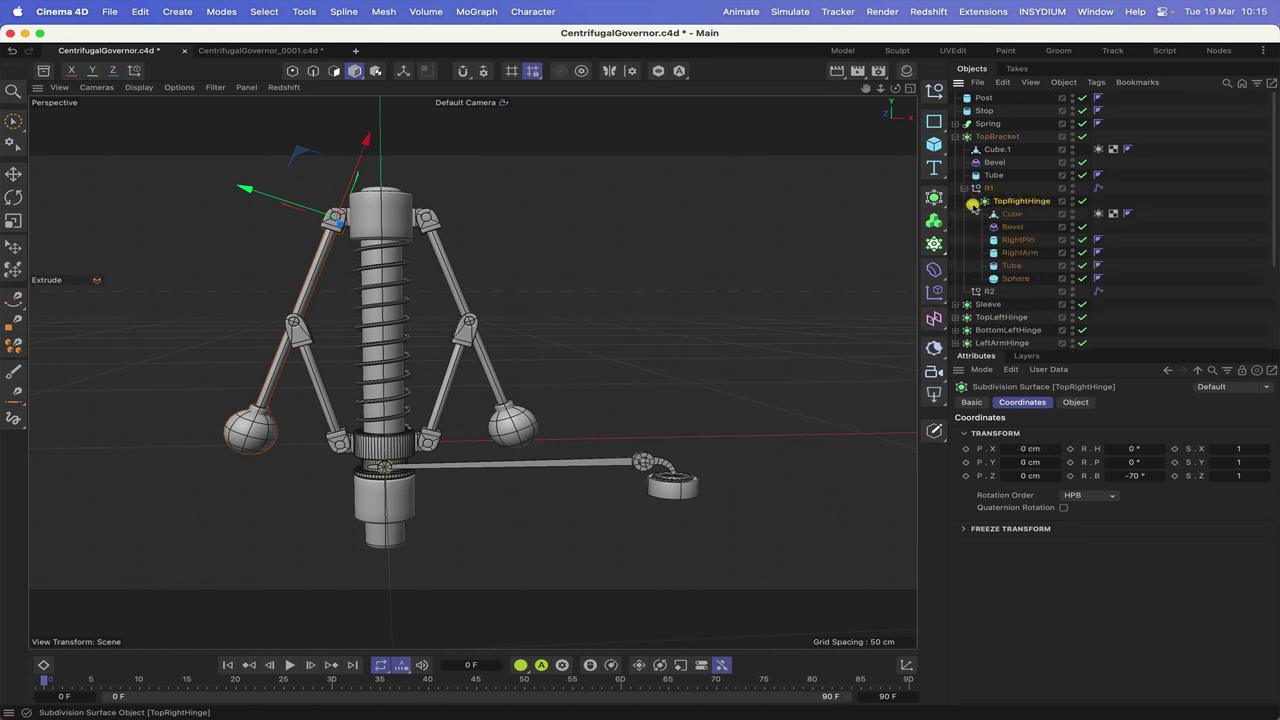
Step: Reorder TopRightHinge's children so RightArm, Tube and Sphere sit above RightPin, leaving RightPin last
{"action": "left_click", "coordinate": [1012, 241]}
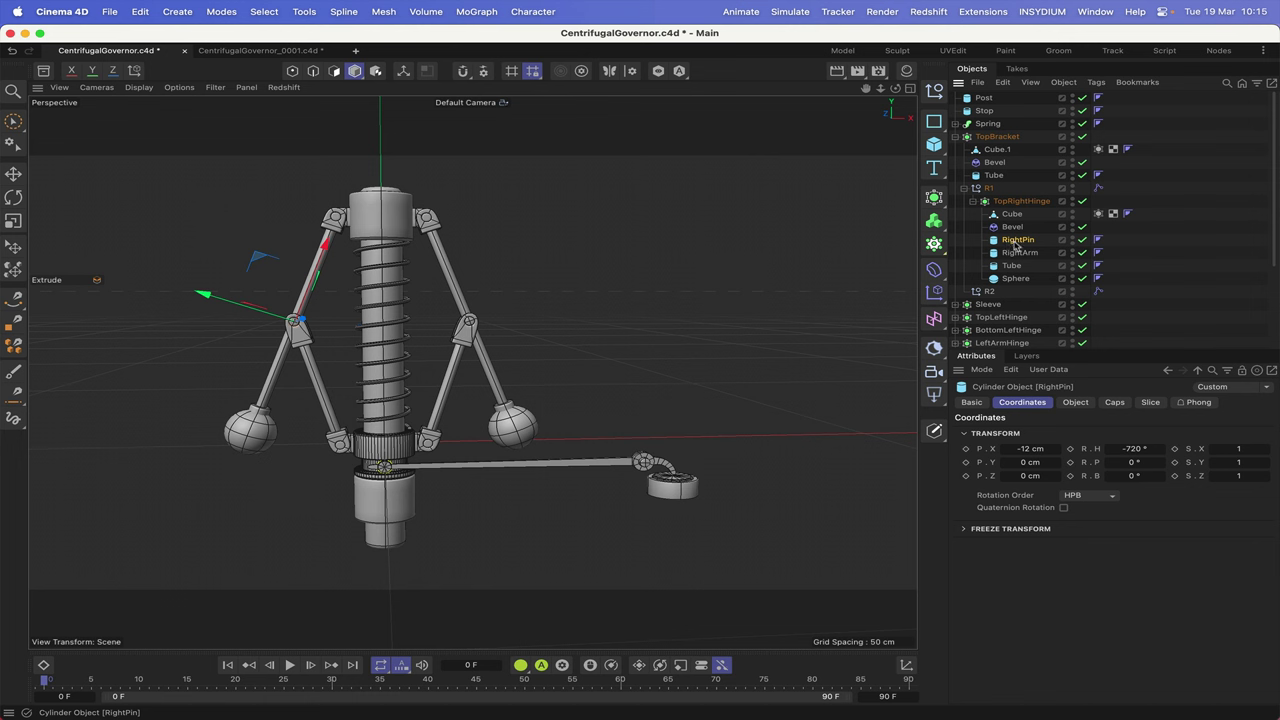
{"action": "scroll", "coordinate": [1000, 305], "scroll_direction": "down", "scroll_amount": 2}
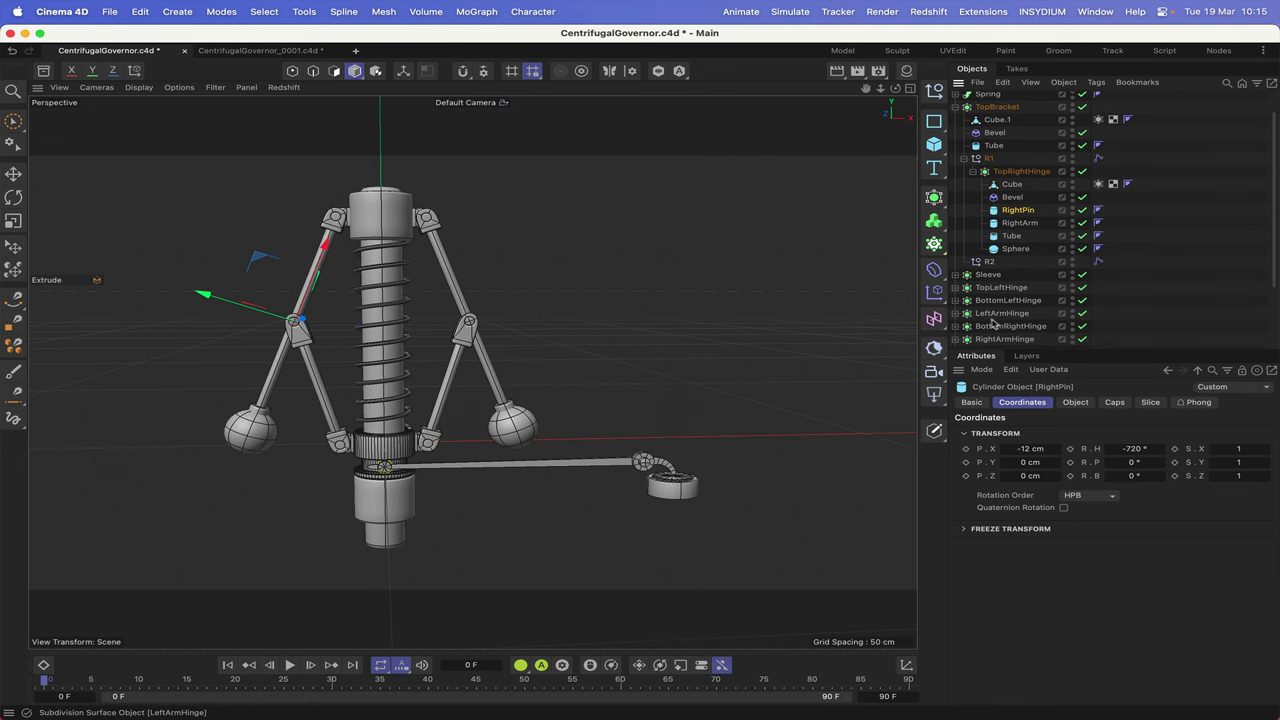
{"action": "scroll", "coordinate": [994, 324], "scroll_direction": "down", "scroll_amount": 1}
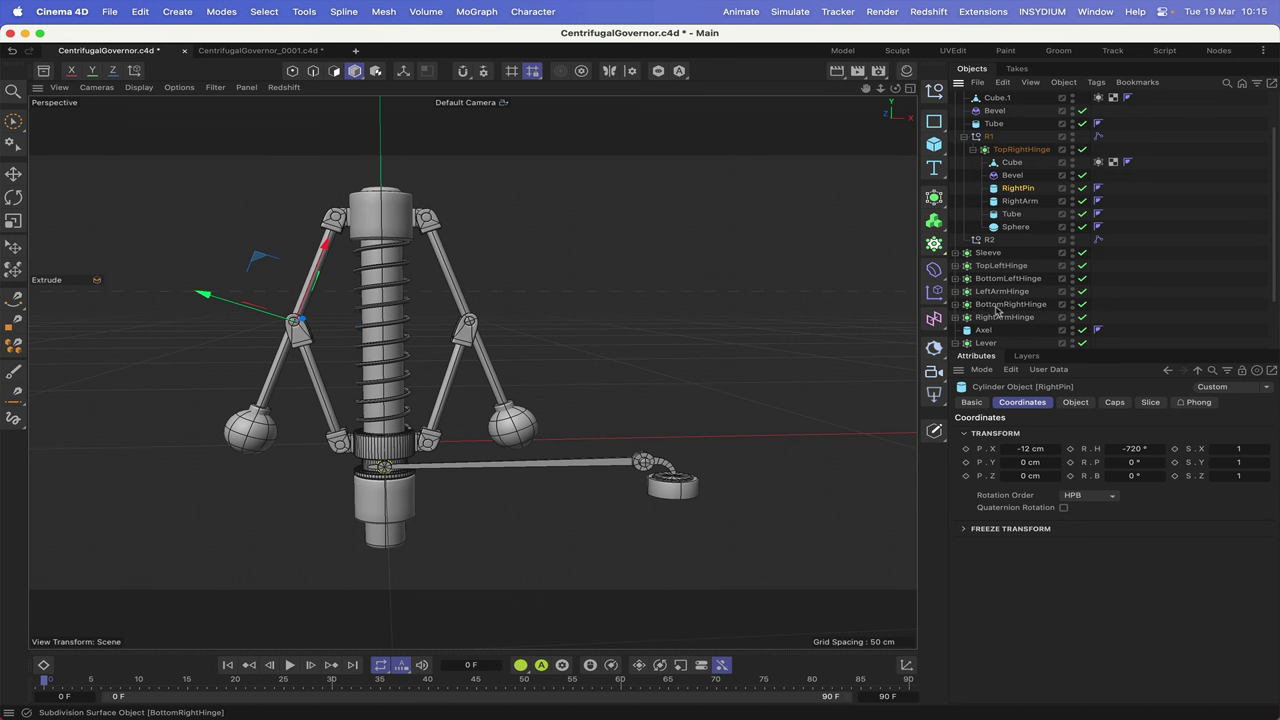
{"action": "left_click", "coordinate": [1020, 201]}
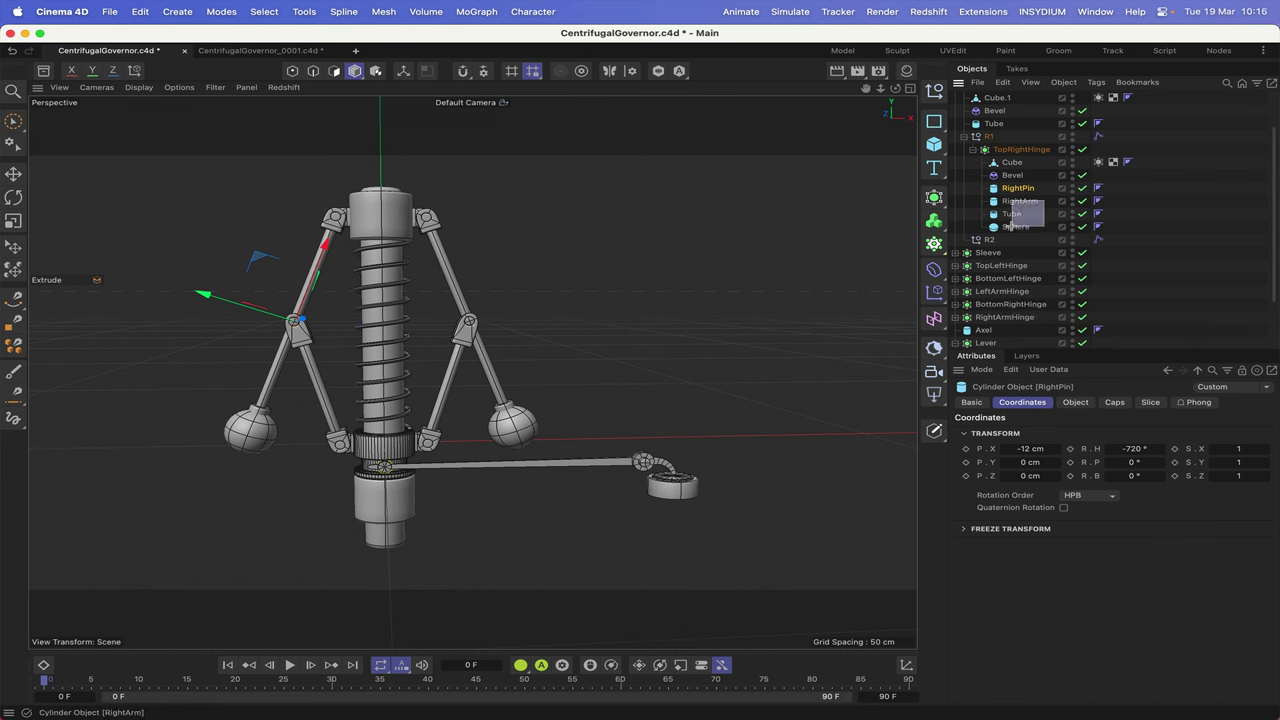
{"action": "left_click", "coordinate": [1015, 226], "text": "shift"}
{"action": "left_click_drag", "start_coordinate": [1013, 206], "coordinate": [1014, 177]}
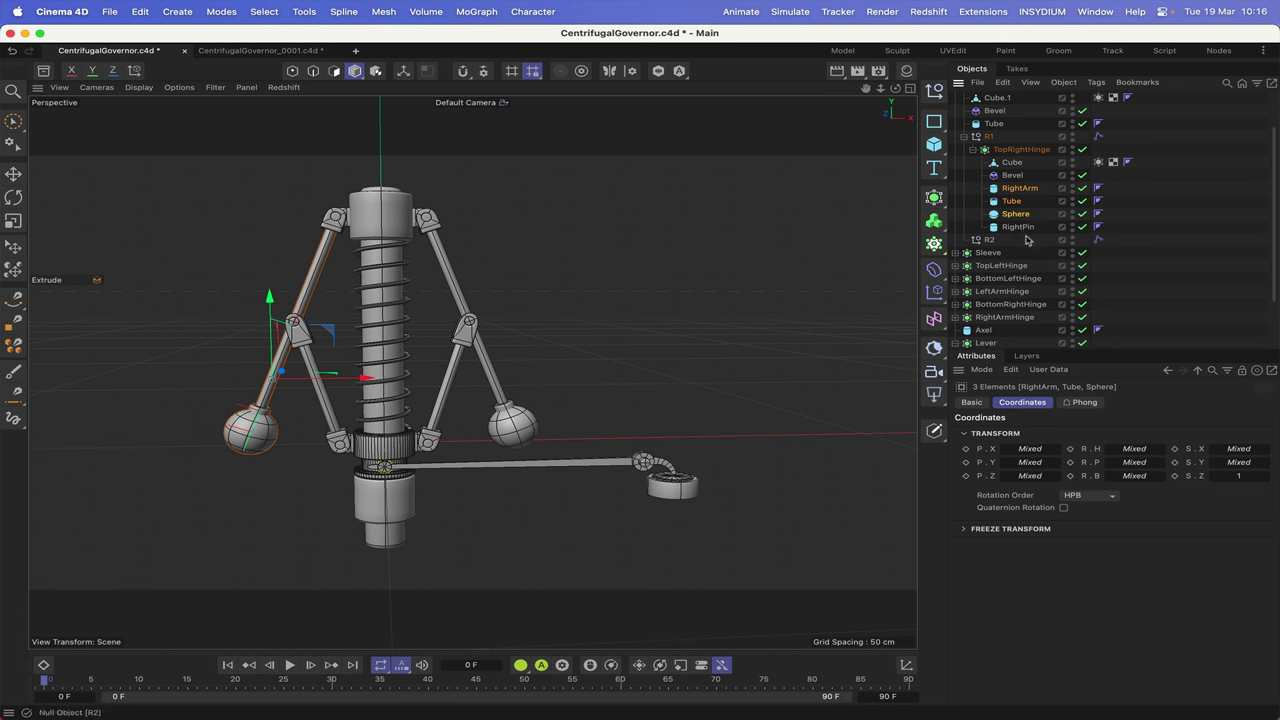
Step: Make RightArmHinge and BottomRightHinge children of RightPin, with BottomRightHinge placed below RightArmHinge
{"action": "scroll", "coordinate": [1025, 235], "scroll_direction": "down", "scroll_amount": 2}
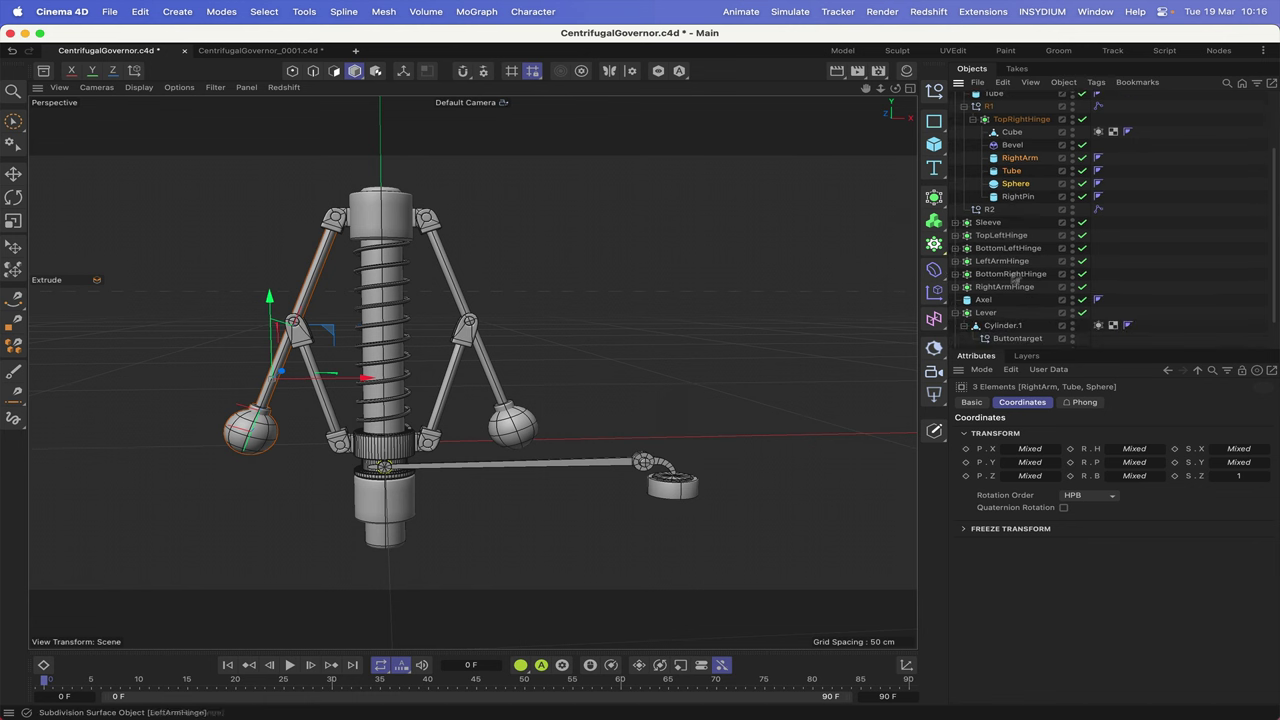
{"action": "left_click", "coordinate": [1004, 287]}
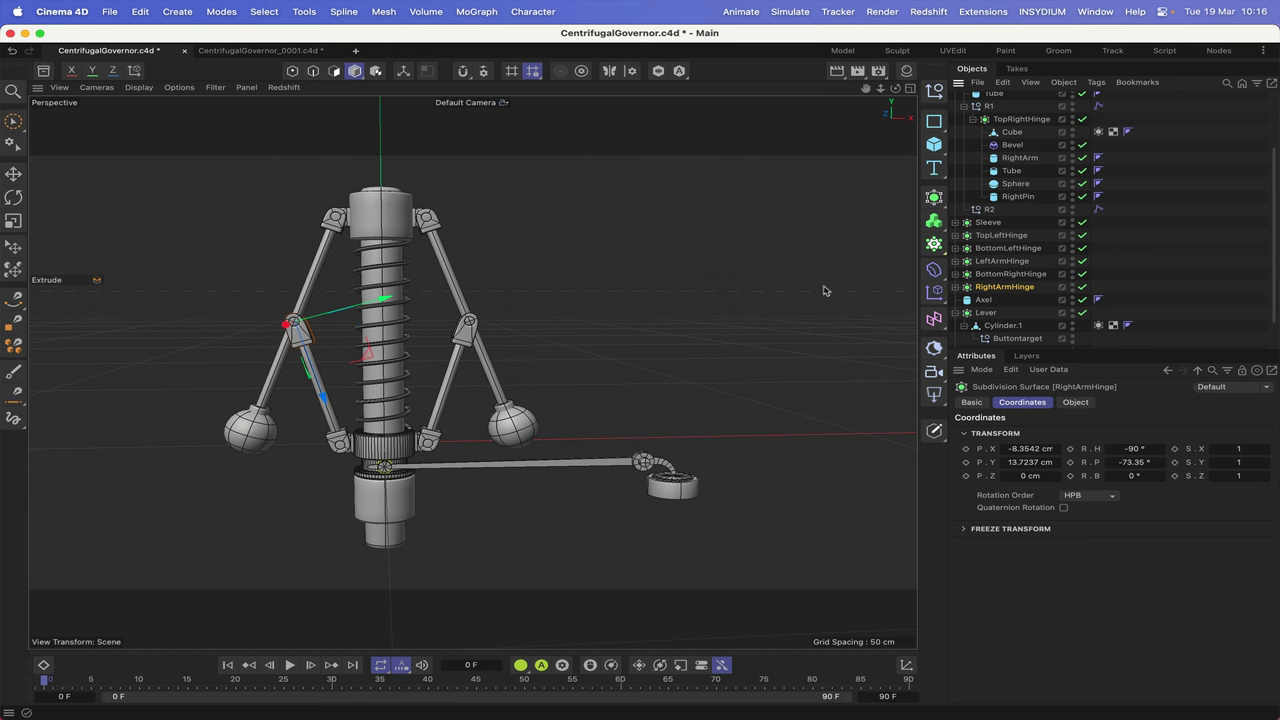
{"action": "left_click", "coordinate": [1002, 275]}
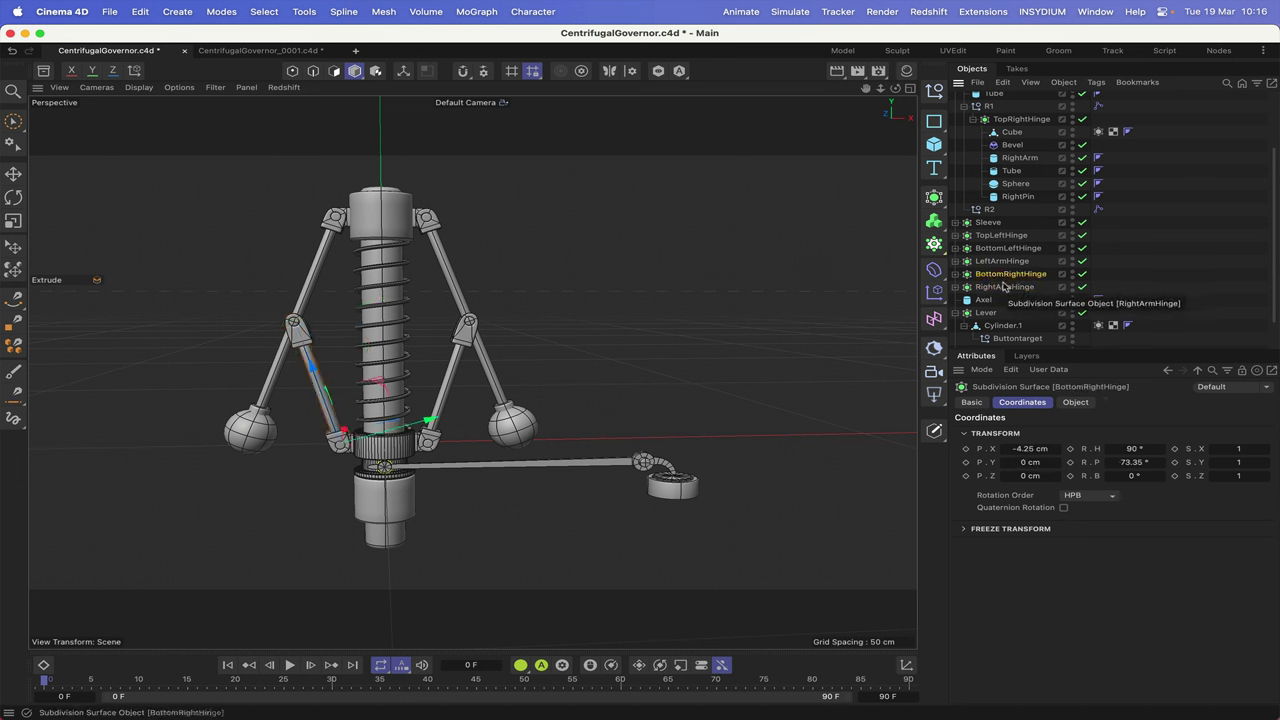
{"action": "left_click_drag", "start_coordinate": [1002, 290], "coordinate": [1025, 196]}
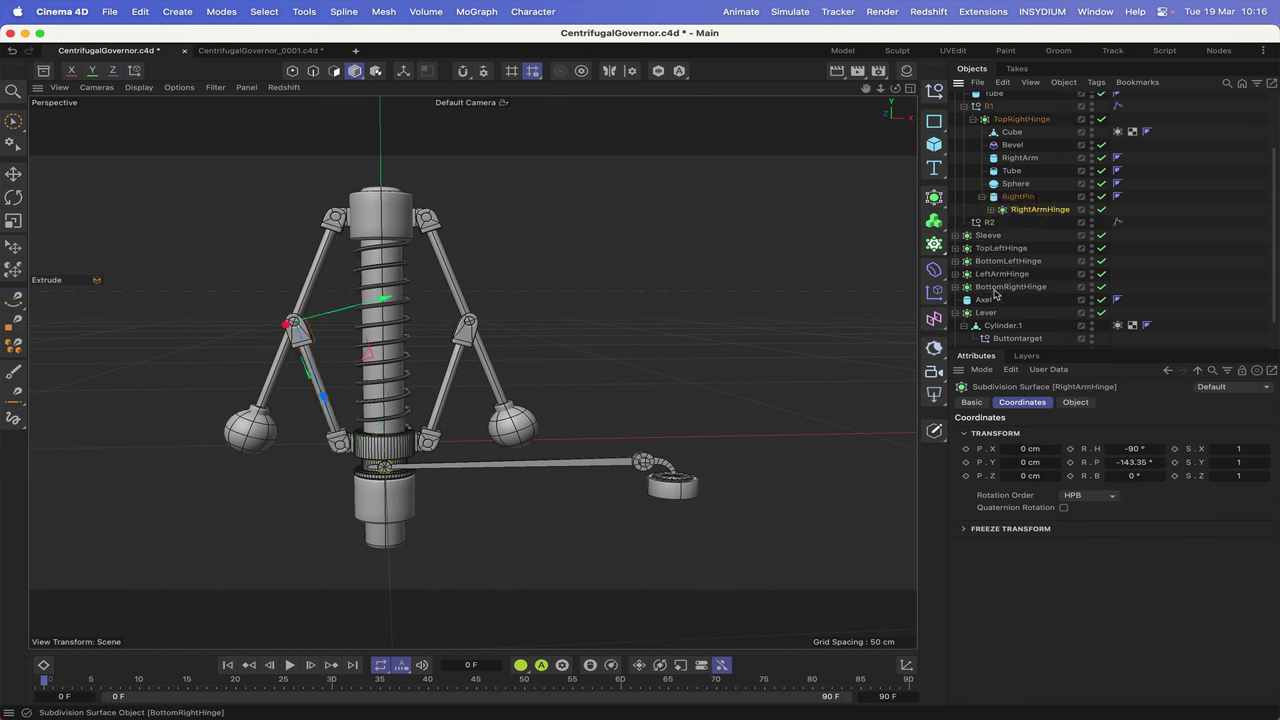
{"action": "left_click_drag", "start_coordinate": [996, 288], "coordinate": [1041, 218]}
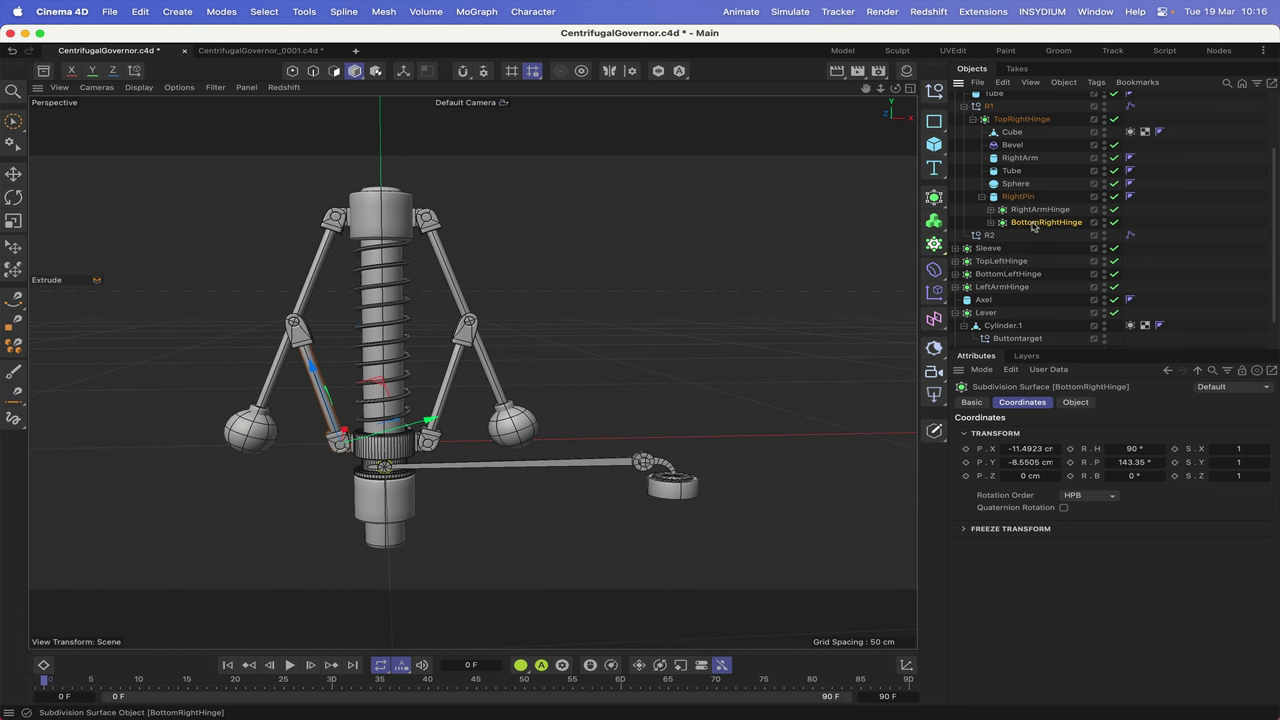
Step: Assign BottomRightHinge as the end object of R1's IK tag and add a goal for it
{"action": "left_click", "coordinate": [1130, 107]}
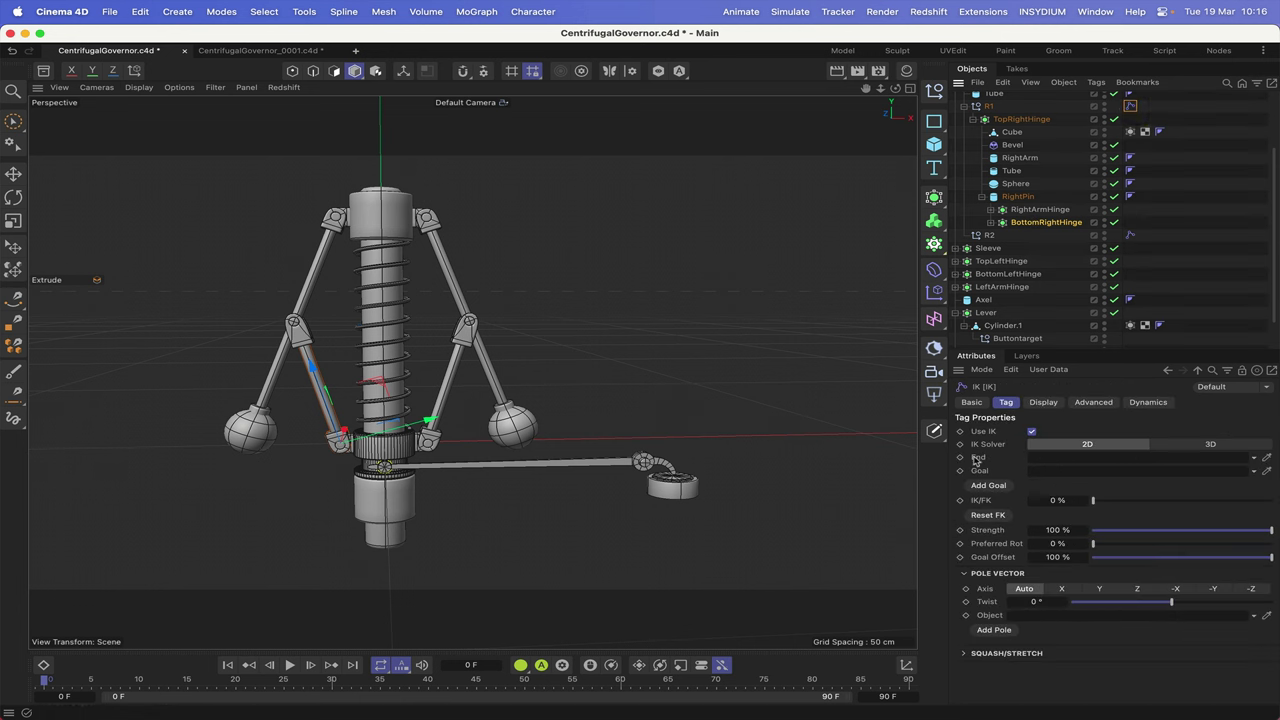
{"action": "left_click_drag", "start_coordinate": [1046, 222], "coordinate": [1060, 456]}
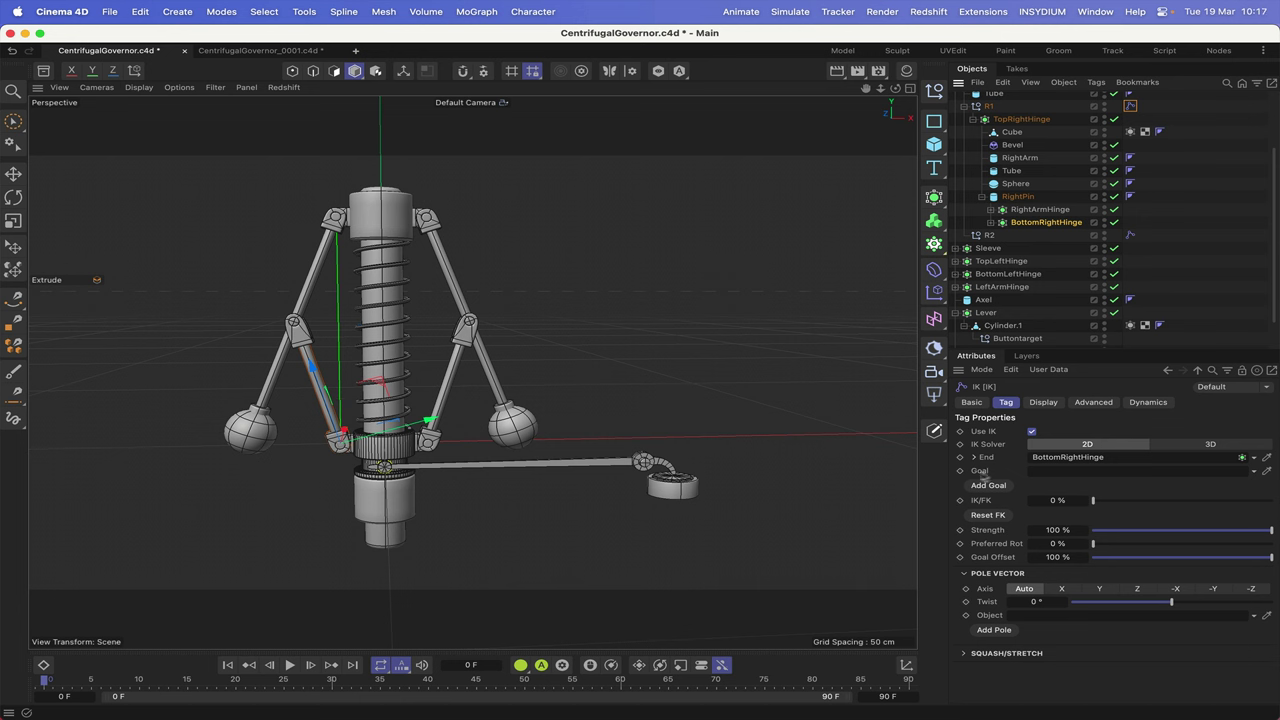
{"action": "left_click", "coordinate": [994, 486]}
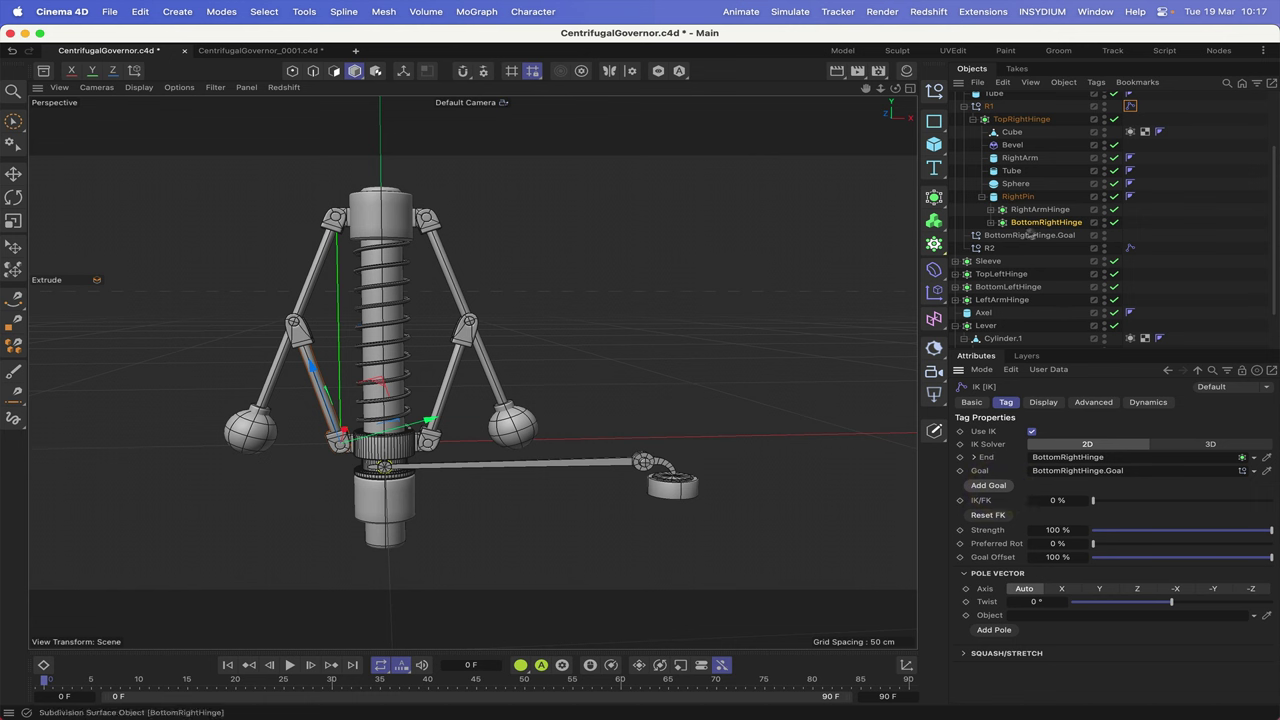
Step: Move the BottomRightHinge goal null into Sleeve above T1, keeping BottomRightHinge itself under RightPin
{"action": "scroll", "coordinate": [1034, 238], "scroll_direction": "down", "scroll_amount": 2}
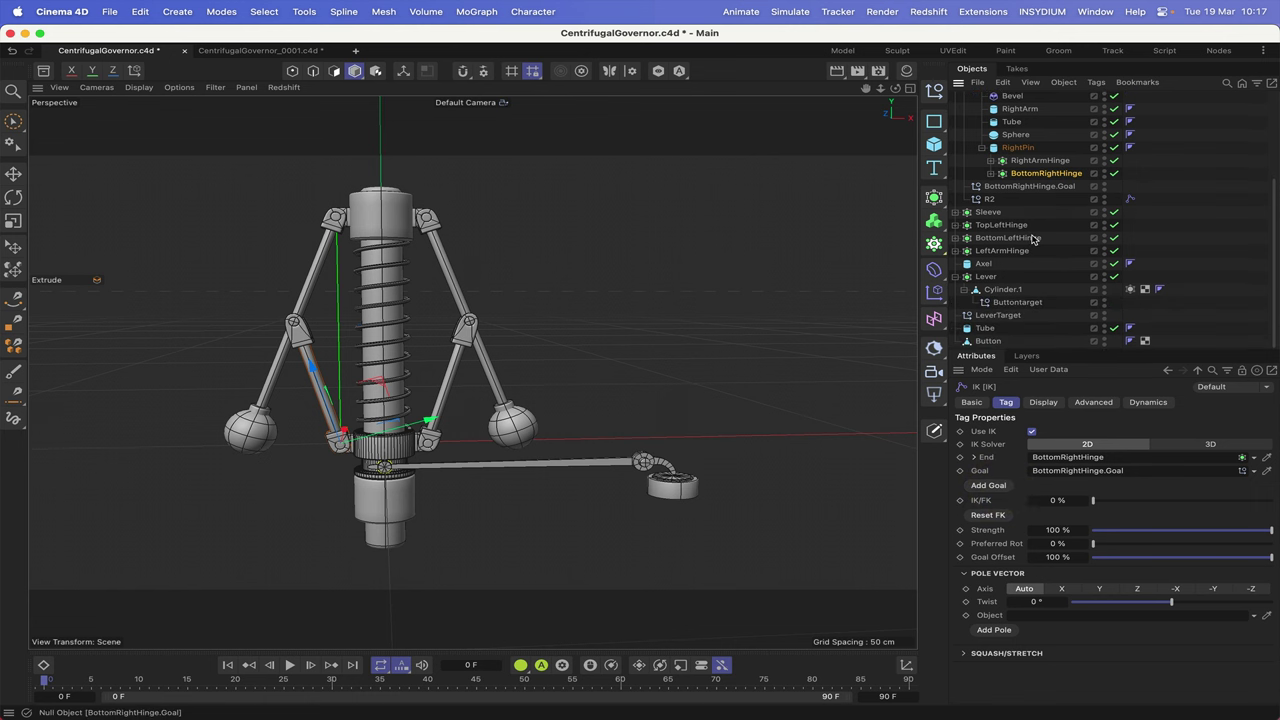
{"action": "scroll", "coordinate": [1034, 238], "scroll_direction": "up", "scroll_amount": 5}
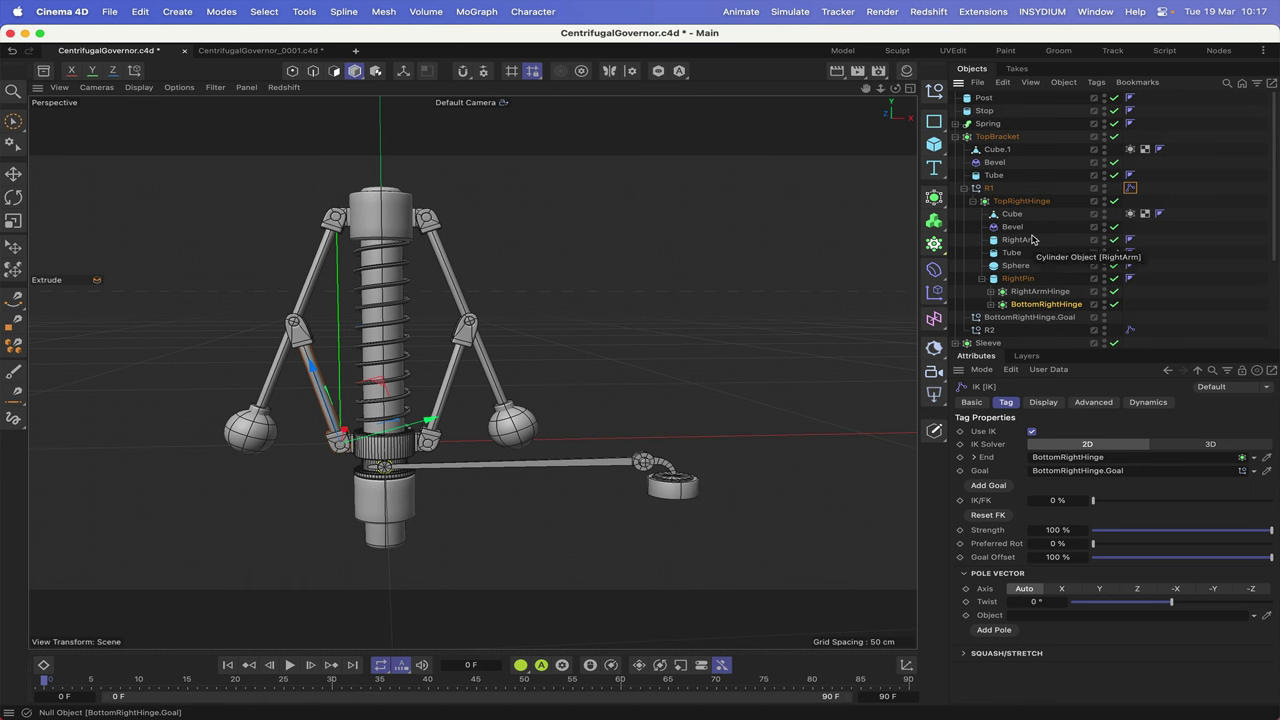
{"action": "scroll", "coordinate": [1033, 192], "scroll_direction": "down", "scroll_amount": 5}
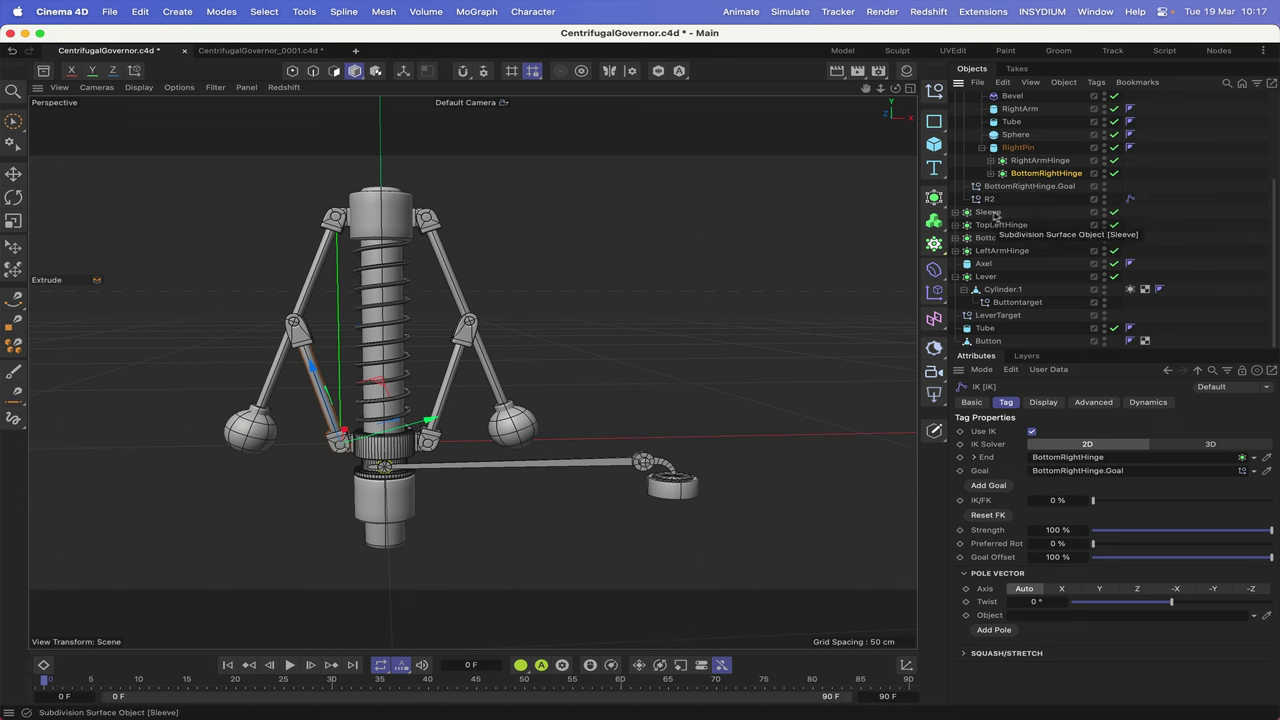
{"action": "left_click", "coordinate": [956, 212]}
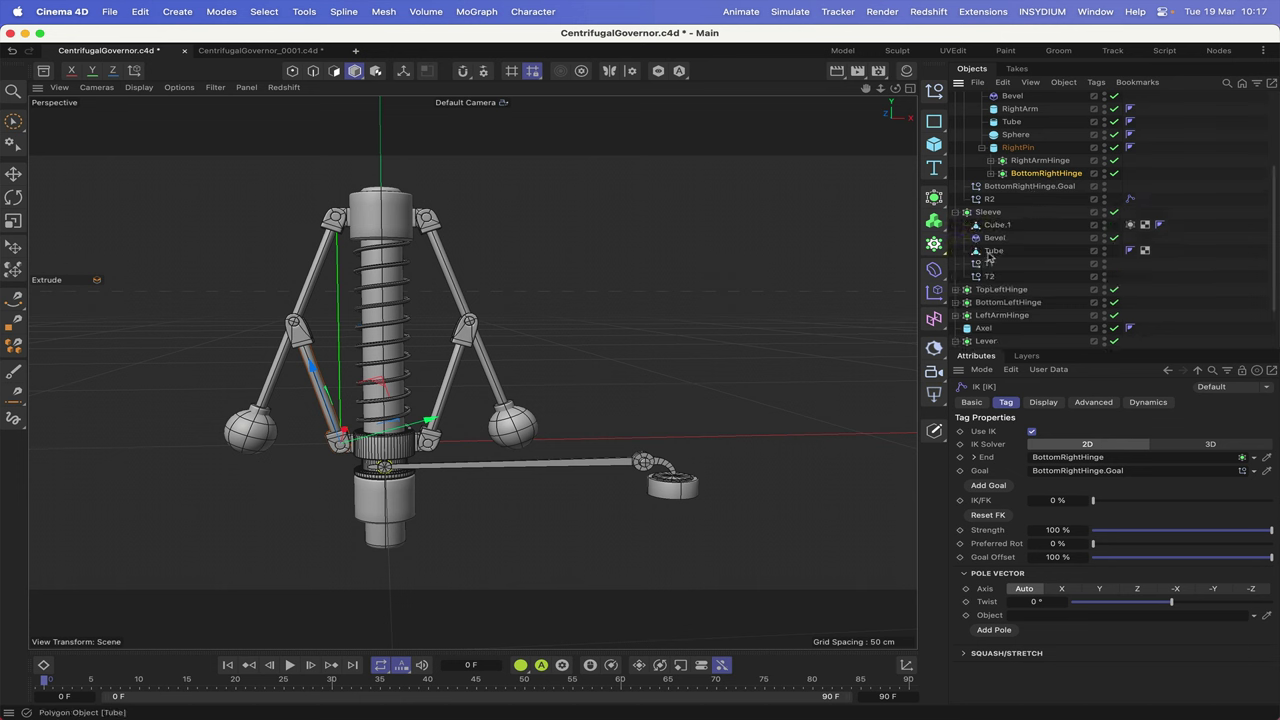
{"action": "left_click_drag", "start_coordinate": [1029, 177], "coordinate": [1002, 259]}
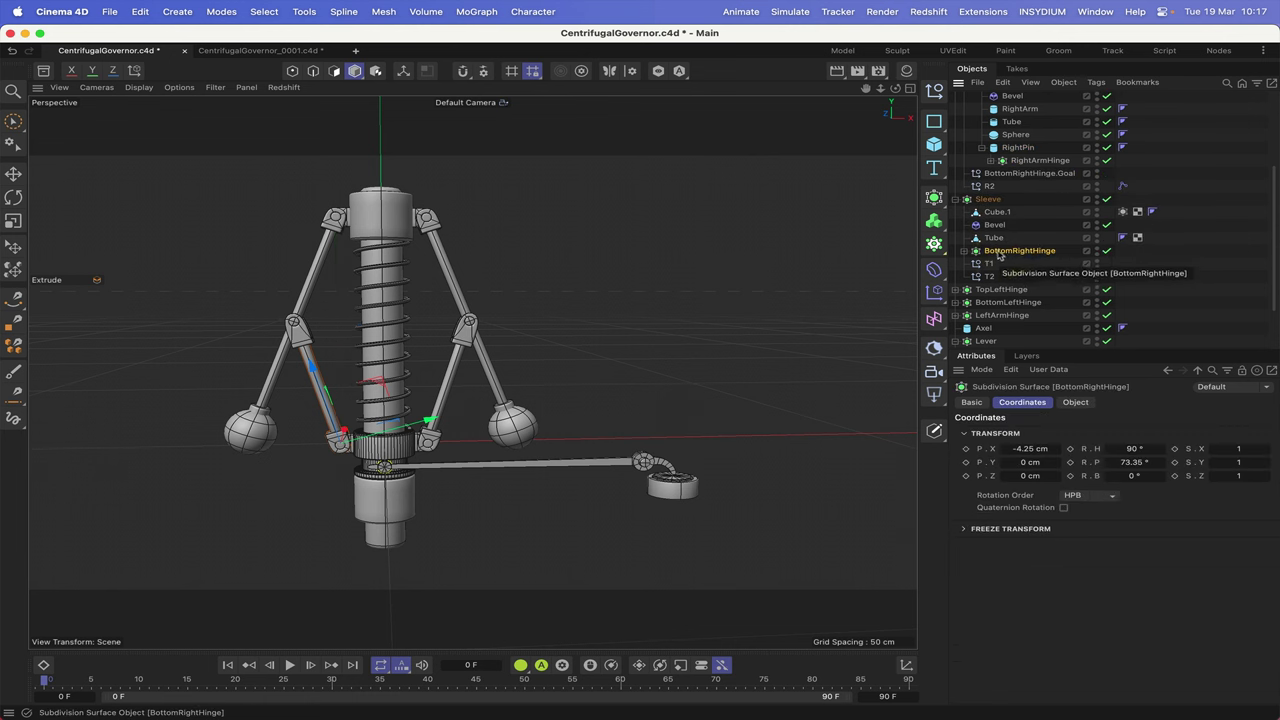
{"action": "left_click_drag", "start_coordinate": [1000, 251], "coordinate": [1018, 167]}
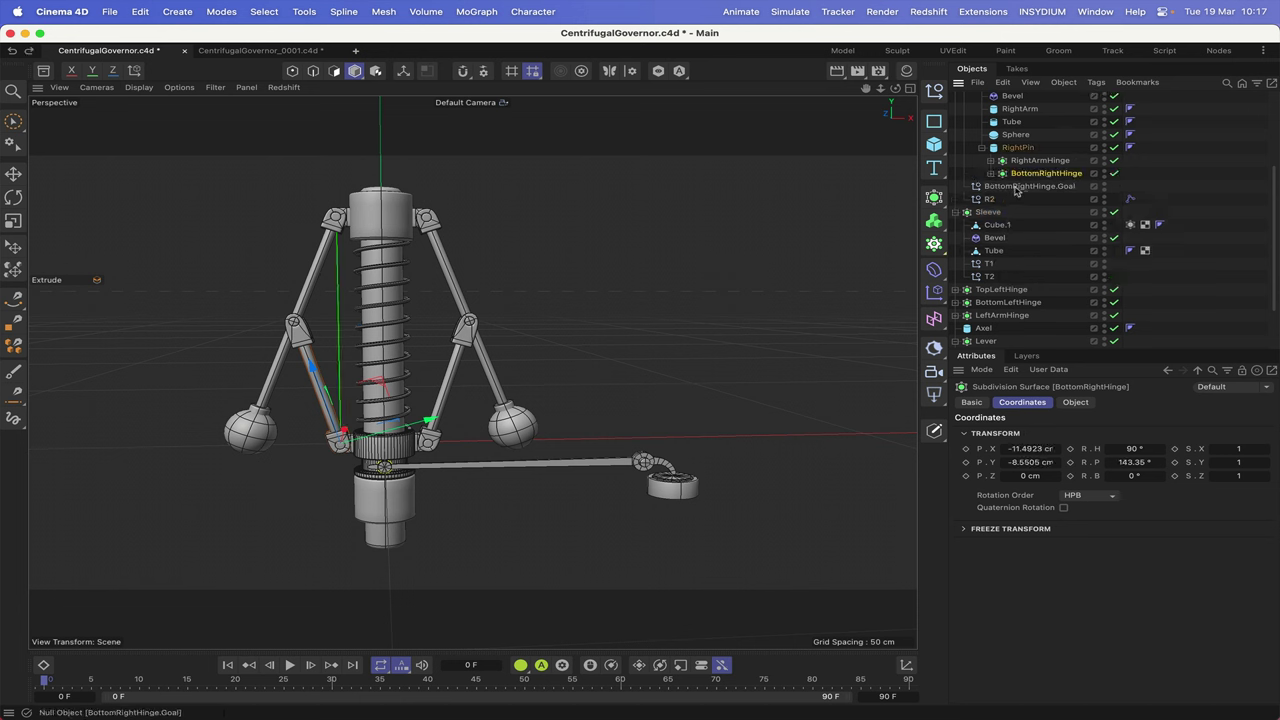
{"action": "left_click_drag", "start_coordinate": [1016, 190], "coordinate": [1010, 260]}
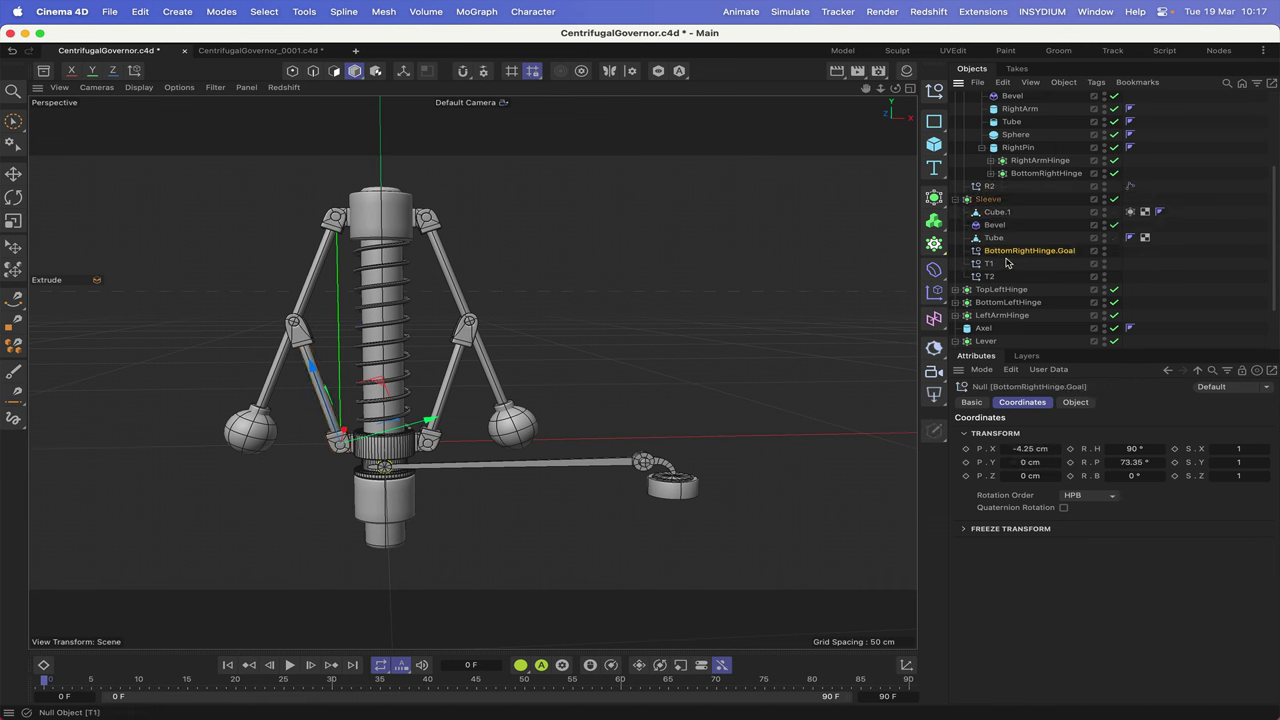
Step: Raise the Sleeve about 3.3 cm along Y to test the right arm's IK, and undo the move
{"action": "left_click", "coordinate": [988, 199]}
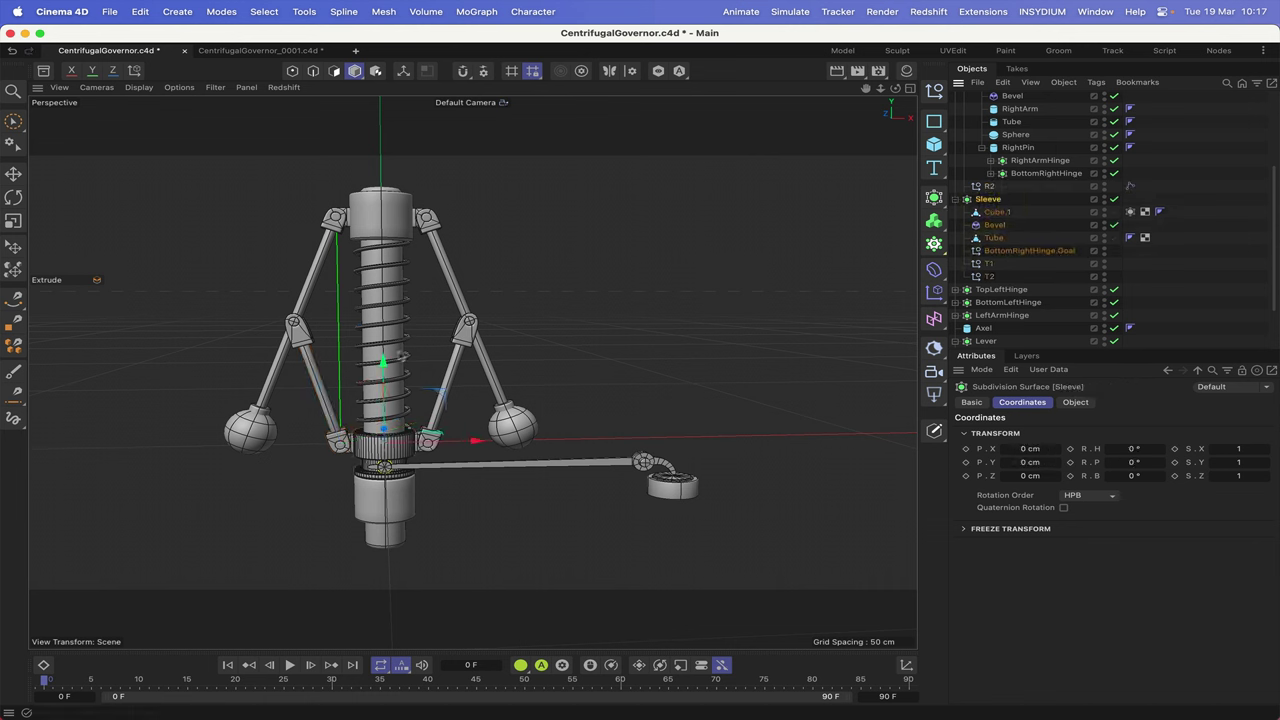
{"action": "left_click_drag", "start_coordinate": [383, 366], "coordinate": [390, 336]}
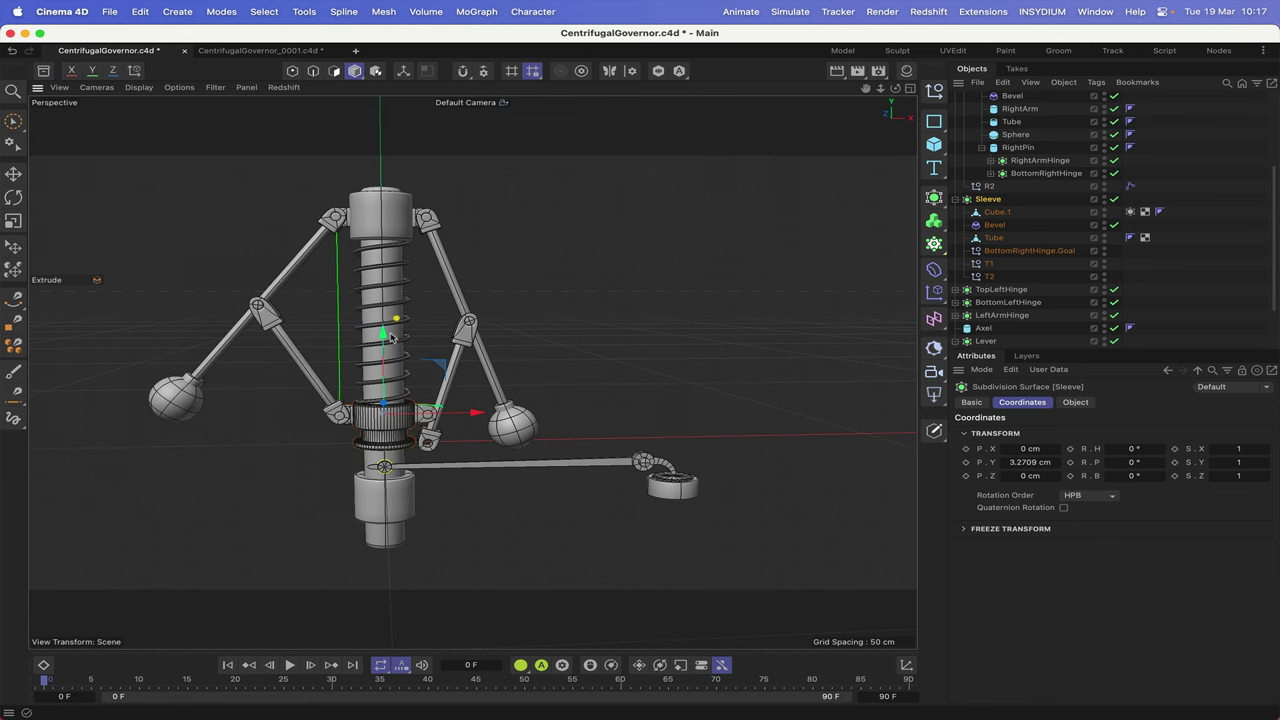
{"action": "key", "text": "super+z"}
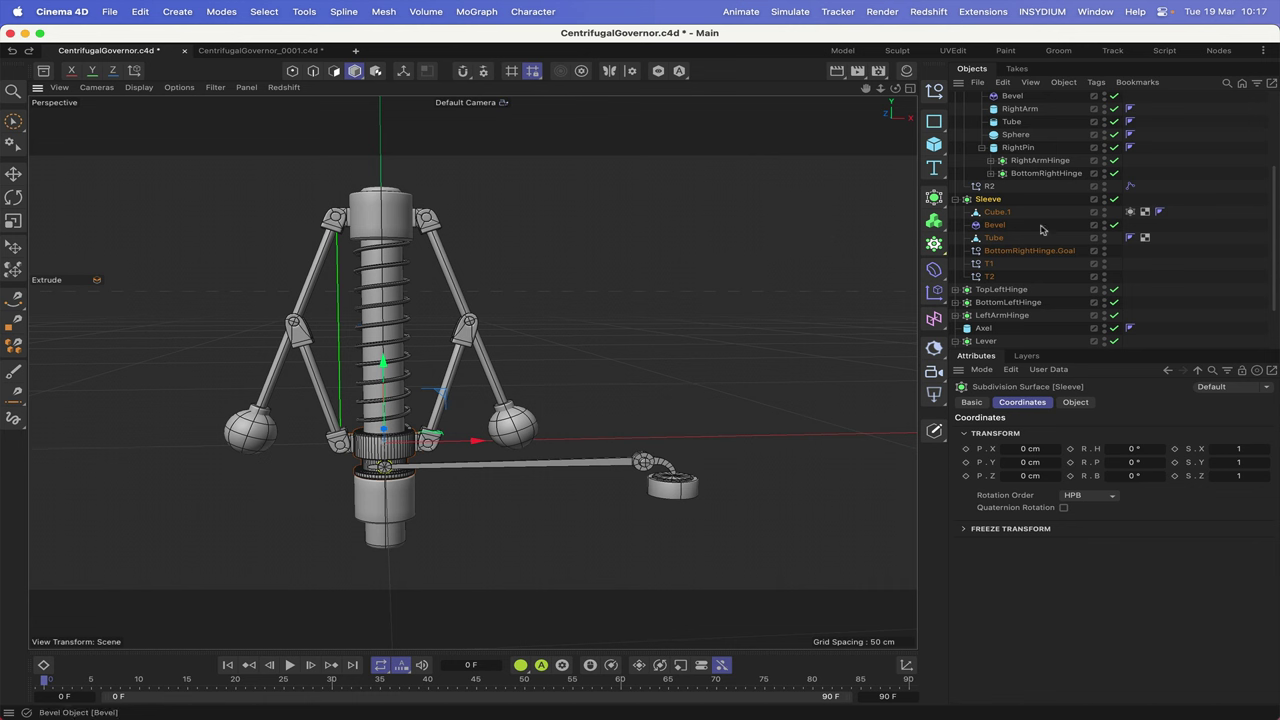
Step: Make TopLeftHinge a child of the R2 null and reorder its children so LeftArm, Tube and Sphere sit above LeftPin
{"action": "scroll", "coordinate": [1041, 219], "scroll_direction": "up", "scroll_amount": 5}
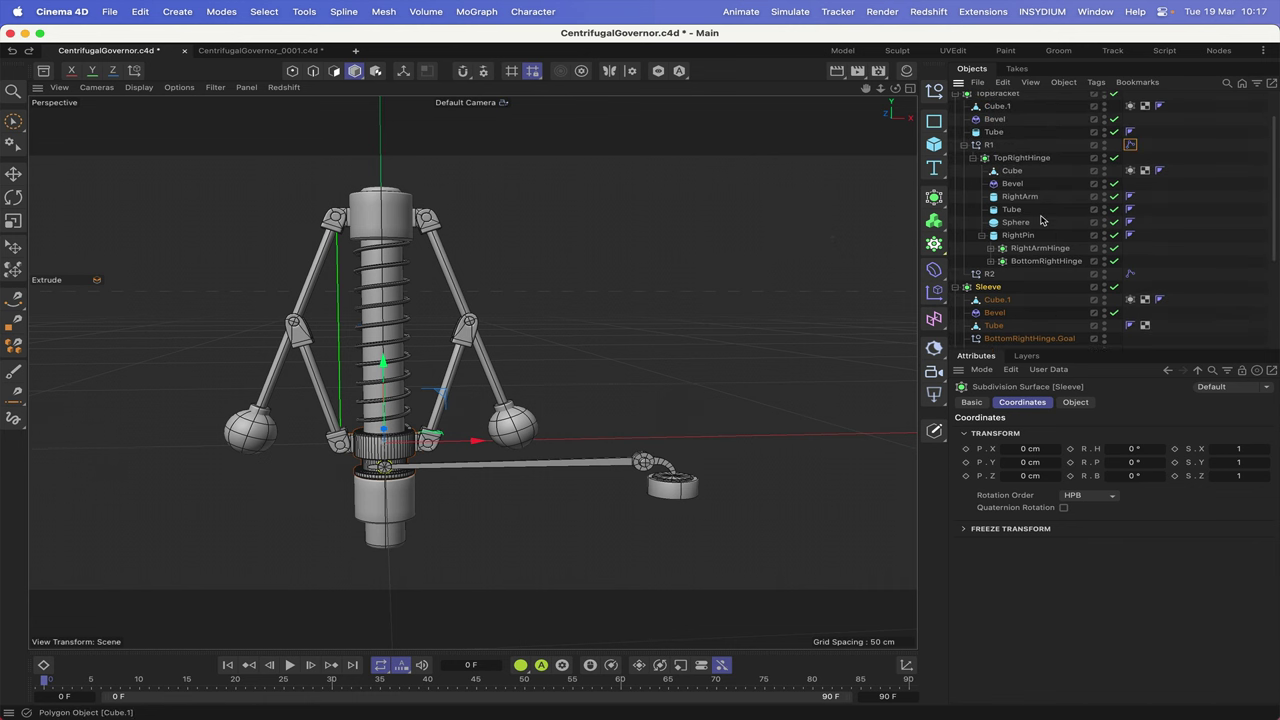
{"action": "scroll", "coordinate": [1041, 219], "scroll_direction": "up", "scroll_amount": 1}
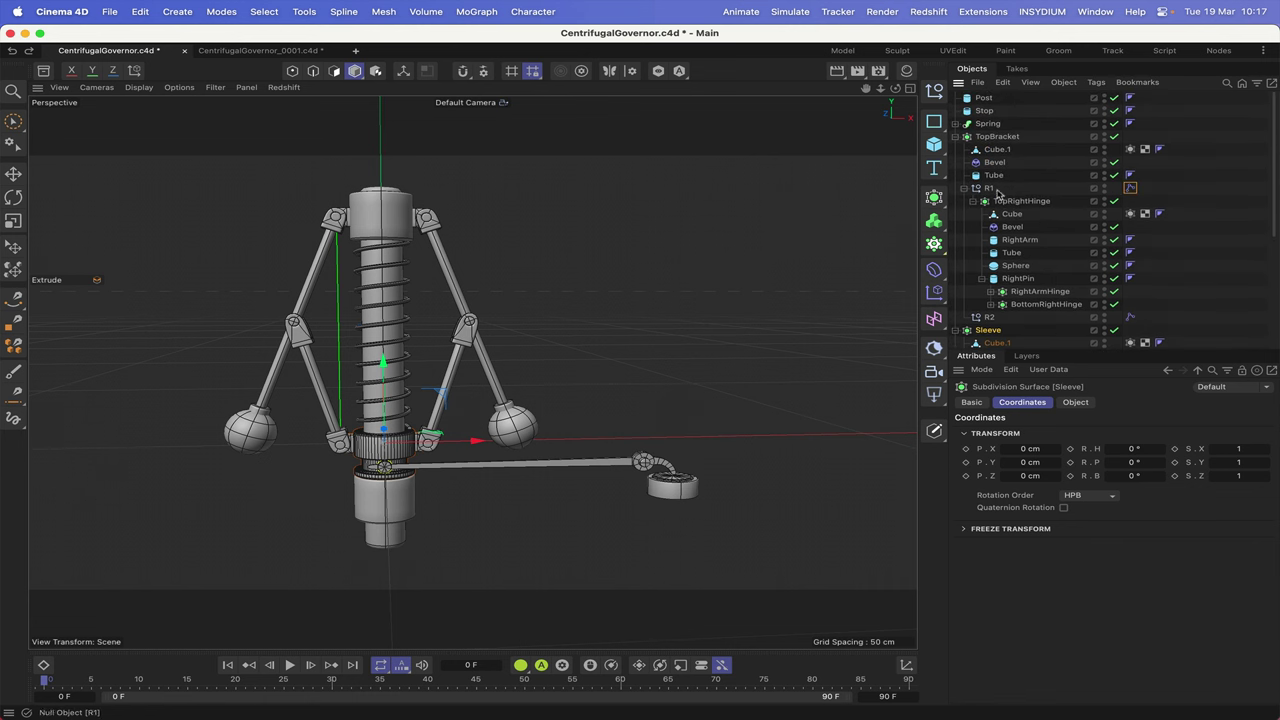
{"action": "scroll", "coordinate": [1030, 247], "scroll_direction": "down", "scroll_amount": 3}
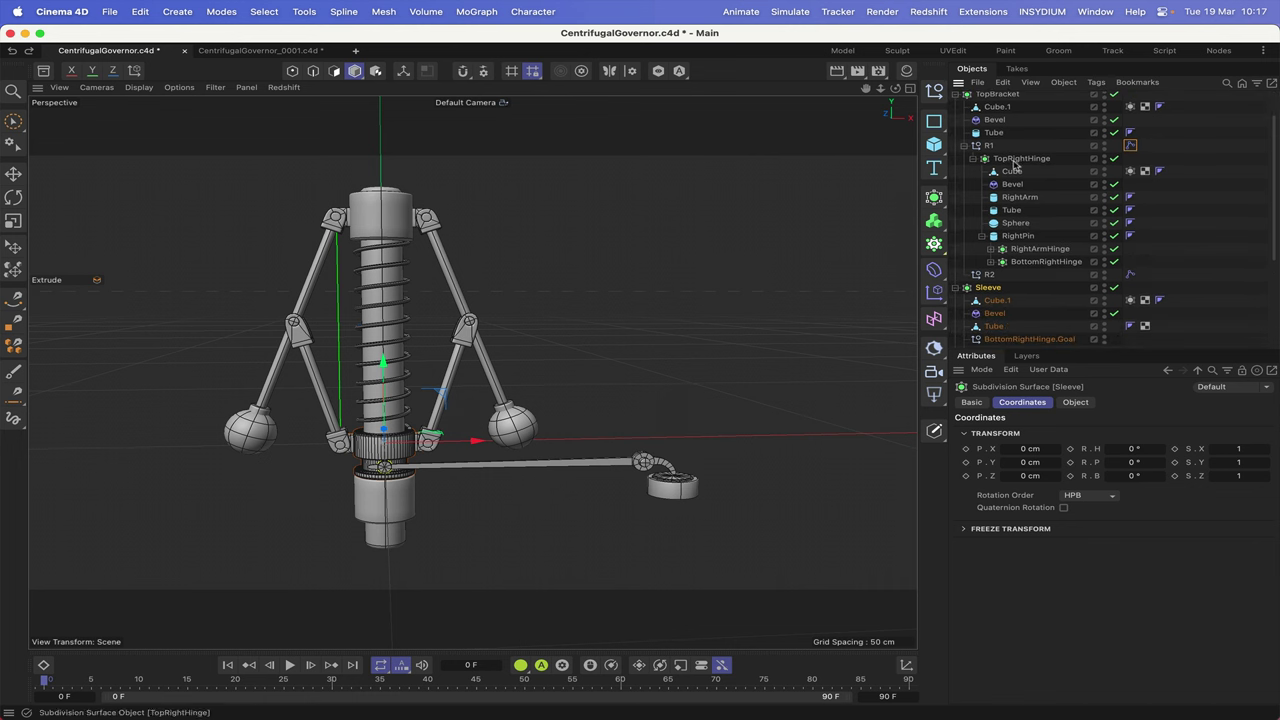
{"action": "scroll", "coordinate": [1010, 200], "scroll_direction": "down", "scroll_amount": 5}
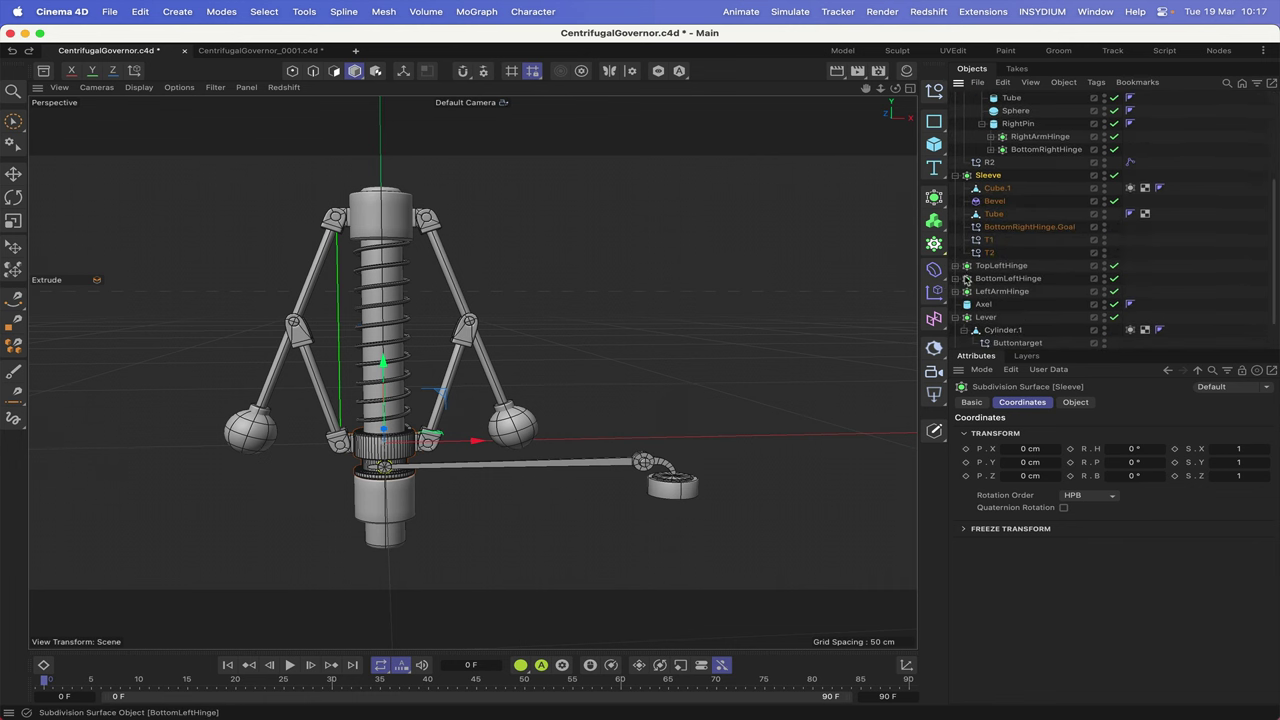
{"action": "left_click", "coordinate": [995, 266]}
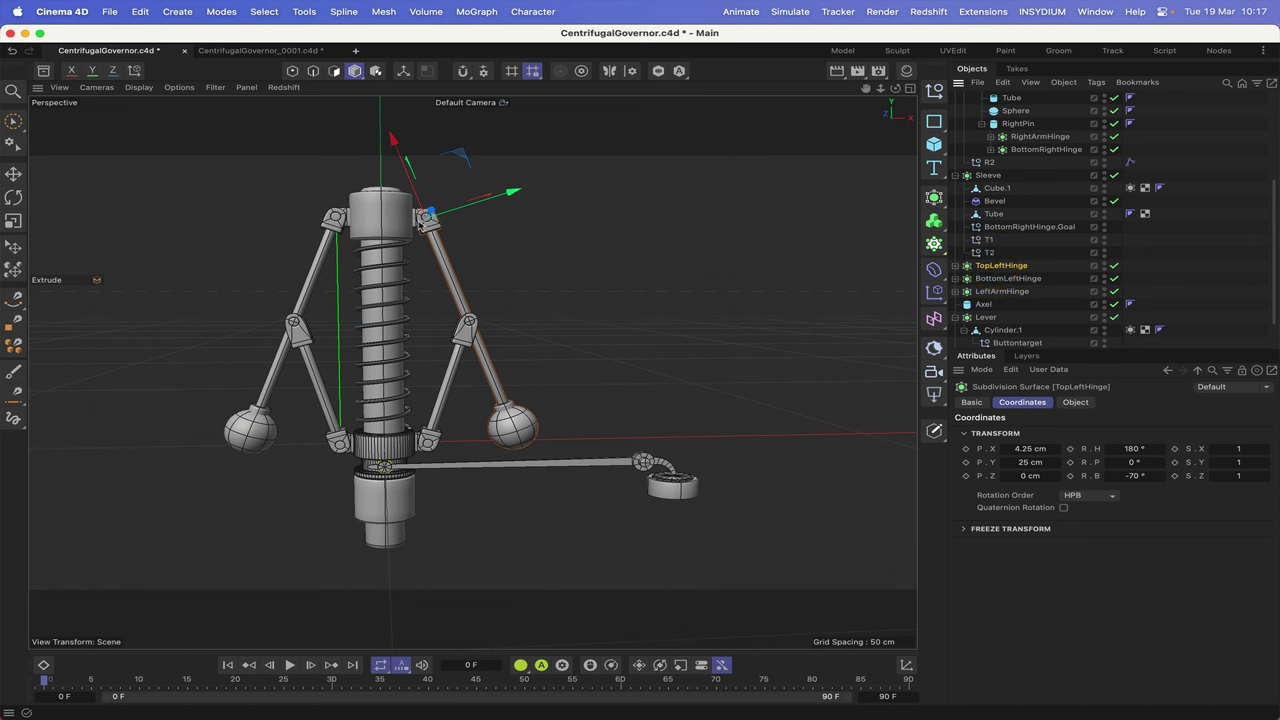
{"action": "left_click_drag", "start_coordinate": [1002, 268], "coordinate": [991, 163]}
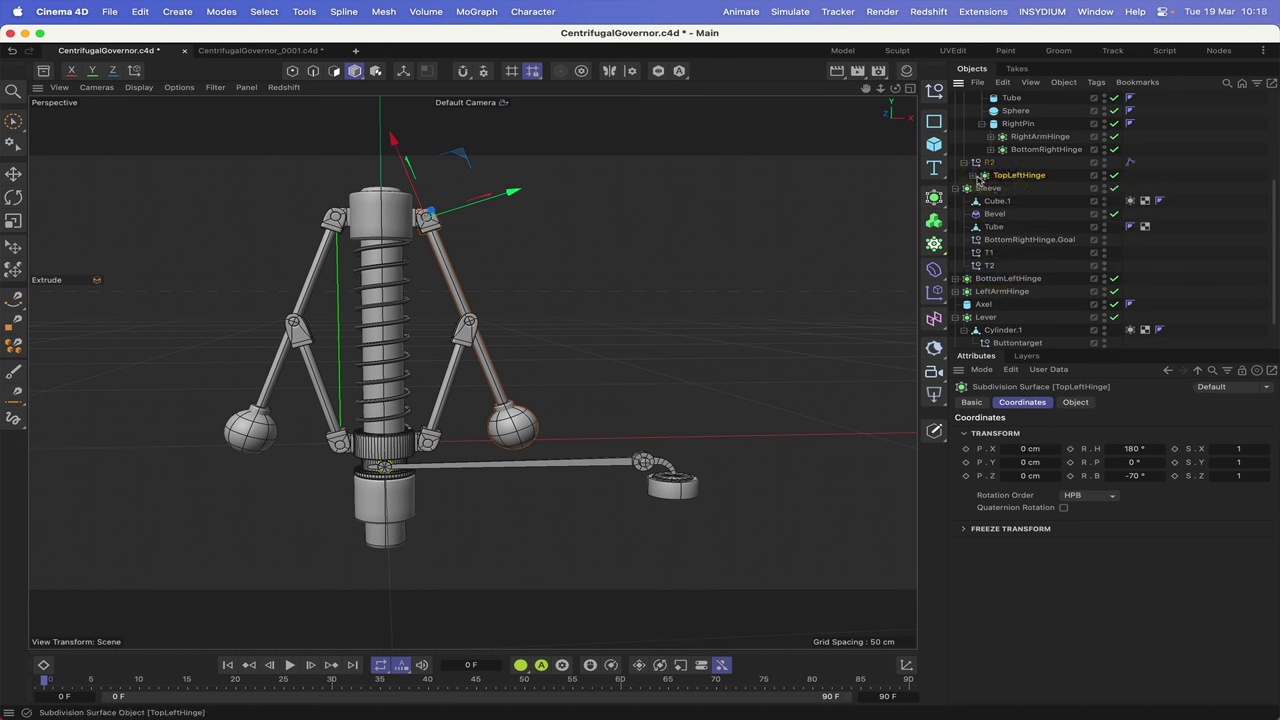
{"action": "left_click", "coordinate": [981, 175]}
{"action": "left_click_drag", "start_coordinate": [1052, 222], "coordinate": [1018, 208]}
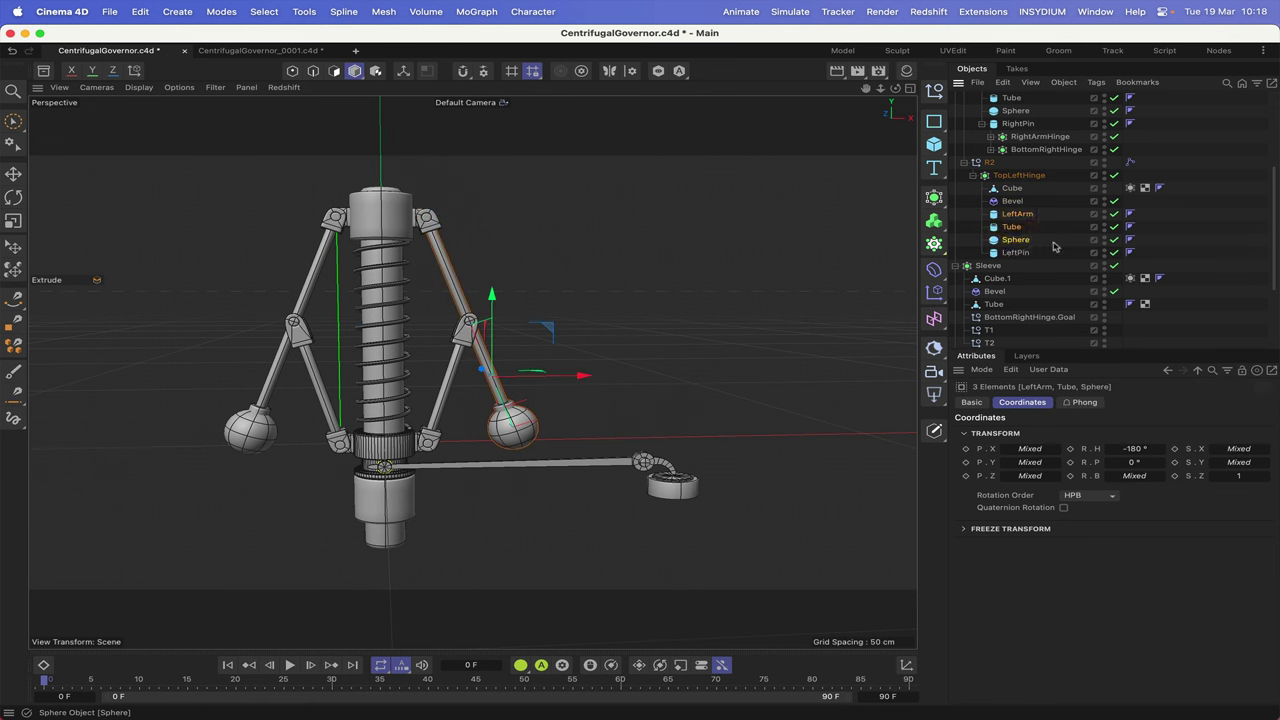
Step: Make LeftArmHinge and BottomLeftHinge children of LeftPin, with BottomLeftHinge placed below LeftArmHinge
{"action": "scroll", "coordinate": [1053, 246], "scroll_direction": "down", "scroll_amount": 3}
{"action": "scroll", "coordinate": [1053, 246], "scroll_direction": "down", "scroll_amount": 1}
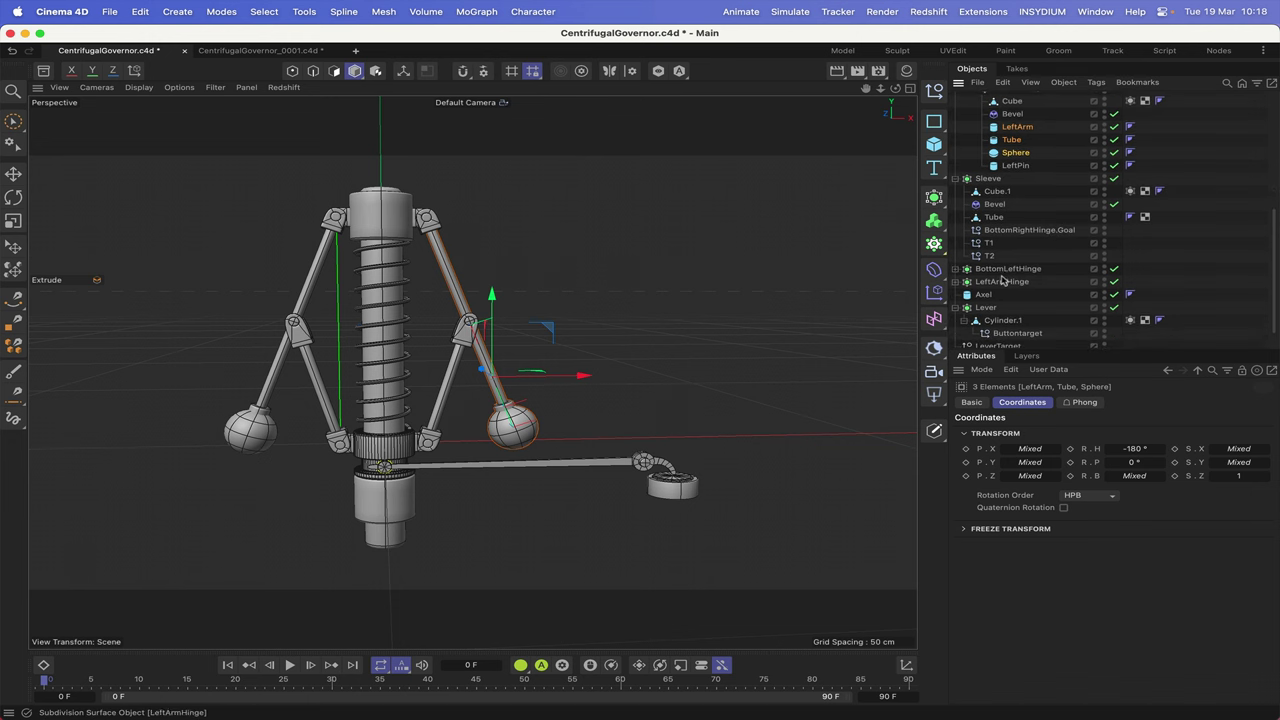
{"action": "left_click", "coordinate": [1001, 283]}
{"action": "left_click_drag", "start_coordinate": [1001, 283], "coordinate": [1021, 167]}
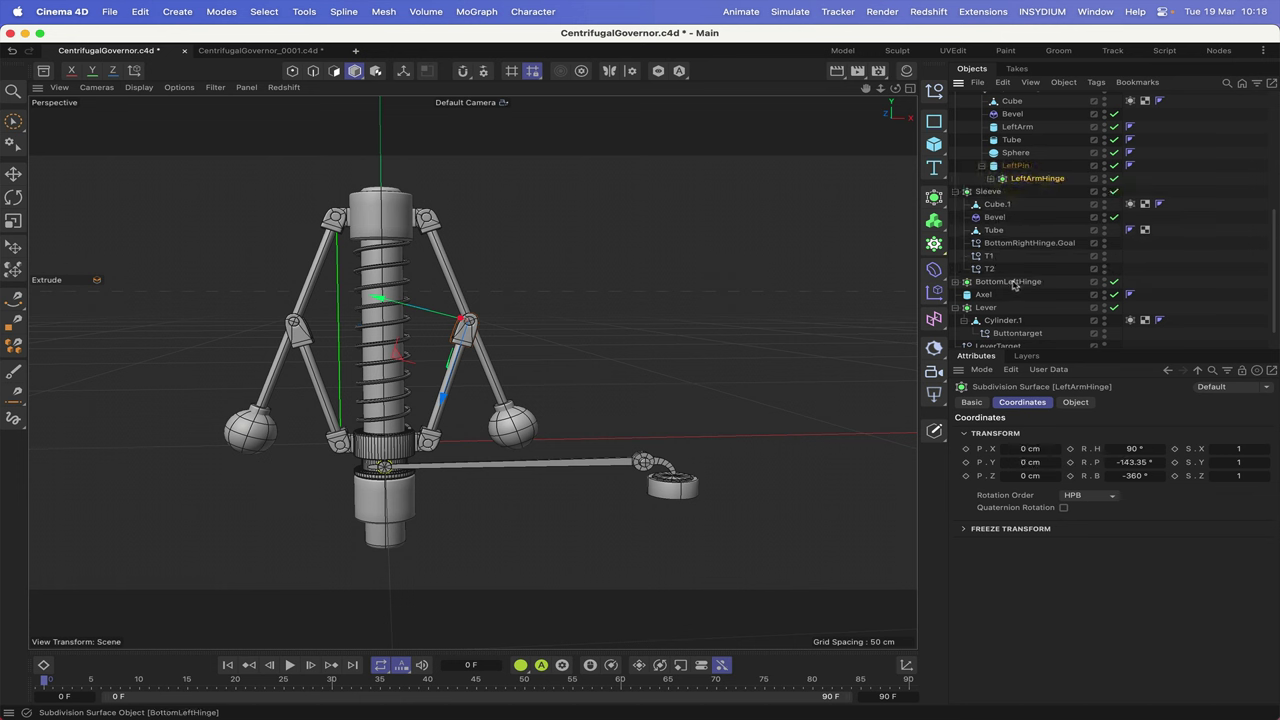
{"action": "left_click_drag", "start_coordinate": [1013, 284], "coordinate": [1052, 184]}
Step: Assign BottomLeftHinge as the end of R2's IK tag and add a goal null placed inside Sleeve, below the right hinge's goal
{"action": "scroll", "coordinate": [1064, 180], "scroll_direction": "up", "scroll_amount": 2}
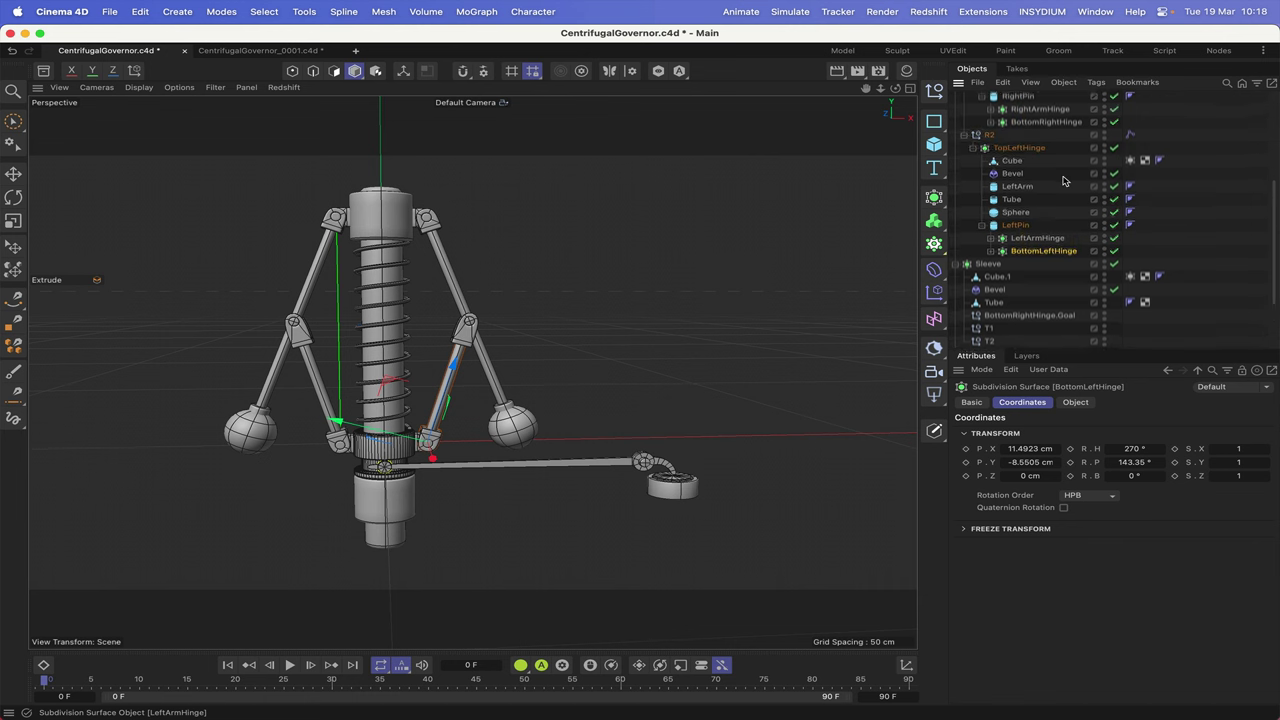
{"action": "left_click", "coordinate": [1130, 135]}
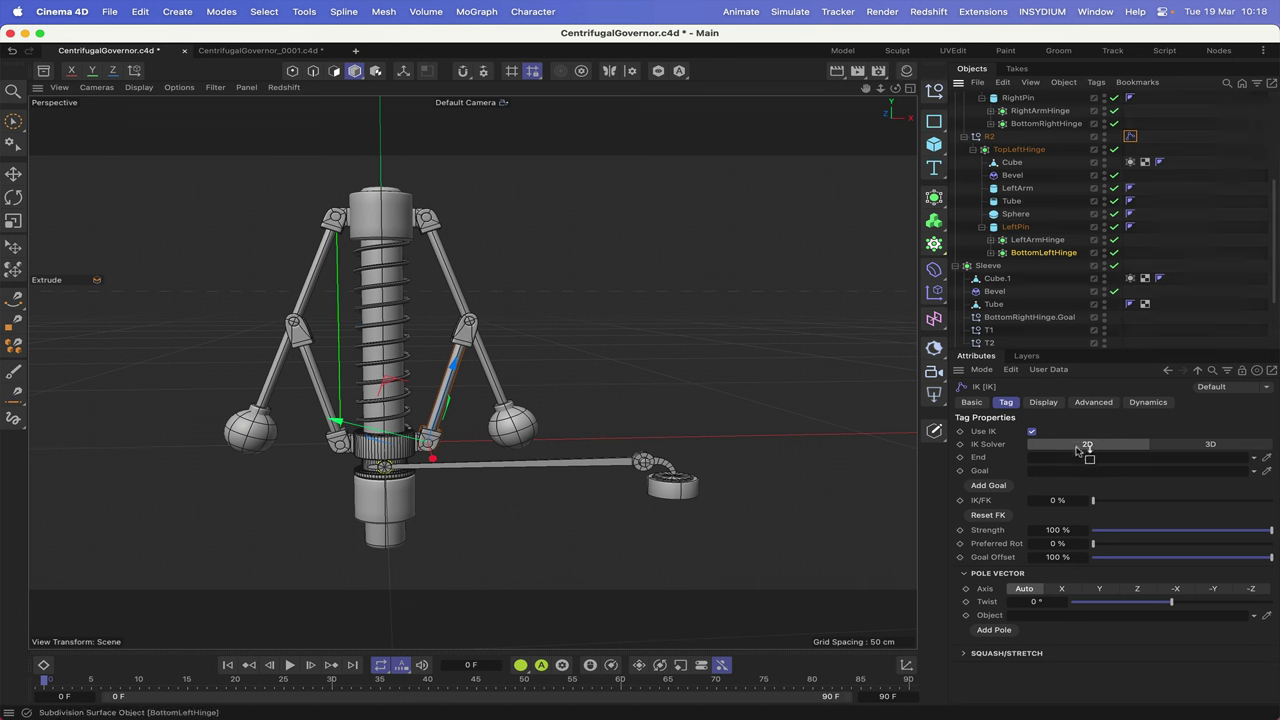
{"action": "left_click_drag", "start_coordinate": [1075, 457], "coordinate": [1072, 453]}
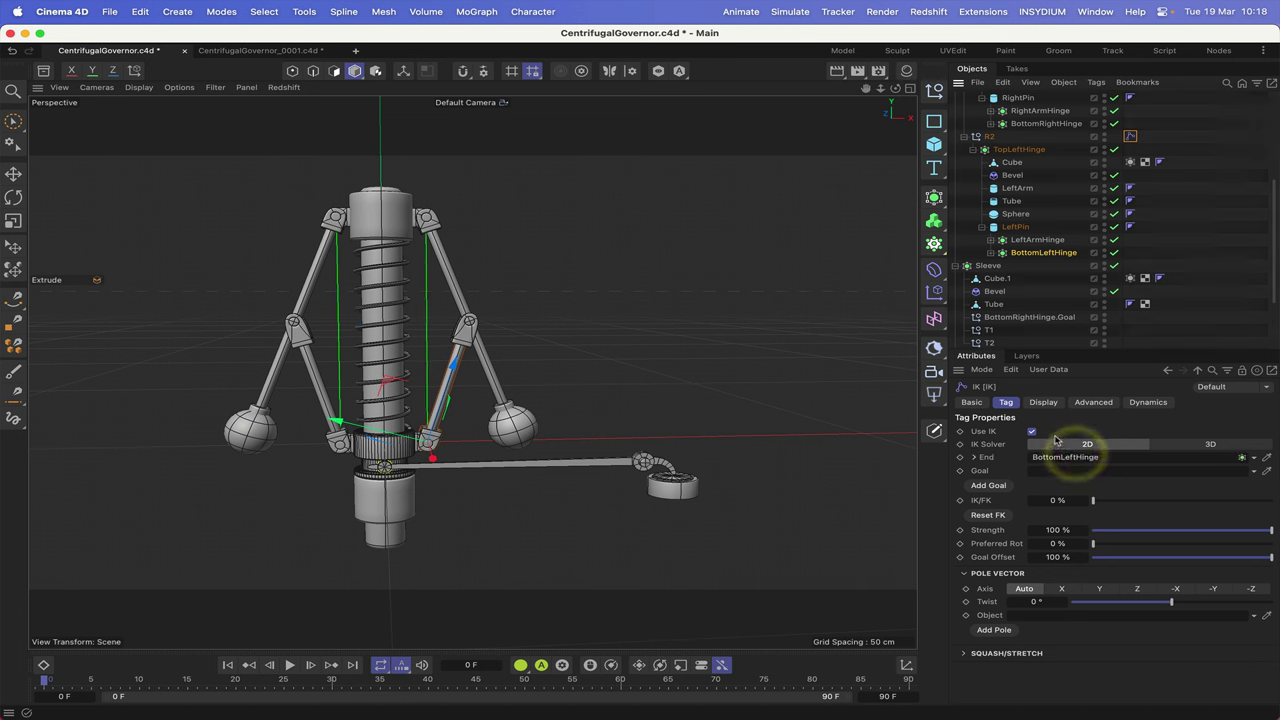
{"action": "left_click", "coordinate": [988, 486]}
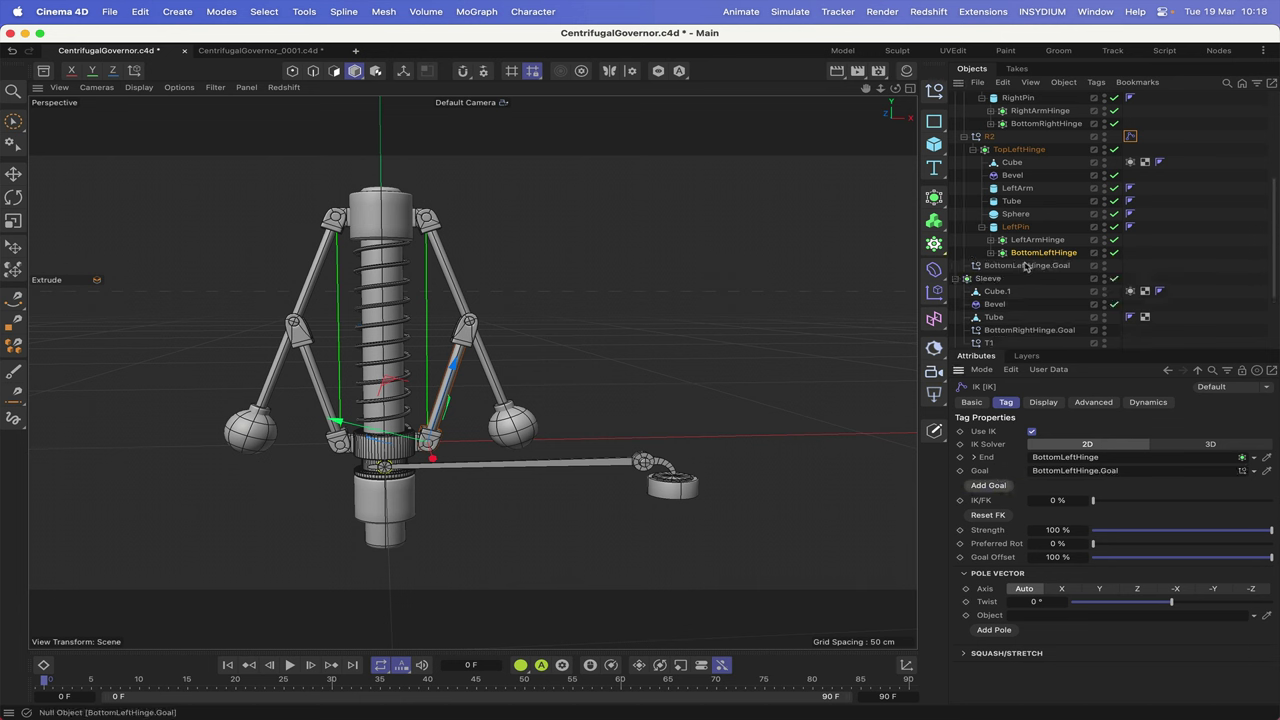
{"action": "left_click_drag", "start_coordinate": [1026, 266], "coordinate": [1030, 338]}
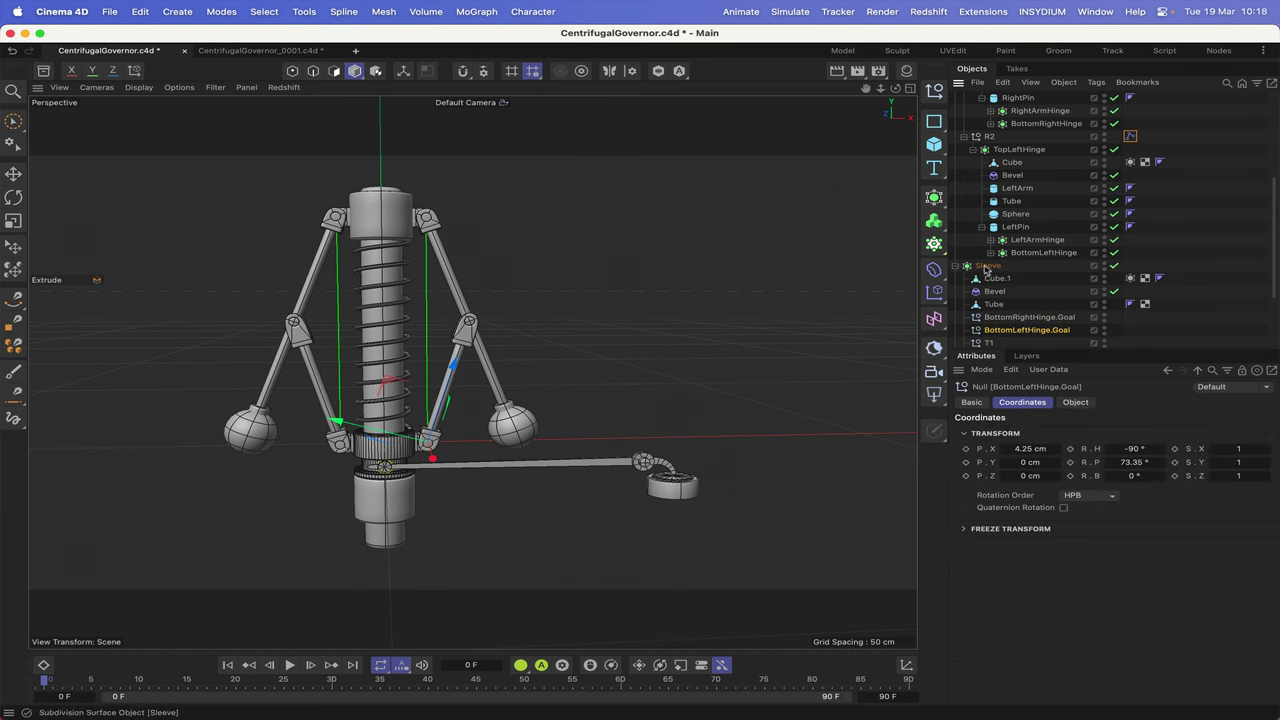
Step: Raise the Sleeve briefly to test the IK on both arms, and undo the move
{"action": "left_click", "coordinate": [986, 268]}
{"action": "left_click_drag", "start_coordinate": [389, 390], "coordinate": [397, 364]}
{"action": "key", "text": "super+z"}
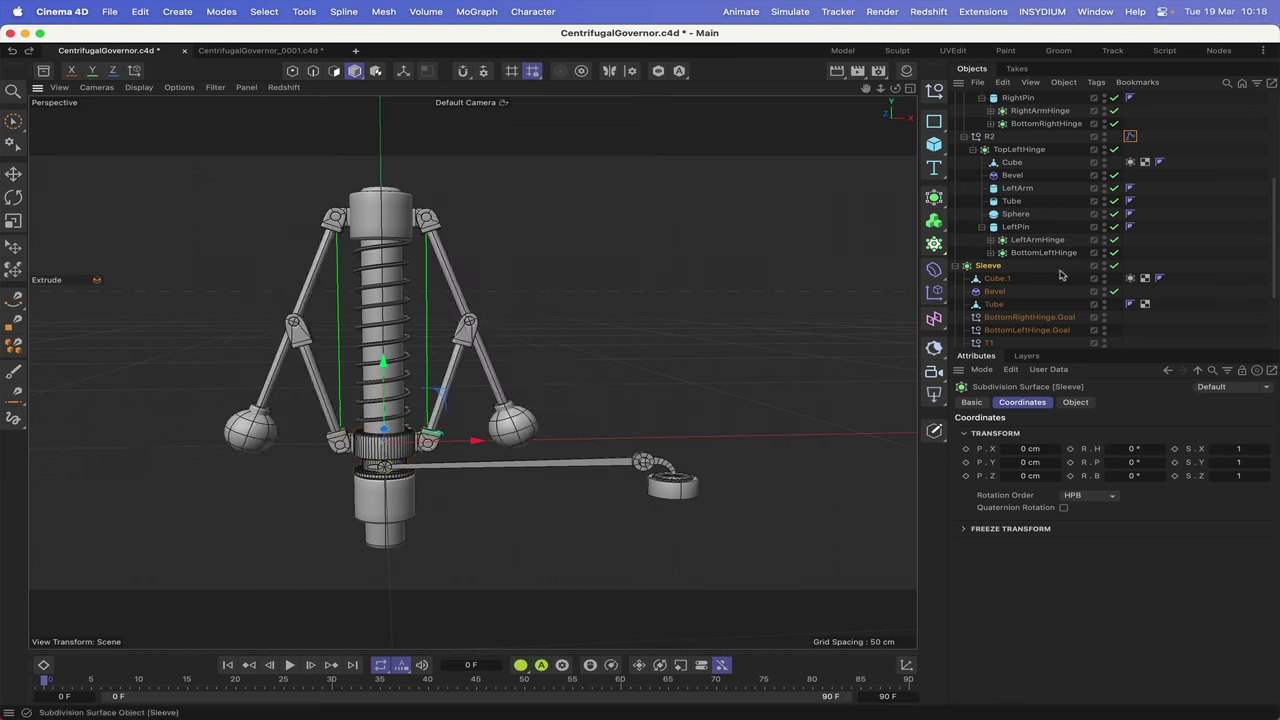
{"action": "scroll", "coordinate": [1061, 275], "scroll_direction": "up", "scroll_amount": 3}
{"action": "scroll", "coordinate": [1061, 275], "scroll_direction": "up", "scroll_amount": 4}
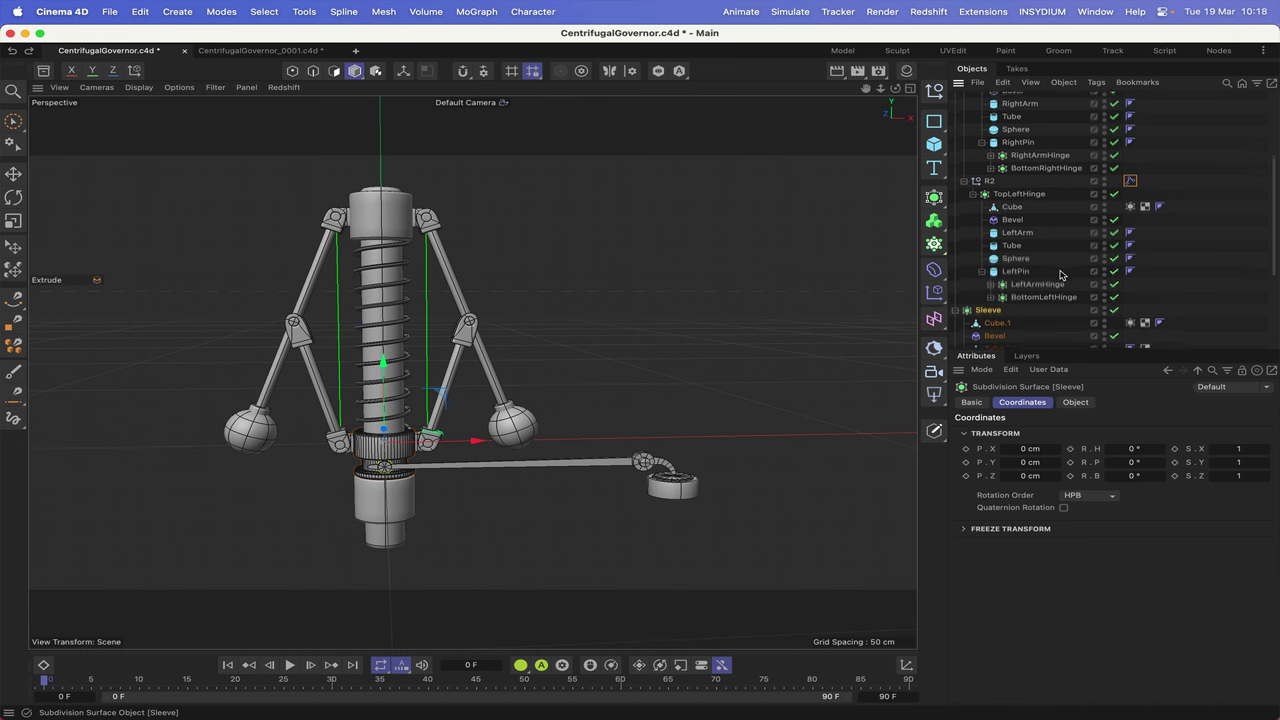
{"action": "scroll", "coordinate": [1061, 275], "scroll_direction": "down", "scroll_amount": 10}
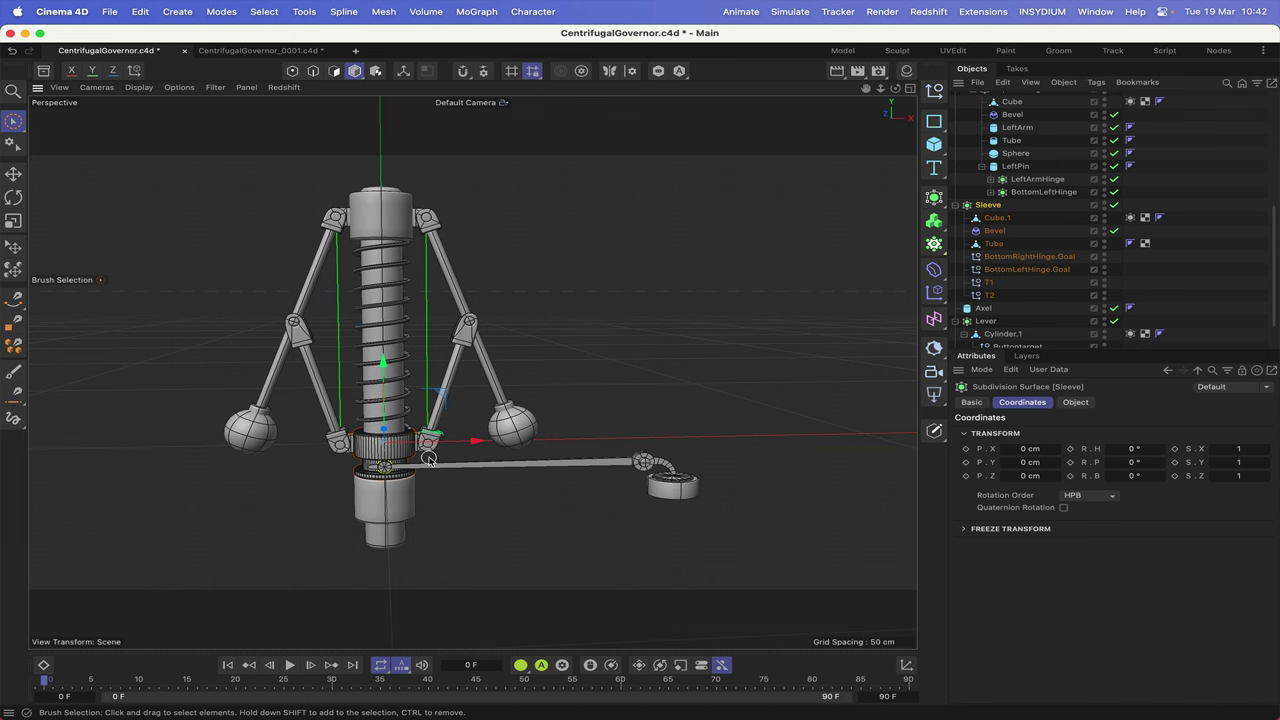
Step: Slide the Sleeve up and back down to check how both arms follow, and undo the moves
{"action": "left_click_drag", "start_coordinate": [384, 393], "coordinate": [386, 368]}
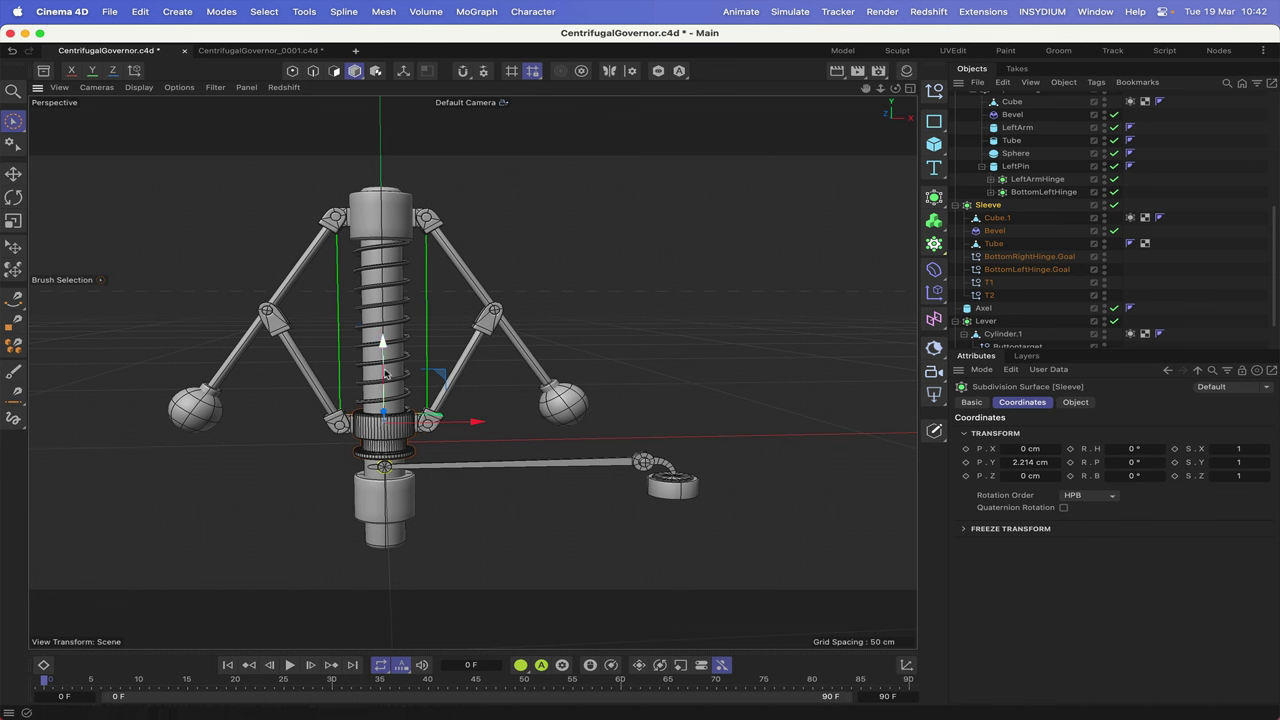
{"action": "left_click_drag", "start_coordinate": [384, 372], "coordinate": [398, 428]}
{"action": "key", "text": "ctrl+z"}
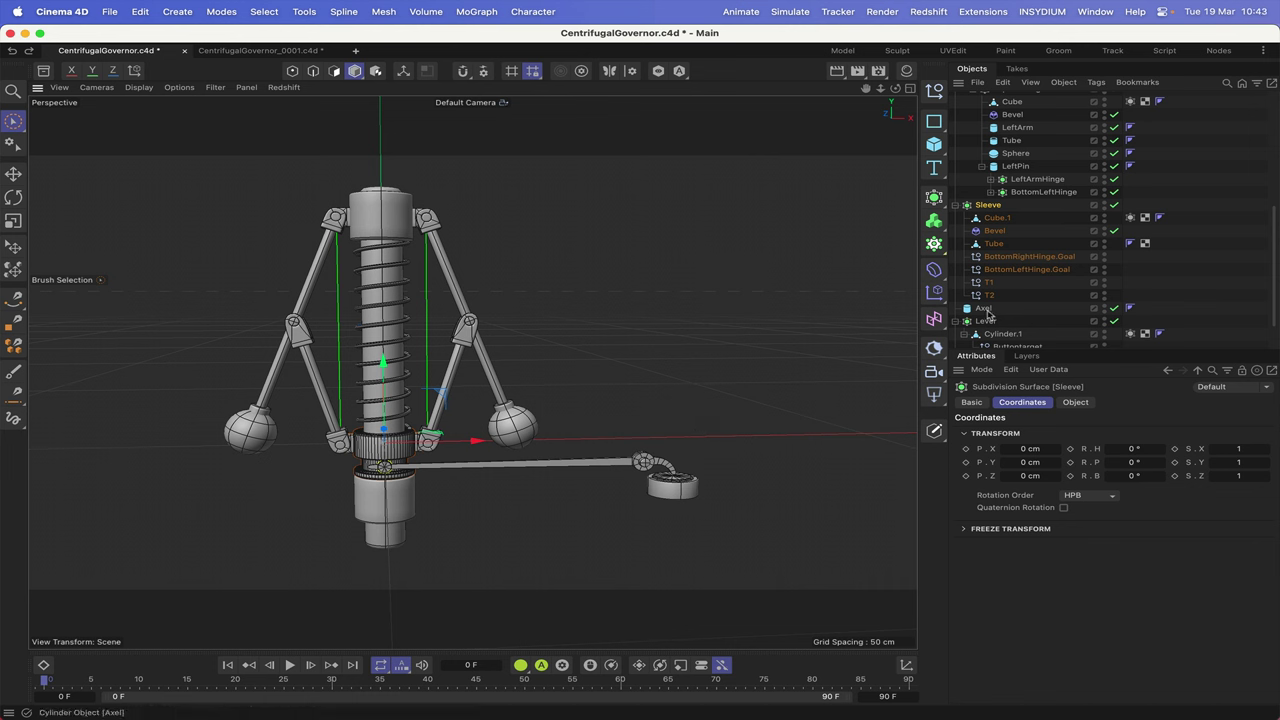
Step: Add a Target tag to the Lever object
{"action": "scroll", "coordinate": [1027, 309], "scroll_direction": "down", "scroll_amount": 2}
{"action": "left_click", "coordinate": [990, 277]}
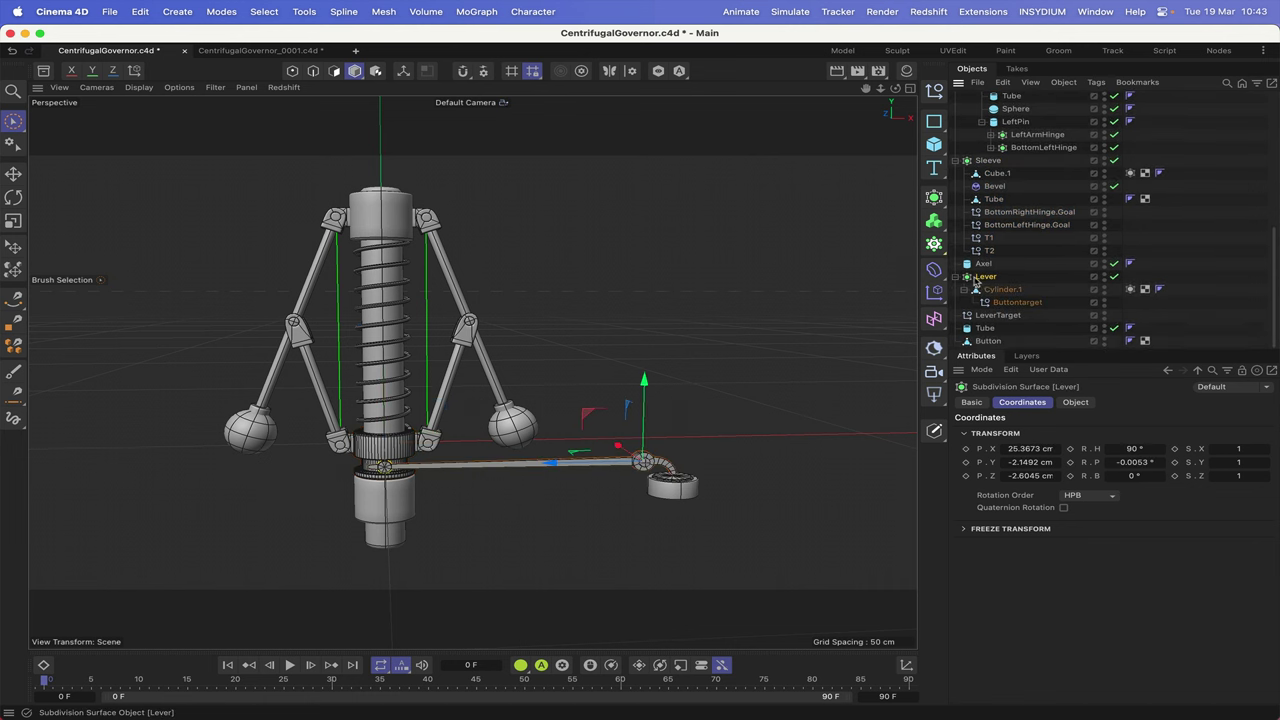
{"action": "left_click", "coordinate": [1097, 82]}
{"action": "mouse_move", "coordinate": [1130, 106]}
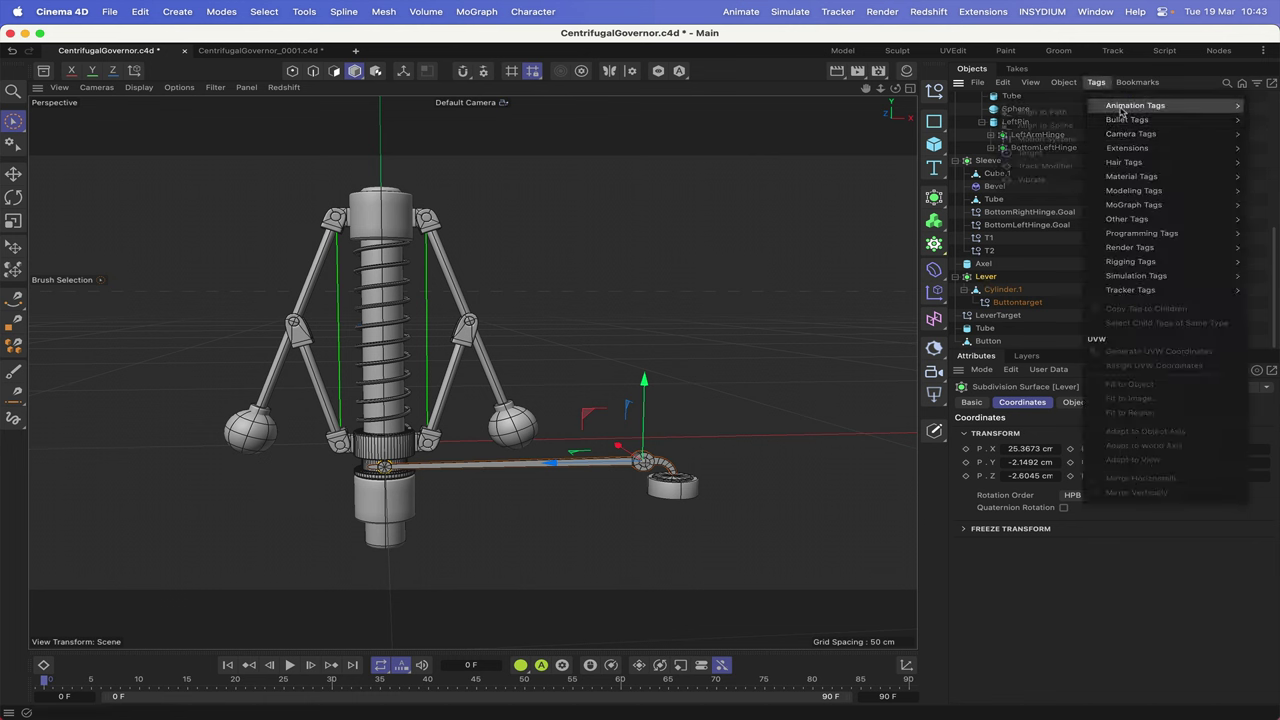
{"action": "left_click", "coordinate": [1030, 152]}
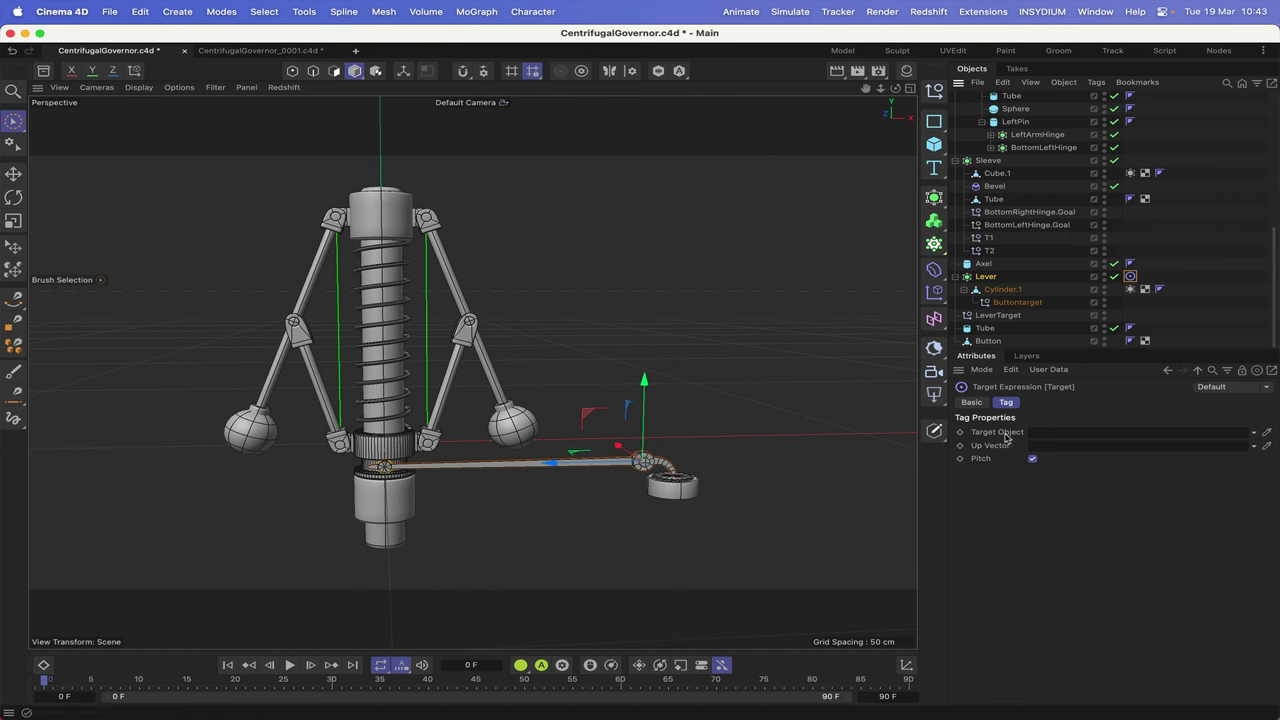
Step: Compare LeverTarget with the Sleeve's Tube in the front view, try making it a child of that Tube, and undo the reparenting
{"action": "left_click", "coordinate": [985, 316]}
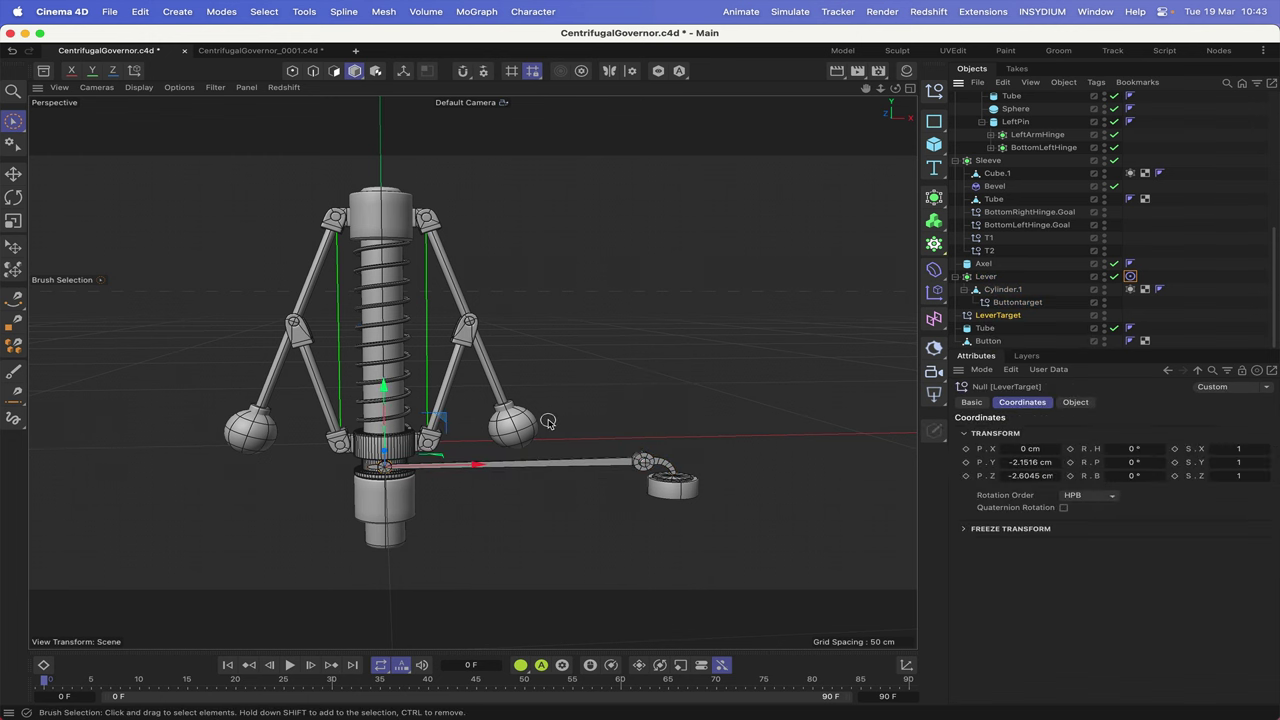
{"action": "key", "text": "F4"}
{"action": "key", "text": "o"}
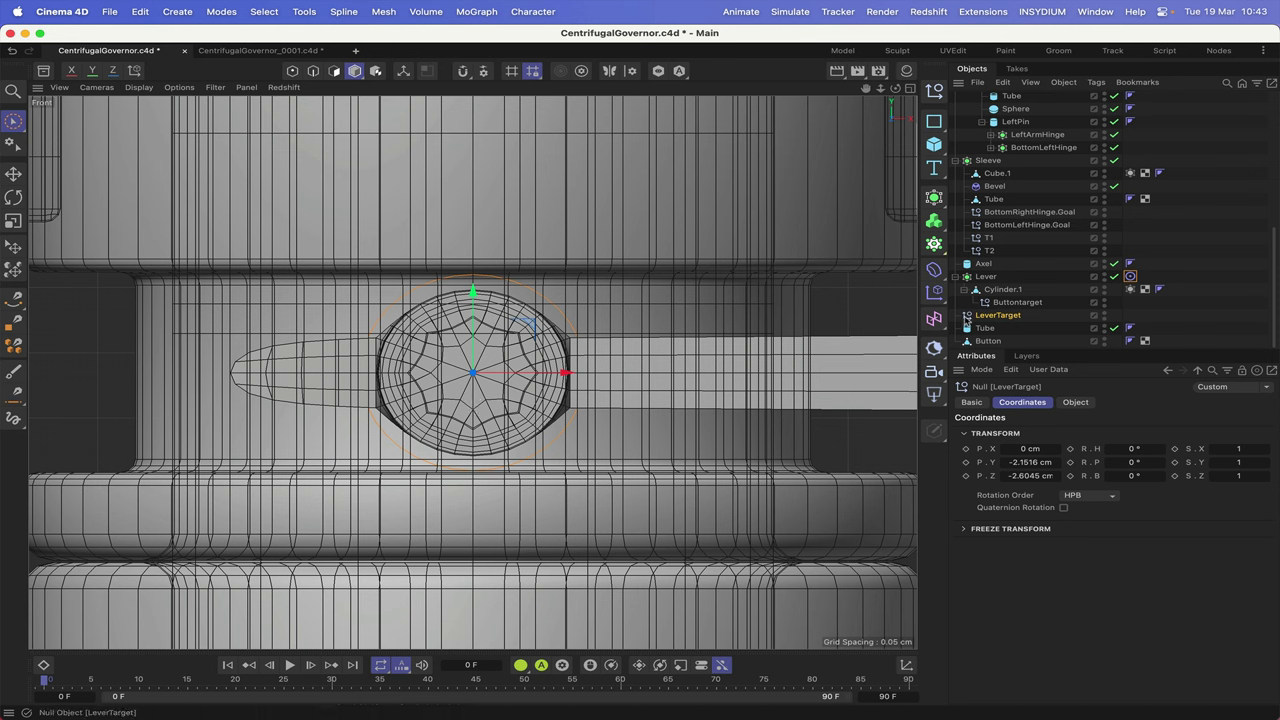
{"action": "left_click", "coordinate": [994, 199]}
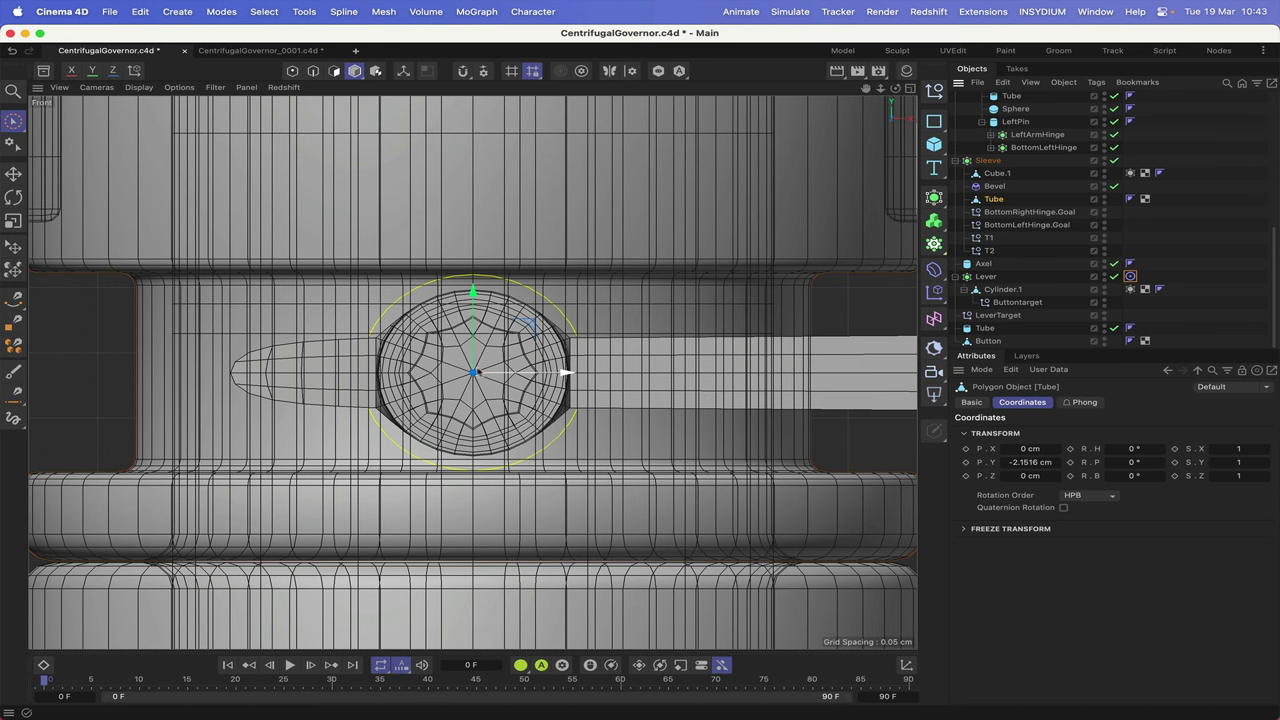
{"action": "left_click", "coordinate": [1003, 318]}
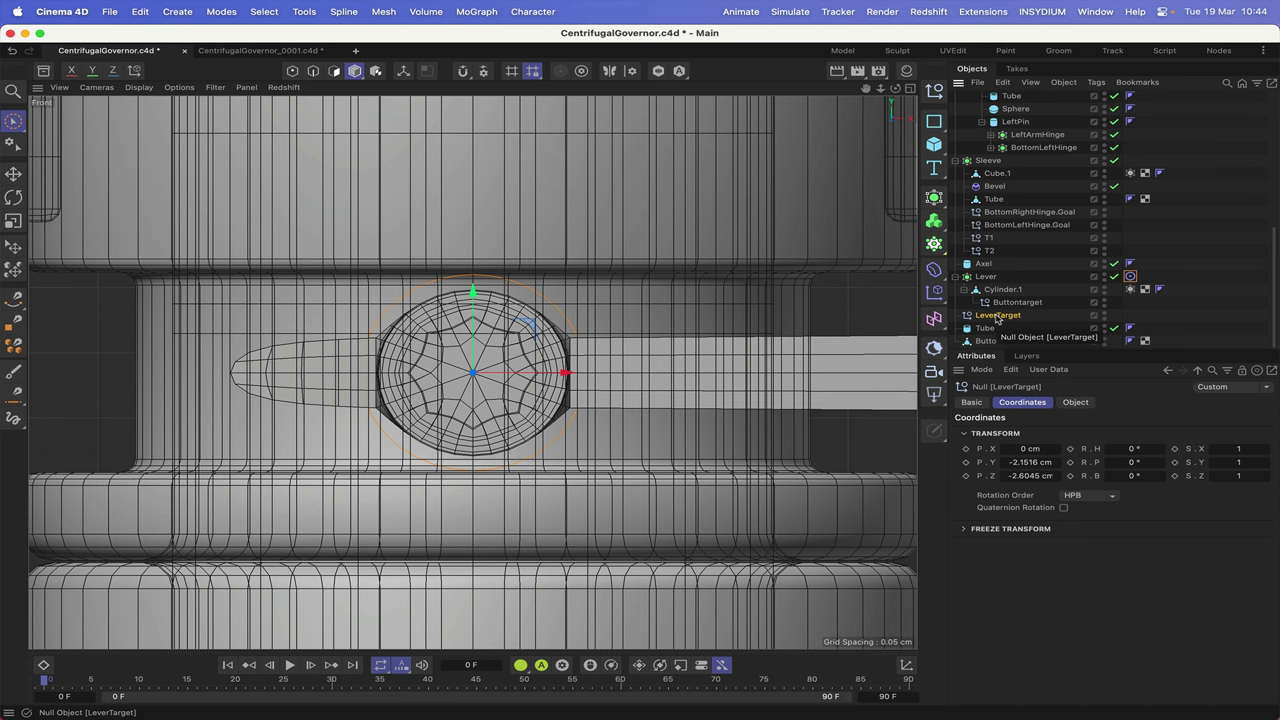
{"action": "left_click_drag", "start_coordinate": [997, 318], "coordinate": [997, 200]}
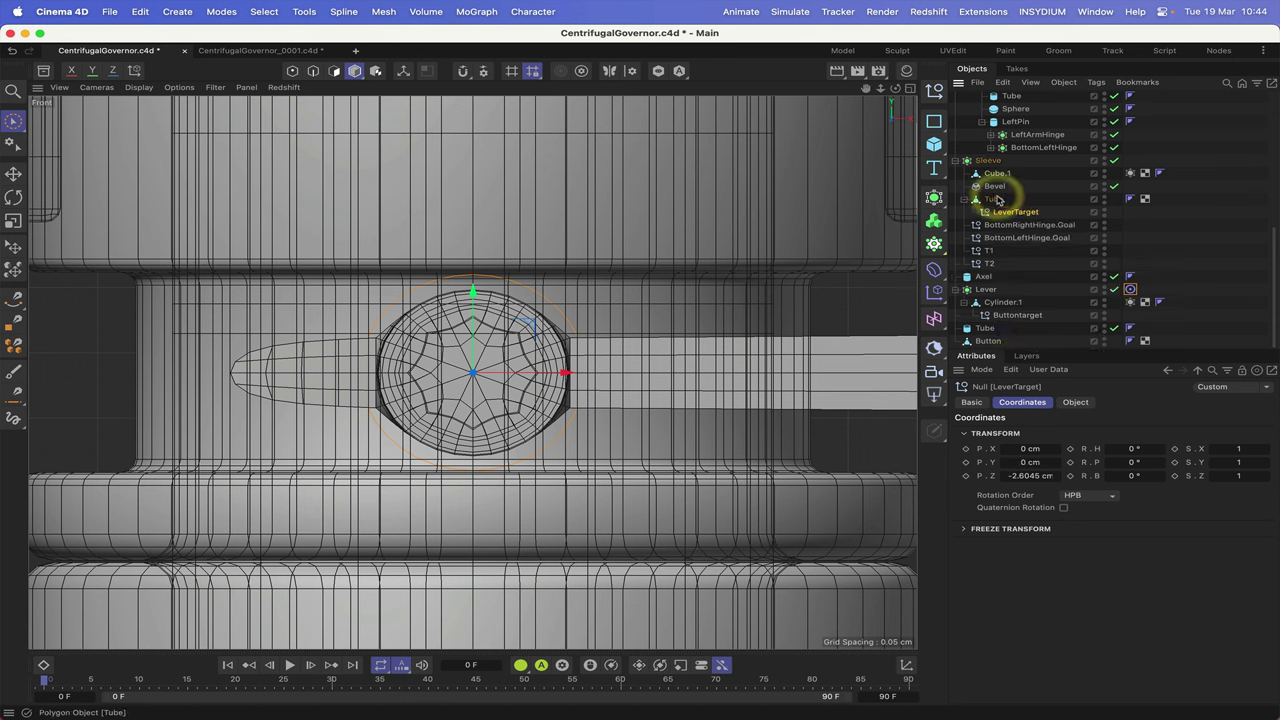
{"action": "key", "text": "super+z"}
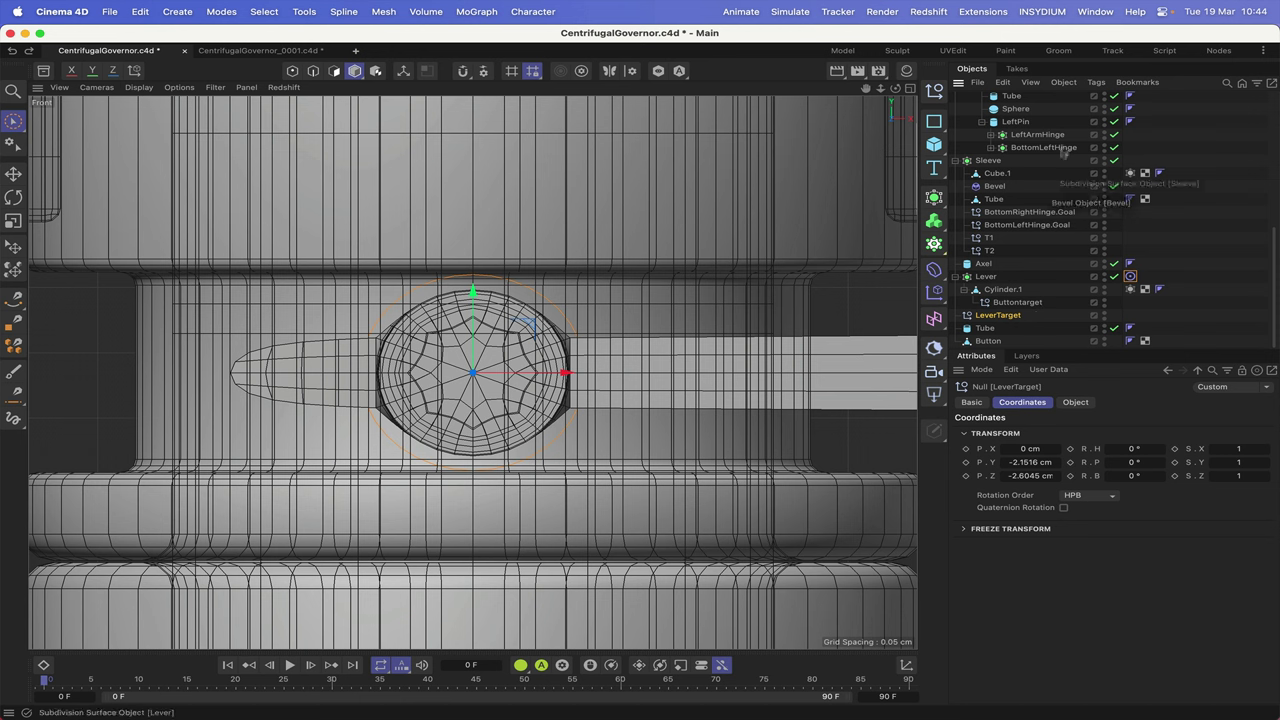
Step: Add an XPresso tag to the LeverTarget null and move its editor window clear of the object list
{"action": "left_click", "coordinate": [1097, 82]}
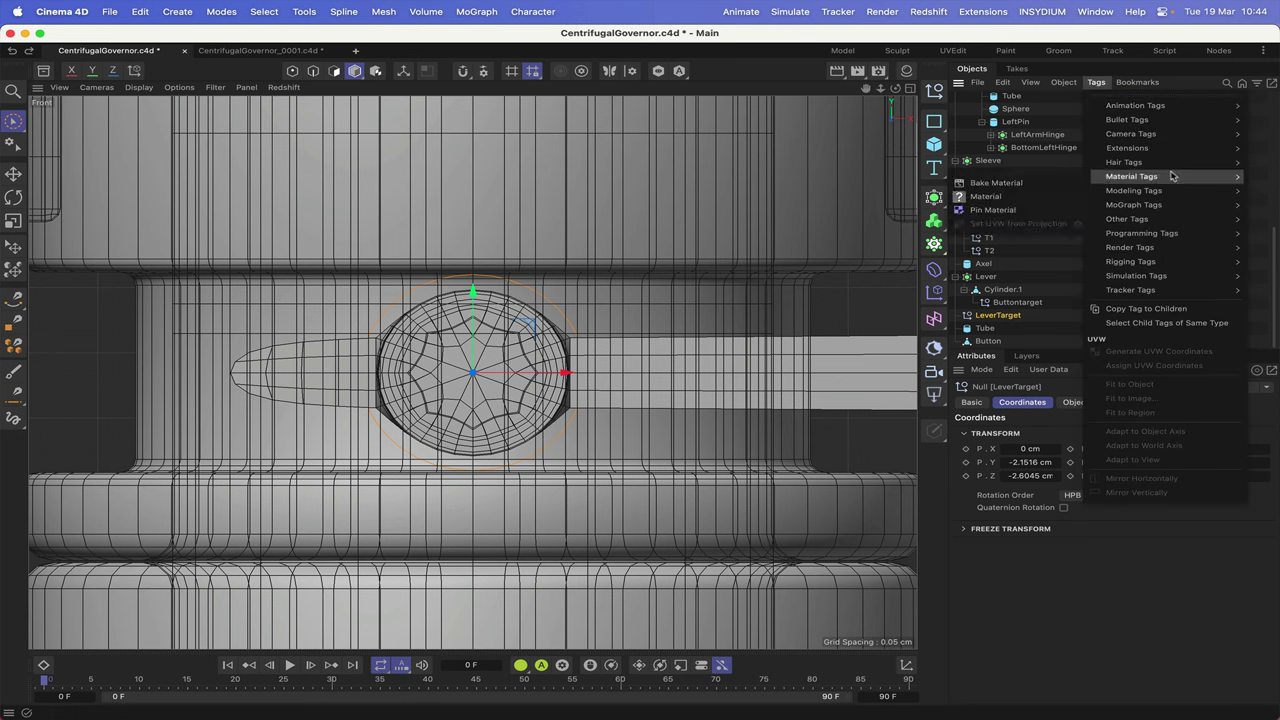
{"action": "mouse_move", "coordinate": [1170, 233]}
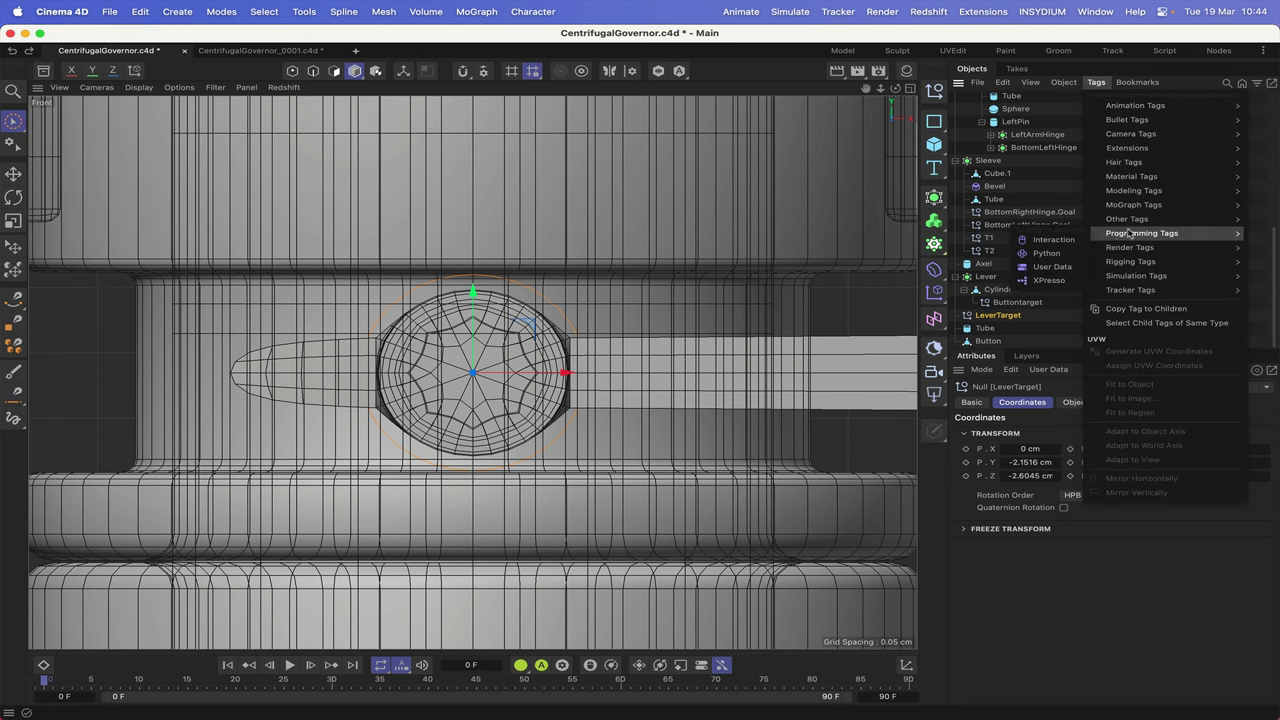
{"action": "mouse_move", "coordinate": [1079, 234]}
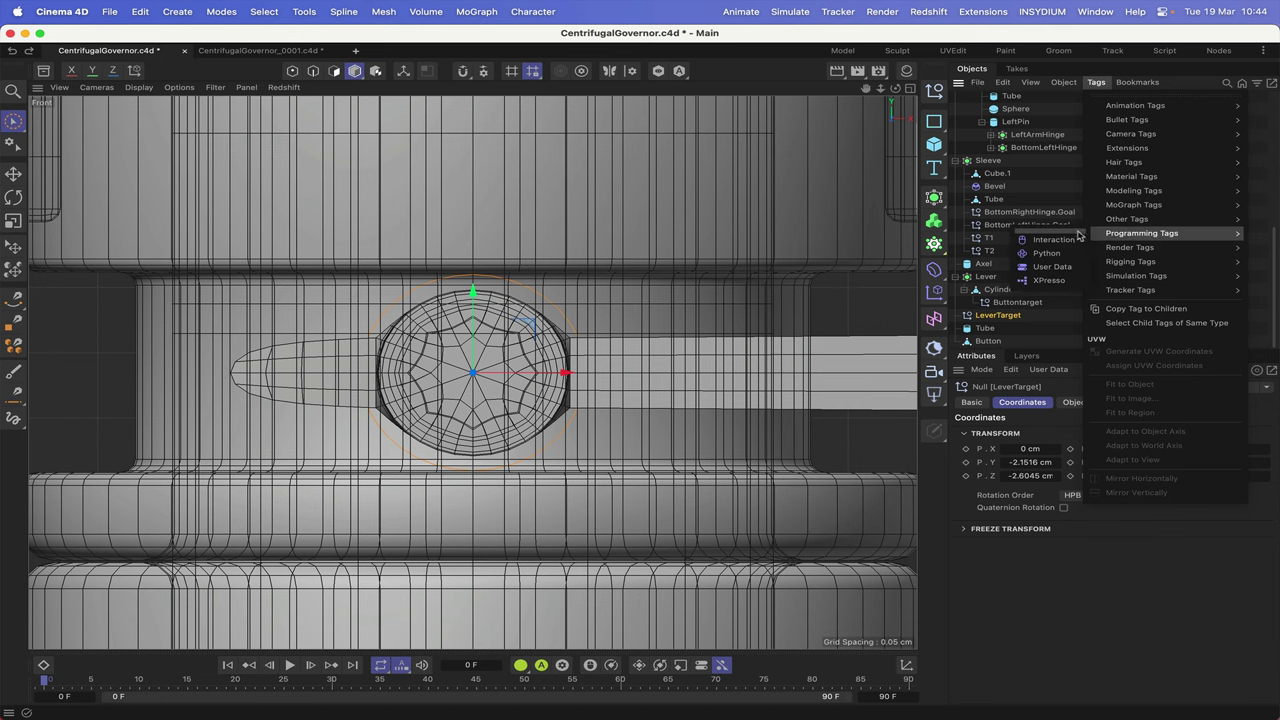
{"action": "left_click", "coordinate": [1049, 280]}
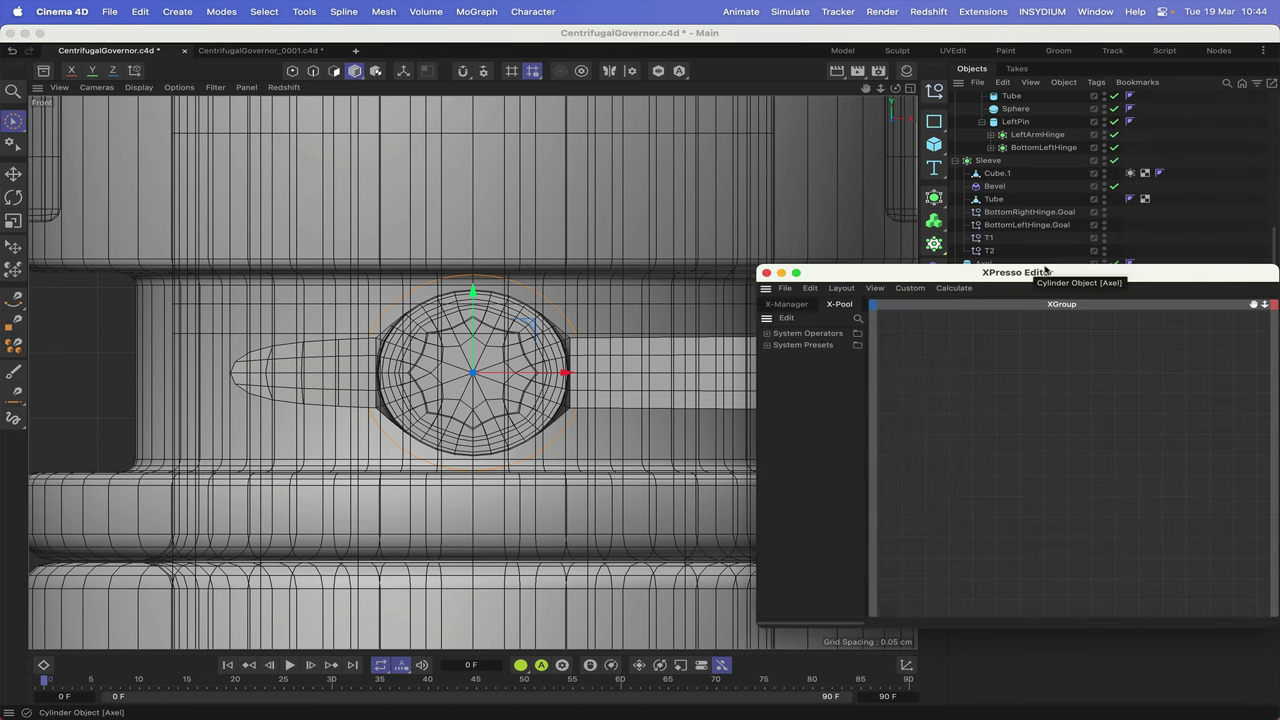
{"action": "left_click_drag", "start_coordinate": [1049, 271], "coordinate": [384, 5]}
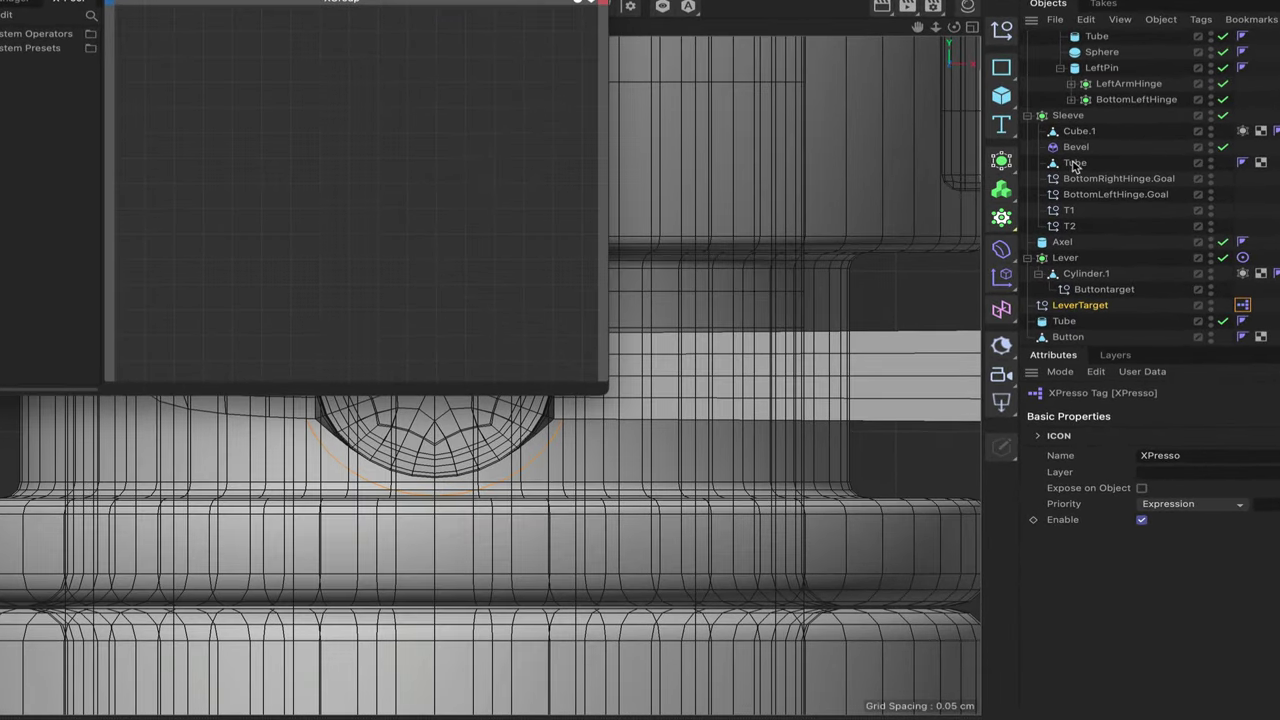
Step: Add the Sleeve's Tube as an XPresso node with a Global Position Y output
{"action": "left_click_drag", "start_coordinate": [1075, 163], "coordinate": [205, 72]}
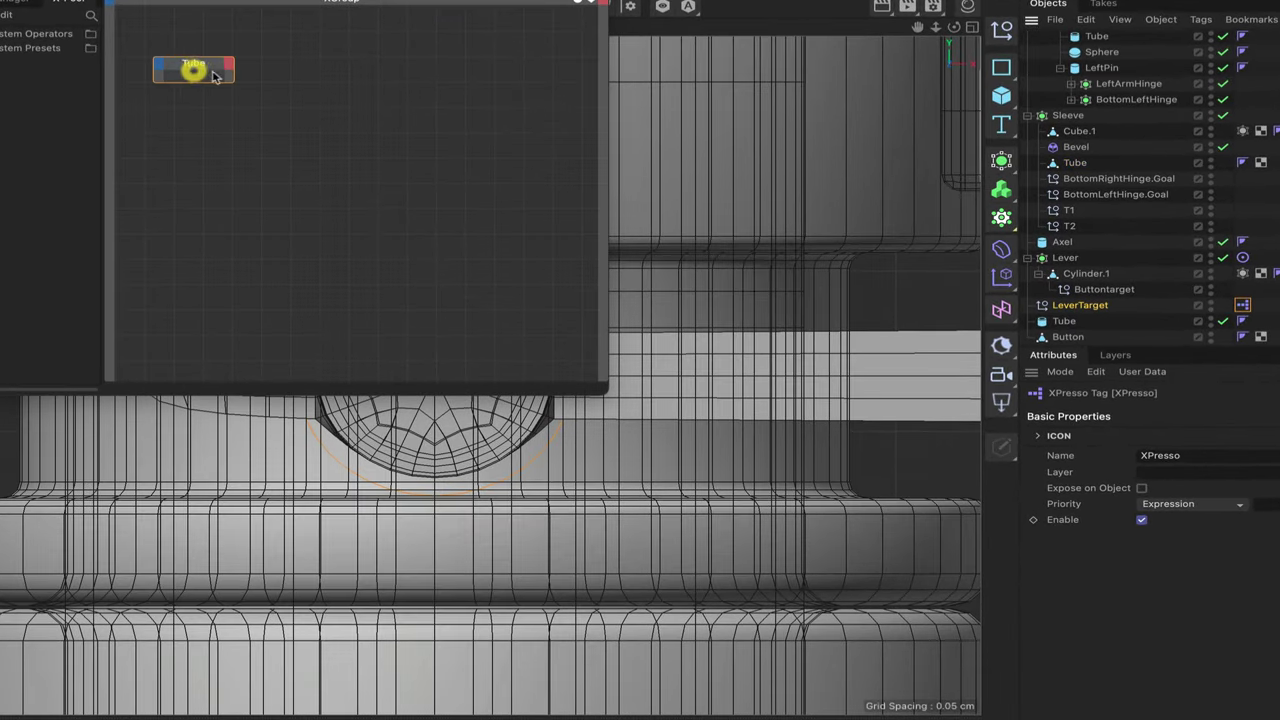
{"action": "left_click", "coordinate": [228, 66]}
{"action": "mouse_move", "coordinate": [290, 117]}
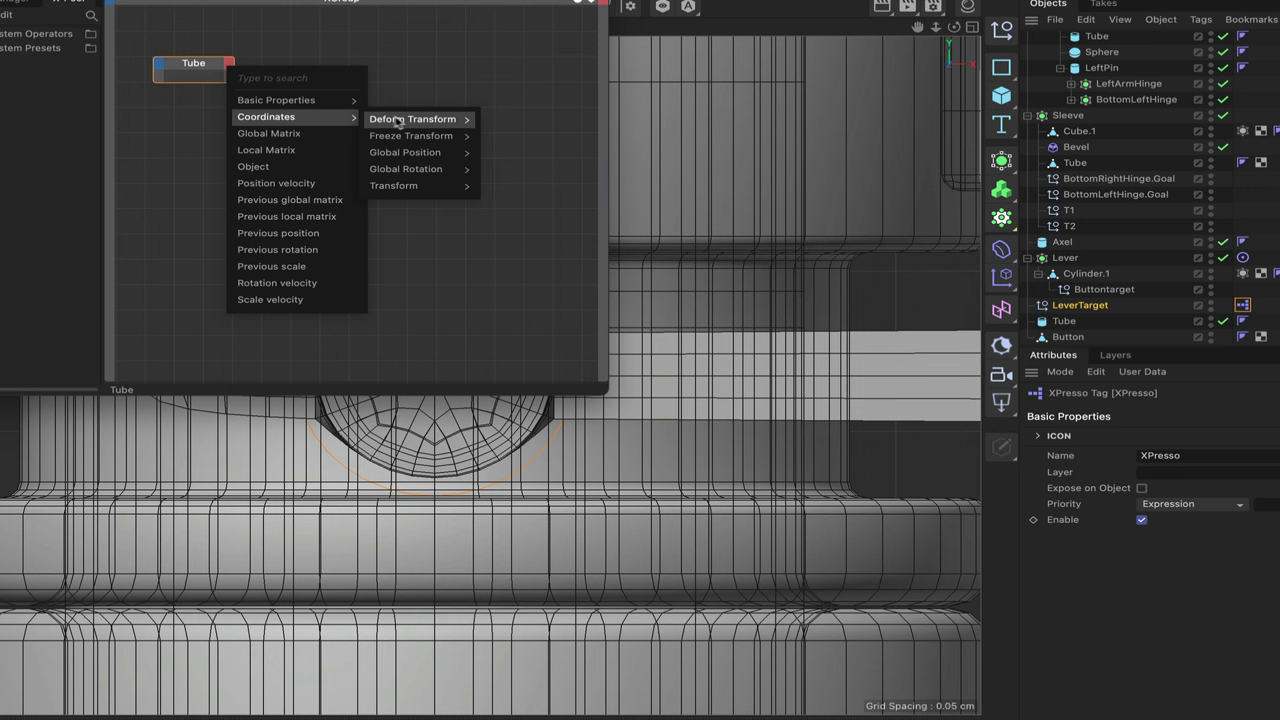
{"action": "mouse_move", "coordinate": [408, 153]}
{"action": "left_click", "coordinate": [517, 187]}
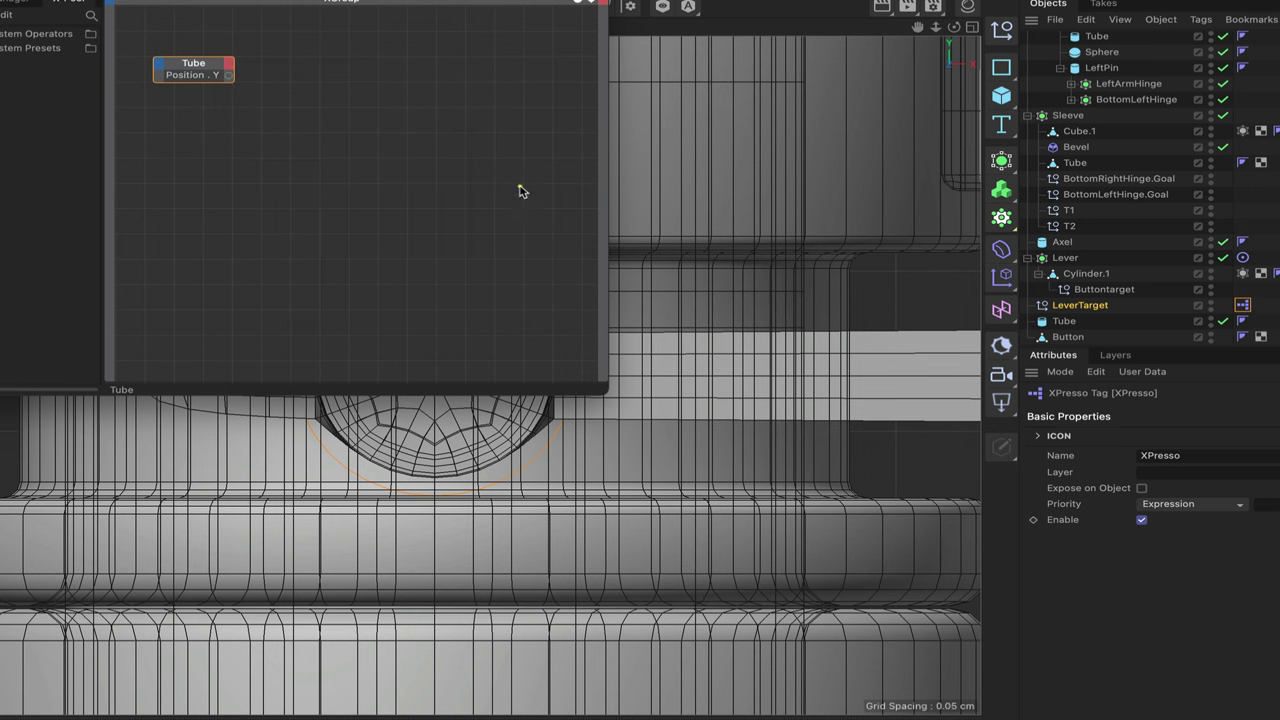
{"action": "left_click", "coordinate": [210, 62]}
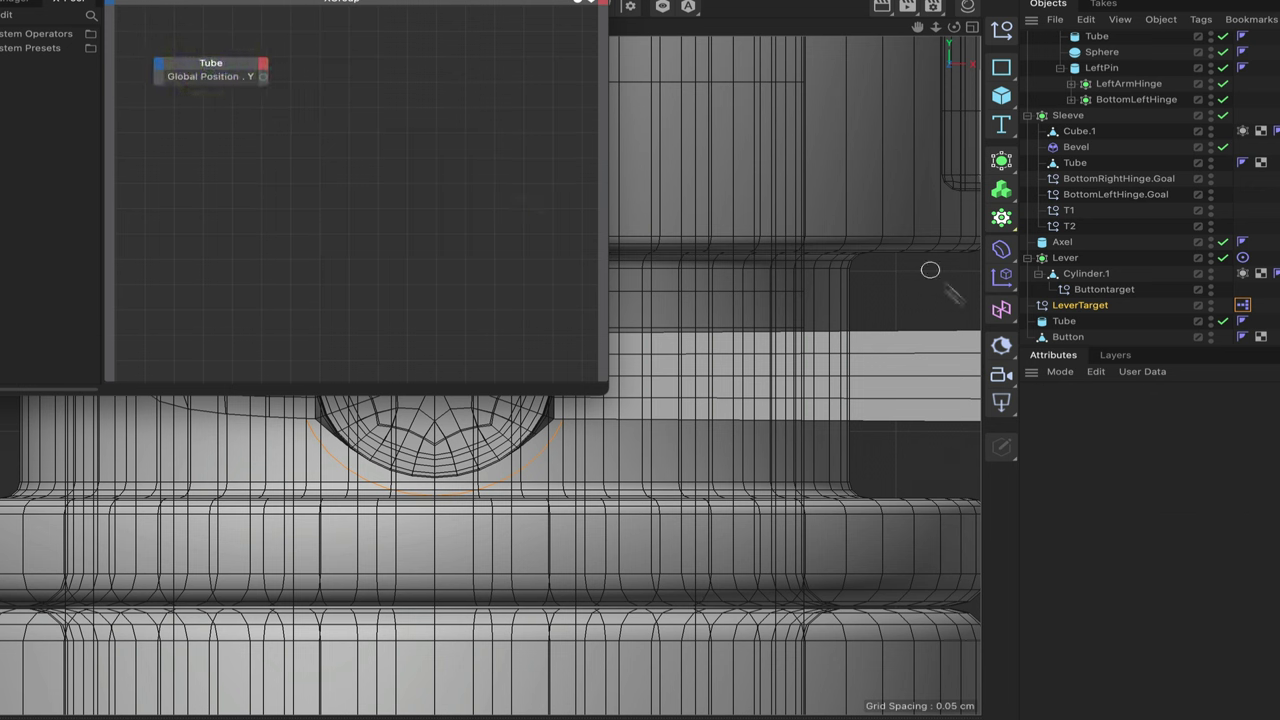
Step: Add LeverTarget as an XPresso node with a Global Position Y input and line it up with the Tube node
{"action": "left_click_drag", "start_coordinate": [1100, 308], "coordinate": [670, 183]}
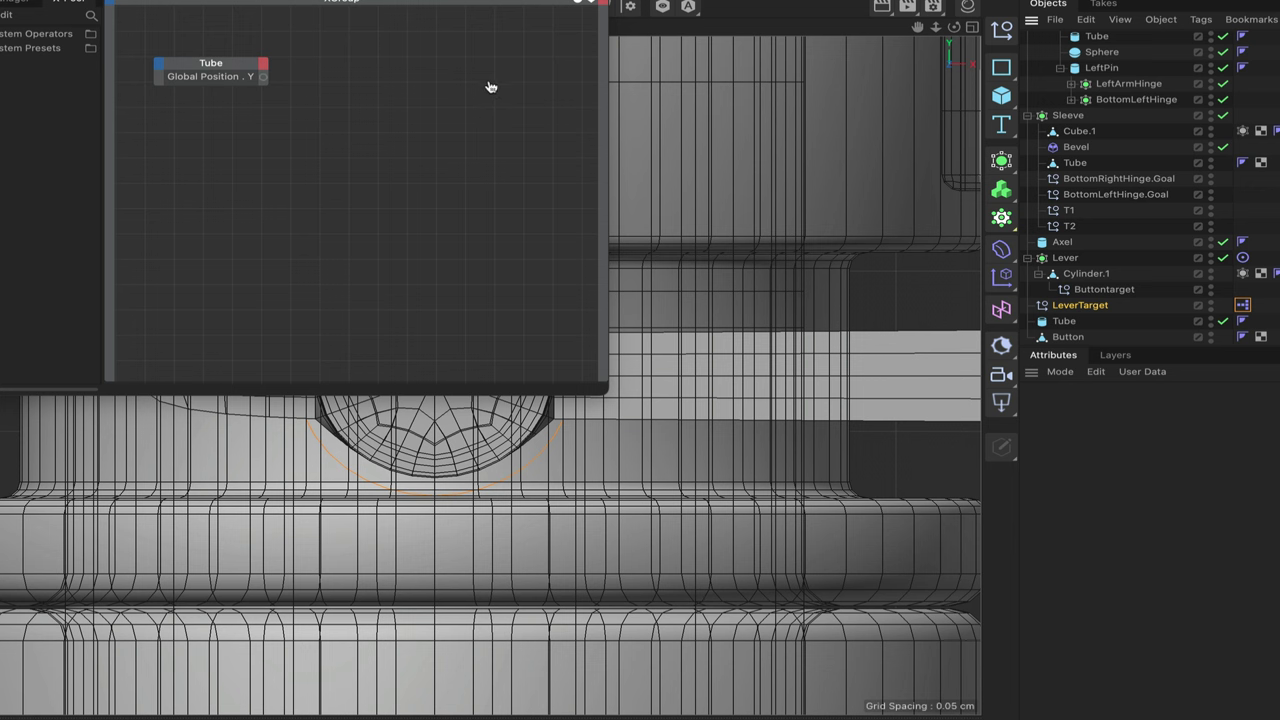
{"action": "left_click_drag", "start_coordinate": [491, 87], "coordinate": [490, 80]}
{"action": "left_click", "coordinate": [450, 77]}
{"action": "mouse_move", "coordinate": [491, 122]}
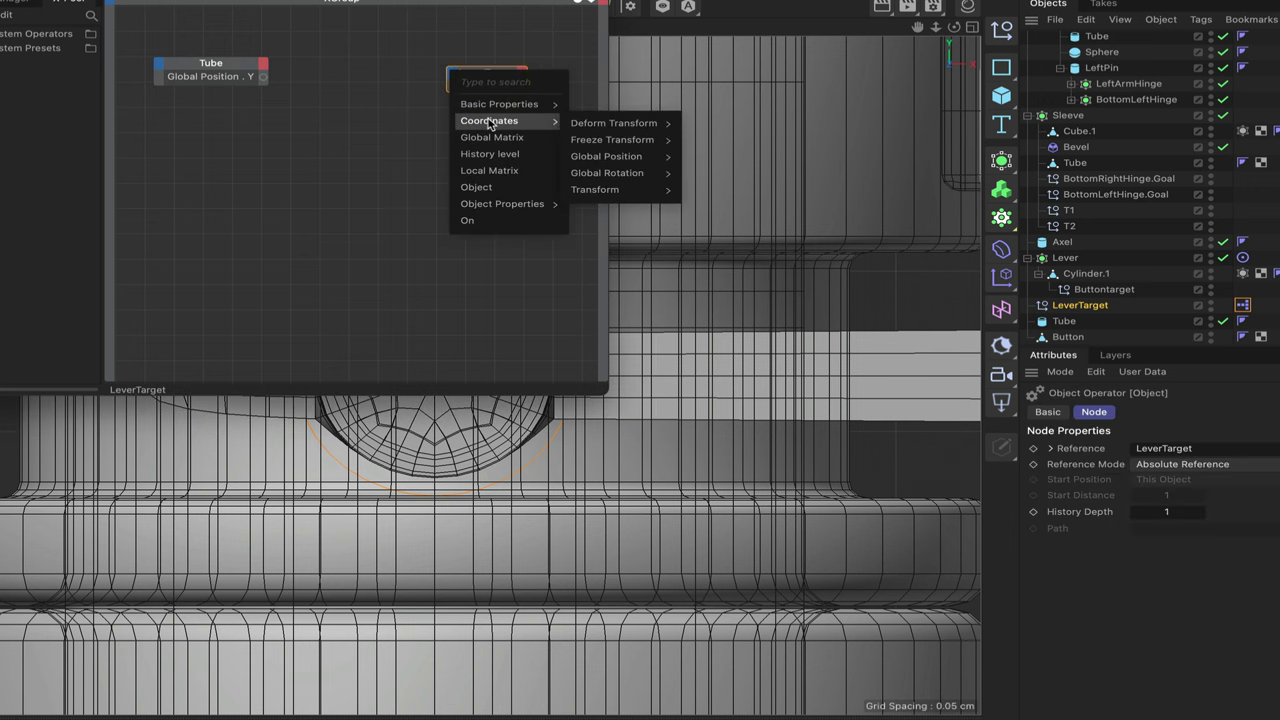
{"action": "mouse_move", "coordinate": [612, 157]}
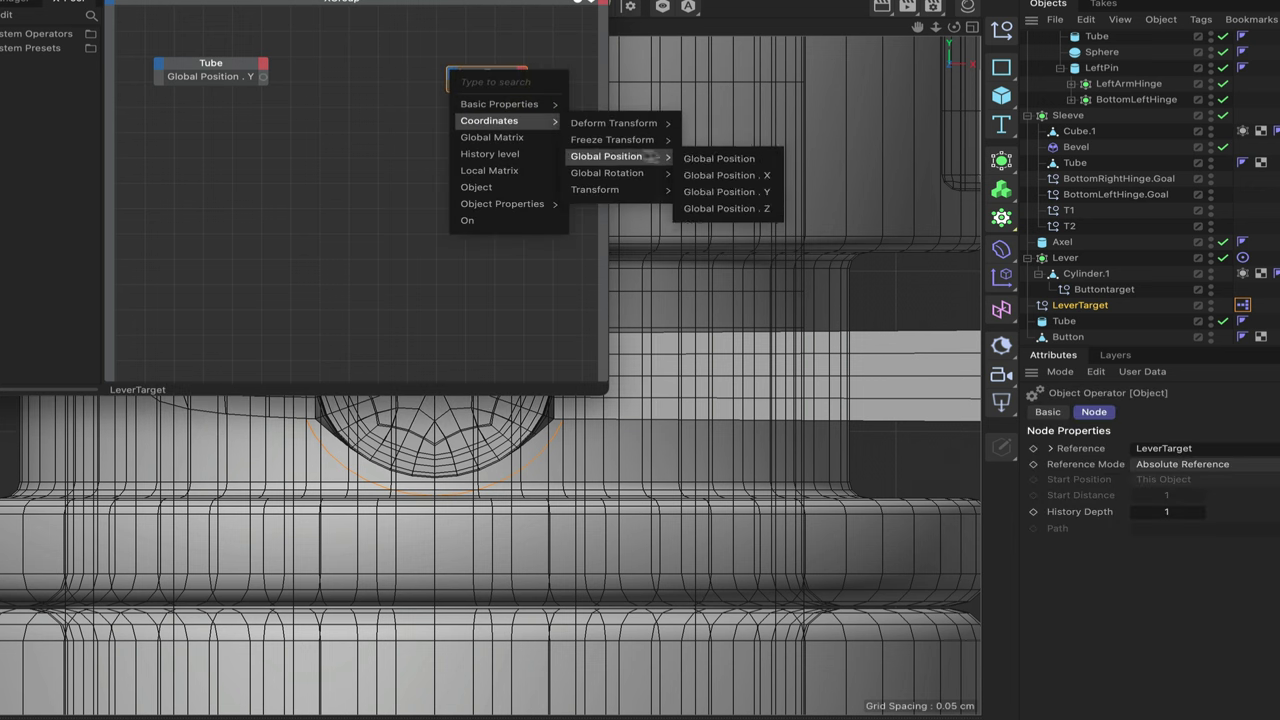
{"action": "left_click", "coordinate": [718, 190]}
{"action": "left_click", "coordinate": [498, 75]}
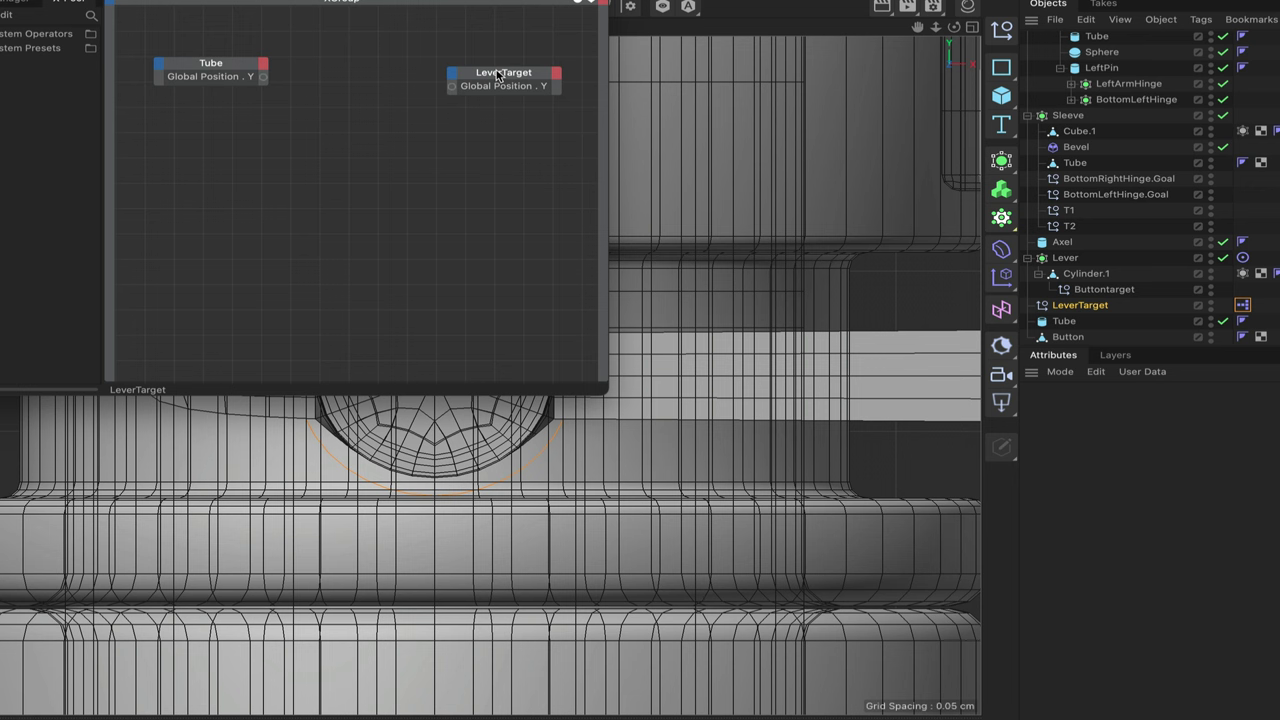
{"action": "left_click_drag", "start_coordinate": [498, 75], "coordinate": [488, 66]}
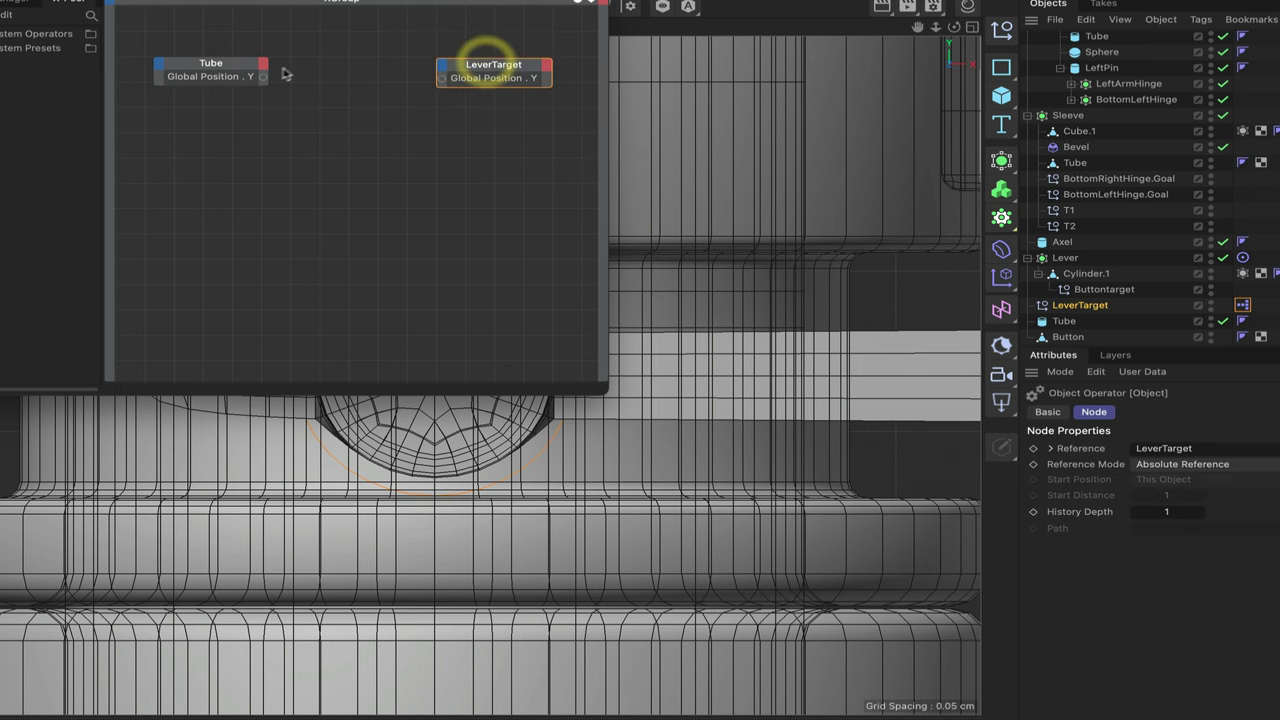
Step: Connect the Tube node's Global Position Y output to LeverTarget's Global Position Y input, and close the XPresso Editor
{"action": "left_click_drag", "start_coordinate": [403, 82], "coordinate": [441, 78]}
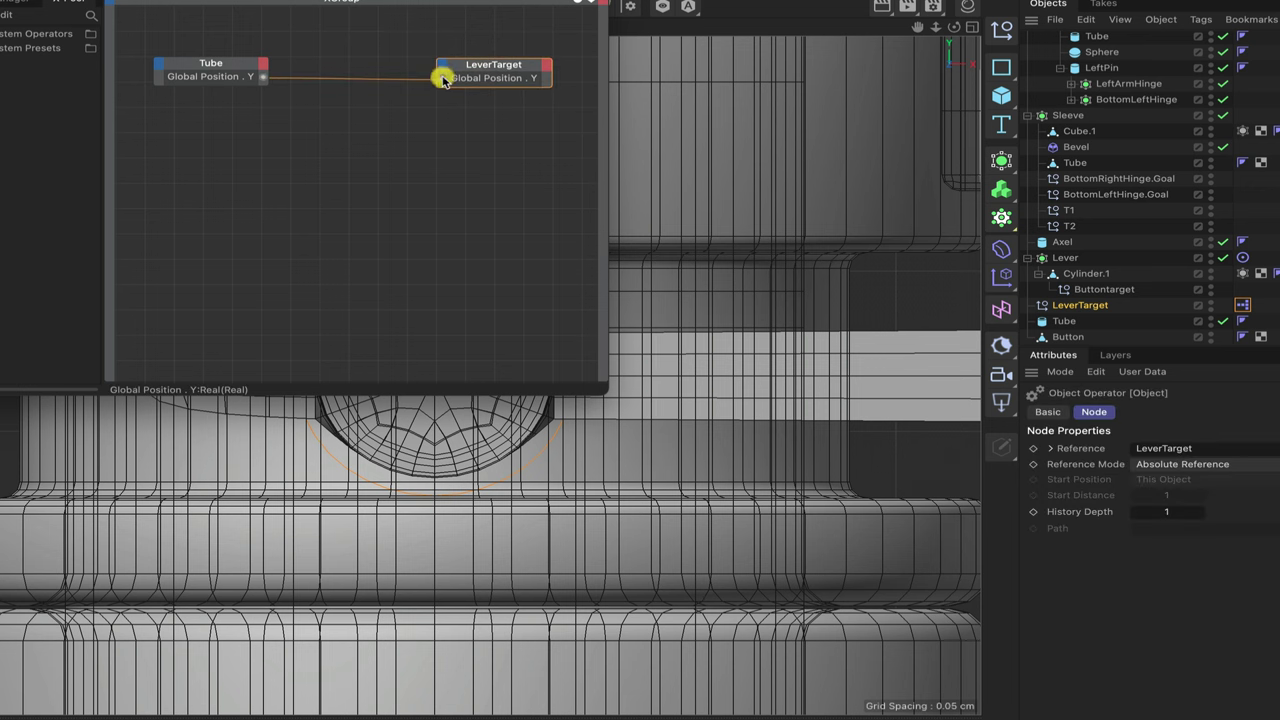
{"action": "left_click_drag", "start_coordinate": [578, 1], "coordinate": [843, 14]}
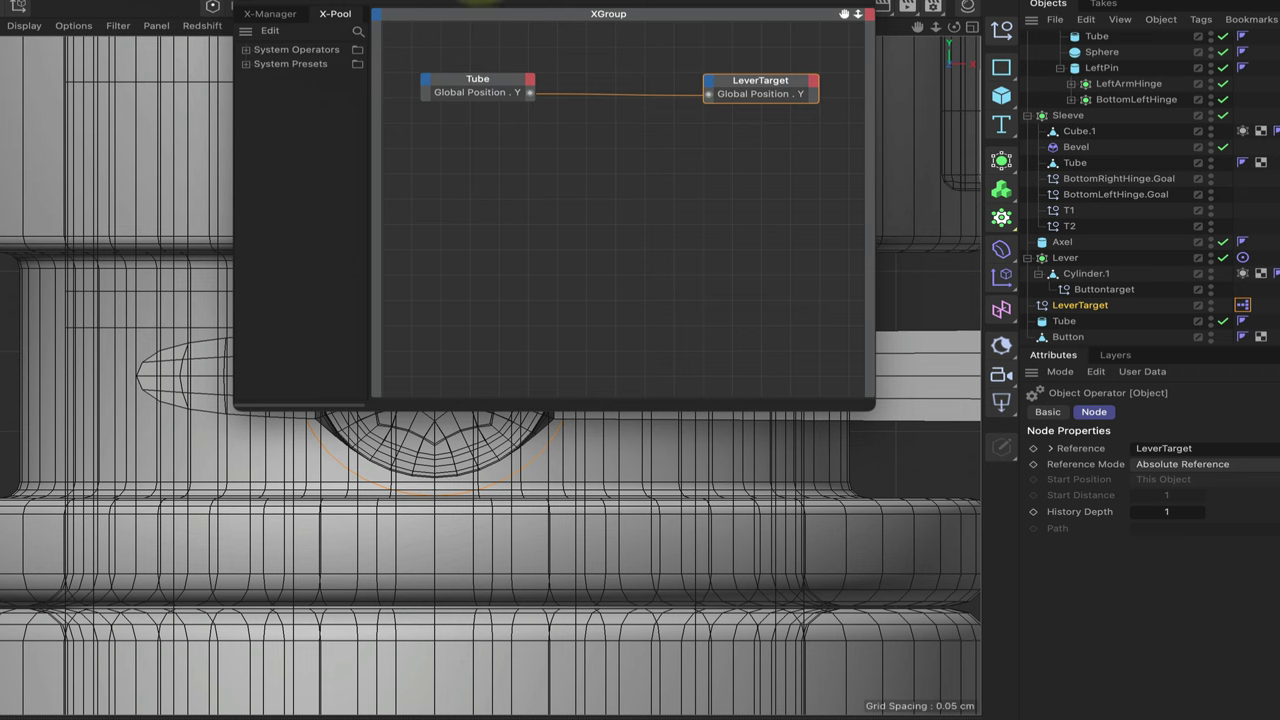
{"action": "left_click", "coordinate": [869, 14]}
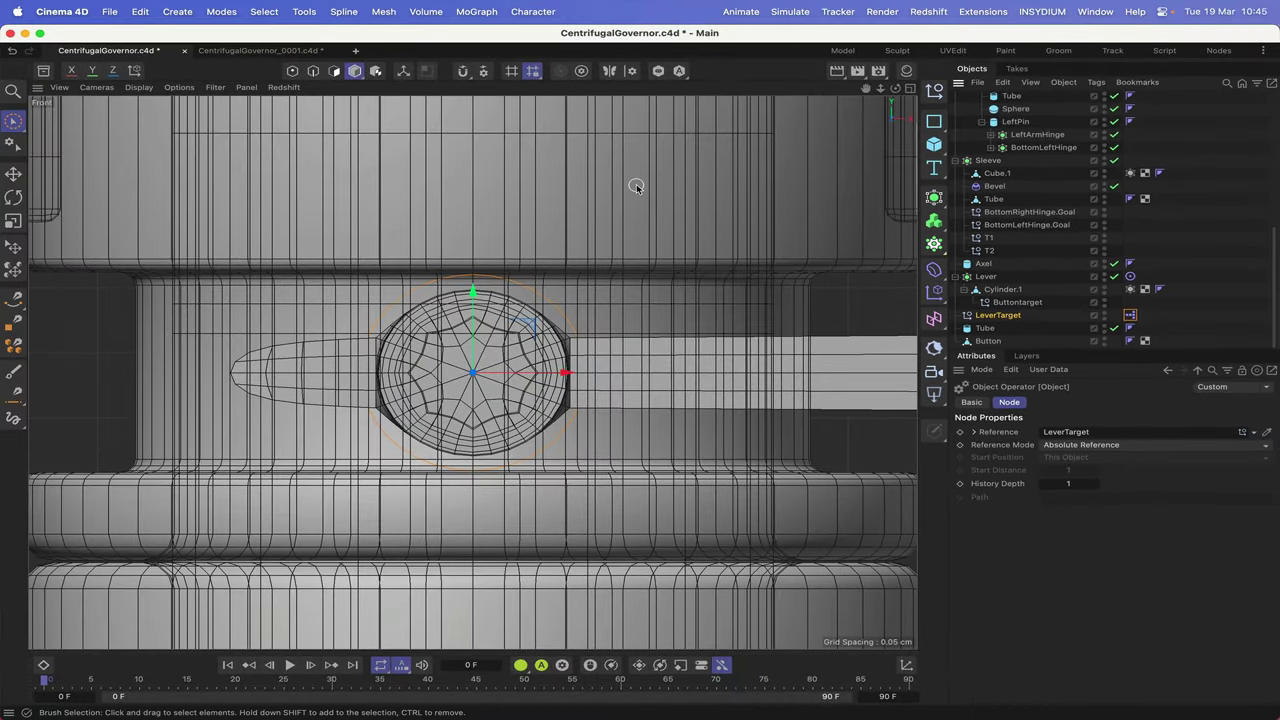
Step: Assign the LeverTarget null as the target object of the Lever's Target tag, back in the perspective view
{"action": "key", "text": "F1"}
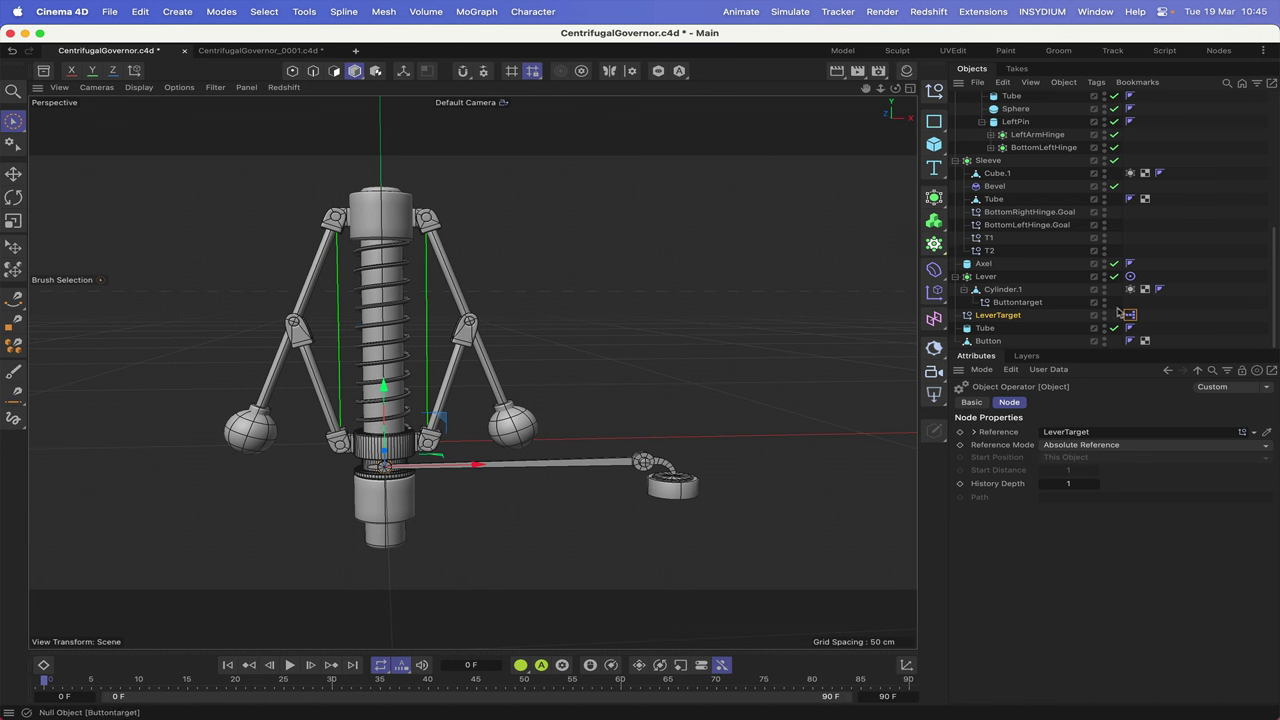
{"action": "left_click", "coordinate": [1131, 277]}
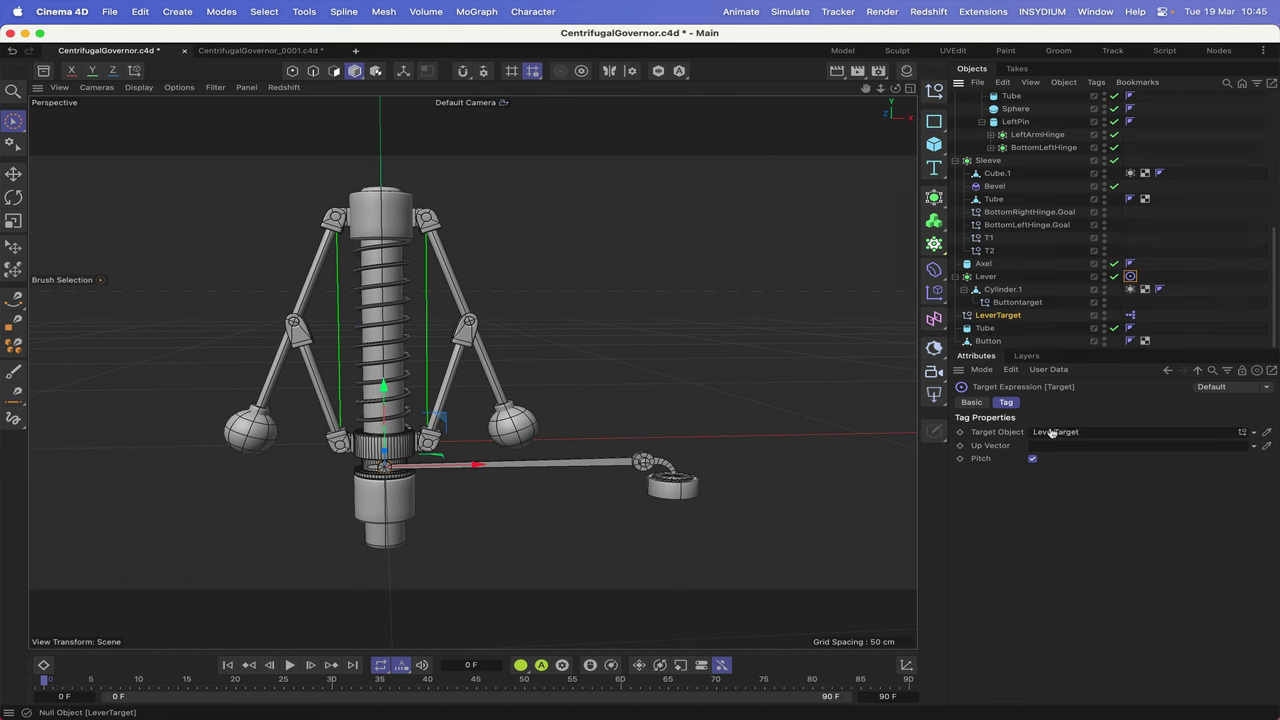
{"action": "left_click_drag", "start_coordinate": [1050, 434], "coordinate": [1050, 432]}
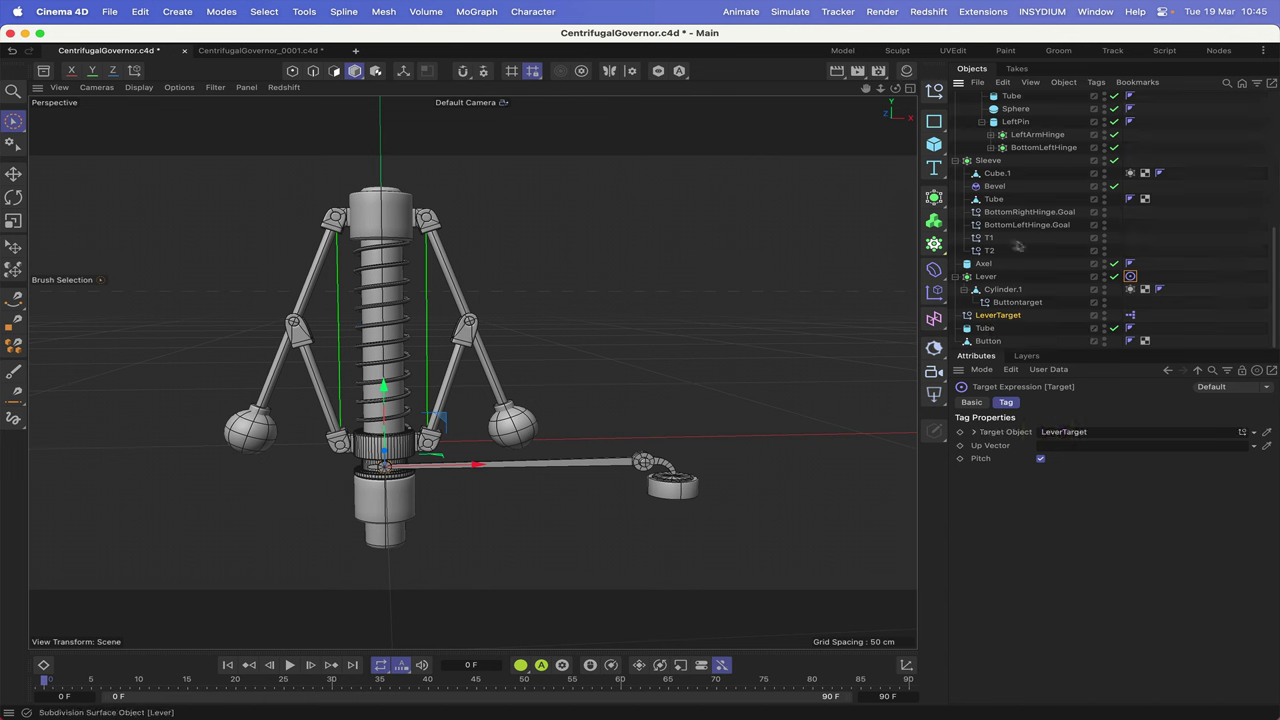
Step: Raise the Sleeve slightly to test whether the Lever follows, and undo the move
{"action": "left_click", "coordinate": [988, 160]}
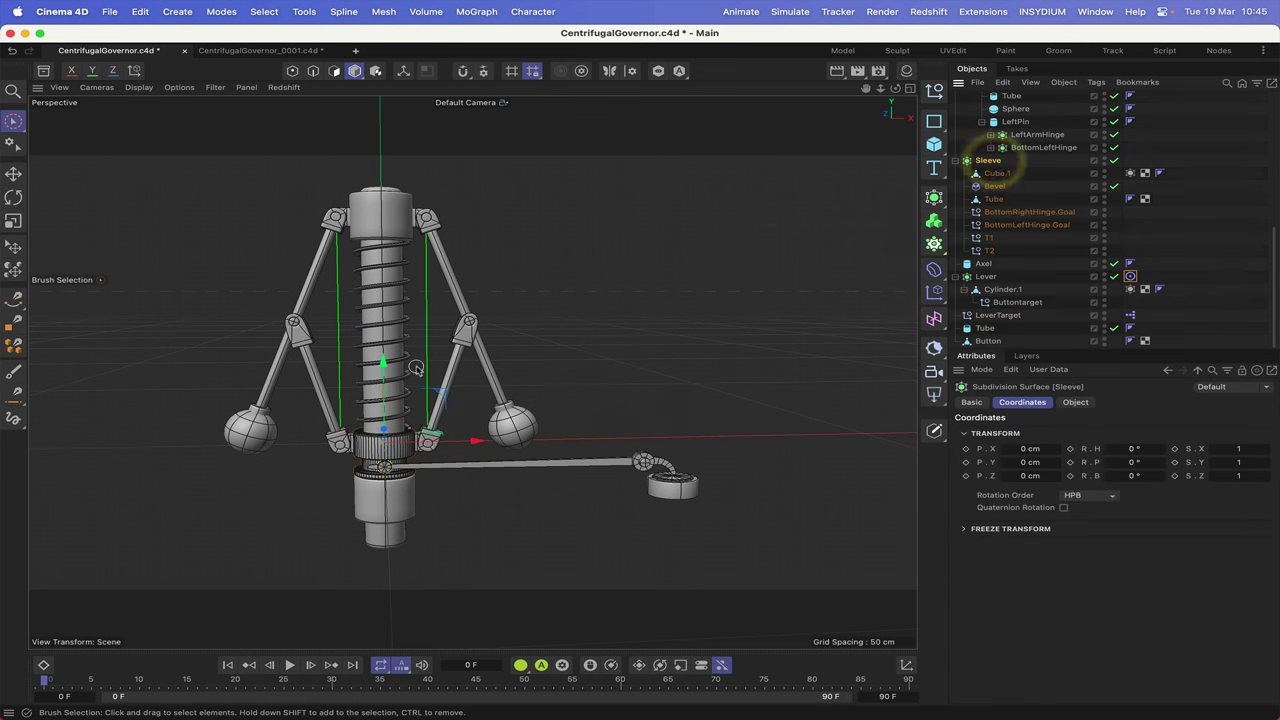
{"action": "left_click_drag", "start_coordinate": [385, 363], "coordinate": [381, 345]}
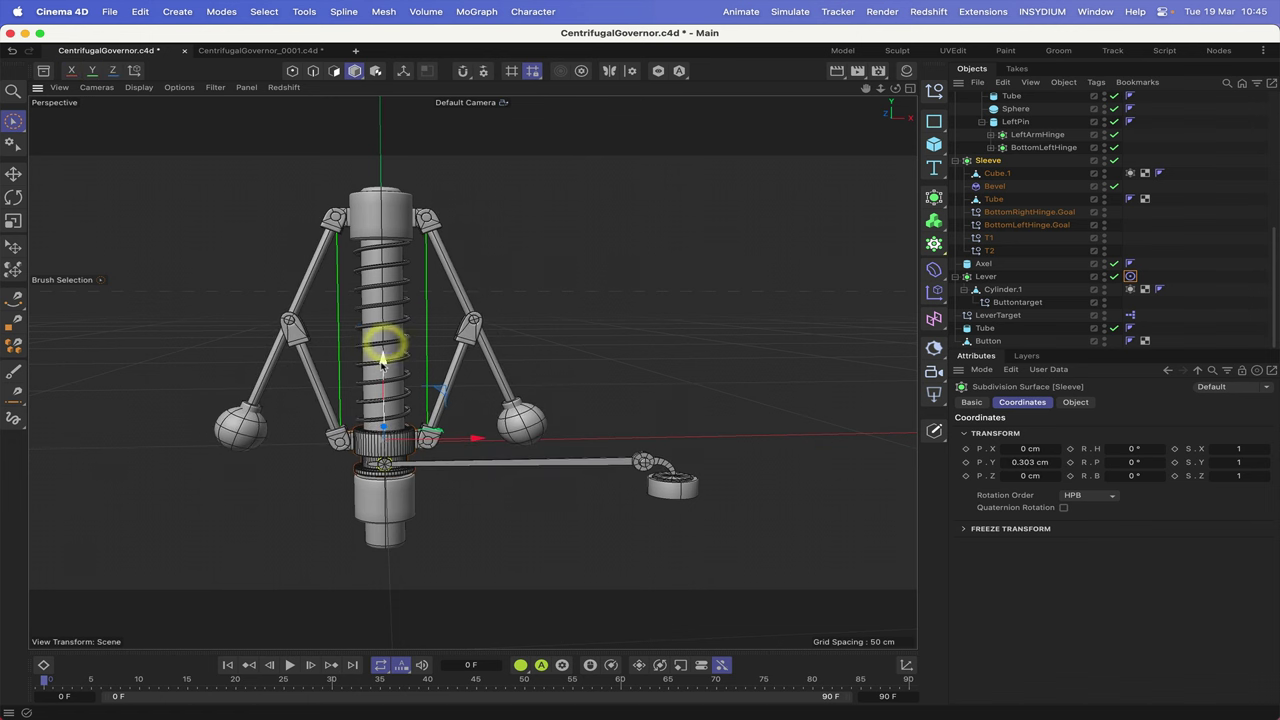
{"action": "key", "text": "super+z"}
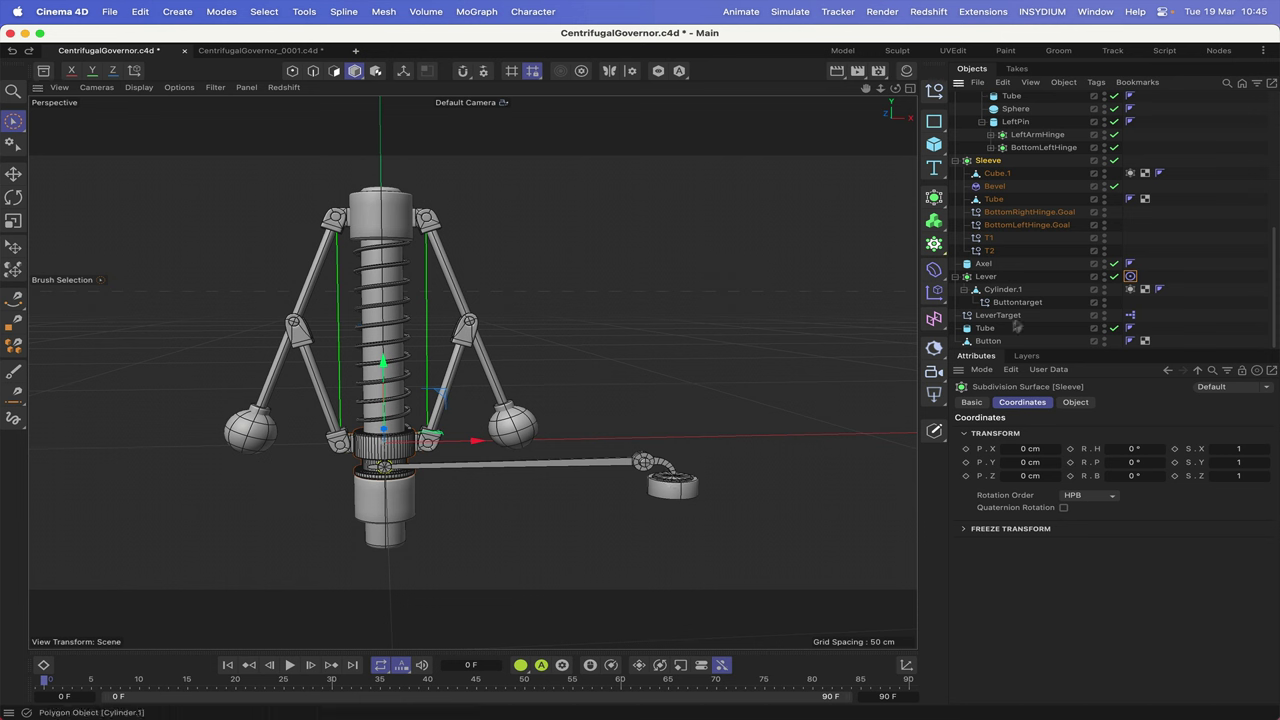
Step: Add an XPresso tag to the Button object and resize and move the XPresso Editor window clear of the lever and button
{"action": "left_click", "coordinate": [990, 341]}
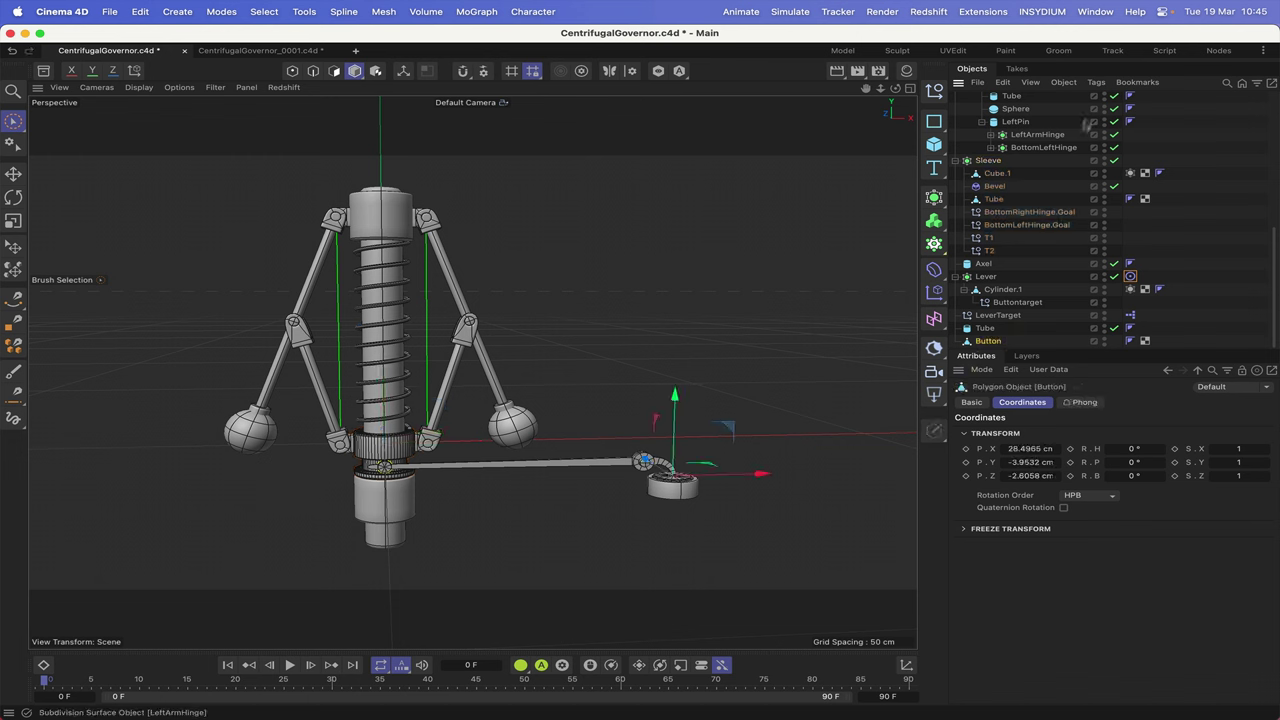
{"action": "left_click", "coordinate": [1096, 82]}
{"action": "mouse_move", "coordinate": [1136, 234]}
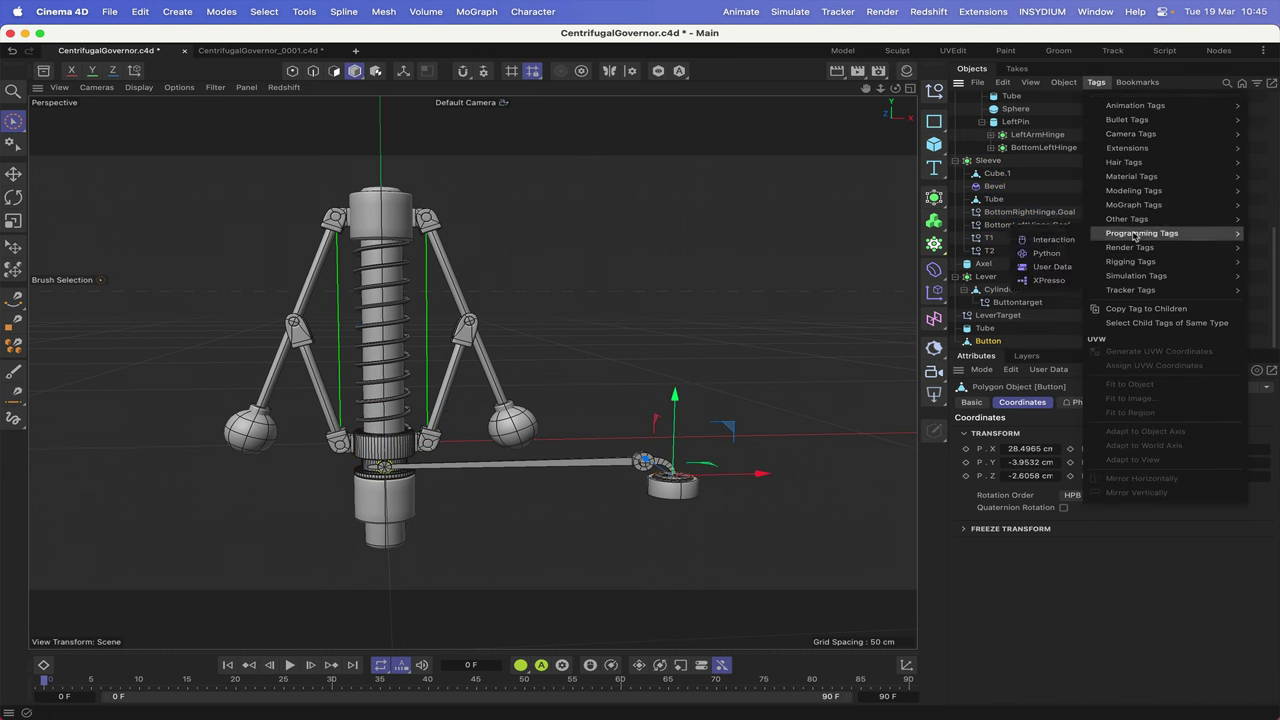
{"action": "left_click", "coordinate": [1043, 281]}
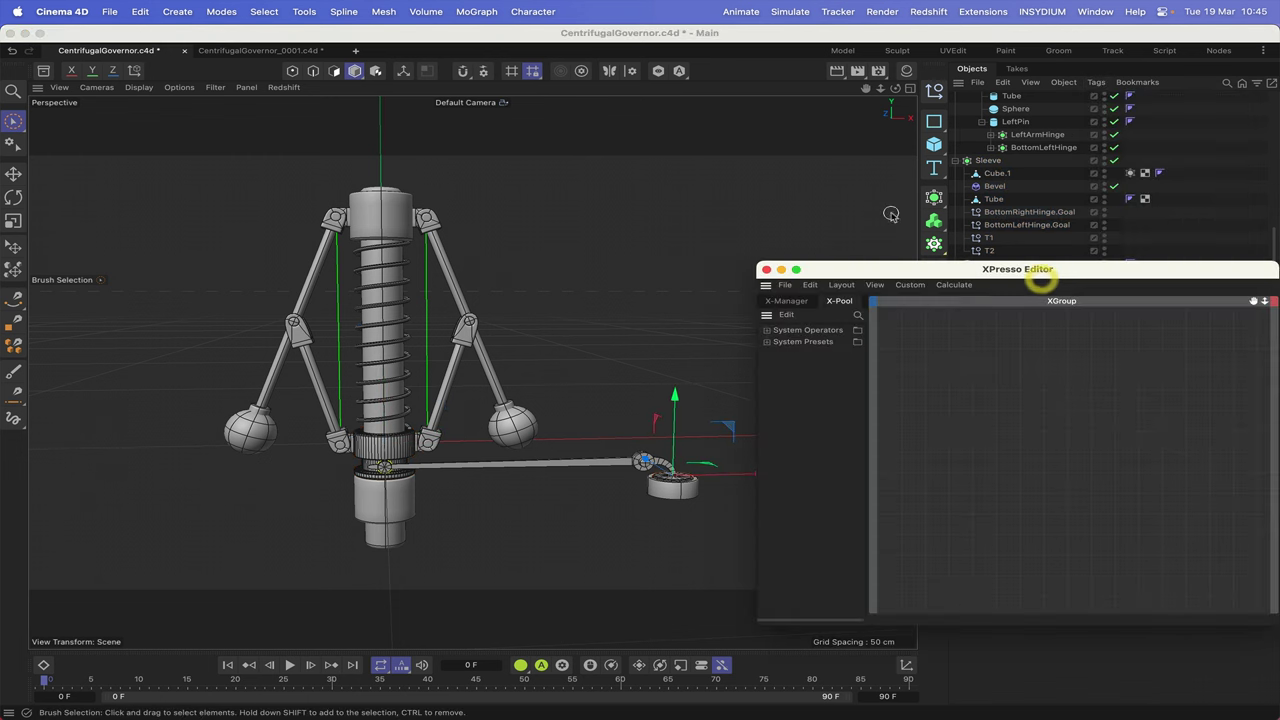
{"action": "left_click_drag", "start_coordinate": [961, 267], "coordinate": [394, 29]}
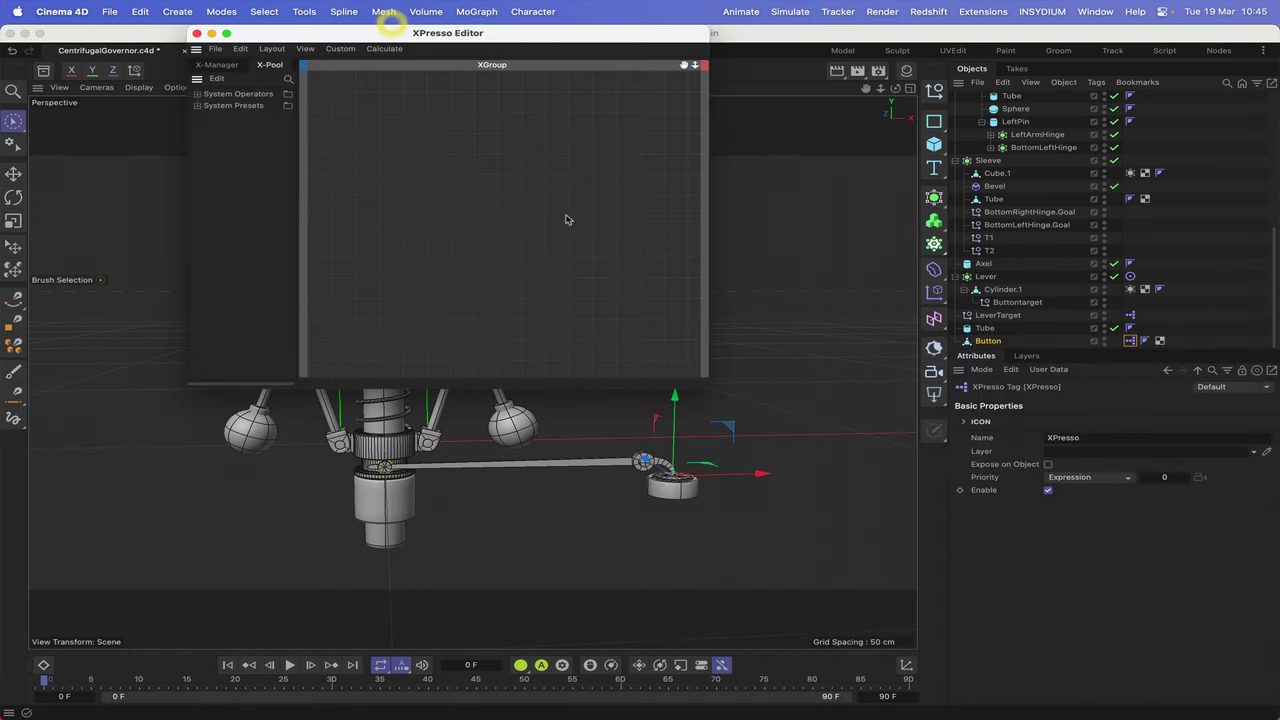
{"action": "left_click_drag", "start_coordinate": [708, 381], "coordinate": [731, 214]}
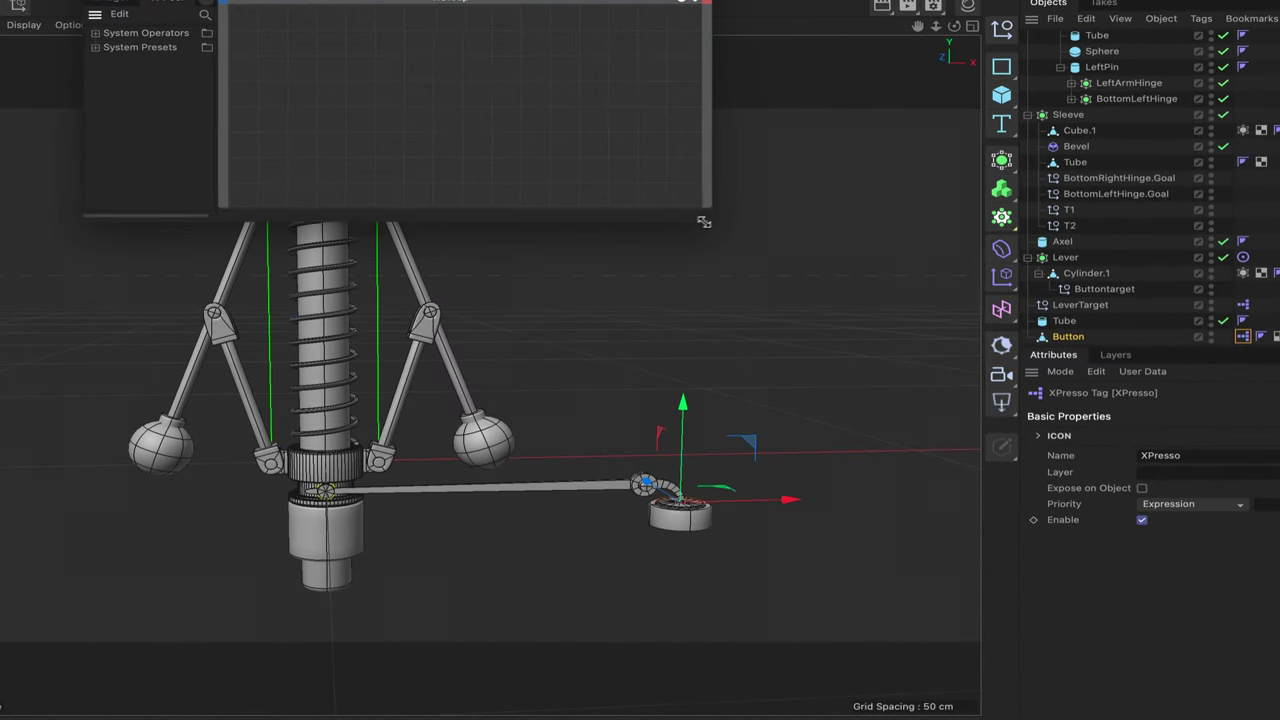
{"action": "left_click_drag", "start_coordinate": [480, 2], "coordinate": [510, 2]}
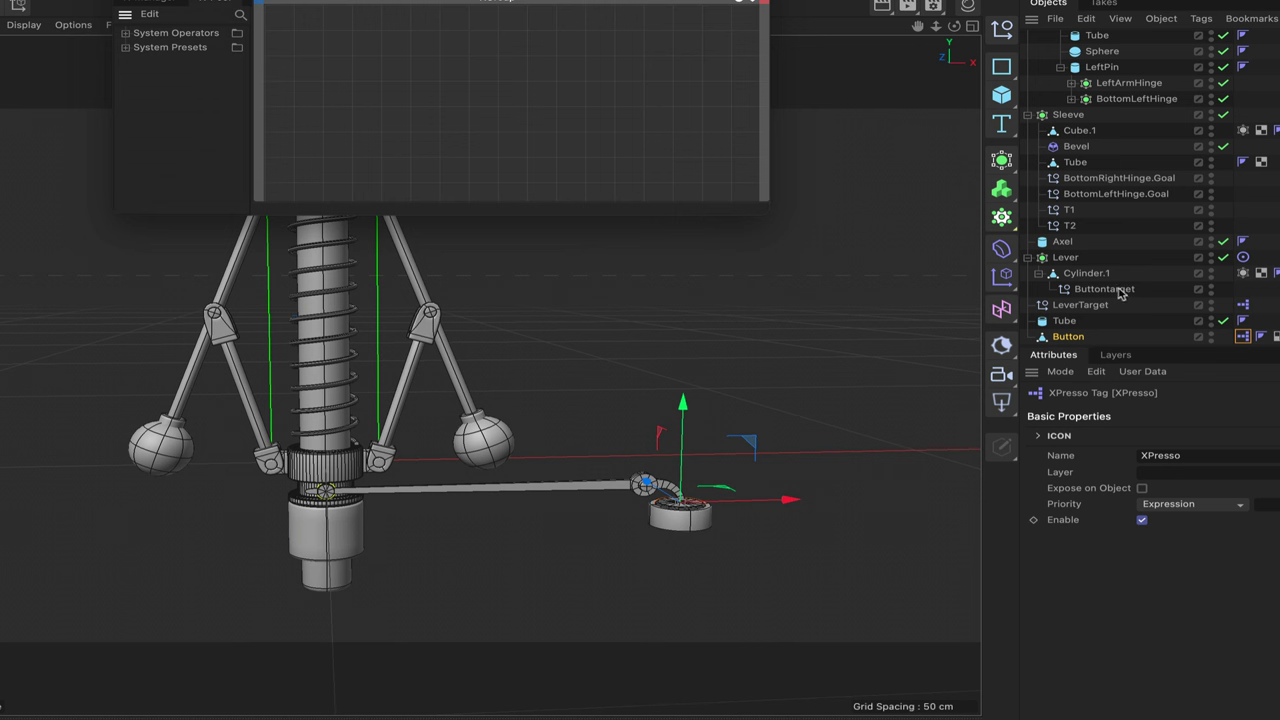
Step: Add Buttontarget as an XPresso node with a Global Position Y output and expand the node to show its full port name
{"action": "left_click_drag", "start_coordinate": [1105, 289], "coordinate": [355, 57]}
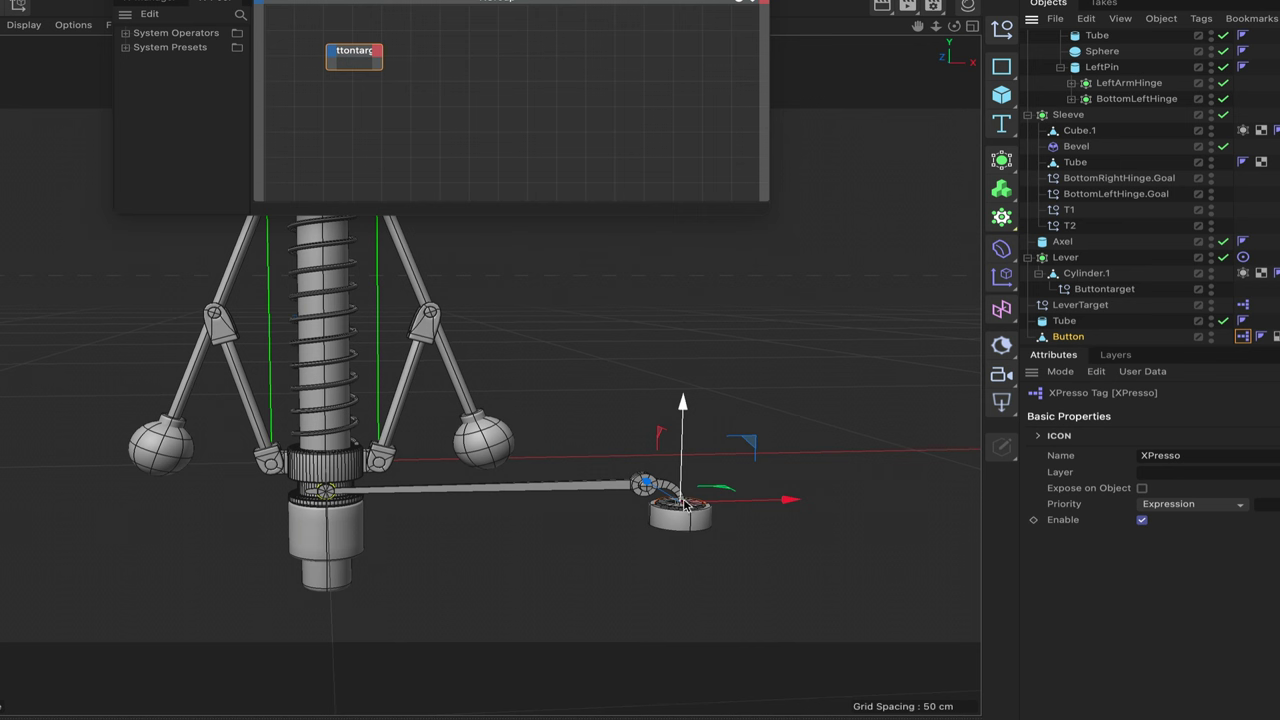
{"action": "left_click", "coordinate": [378, 51]}
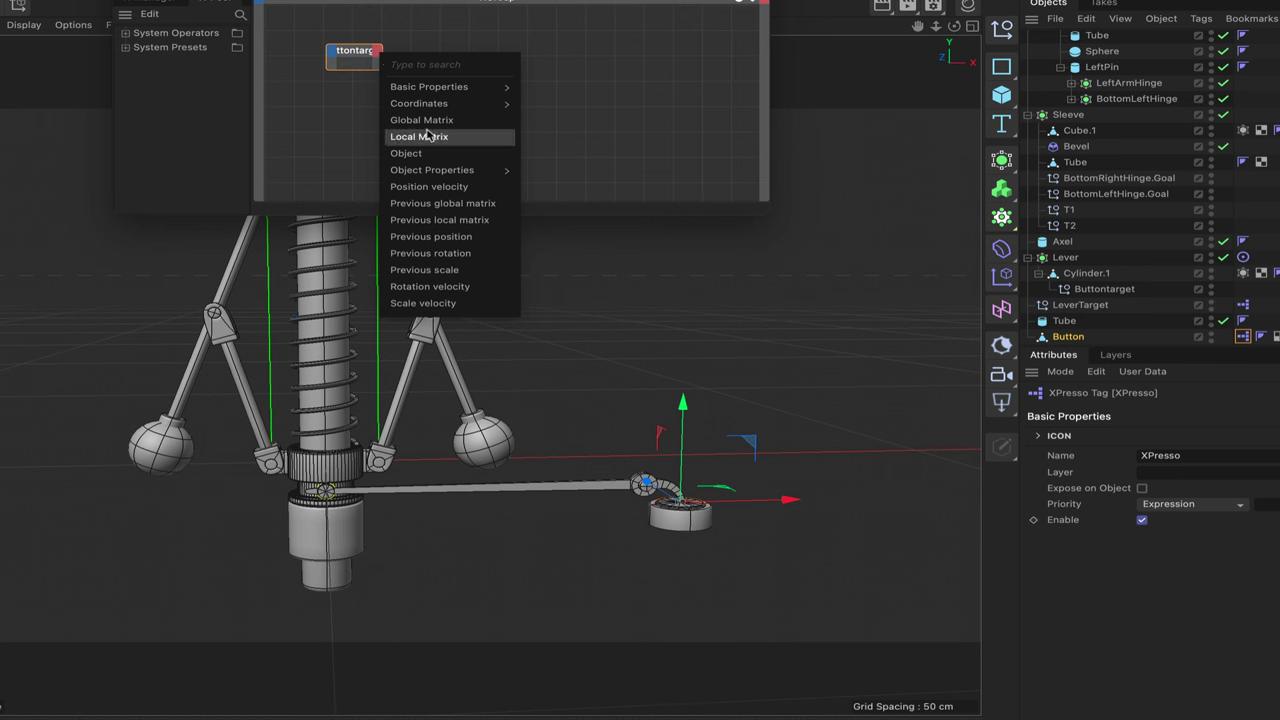
{"action": "mouse_move", "coordinate": [441, 105]}
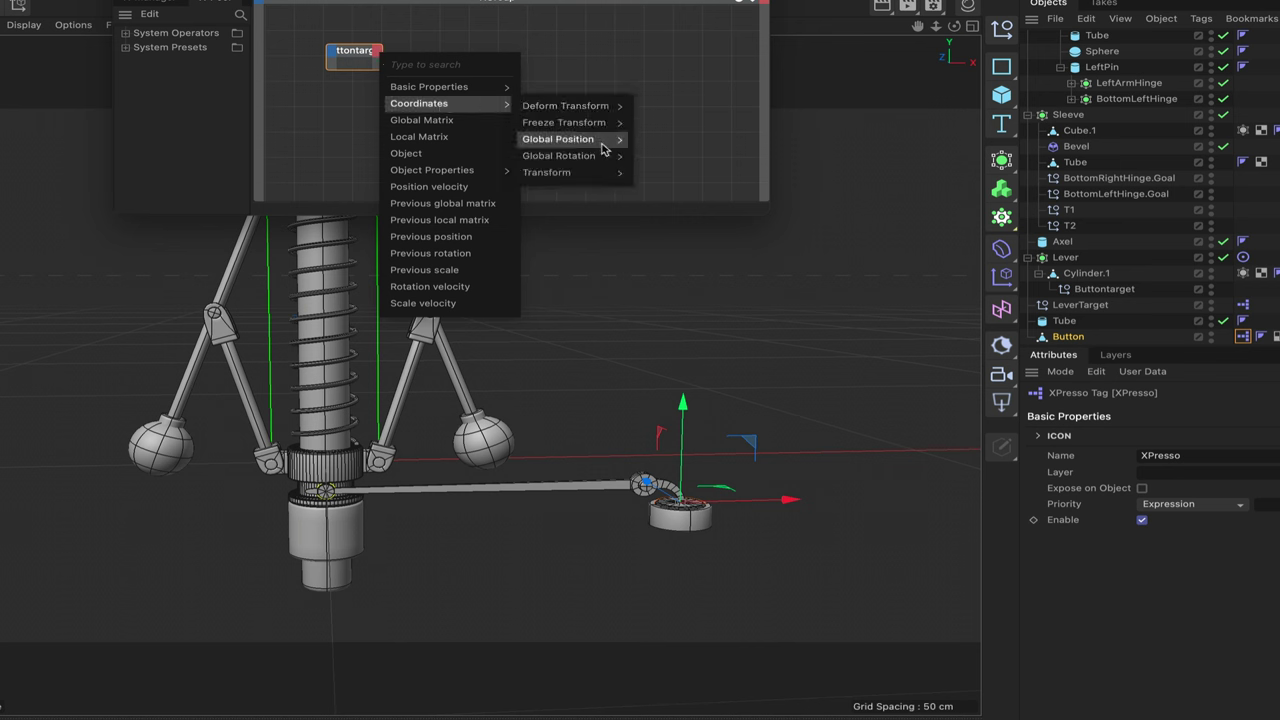
{"action": "mouse_move", "coordinate": [590, 140]}
{"action": "left_click", "coordinate": [675, 175]}
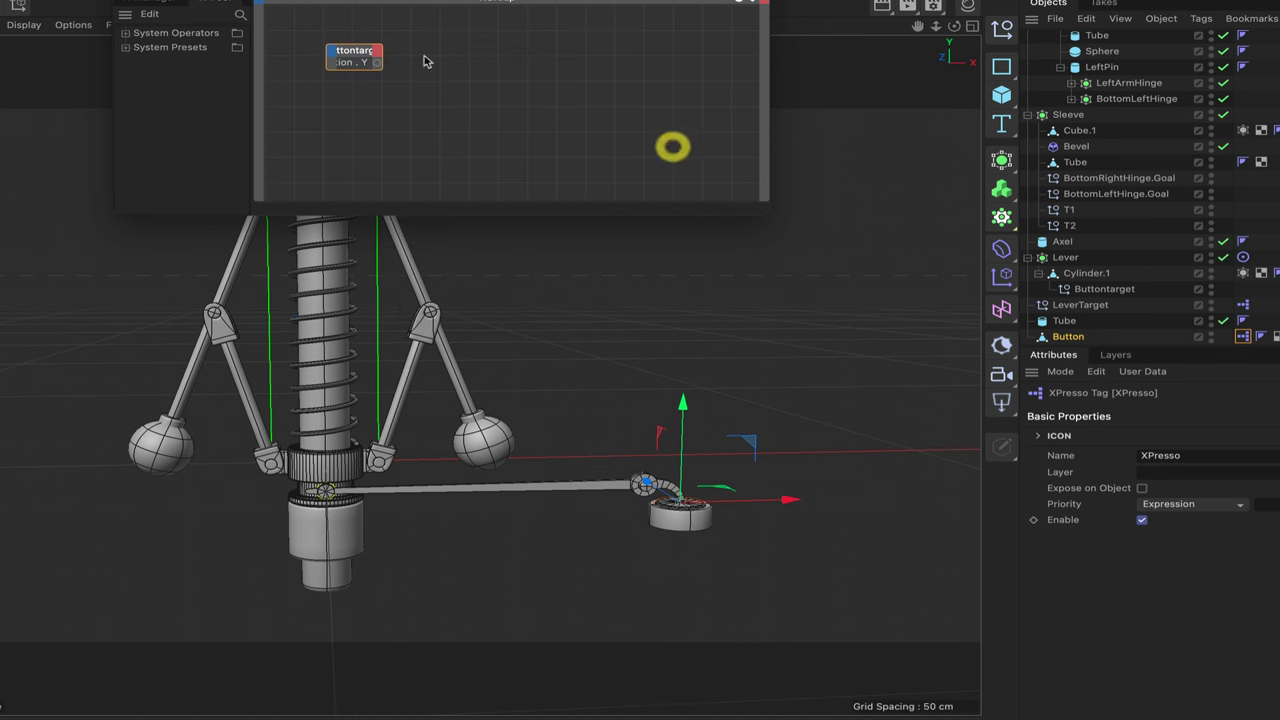
{"action": "left_click", "coordinate": [357, 49]}
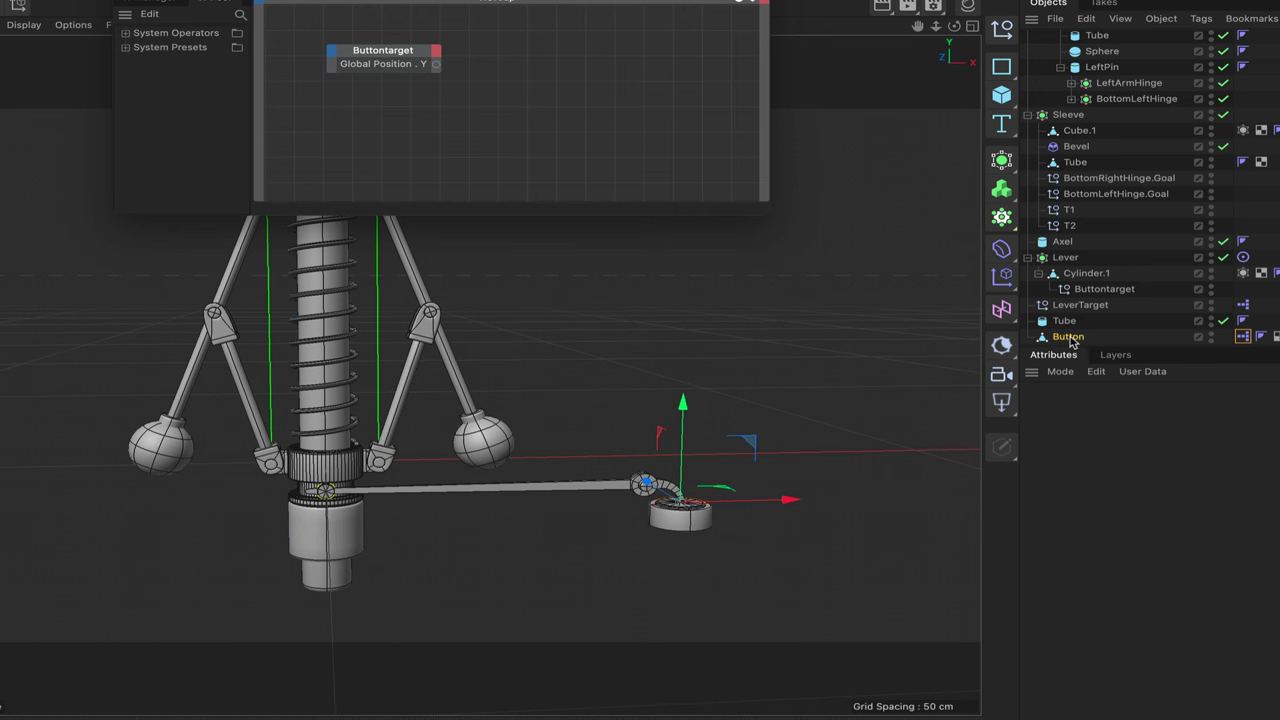
Step: Add Button as an XPresso node with a Global Position Y input and expand it beside the Buttontarget node
{"action": "left_click_drag", "start_coordinate": [1068, 337], "coordinate": [826, 228]}
{"action": "left_click_drag", "start_coordinate": [654, 67], "coordinate": [652, 60]}
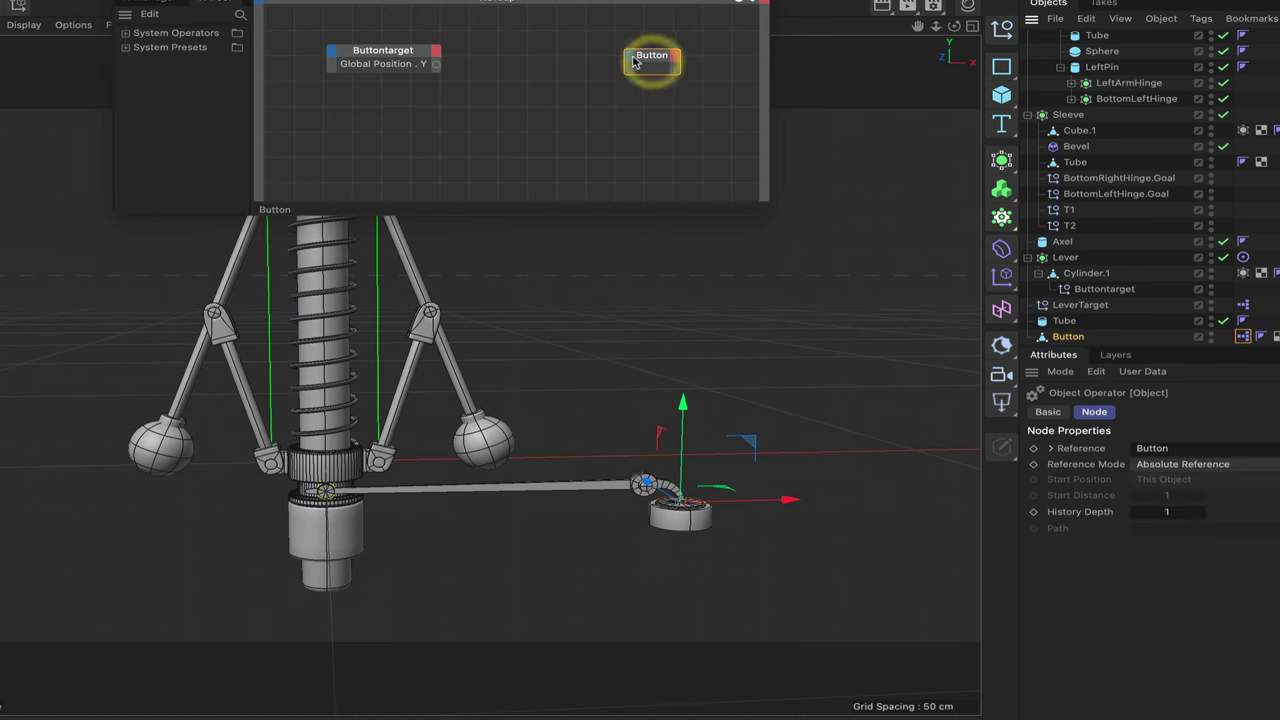
{"action": "left_click", "coordinate": [628, 55]}
{"action": "mouse_move", "coordinate": [664, 95]}
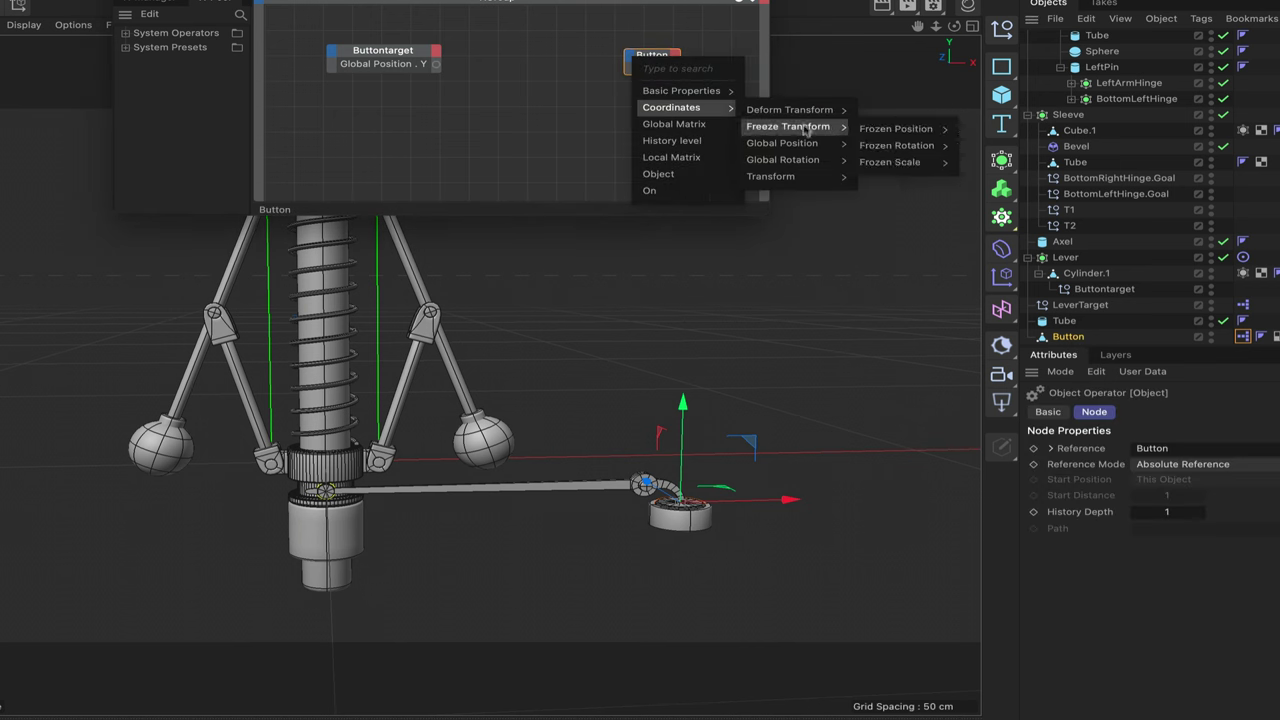
{"action": "mouse_move", "coordinate": [810, 145]}
{"action": "left_click", "coordinate": [903, 178]}
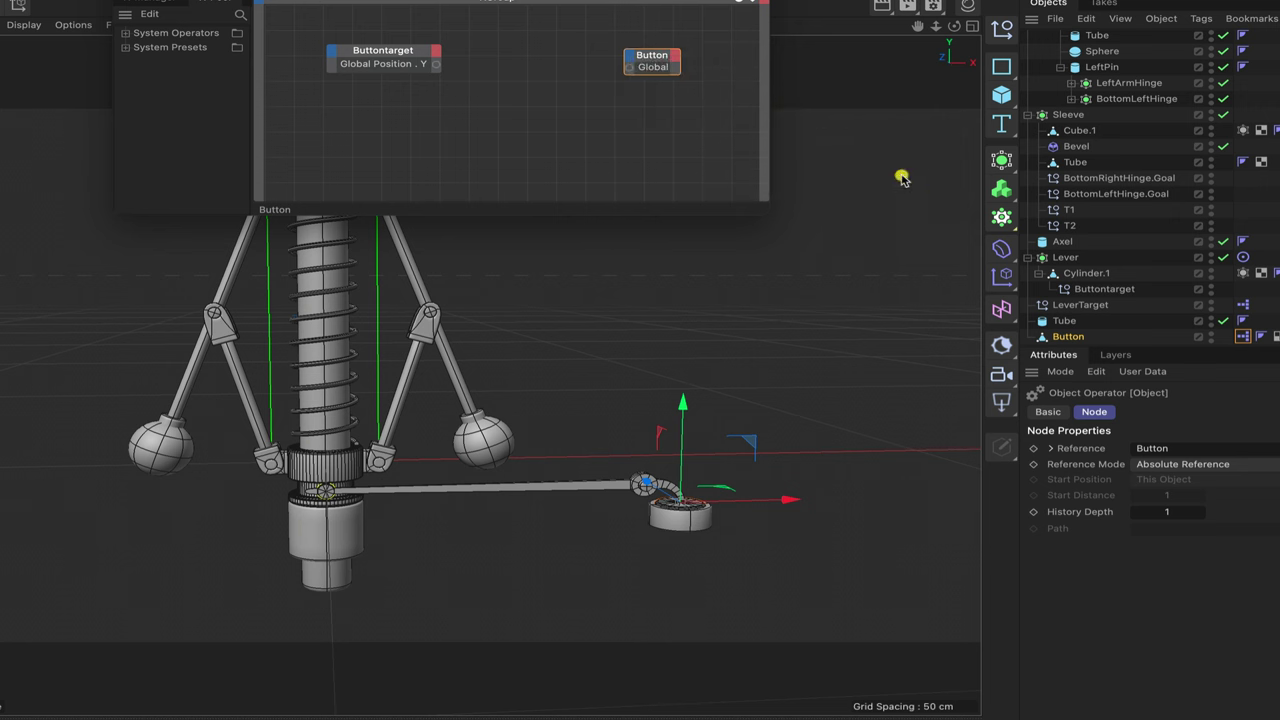
{"action": "left_click", "coordinate": [662, 52]}
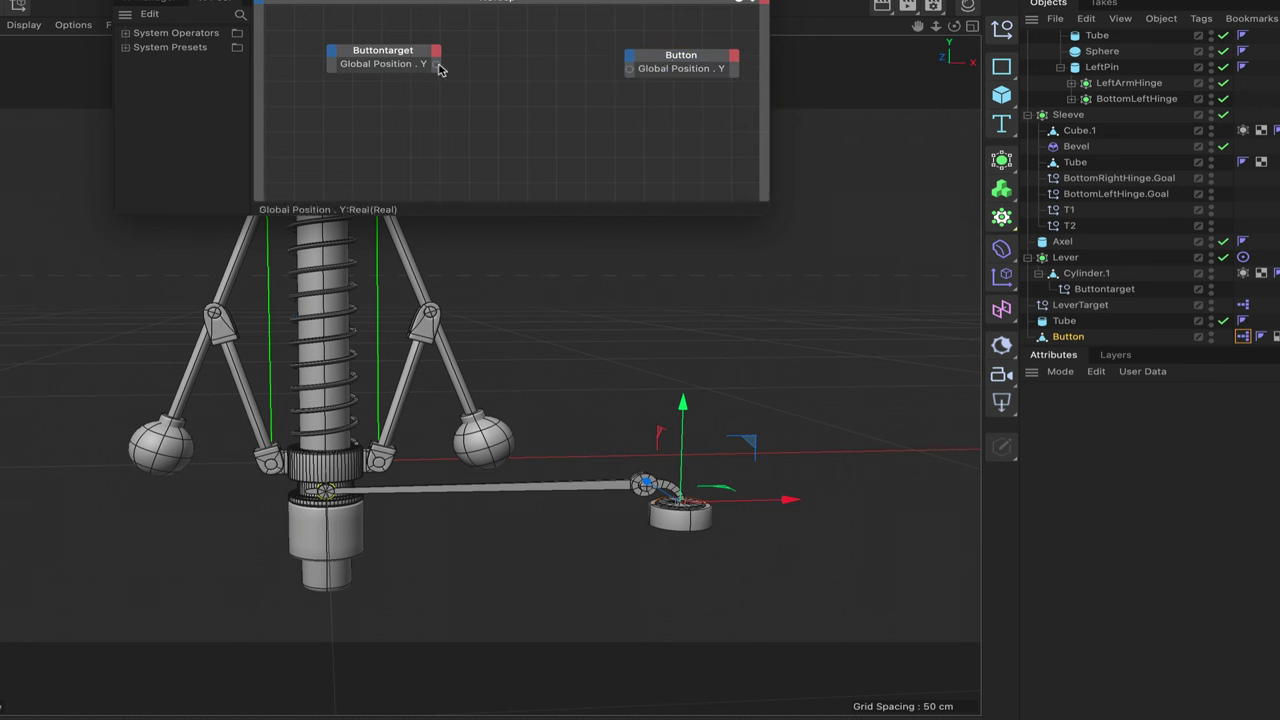
Step: Connect Buttontarget's Global Position Y output to Button's Global Position Y input, and finish working in the XPresso Editor
{"action": "left_click_drag", "start_coordinate": [437, 64], "coordinate": [624, 70]}
{"action": "left_click", "coordinate": [627, 67]}
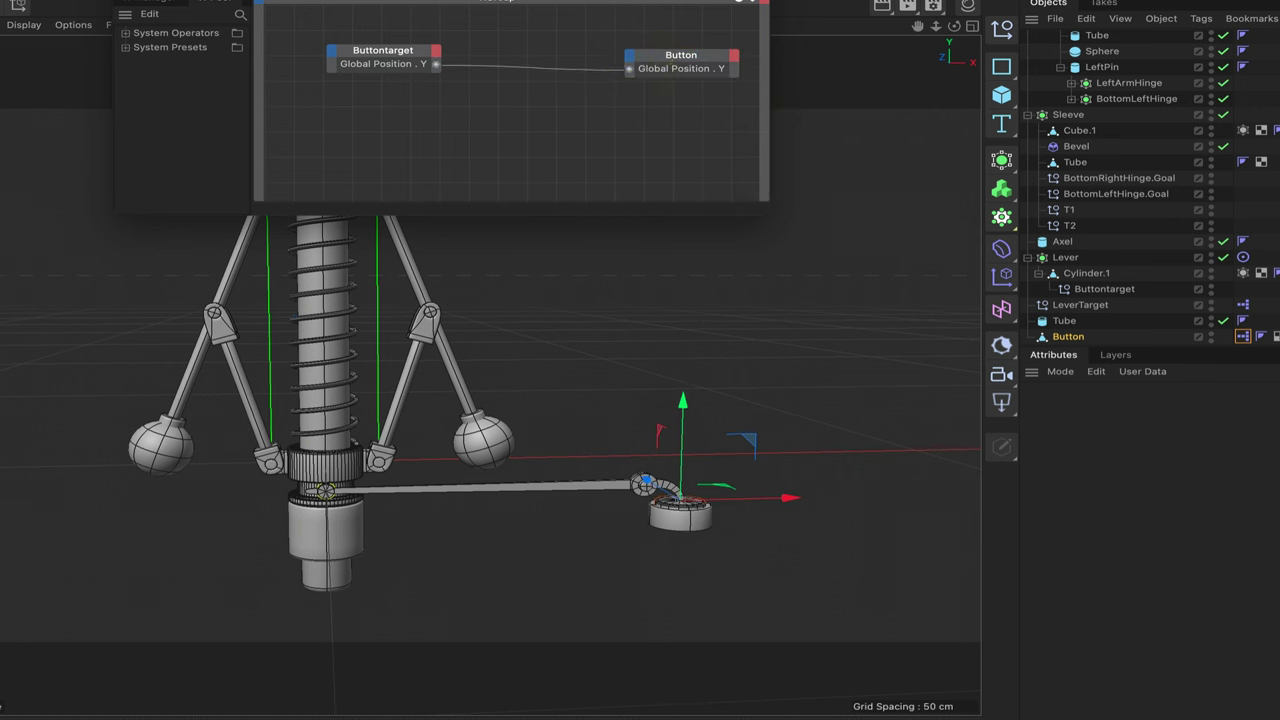
{"action": "left_click", "coordinate": [762, 2]}
Step: Raise the Sleeve about 1.9 cm to test whether the Lever and Button follow, and undo the move
{"action": "left_click", "coordinate": [1068, 114]}
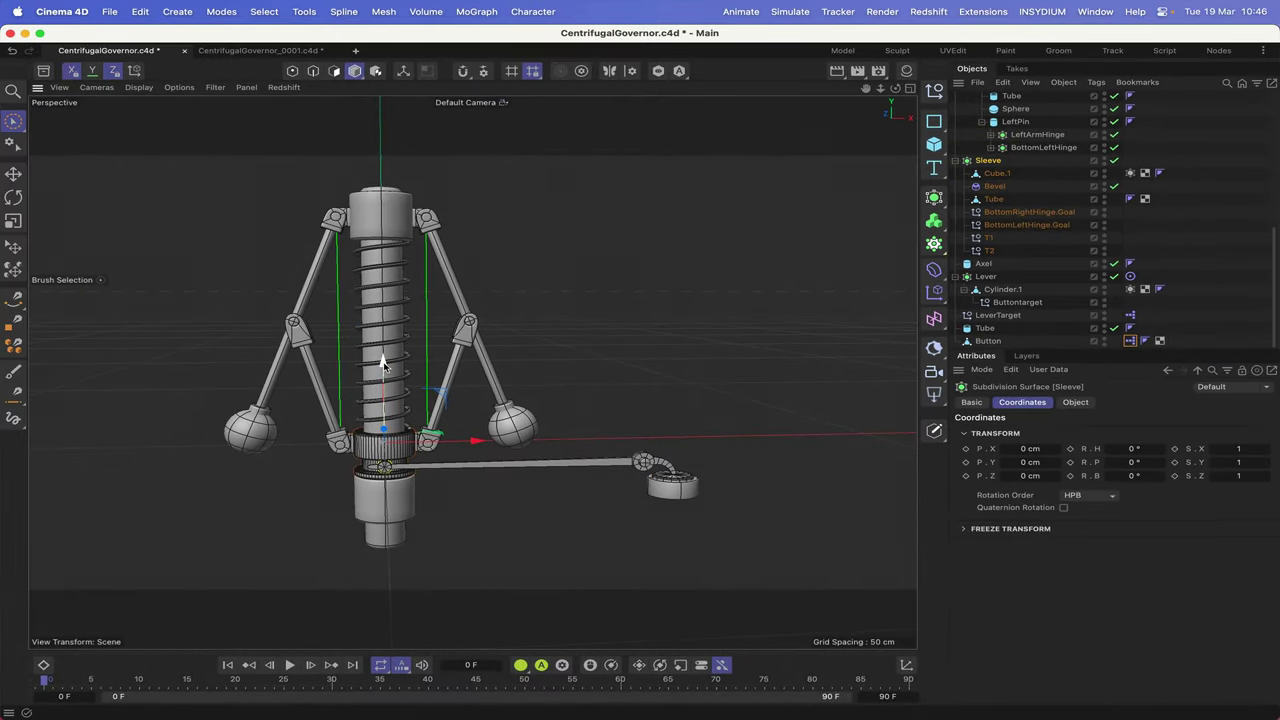
{"action": "mouse_move", "coordinate": [386, 362]}
{"action": "left_mouse_down"}
{"action": "mouse_move", "coordinate": [382, 333]}
{"action": "mouse_move", "coordinate": [397, 326]}
{"action": "mouse_move", "coordinate": [392, 345]}
{"action": "left_mouse_up"}
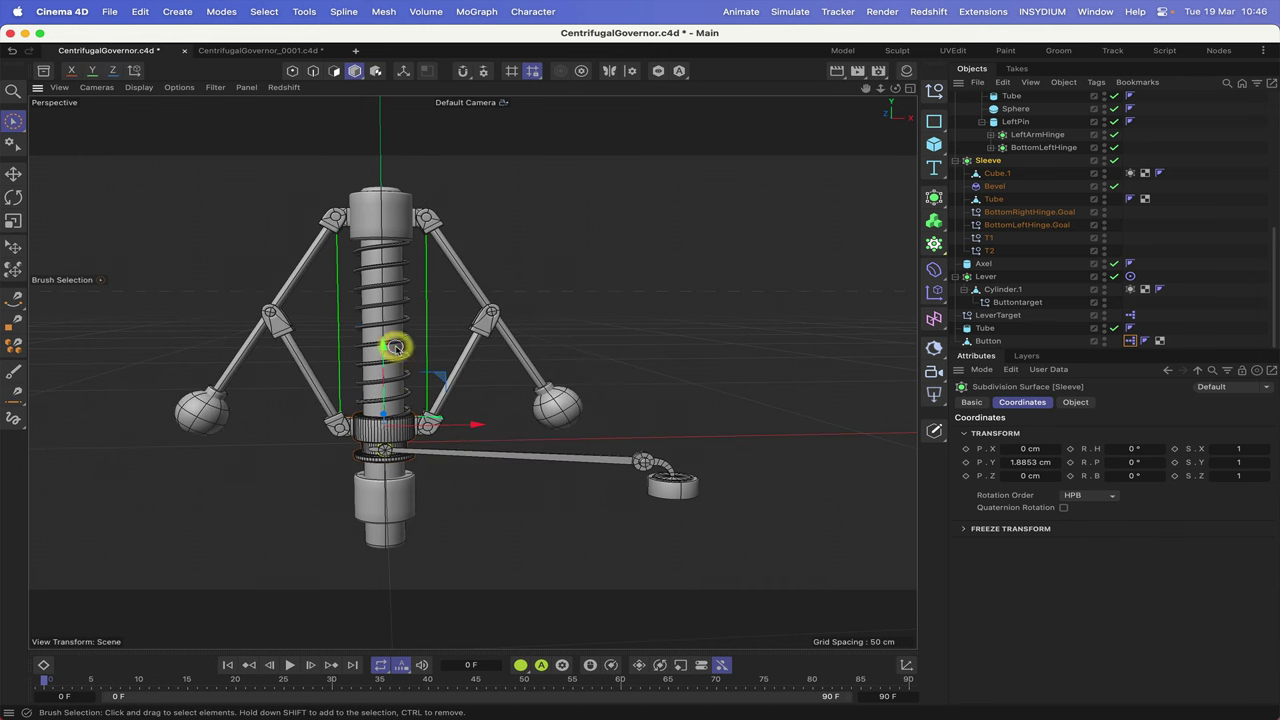
{"action": "key", "text": "super+z"}
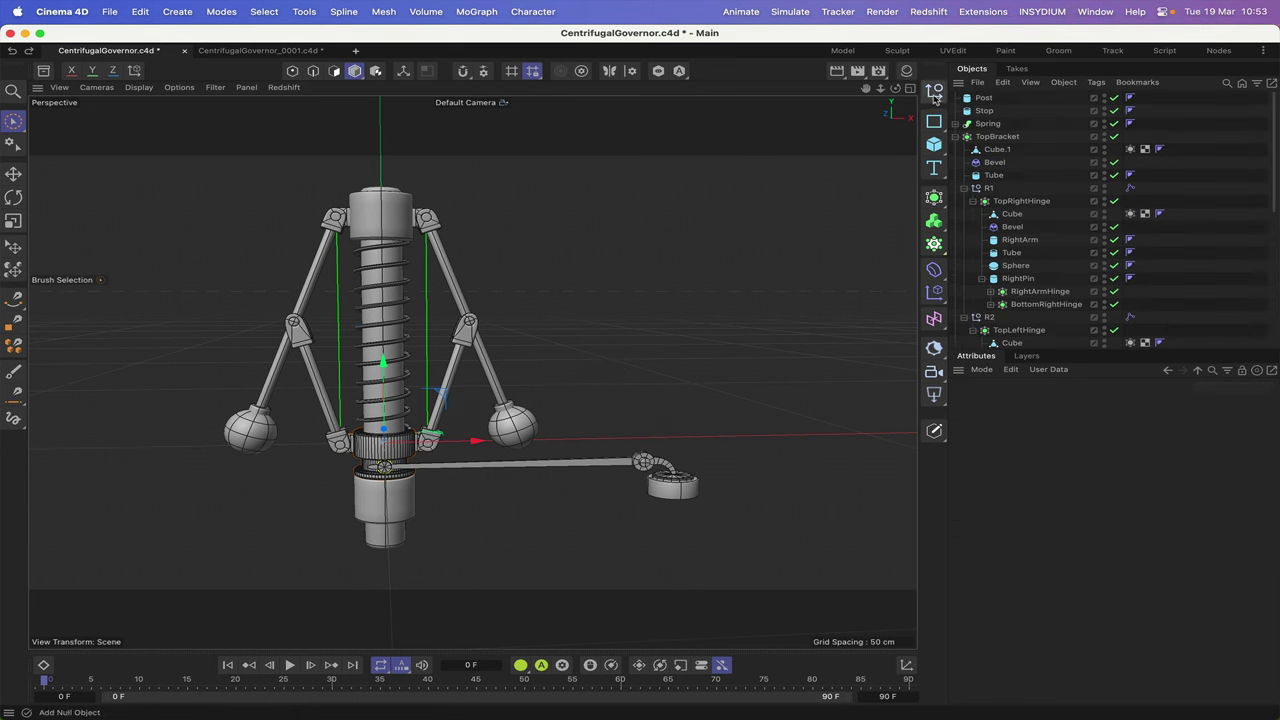
Step: Create a null object and rename it Xpresso
{"action": "left_click", "coordinate": [934, 93]}
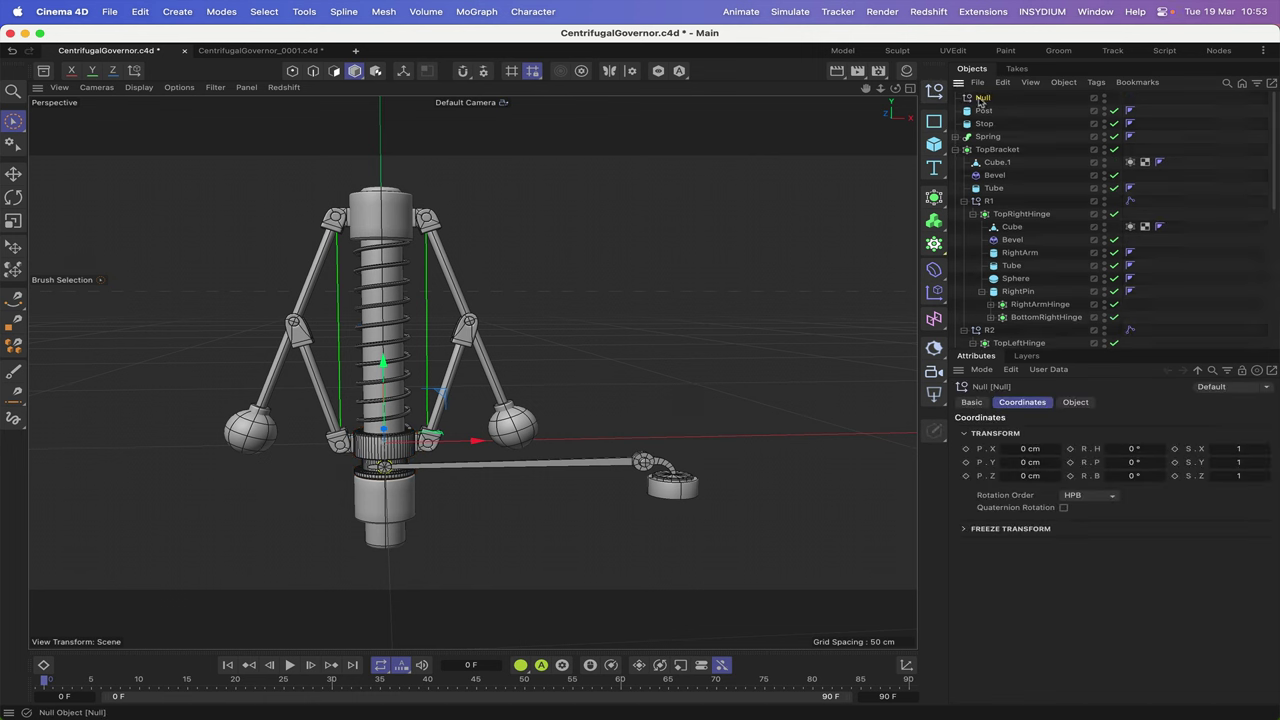
{"action": "double_click", "coordinate": [980, 97]}
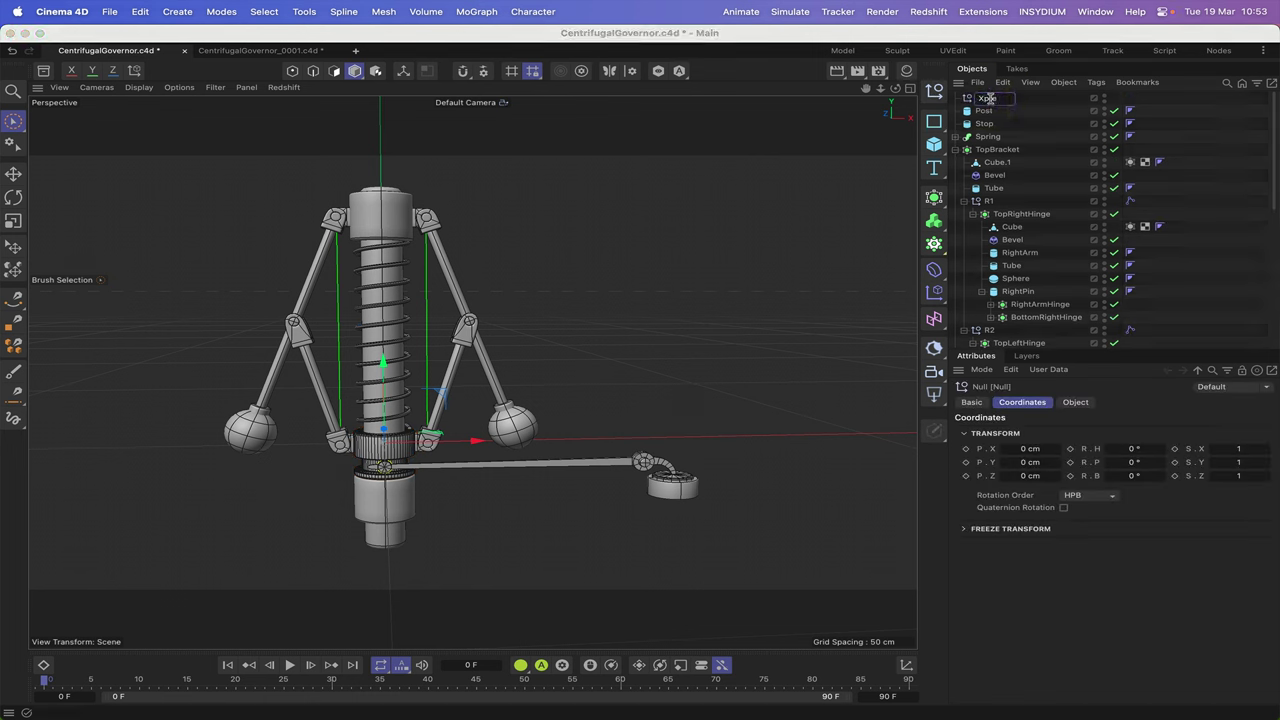
{"action": "type", "text": "Xpresso"}
{"action": "key", "text": "Return"}
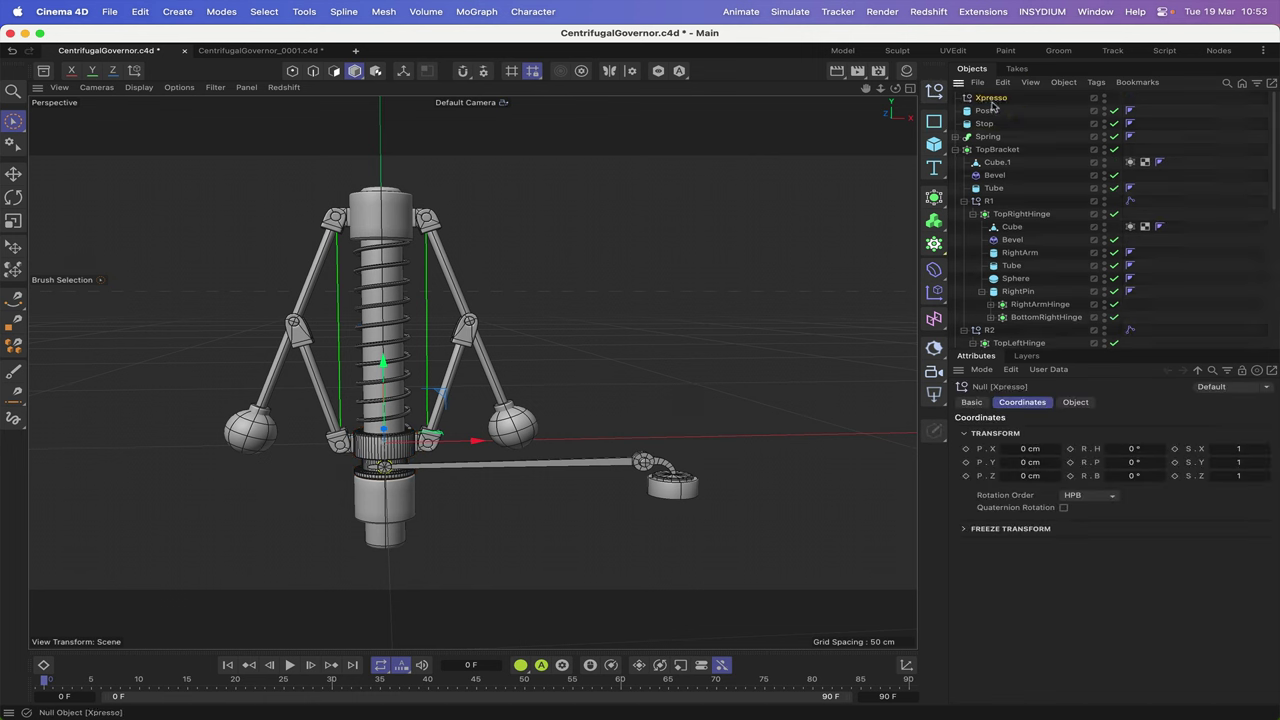
Step: Add an XPresso tag to the Xpresso null and reposition and widen the XPresso Editor window above the model
{"action": "left_click", "coordinate": [1096, 82]}
{"action": "mouse_move", "coordinate": [1128, 238]}
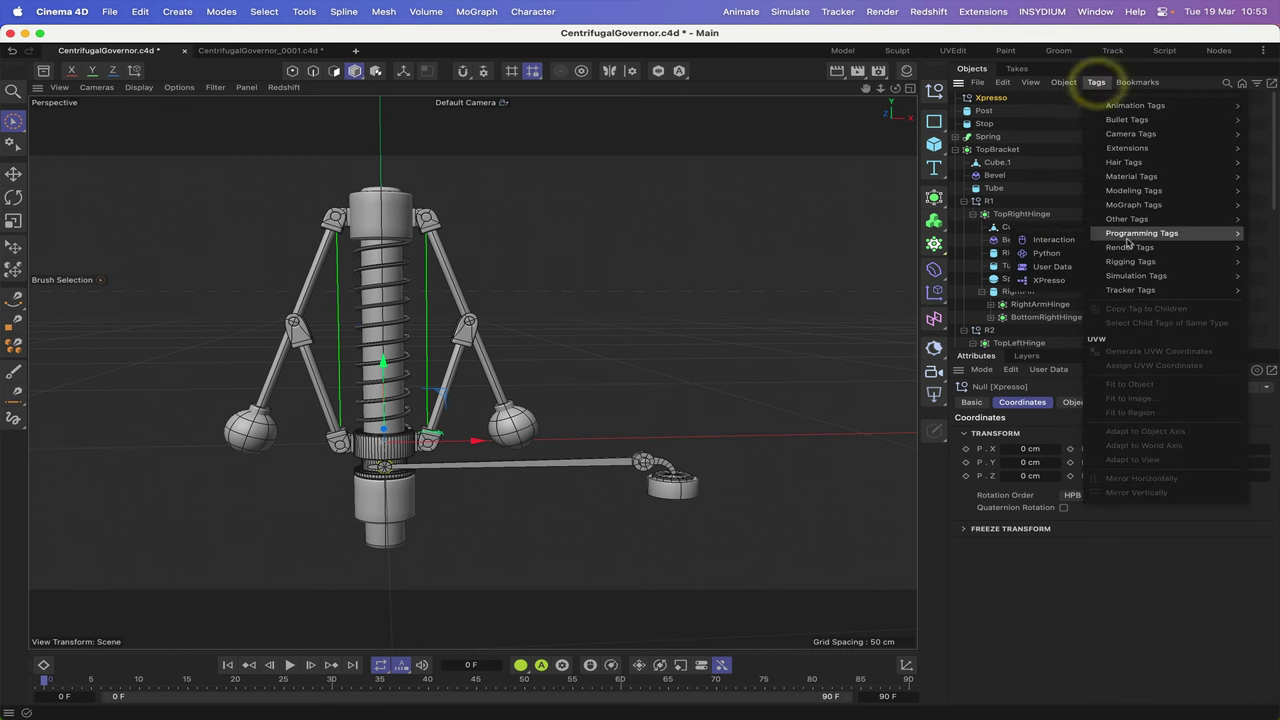
{"action": "left_click", "coordinate": [1049, 280]}
{"action": "left_click_drag", "start_coordinate": [945, 272], "coordinate": [270, 6]}
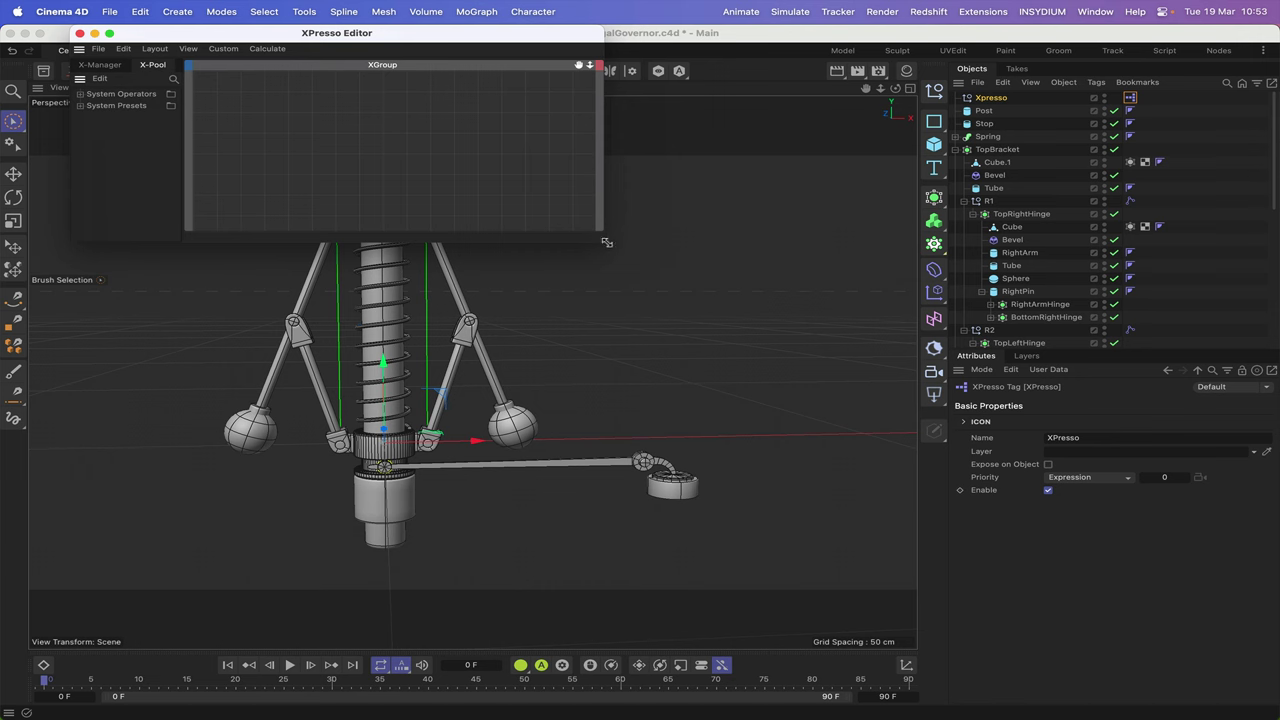
{"action": "left_click_drag", "start_coordinate": [597, 244], "coordinate": [815, 215]}
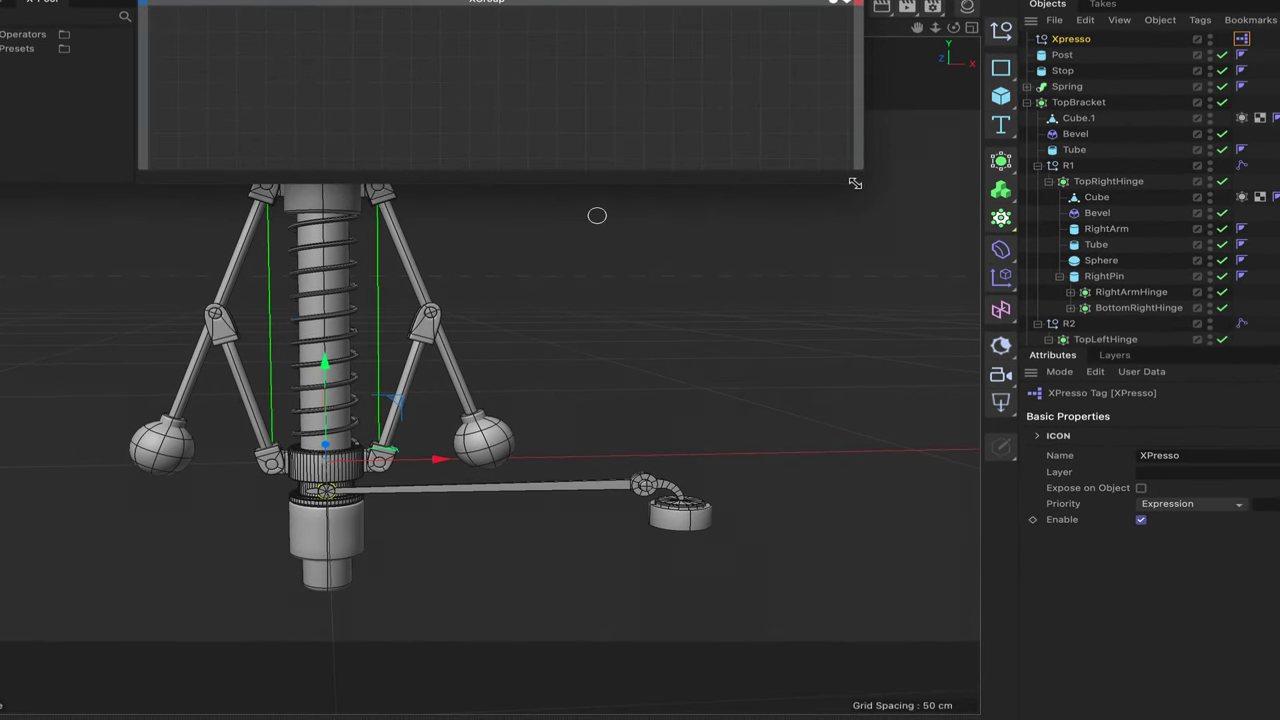
{"action": "left_click", "coordinate": [646, 109]}
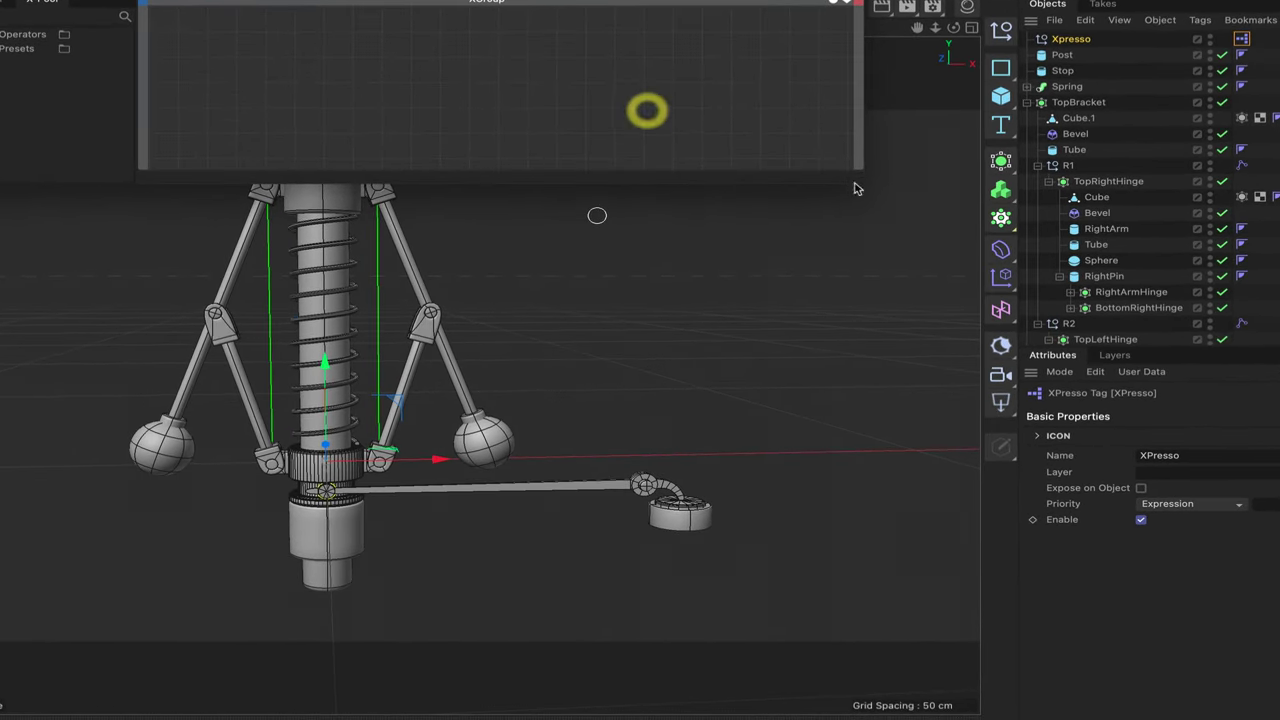
Step: Add the Post object as an XPresso node with a Rotation velocity output and expand the node
{"action": "left_click", "coordinate": [1061, 57]}
{"action": "mouse_move", "coordinate": [219, 47]}
{"action": "left_mouse_down"}
{"action": "mouse_move", "coordinate": [258, 50]}
{"action": "mouse_move", "coordinate": [243, 40]}
{"action": "left_mouse_up"}
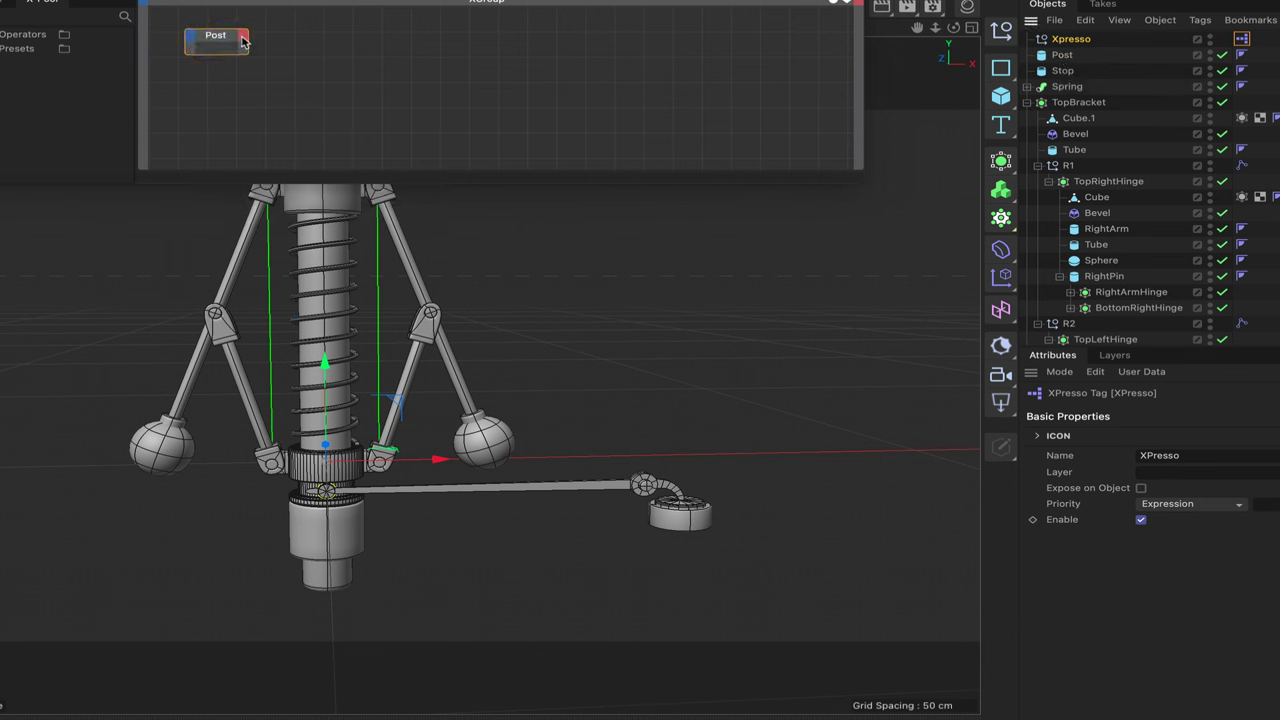
{"action": "left_click", "coordinate": [243, 40]}
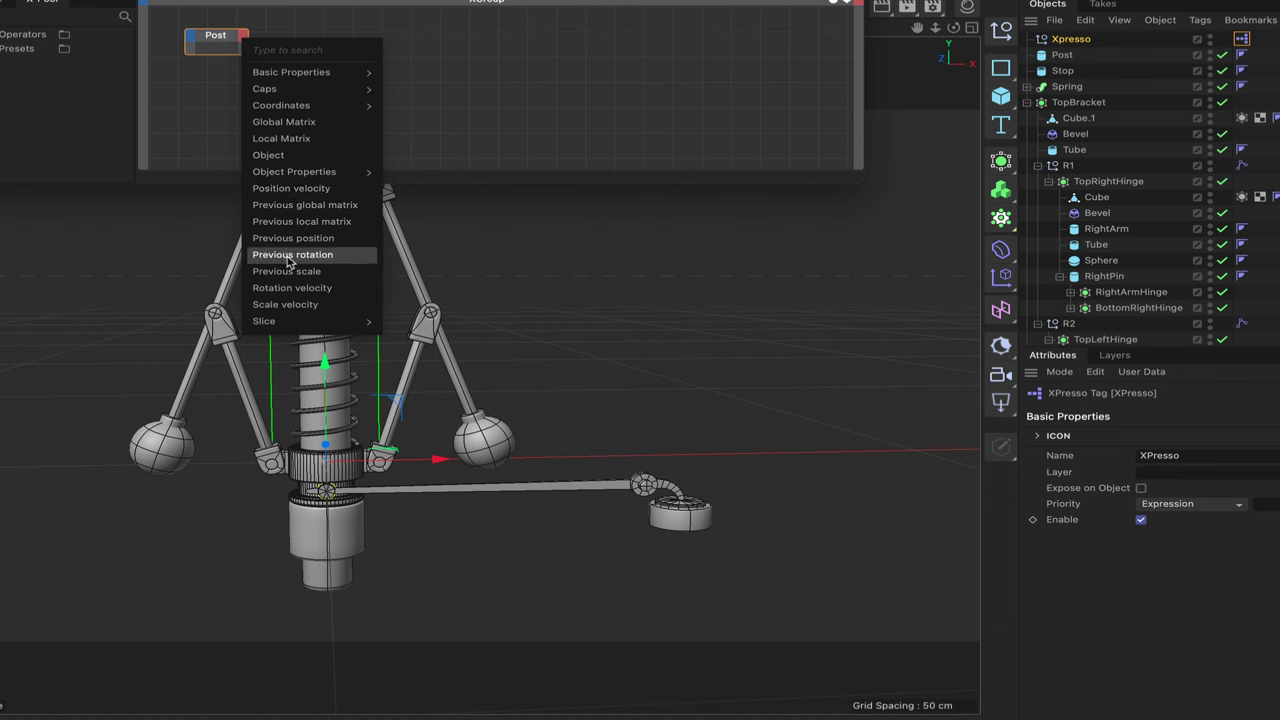
{"action": "left_click", "coordinate": [286, 291]}
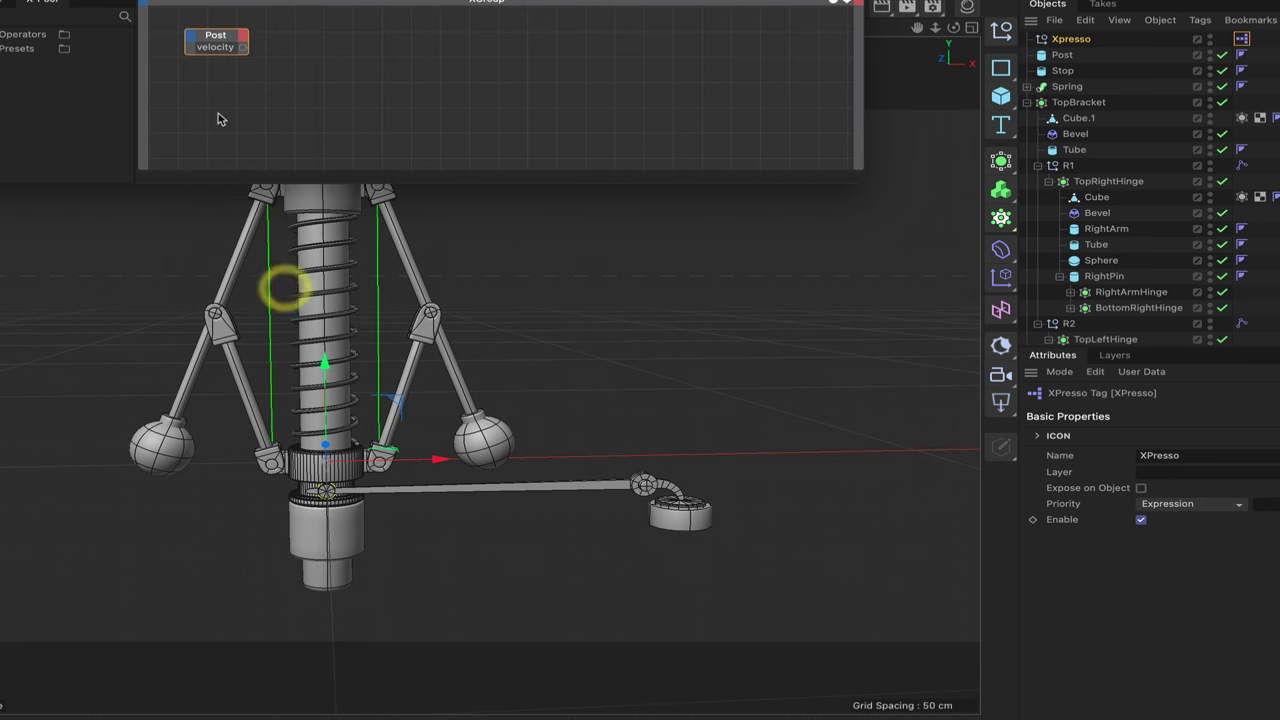
{"action": "left_click", "coordinate": [219, 36]}
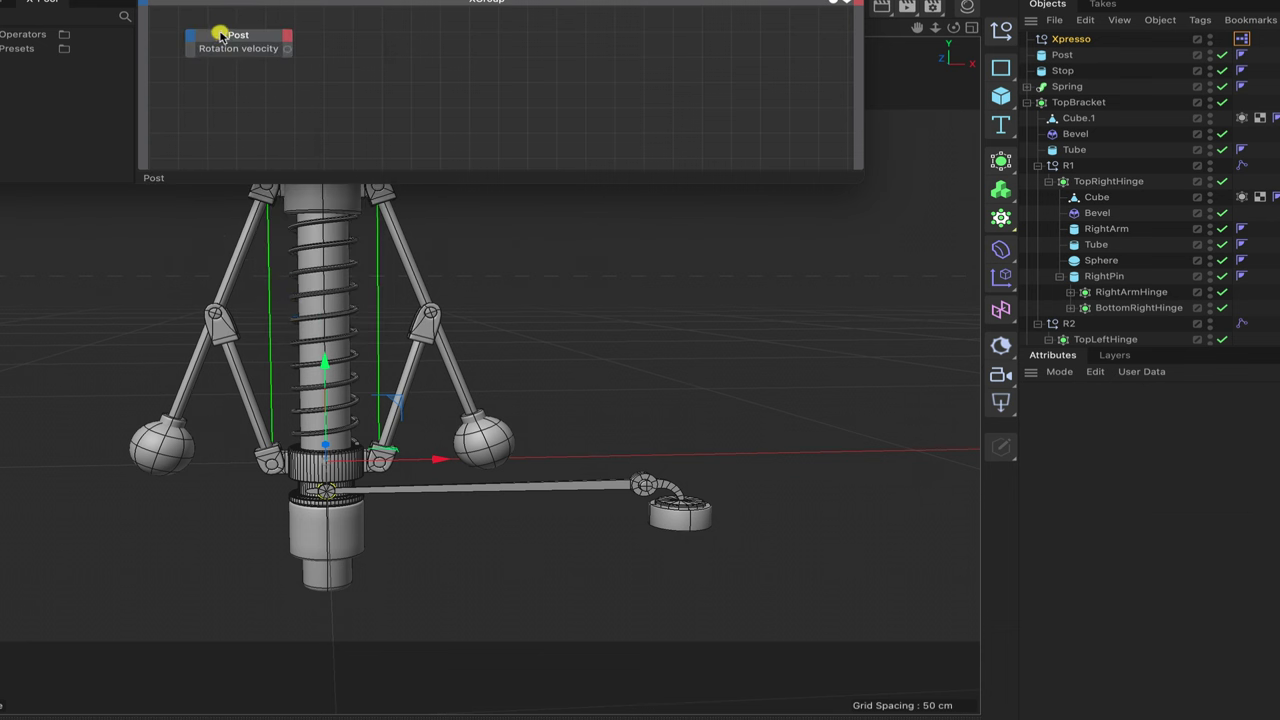
Step: Check the data type of the Post node's Rotation velocity port in its port information
{"action": "right_click", "coordinate": [289, 52]}
{"action": "left_click", "coordinate": [312, 63]}
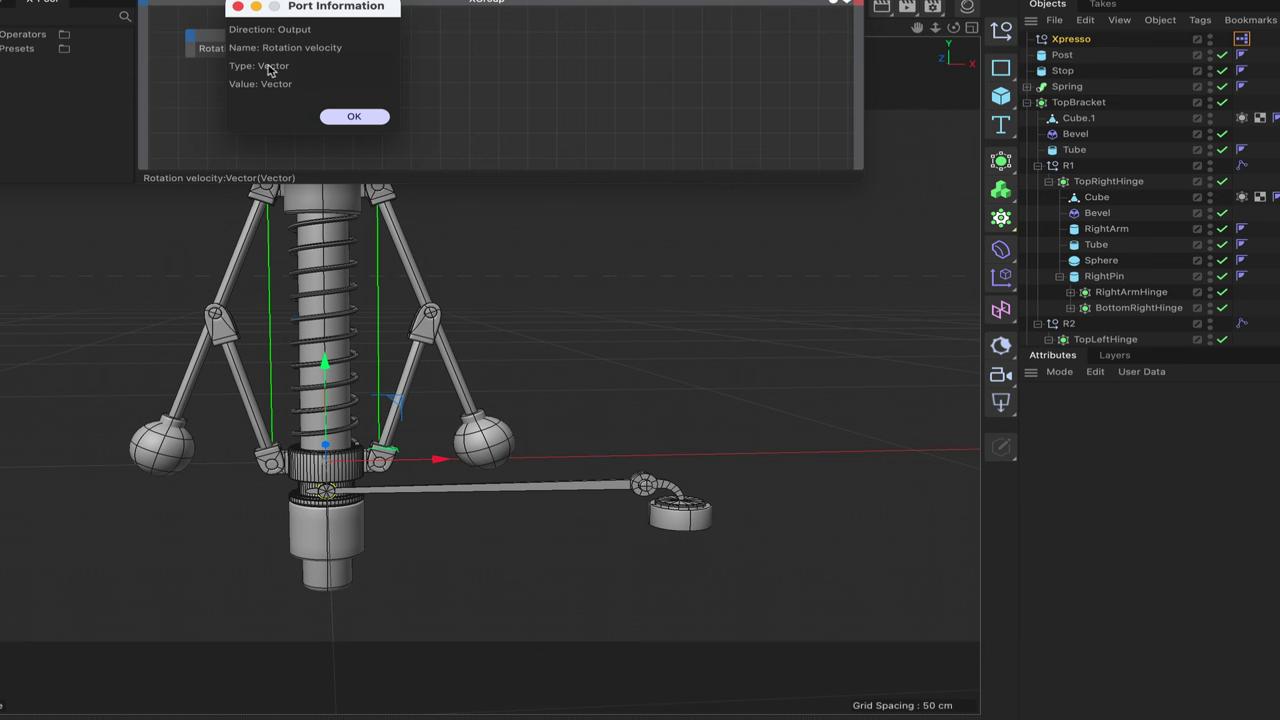
{"action": "left_click", "coordinate": [350, 117]}
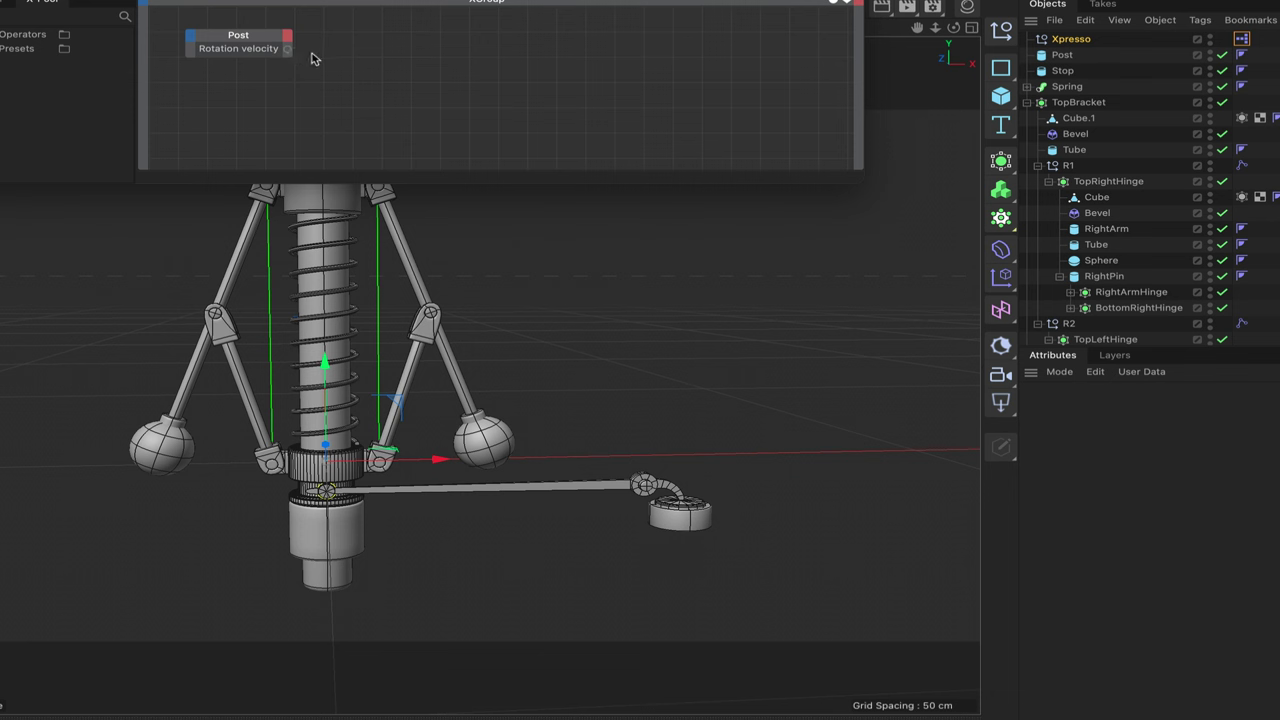
Step: Add a Vector2Reals adapter node to the XPresso graph next to the Post node
{"action": "right_click", "coordinate": [318, 82]}
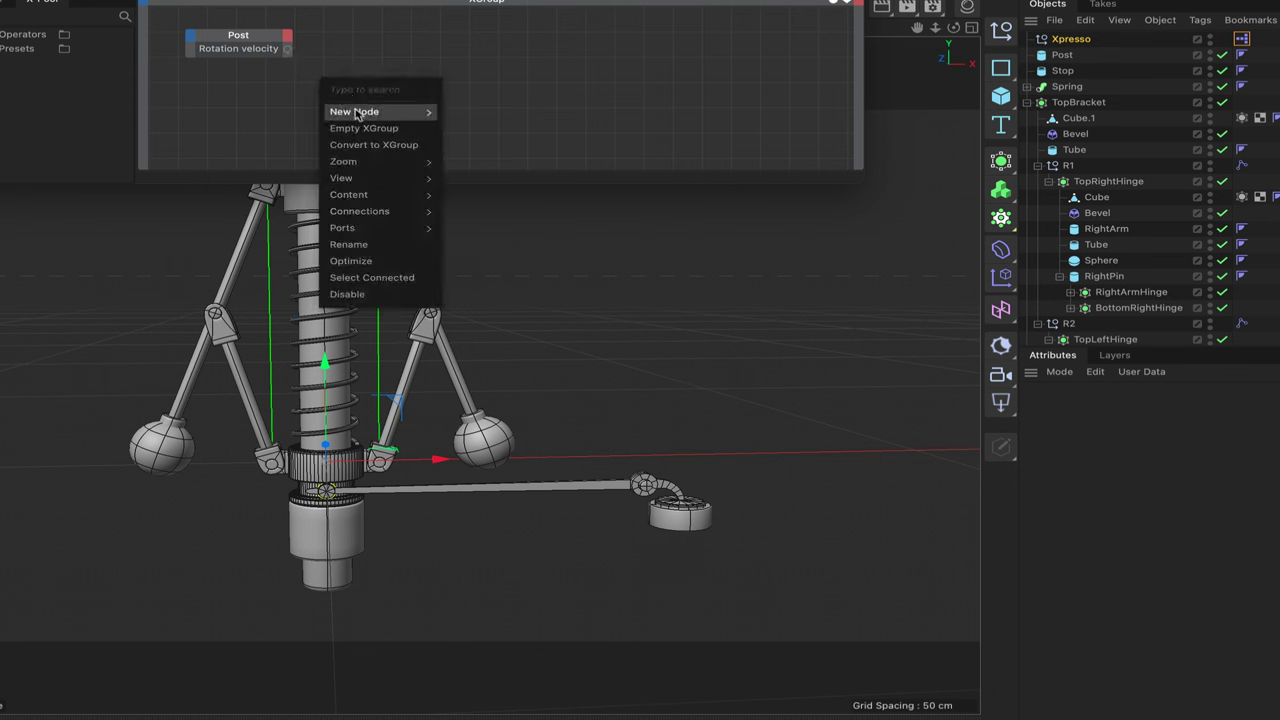
{"action": "mouse_move", "coordinate": [356, 111]}
{"action": "mouse_move", "coordinate": [493, 120]}
{"action": "mouse_move", "coordinate": [573, 138]}
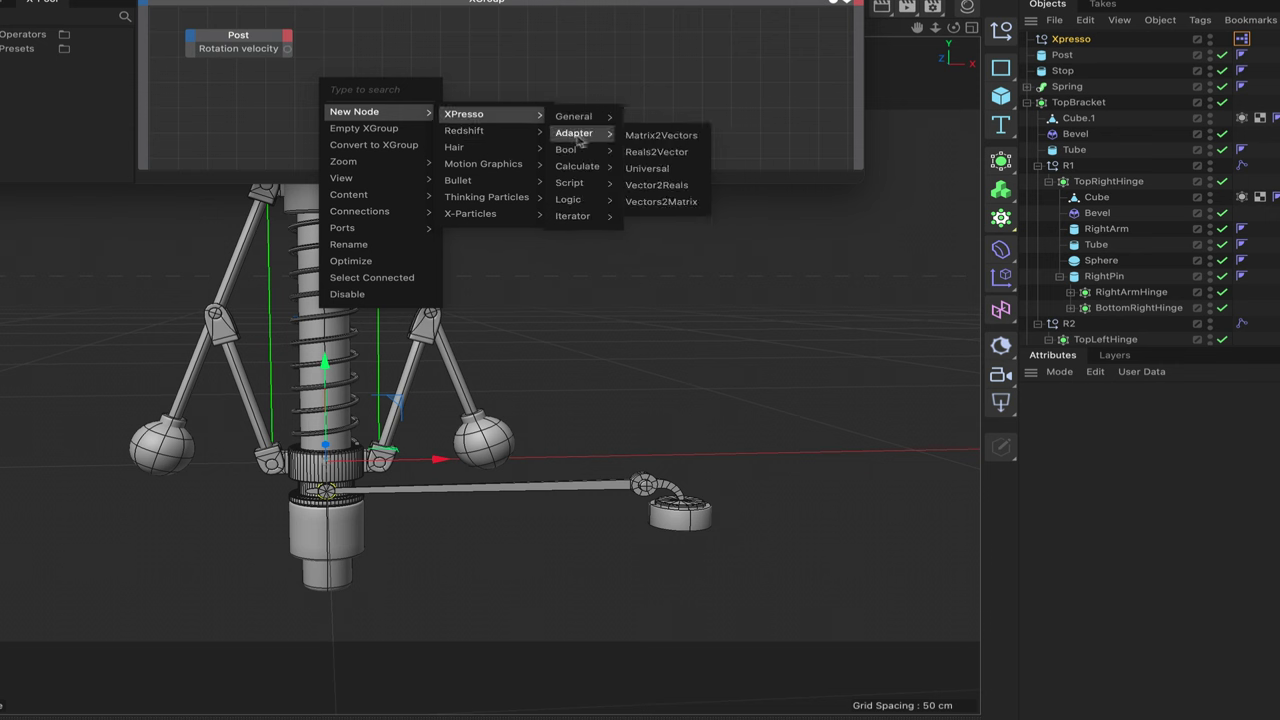
{"action": "left_click", "coordinate": [652, 188]}
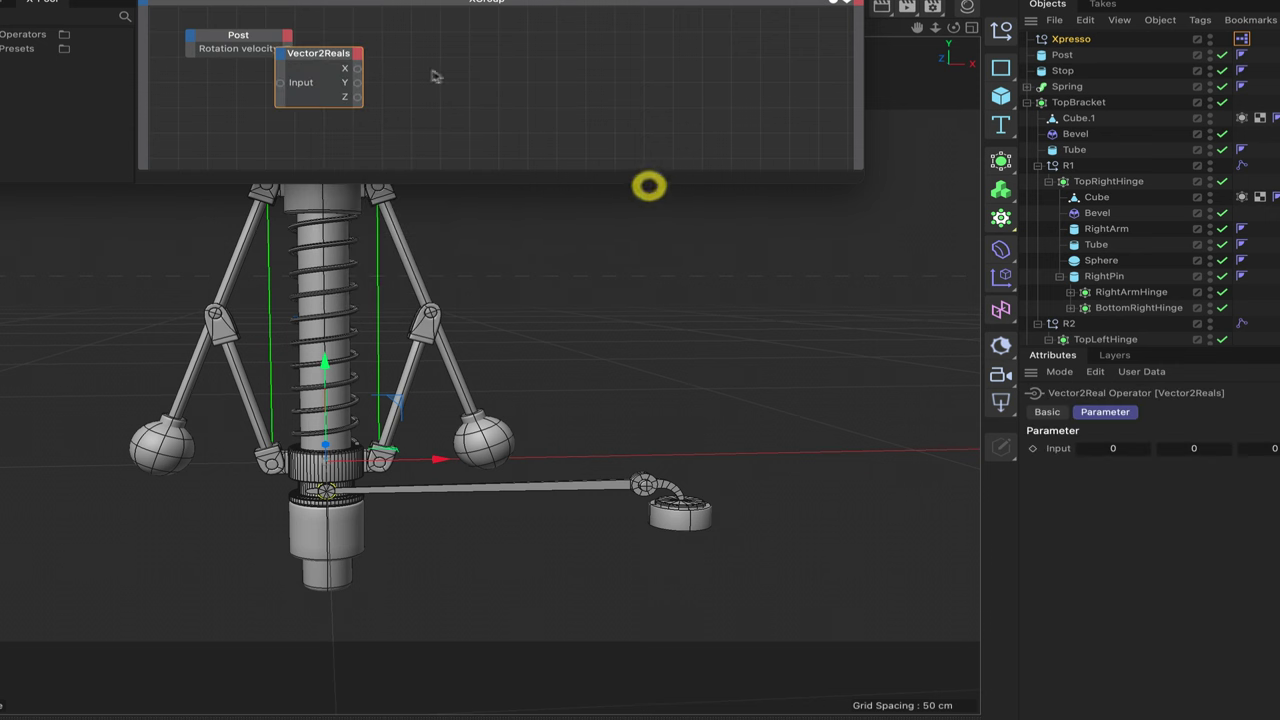
Step: Position the Vector2Reals node beside the Post node and connect Rotation velocity to its Input
{"action": "left_click_drag", "start_coordinate": [307, 40], "coordinate": [413, 22]}
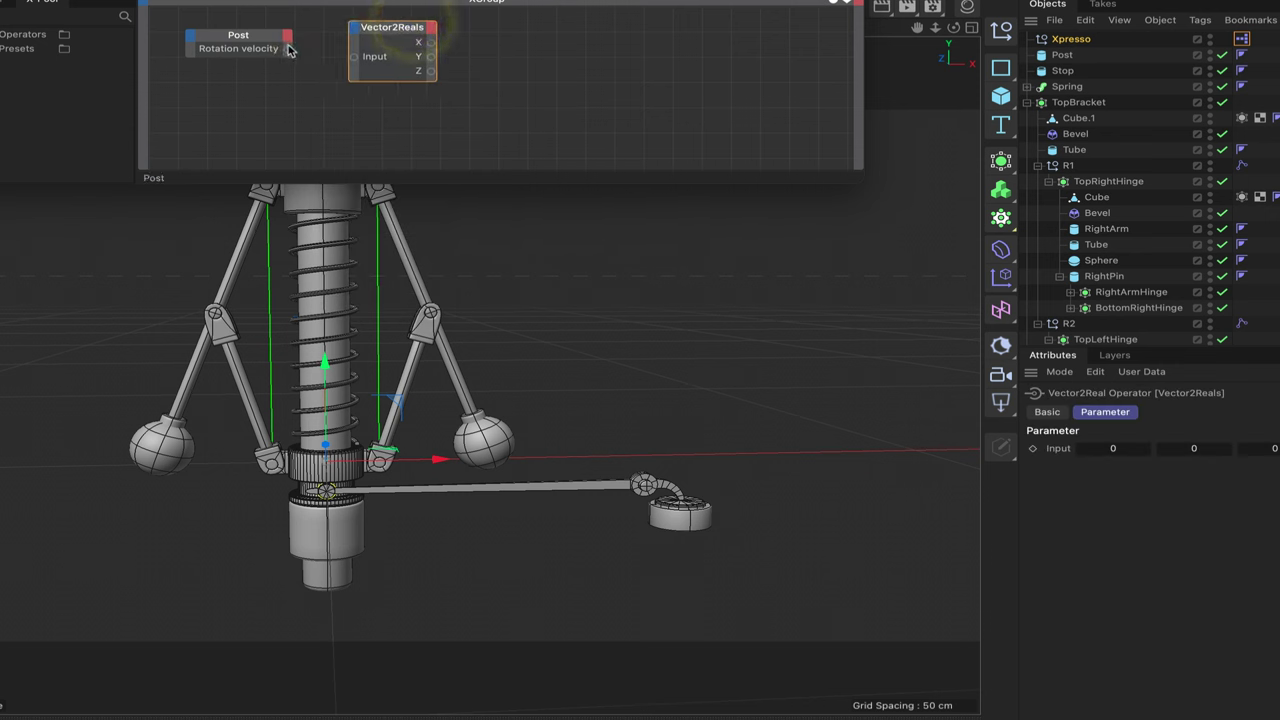
{"action": "left_click_drag", "start_coordinate": [287, 48], "coordinate": [406, 26]}
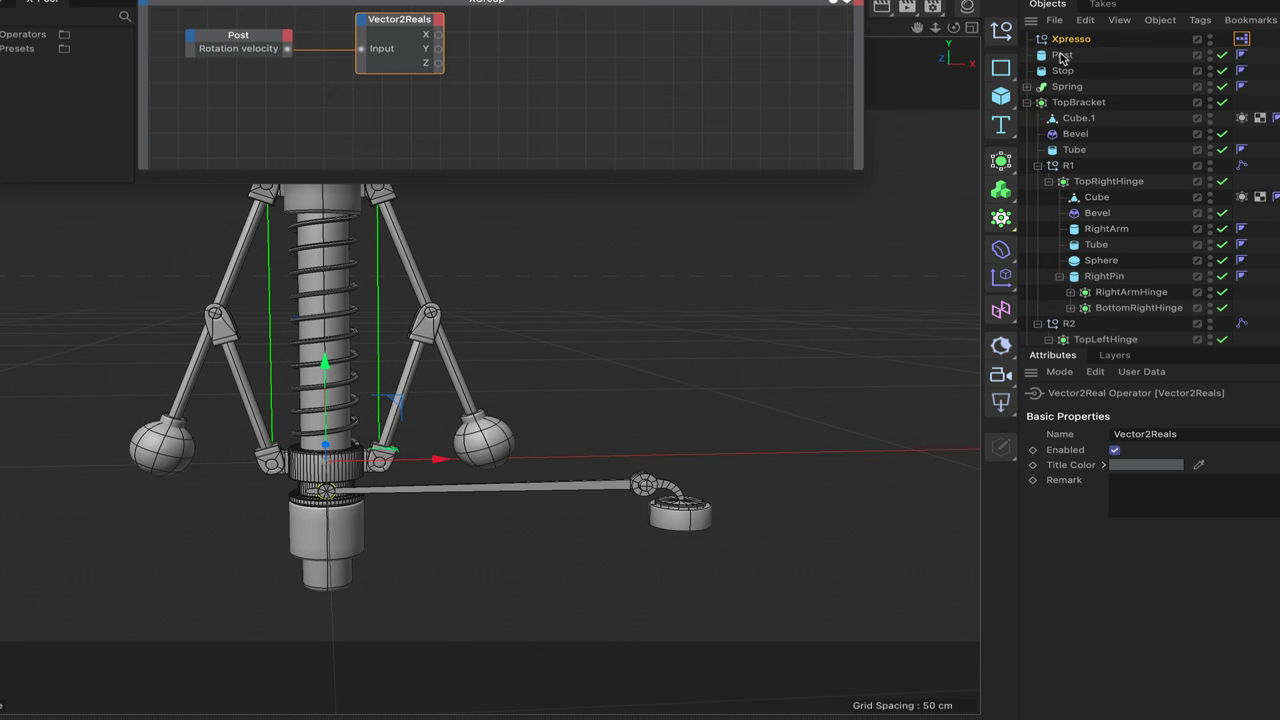
Step: Collapse TopBracket and nest TopBracket, Sleeve, Spring and Stop as children of the Post object
{"action": "left_click", "coordinate": [1027, 102]}
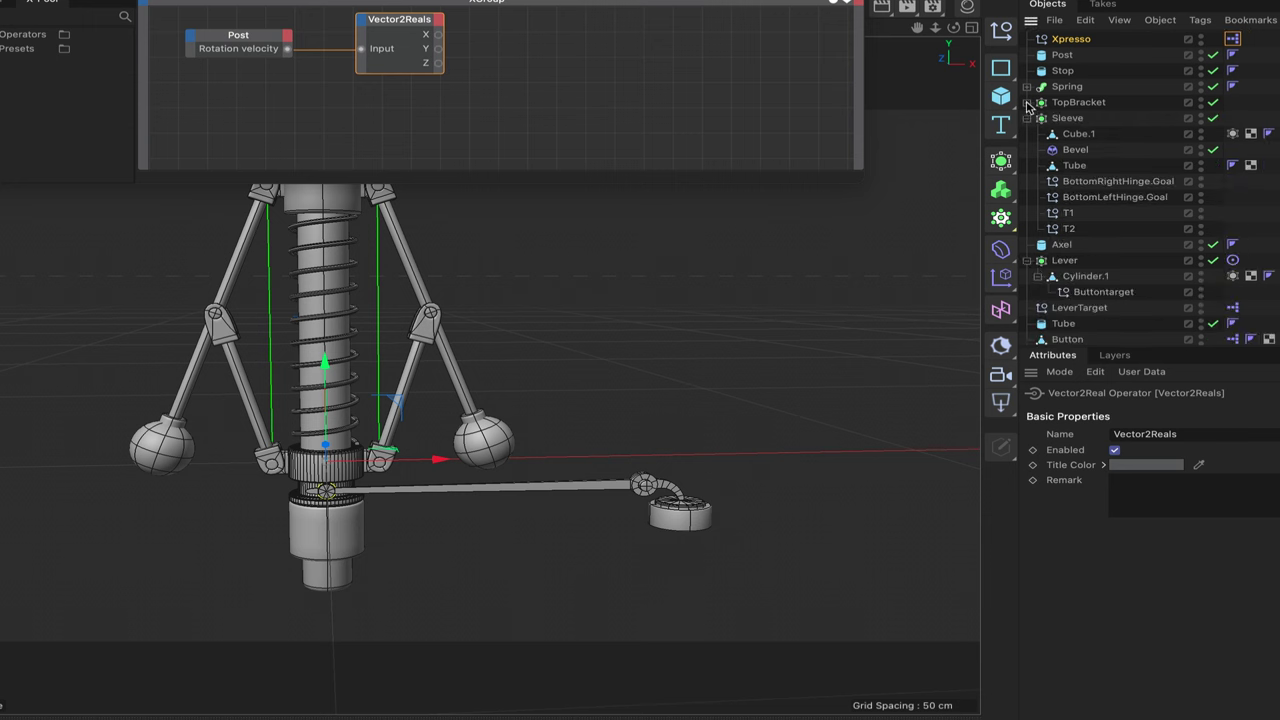
{"action": "left_click_drag", "start_coordinate": [1066, 103], "coordinate": [1063, 52]}
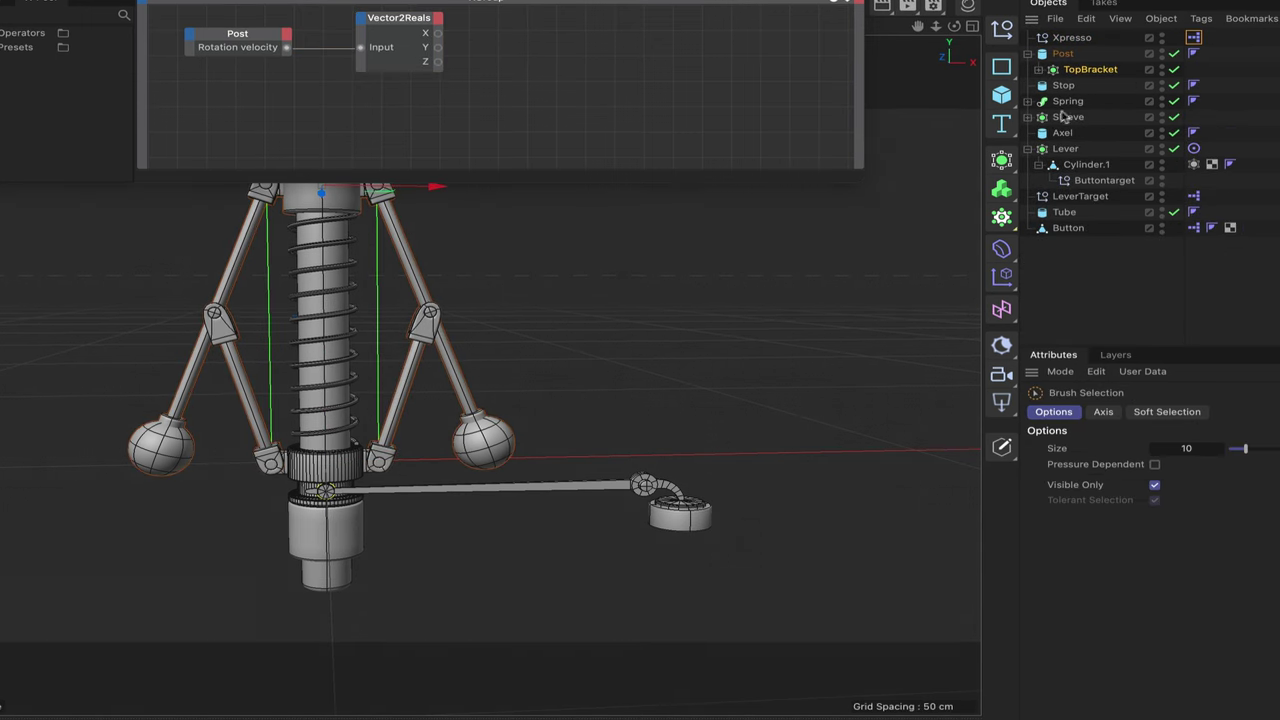
{"action": "left_click_drag", "start_coordinate": [1077, 124], "coordinate": [1068, 58]}
Step: Try rotating the Post about its vertical axis together with its nested parts
{"action": "left_click", "coordinate": [1062, 54]}
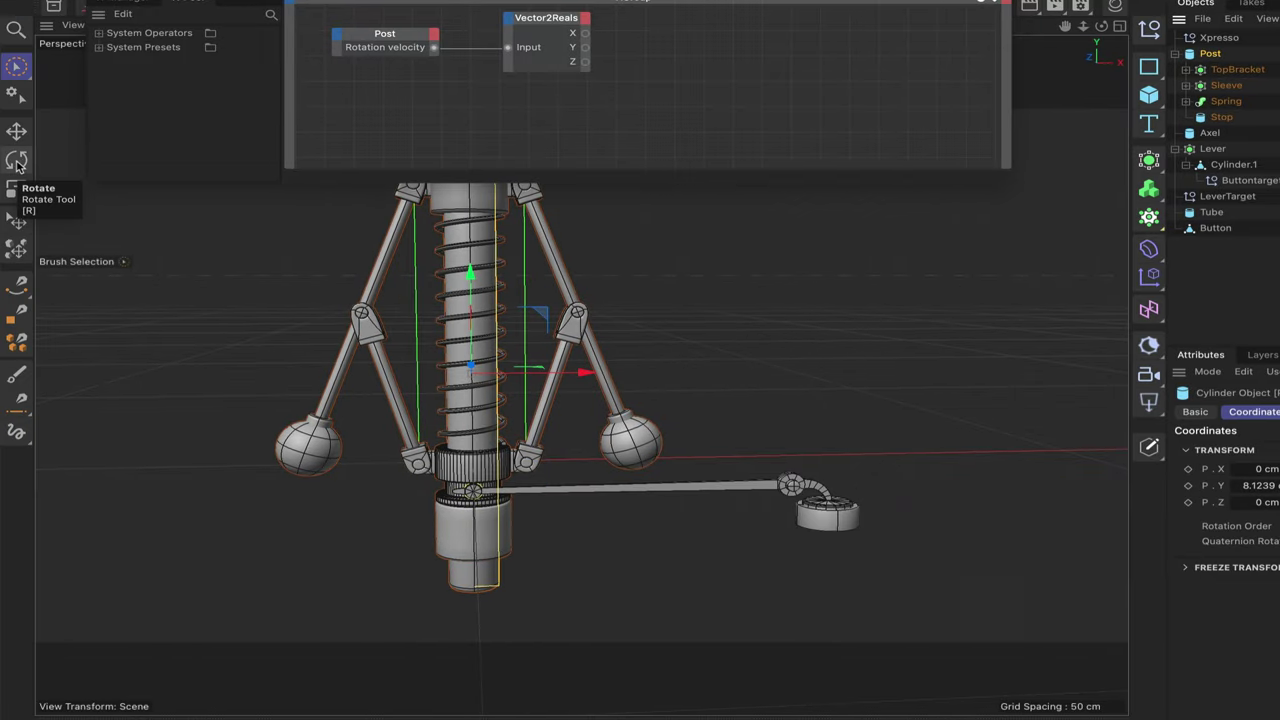
{"action": "left_click", "coordinate": [16, 161]}
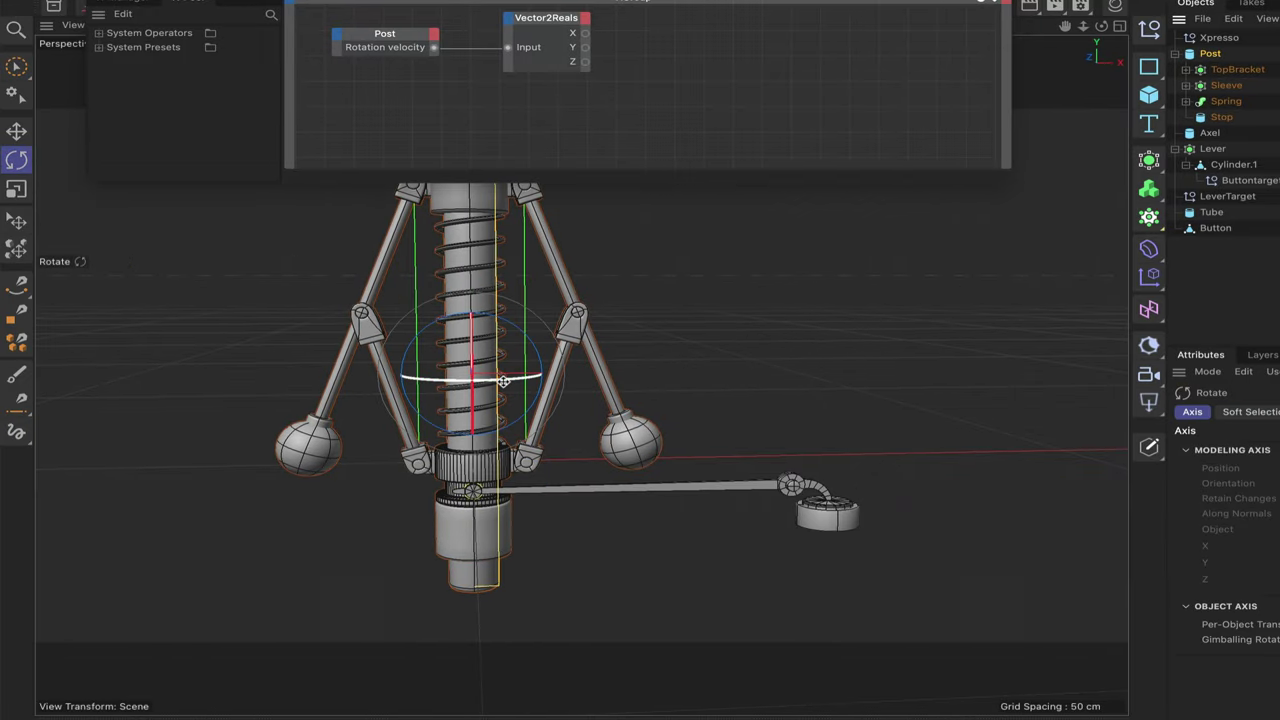
{"action": "mouse_move", "coordinate": [497, 381]}
{"action": "left_mouse_down"}
{"action": "mouse_move", "coordinate": [591, 371]}
{"action": "mouse_move", "coordinate": [504, 378]}
{"action": "left_mouse_up"}
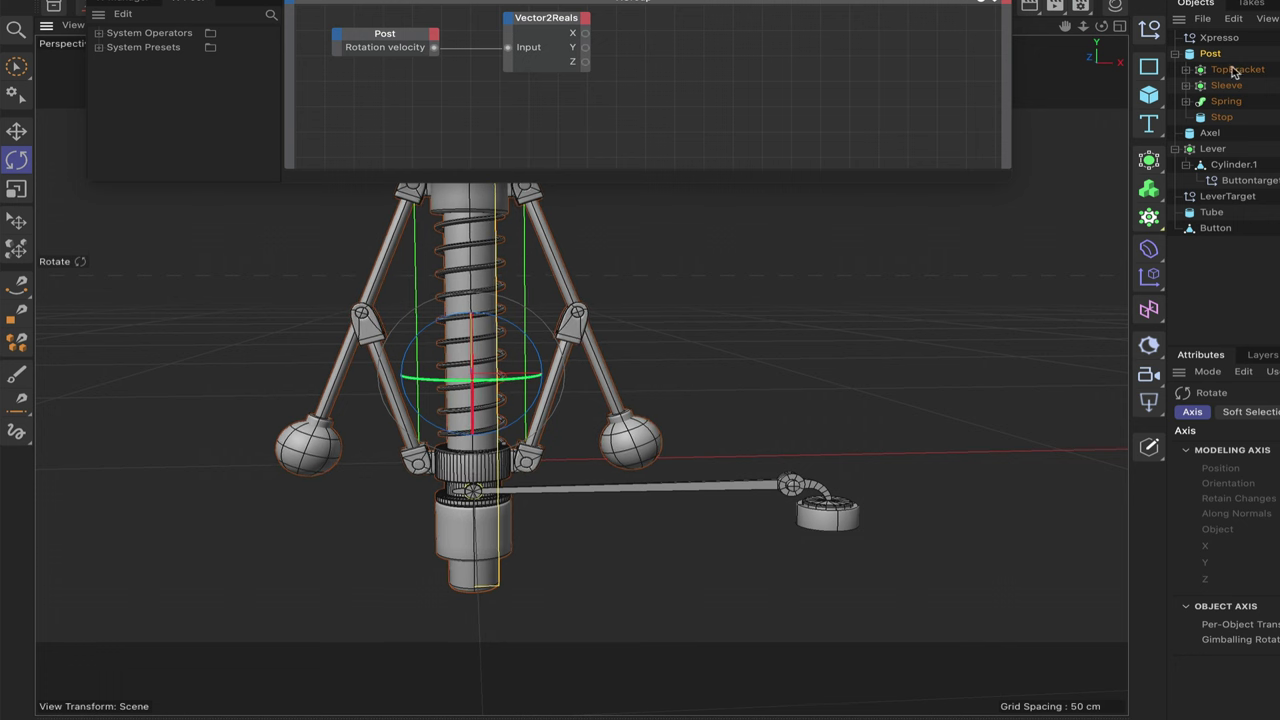
Step: Add two Range Mapper nodes to the XPresso graph and connect the Vector2Reals X output to the Input of the nearer one
{"action": "left_click_drag", "start_coordinate": [1235, 72], "coordinate": [765, 45]}
{"action": "right_click", "coordinate": [643, 64]}
{"action": "mouse_move", "coordinate": [701, 96]}
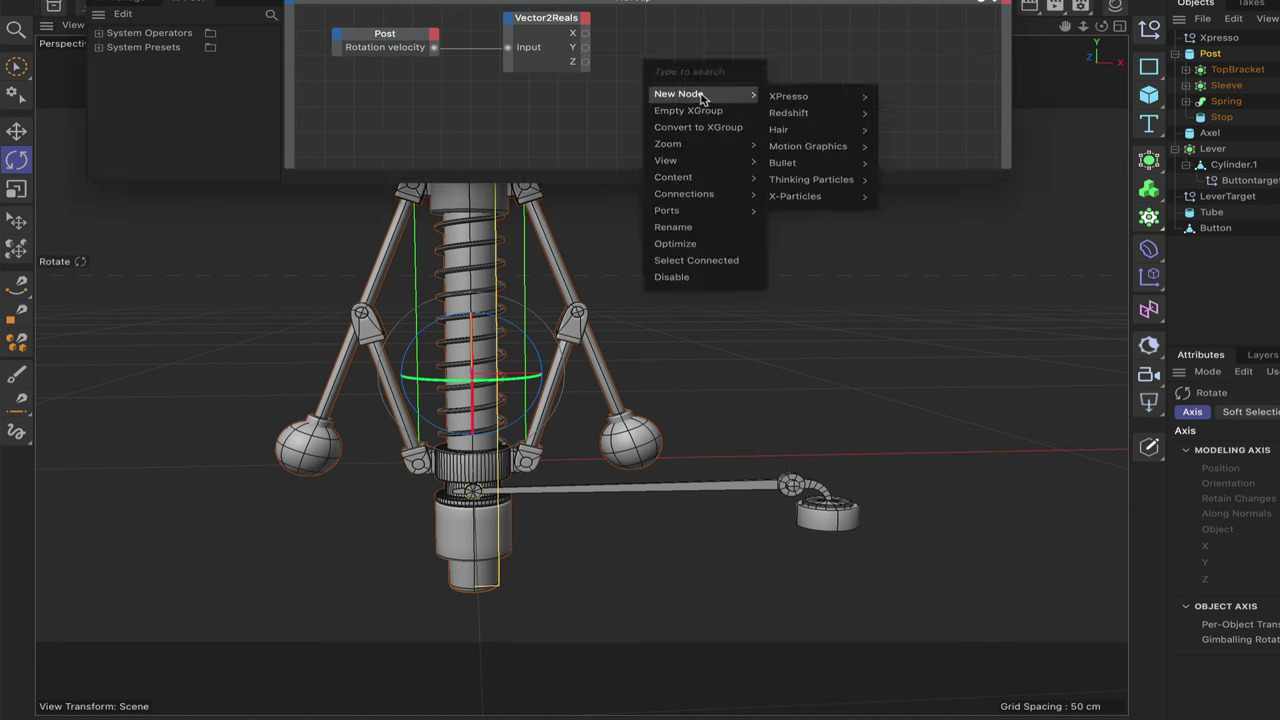
{"action": "mouse_move", "coordinate": [860, 97]}
{"action": "mouse_move", "coordinate": [910, 152]}
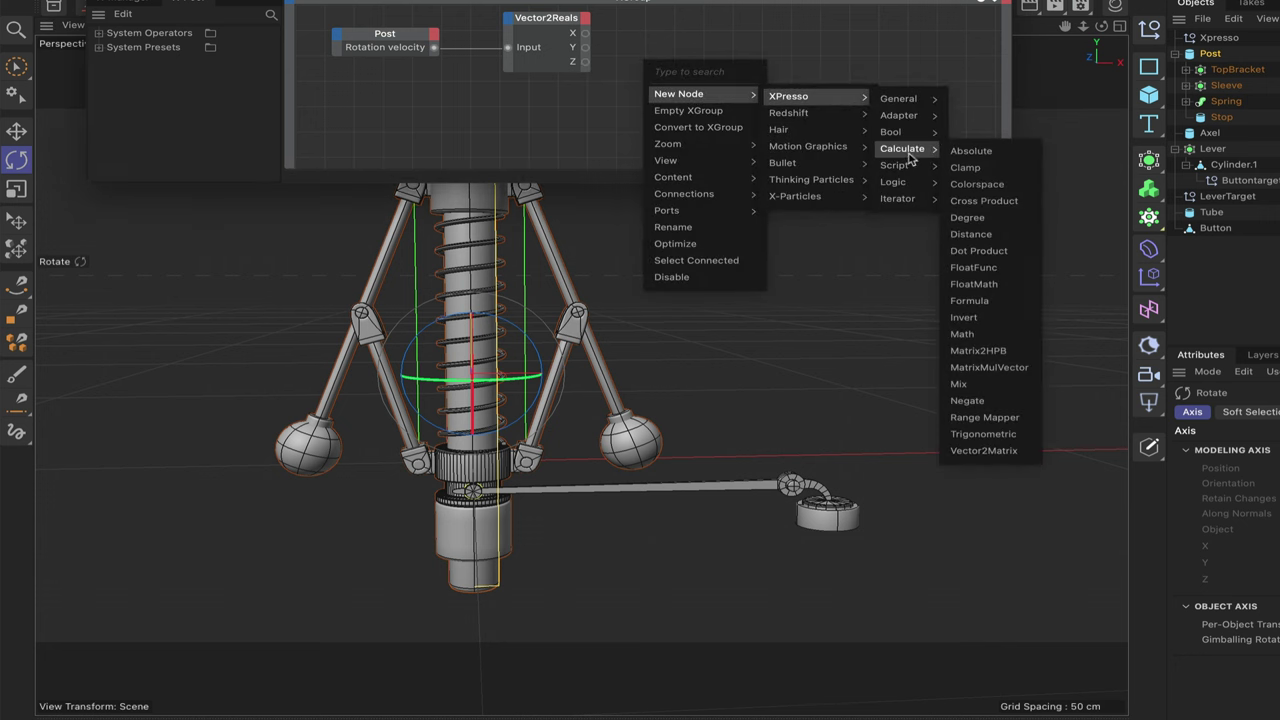
{"action": "left_click", "coordinate": [975, 417]}
{"action": "left_click_drag", "start_coordinate": [642, 52], "coordinate": [930, 124]}
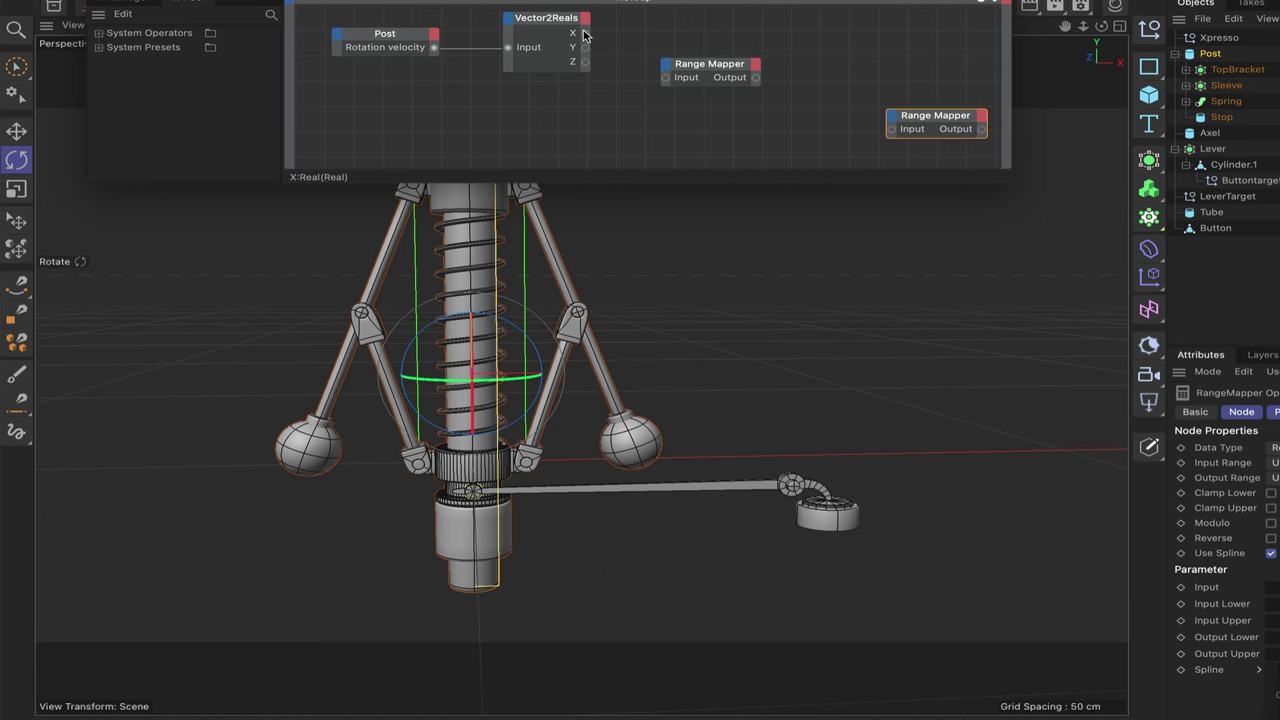
{"action": "left_click_drag", "start_coordinate": [585, 34], "coordinate": [690, 79]}
{"action": "left_click", "coordinate": [692, 79]}
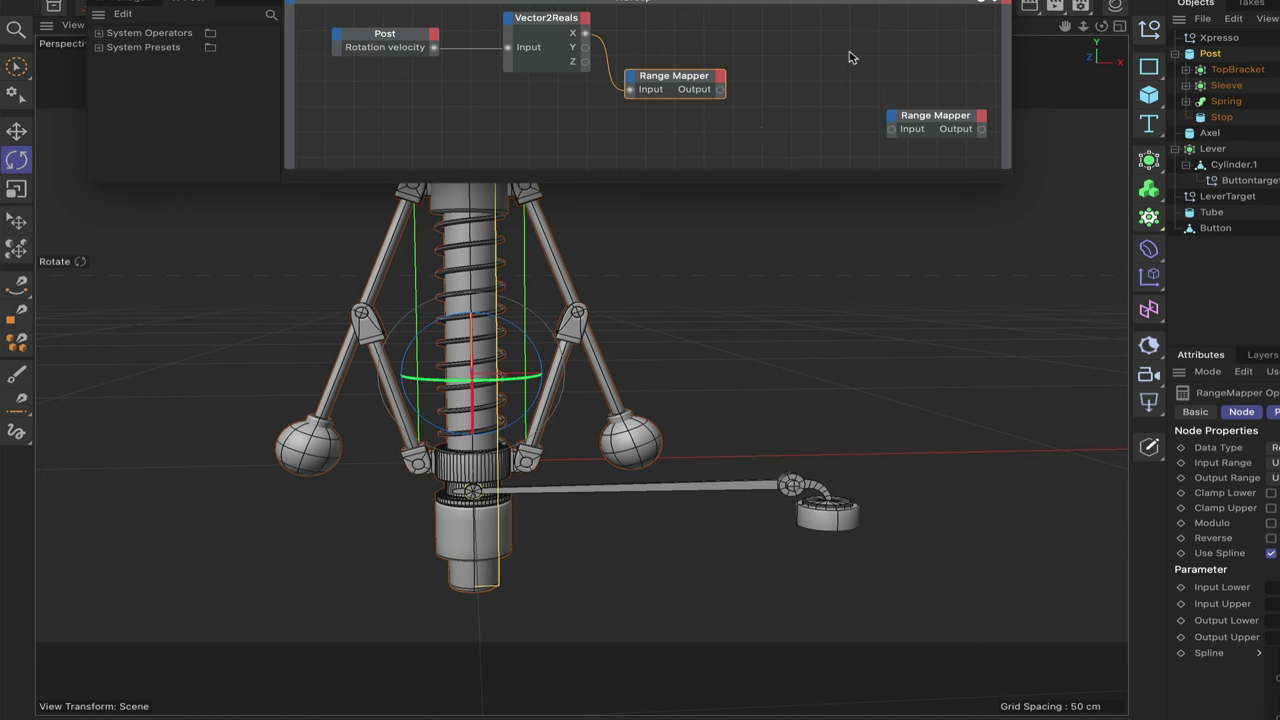
Step: Add a Result node to the graph and connect the Vector2Reals X output to it
{"action": "right_click", "coordinate": [684, 54]}
{"action": "mouse_move", "coordinate": [728, 84]}
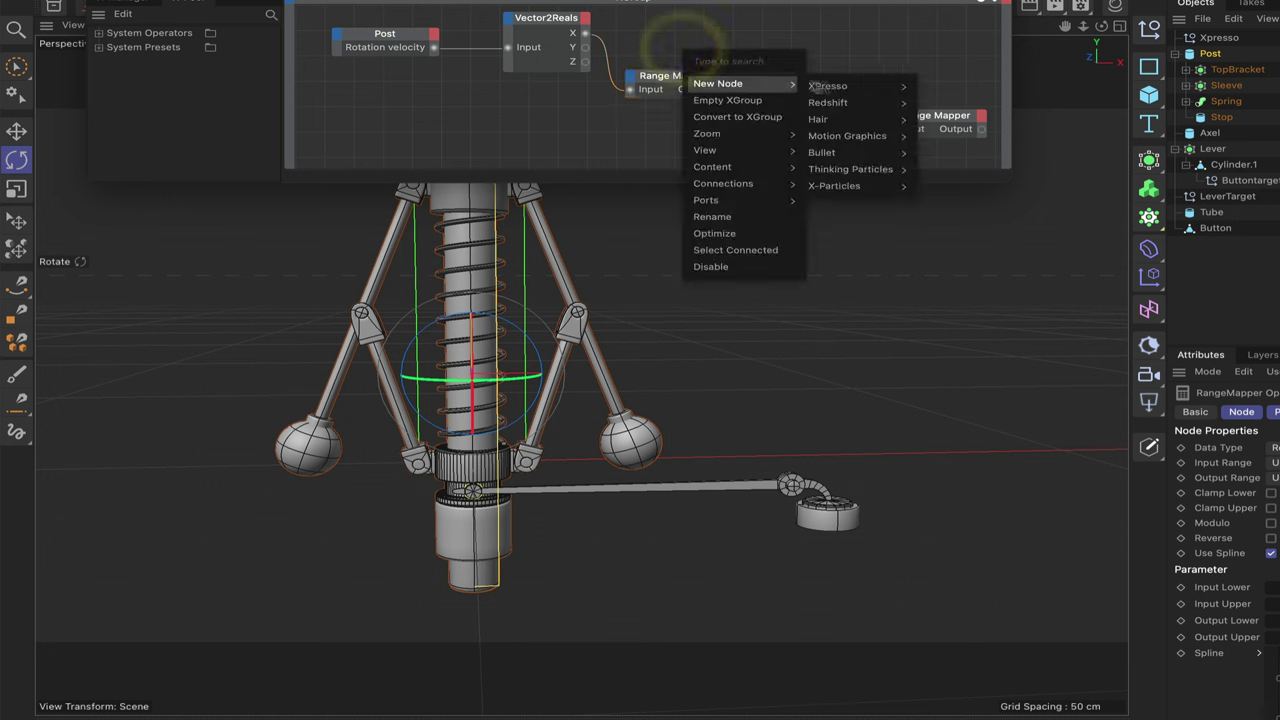
{"action": "mouse_move", "coordinate": [840, 86]}
{"action": "mouse_move", "coordinate": [954, 90]}
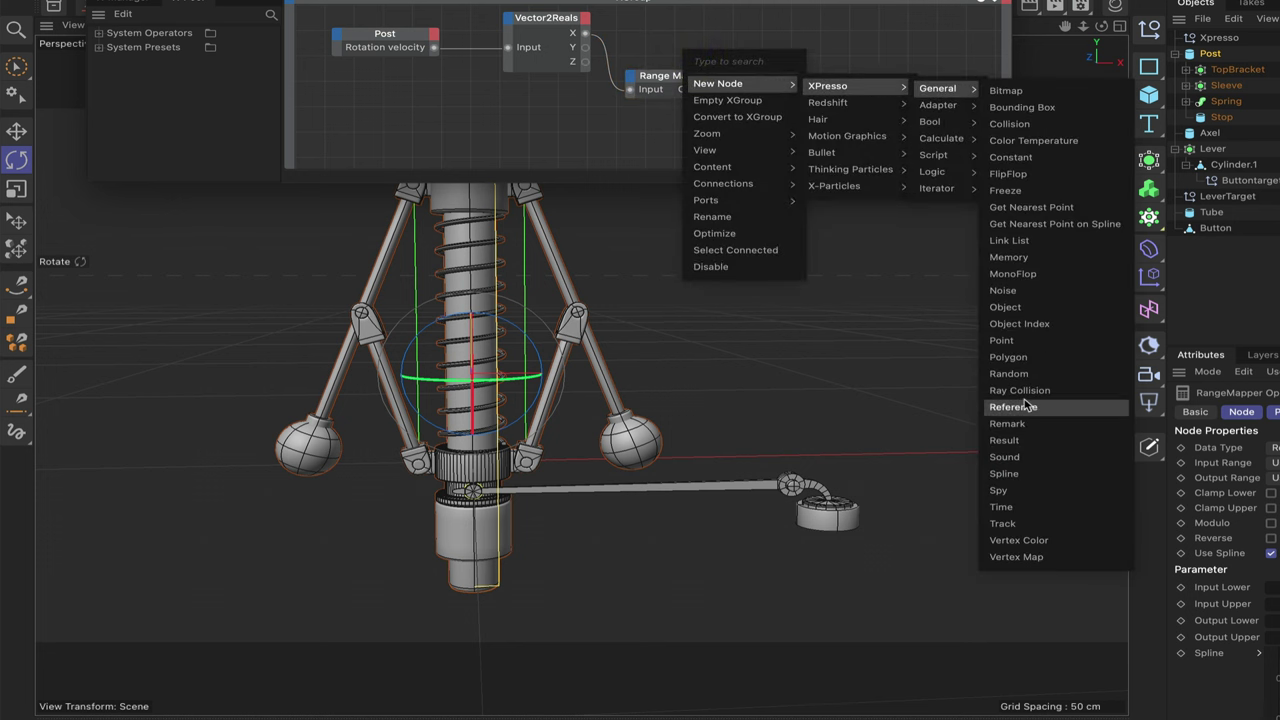
{"action": "left_click", "coordinate": [1020, 440]}
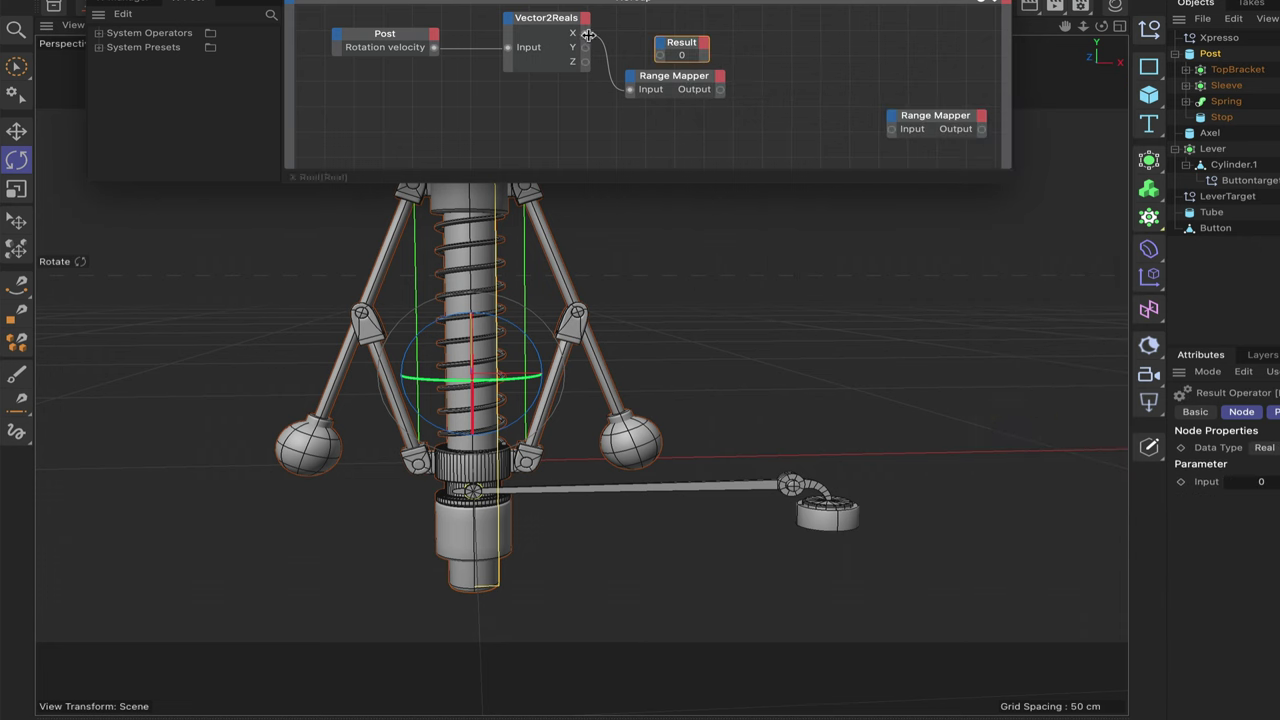
{"action": "left_click_drag", "start_coordinate": [586, 33], "coordinate": [702, 24]}
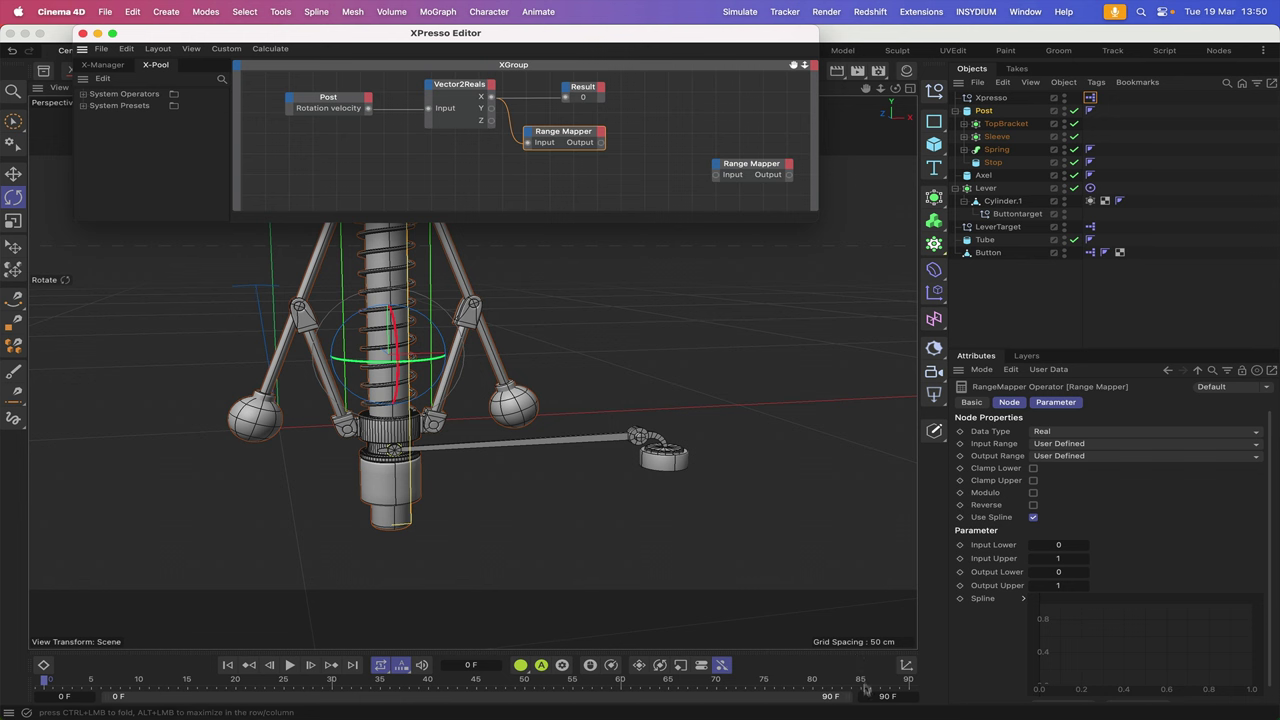
Step: Extend the animation timeline to 500 frames
{"action": "left_click", "coordinate": [881, 697]}
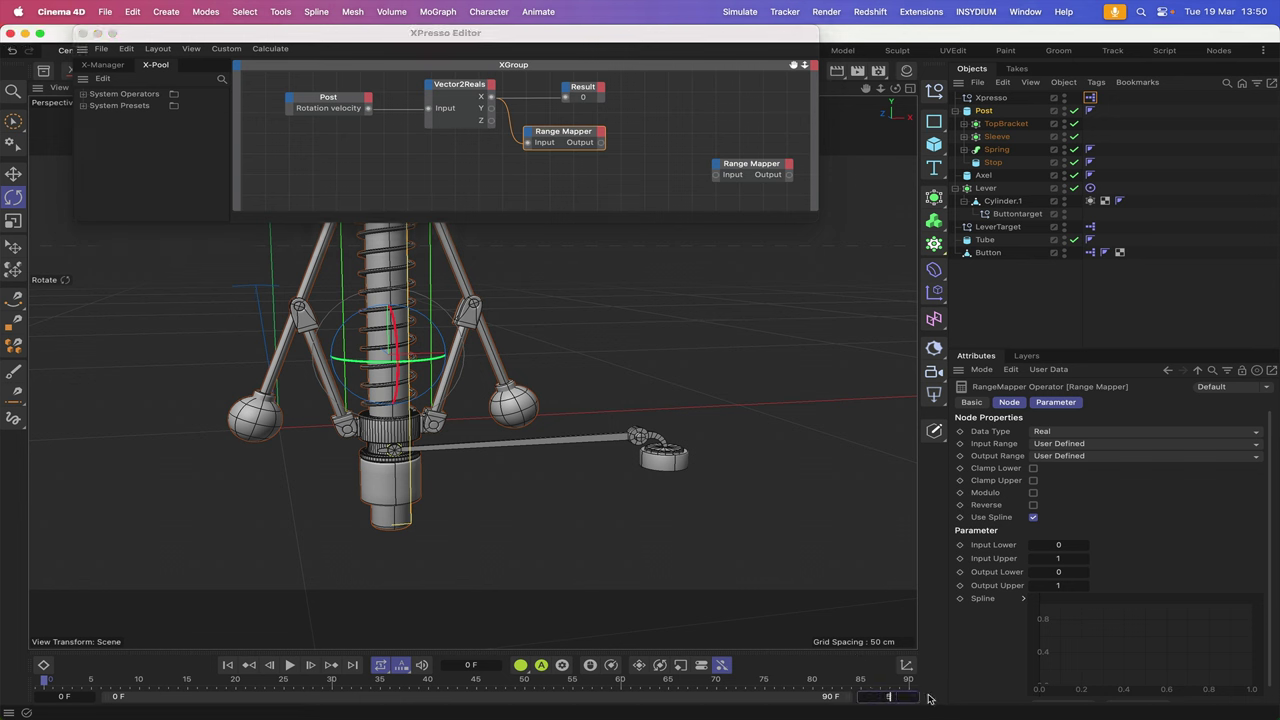
{"action": "type", "text": "500"}
{"action": "key", "text": "Return"}
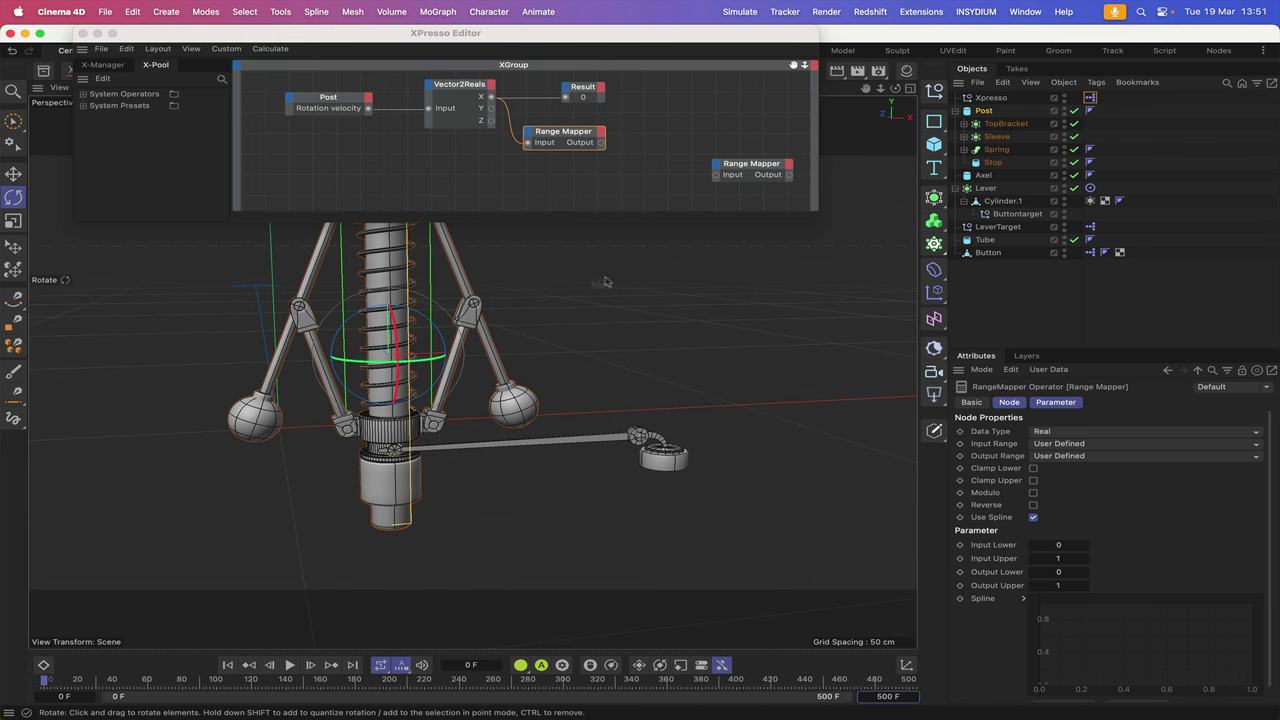
Step: Keyframe the Post's heading rotation R.H at 0° on frame 0 and 57600° on frame 500
{"action": "left_click", "coordinate": [984, 111]}
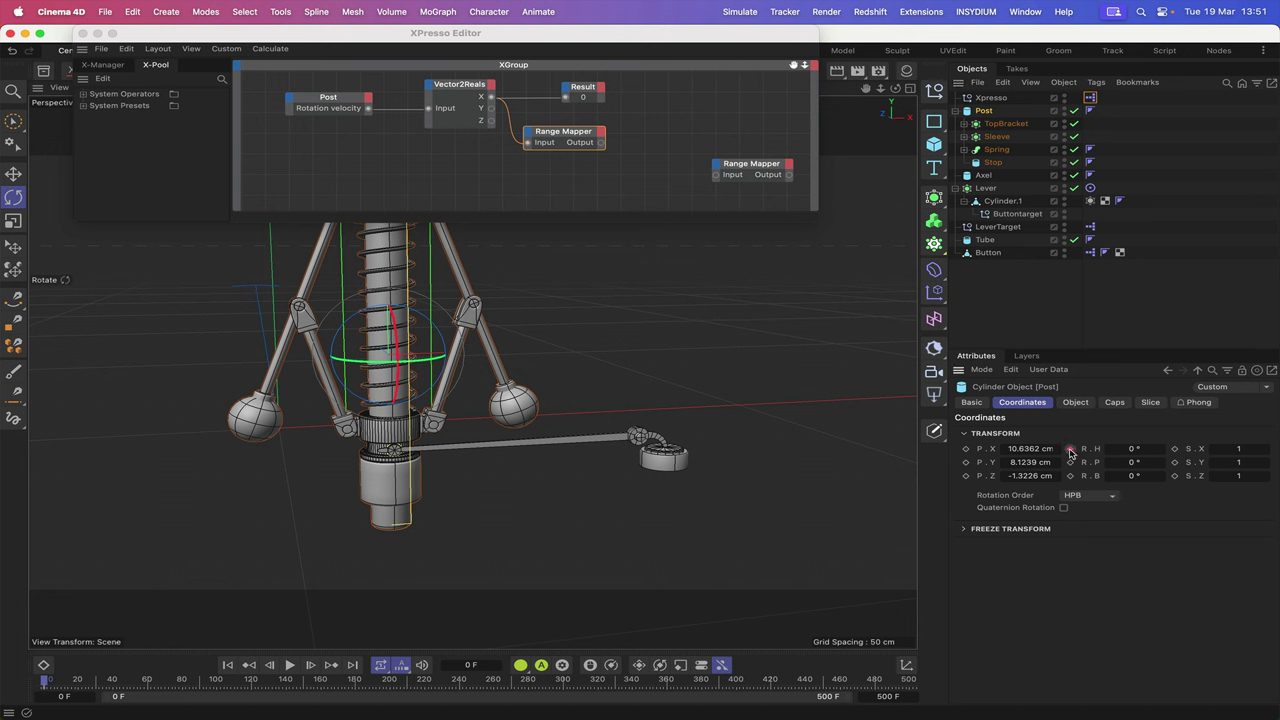
{"action": "left_click", "coordinate": [353, 665]}
{"action": "left_click", "coordinate": [1134, 449]}
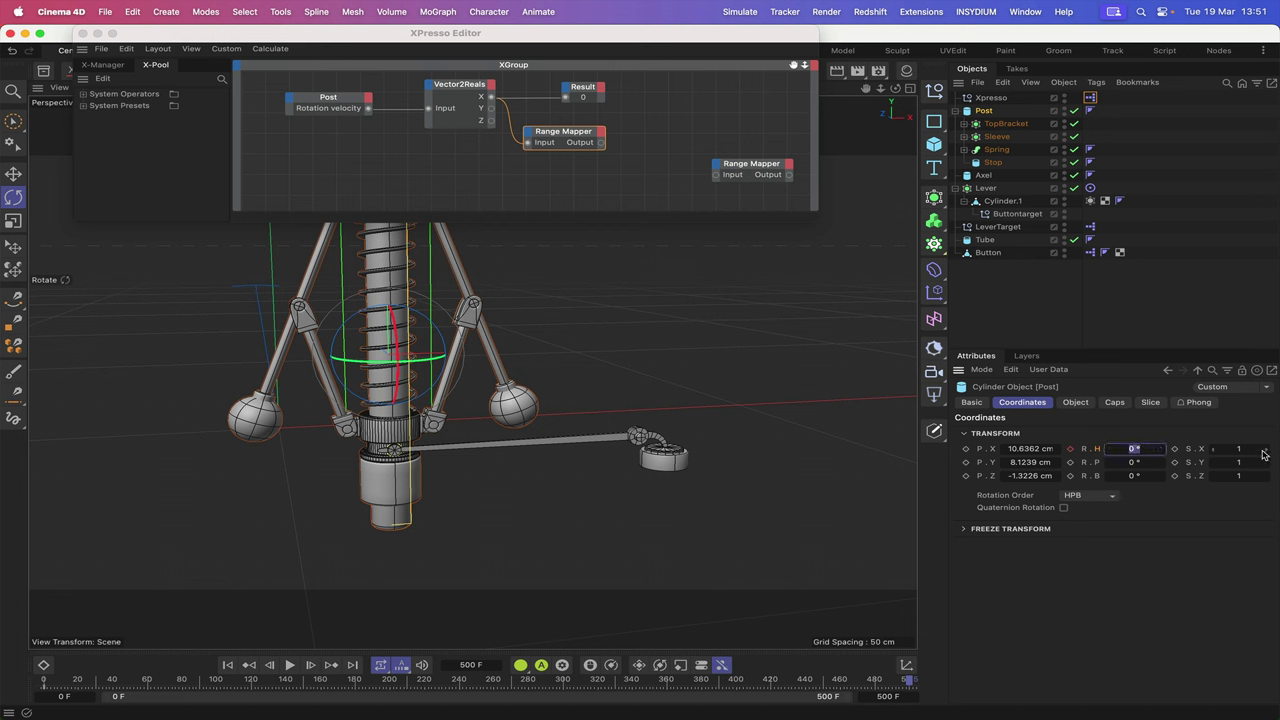
{"action": "key", "text": "Return"}
{"action": "left_click", "coordinate": [1071, 449]}
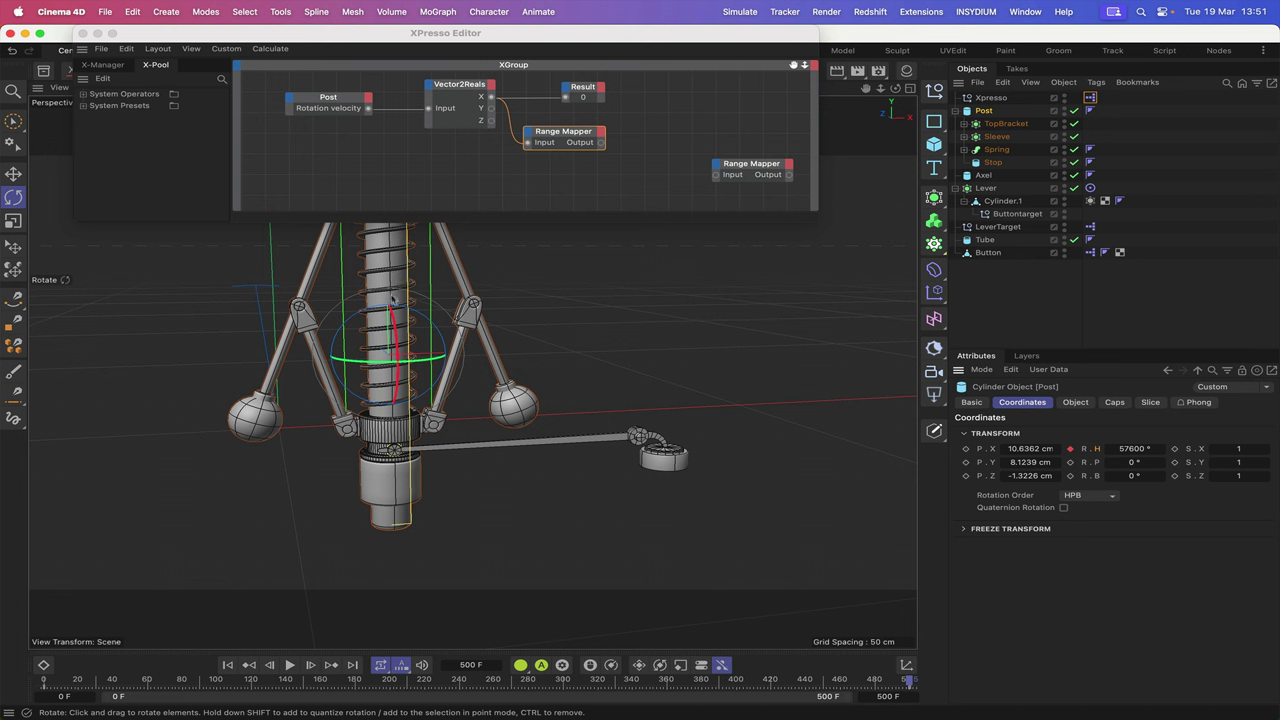
Step: Check the XPresso refresh options, play the animation from frame 0 while watching the Result node's value, and rewind
{"action": "left_click", "coordinate": [273, 50]}
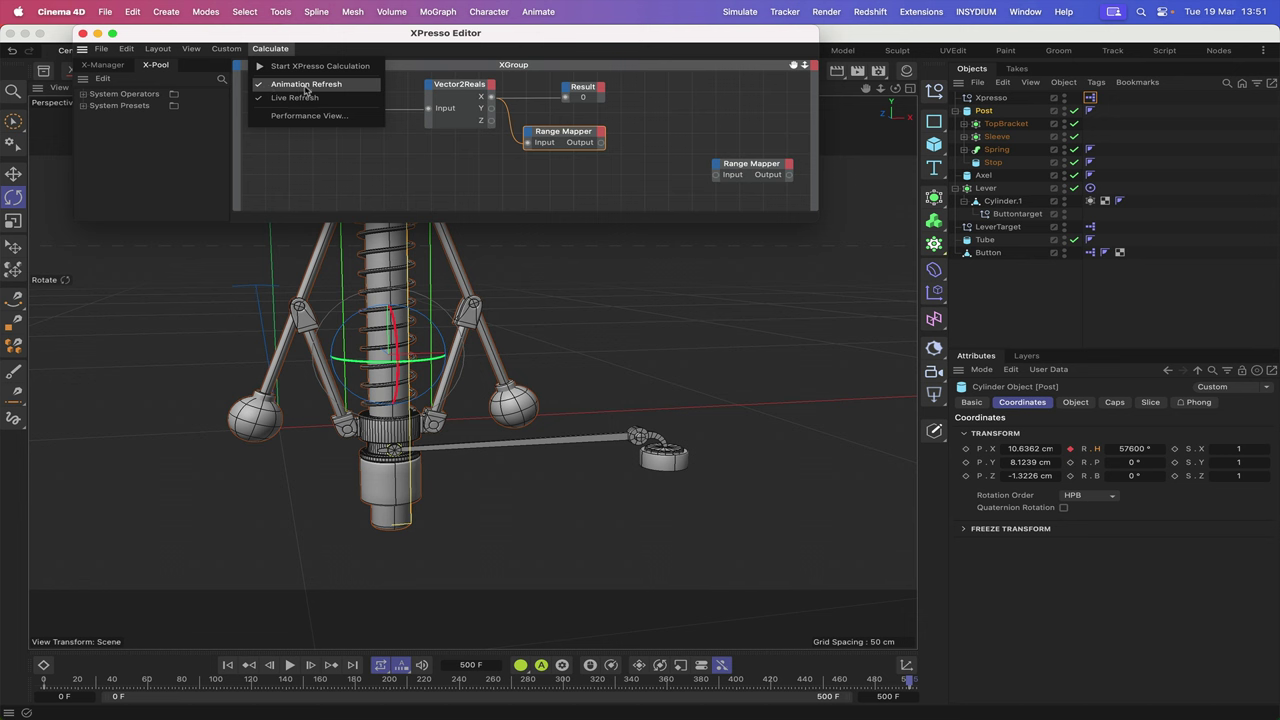
{"action": "left_click", "coordinate": [306, 145]}
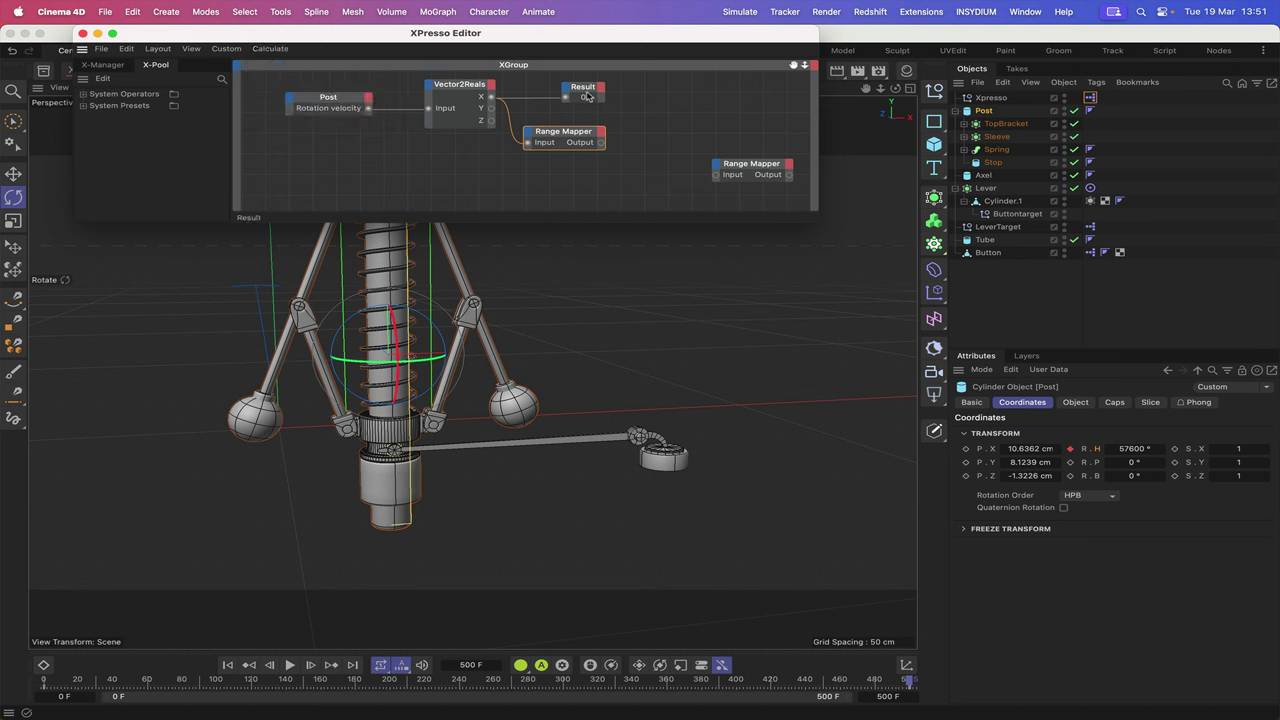
{"action": "left_click", "coordinate": [228, 665]}
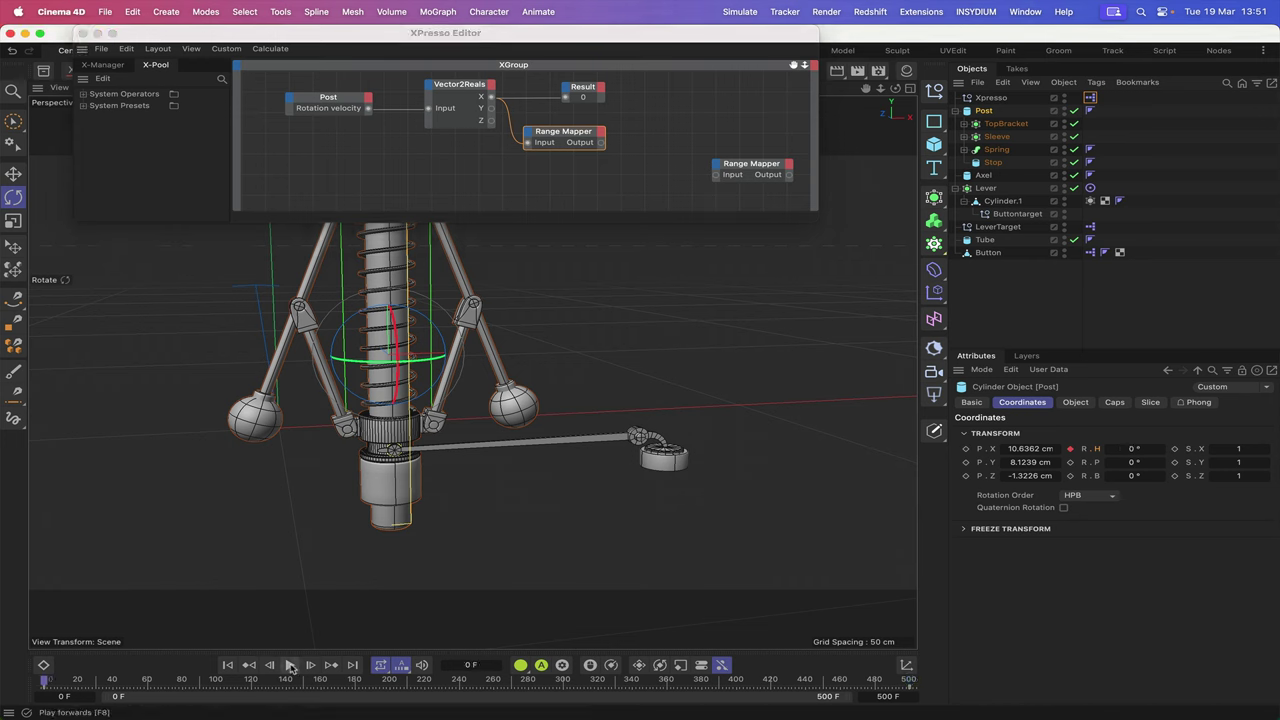
{"action": "left_click", "coordinate": [291, 665]}
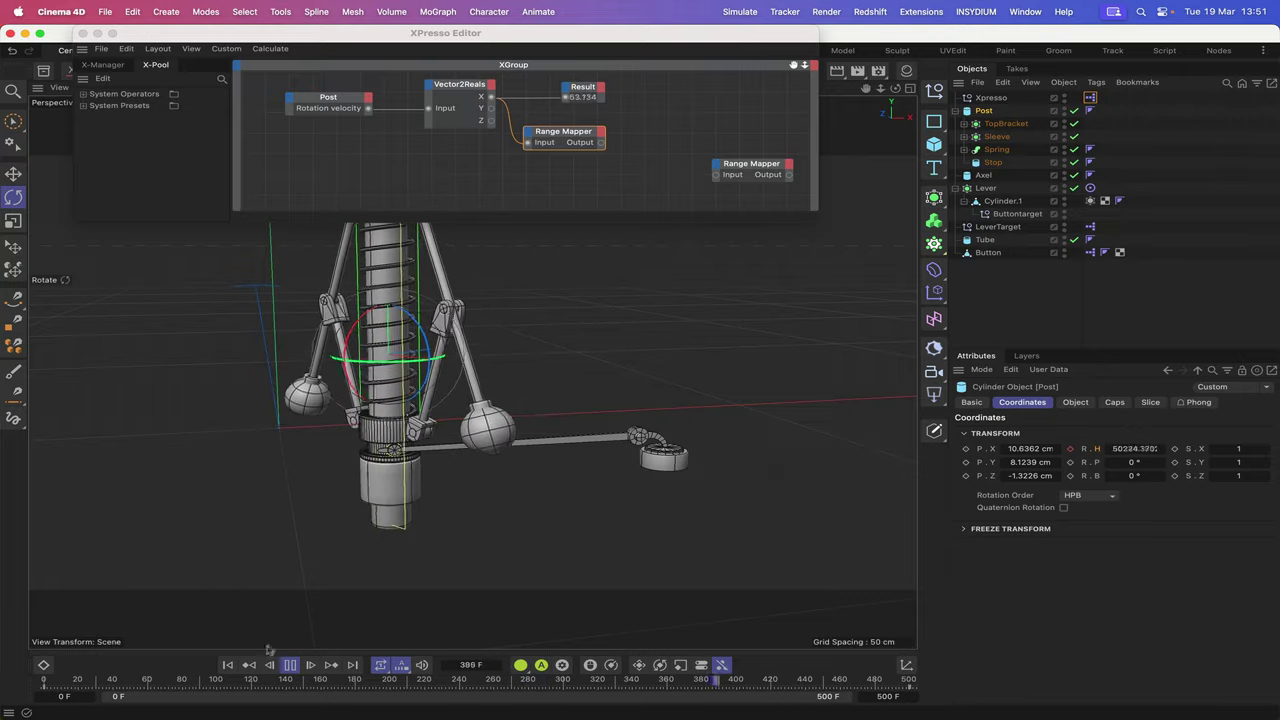
{"action": "left_click", "coordinate": [290, 665]}
{"action": "left_click", "coordinate": [228, 665]}
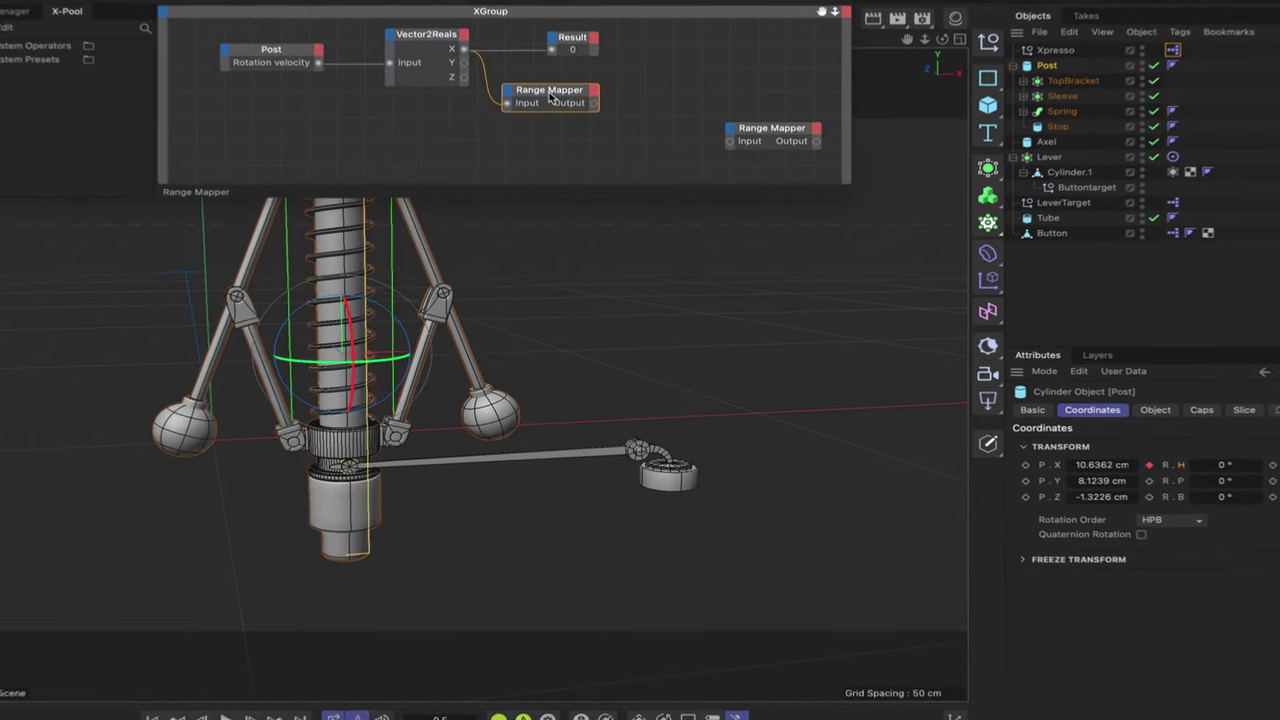
Step: Set the connected Range Mapper's Input Upper value to 90
{"action": "left_click", "coordinate": [563, 136]}
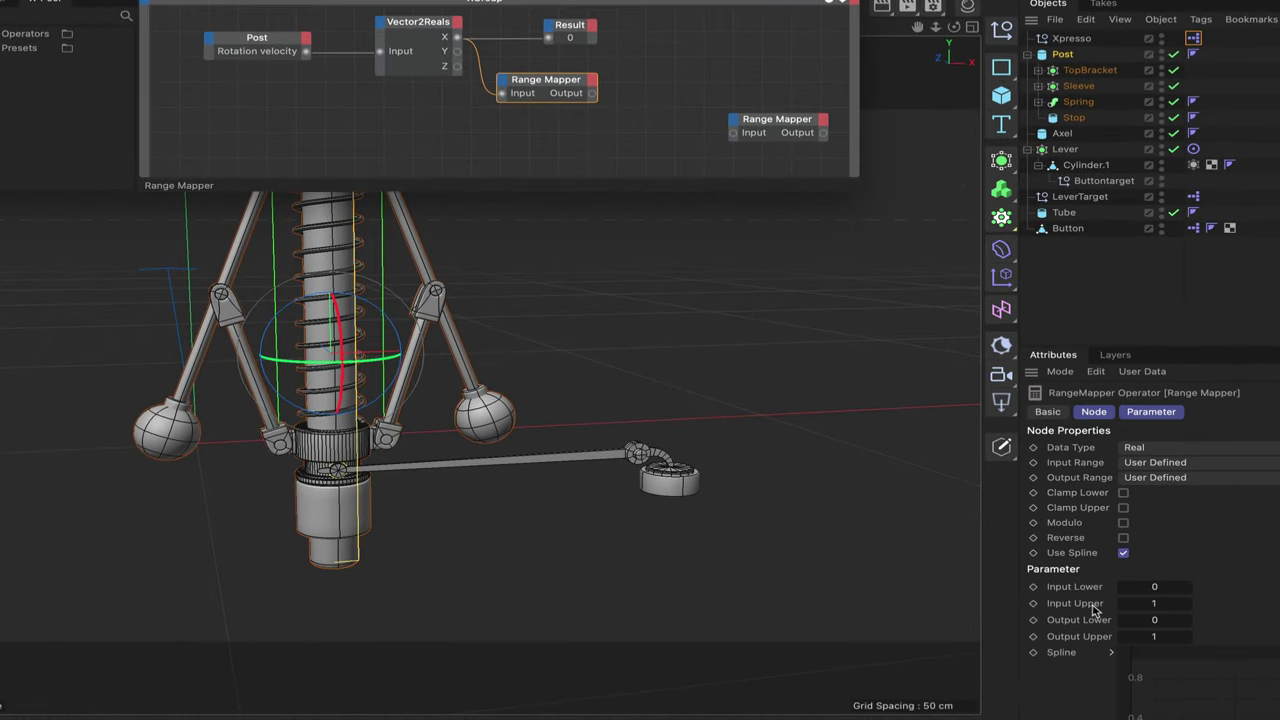
{"action": "left_click", "coordinate": [1157, 606]}
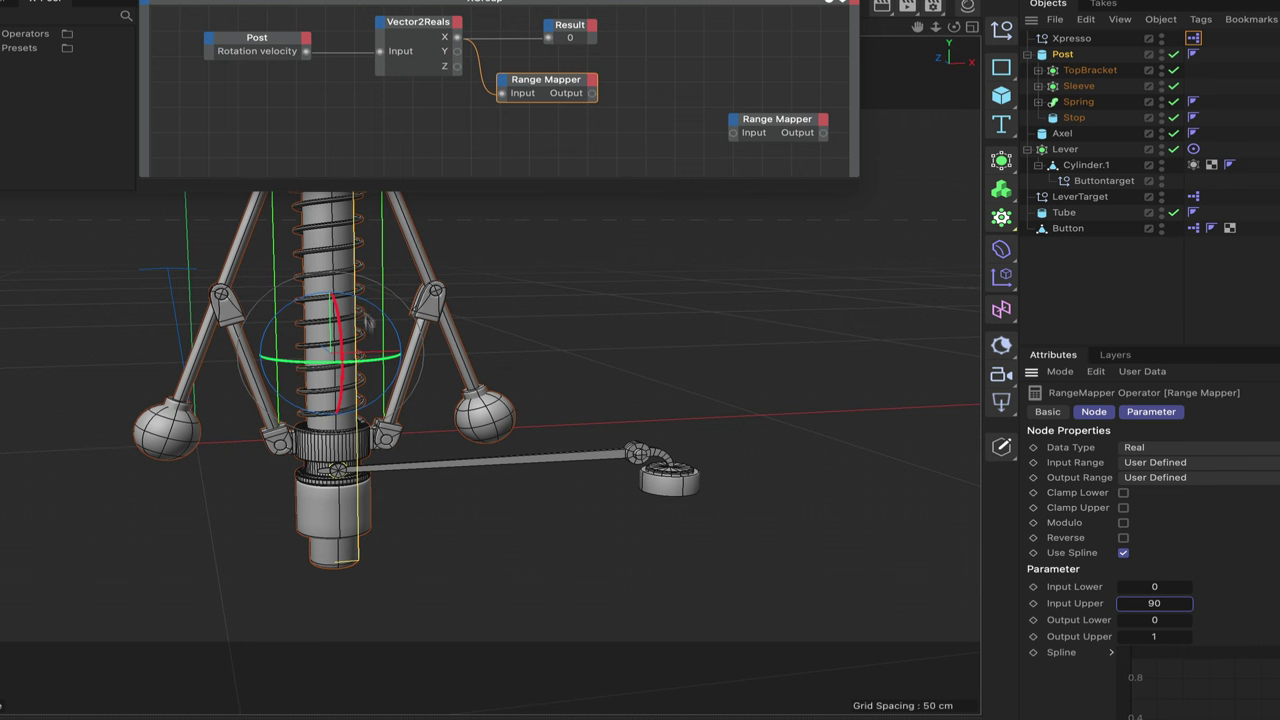
Step: Add a null as parent of the Sleeve object and name it SleeveAssembly
{"action": "left_click", "coordinate": [1080, 87]}
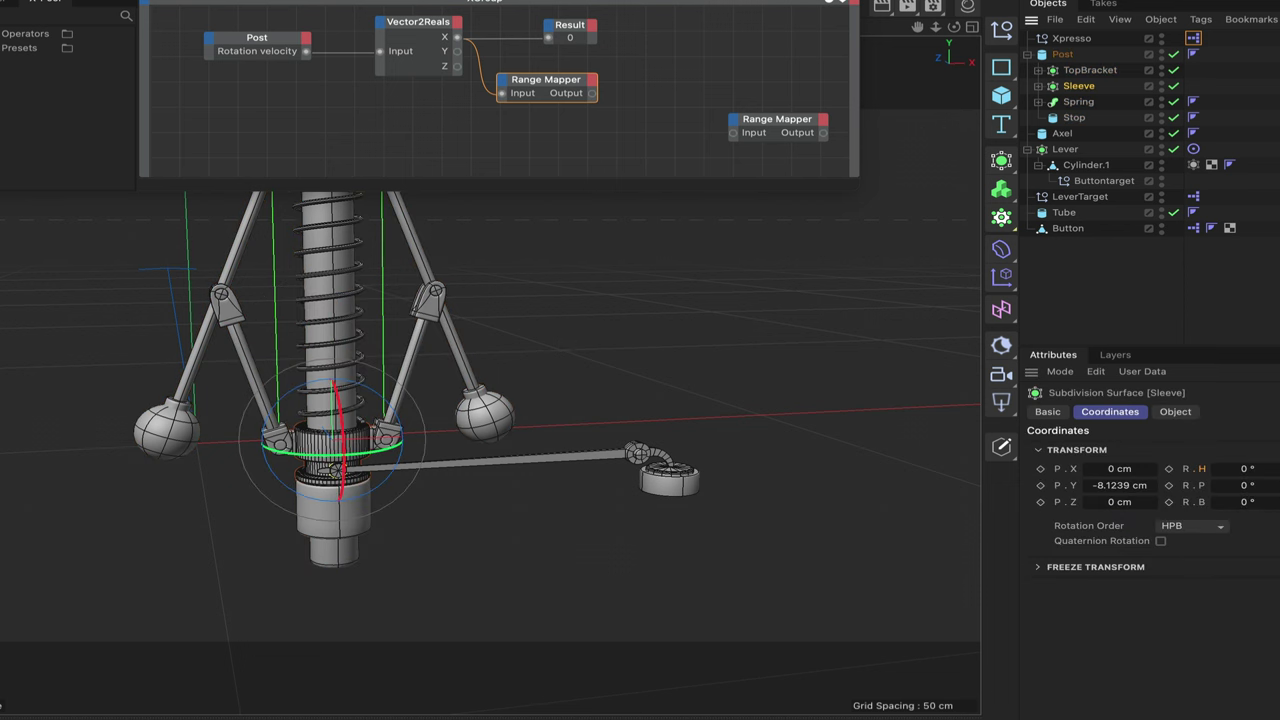
{"action": "key", "text": "e"}
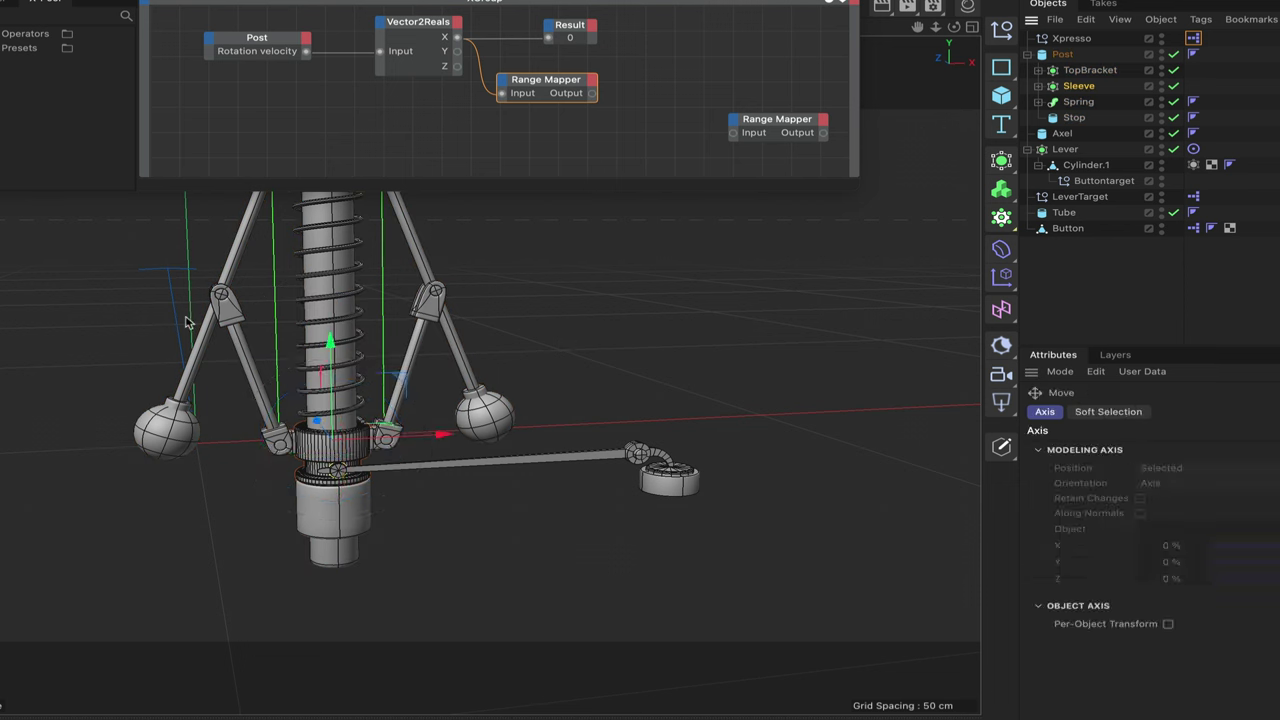
{"action": "left_click", "coordinate": [1079, 87]}
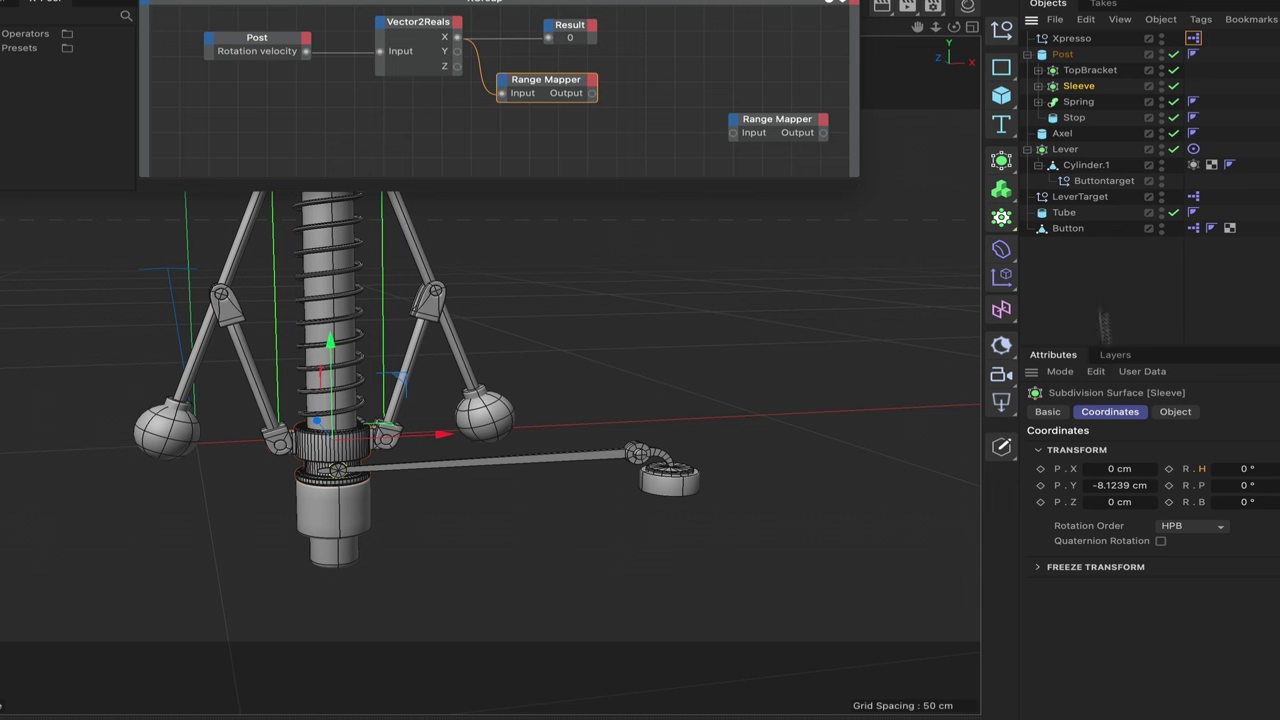
{"action": "left_click", "coordinate": [1003, 32], "text": "alt"}
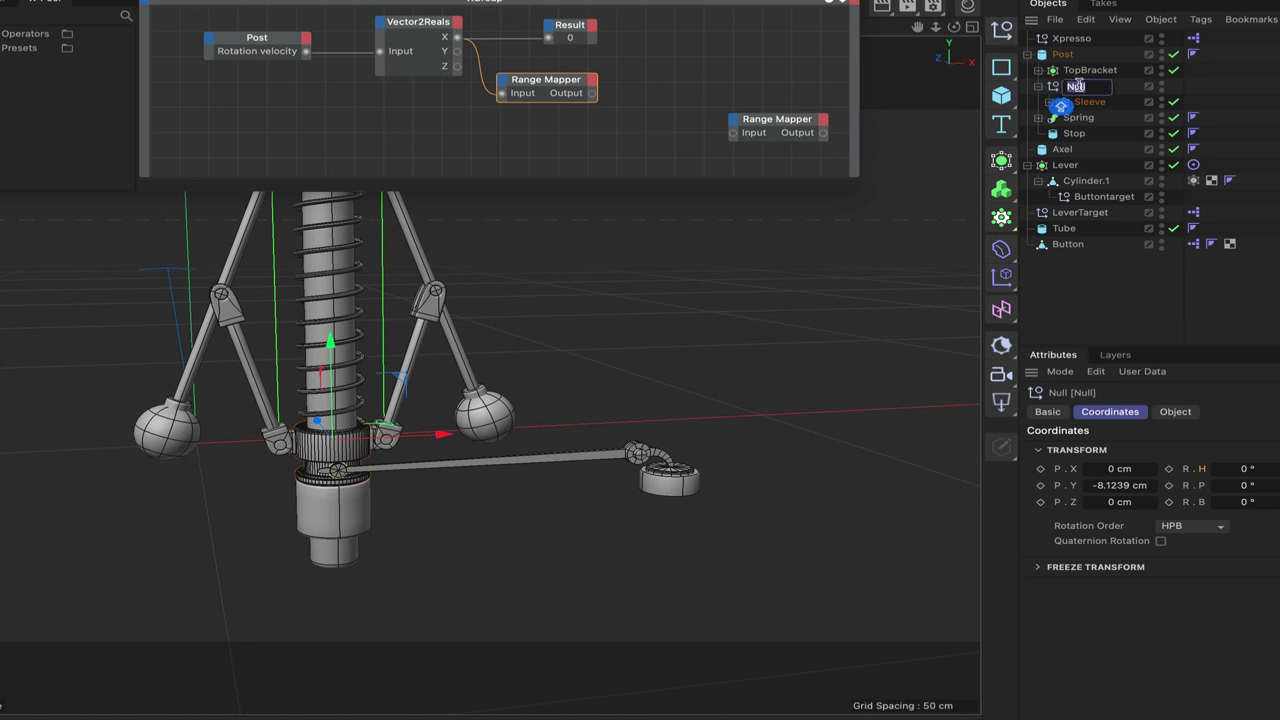
{"action": "type", "text": "Su"}
{"action": "key", "text": "BackSpace"}
{"action": "key", "text": "BackSpace"}
{"action": "type", "text": "Ass"}
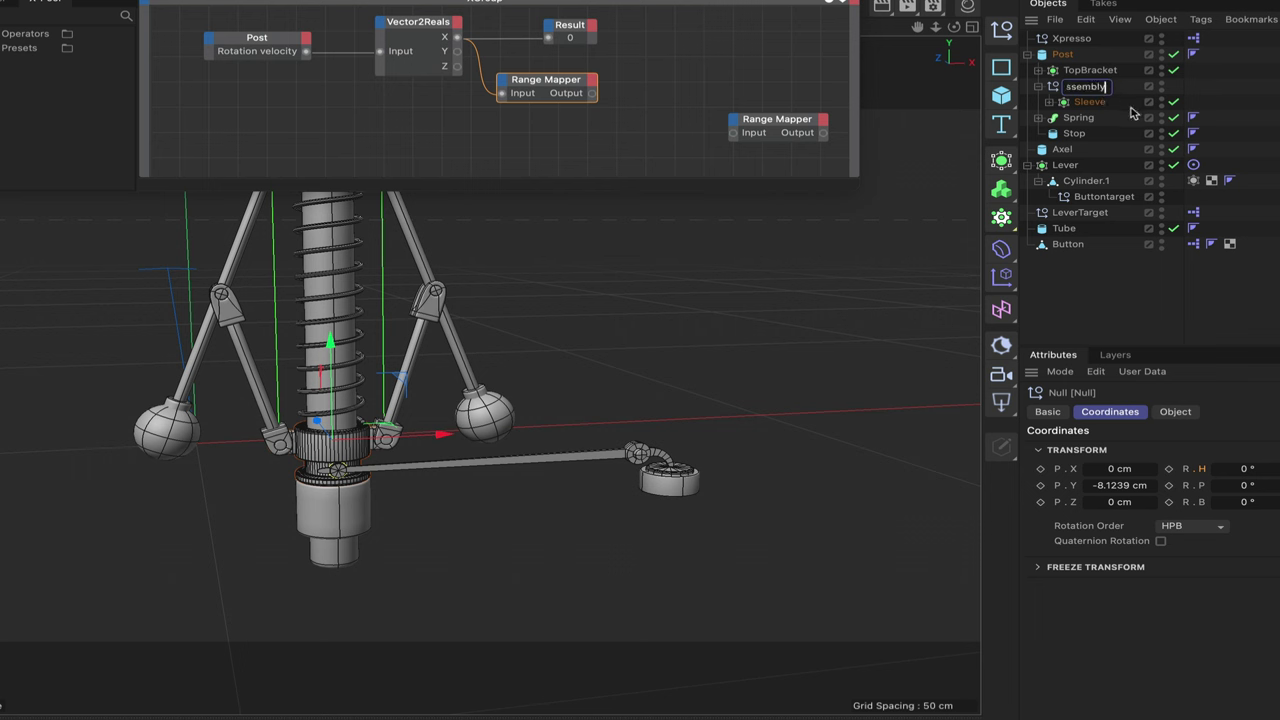
{"action": "left_click", "coordinate": [1135, 112]}
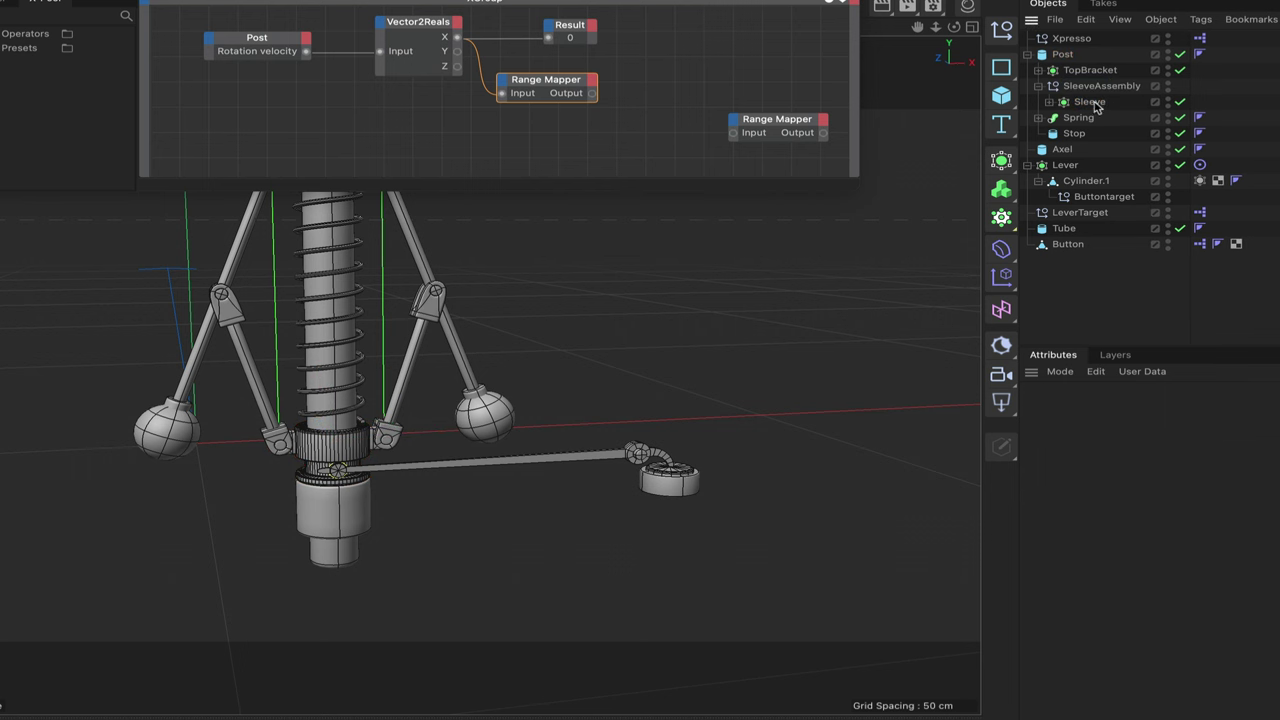
Step: Move the Sleeve up the Post to a local Y position of about 5.85 cm
{"action": "left_click", "coordinate": [1094, 104]}
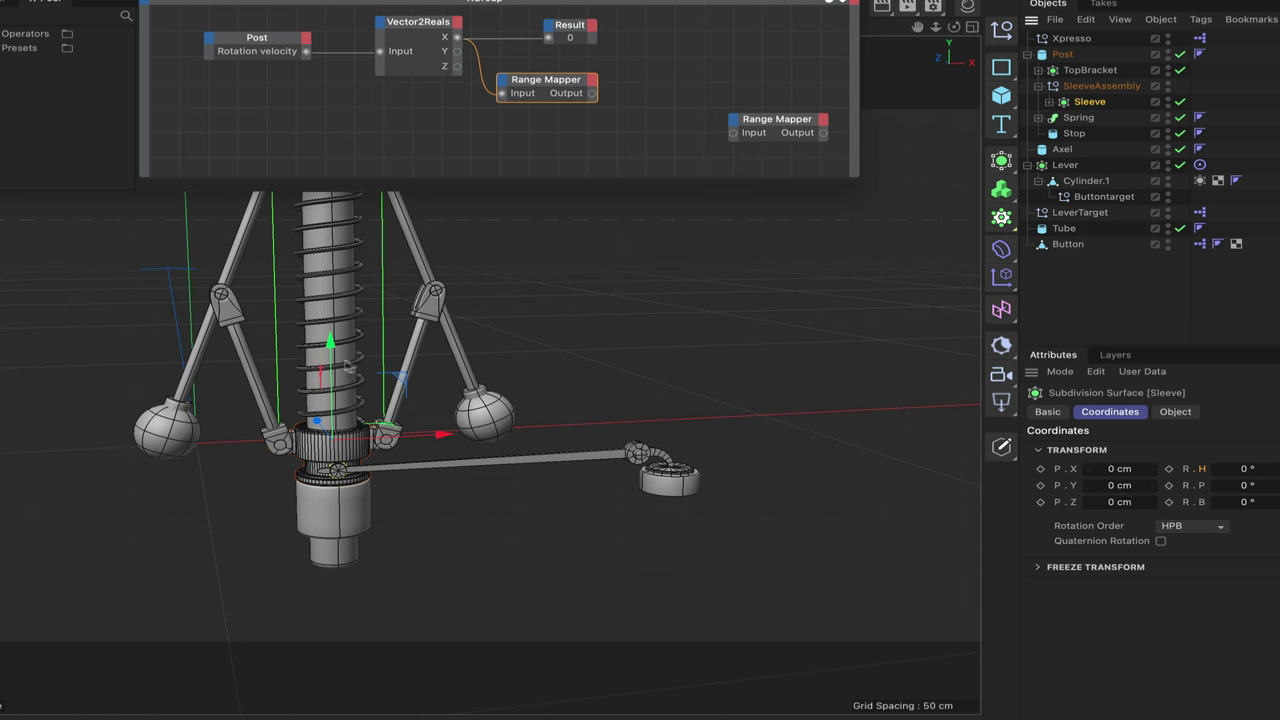
{"action": "left_click_drag", "start_coordinate": [331, 362], "coordinate": [349, 287]}
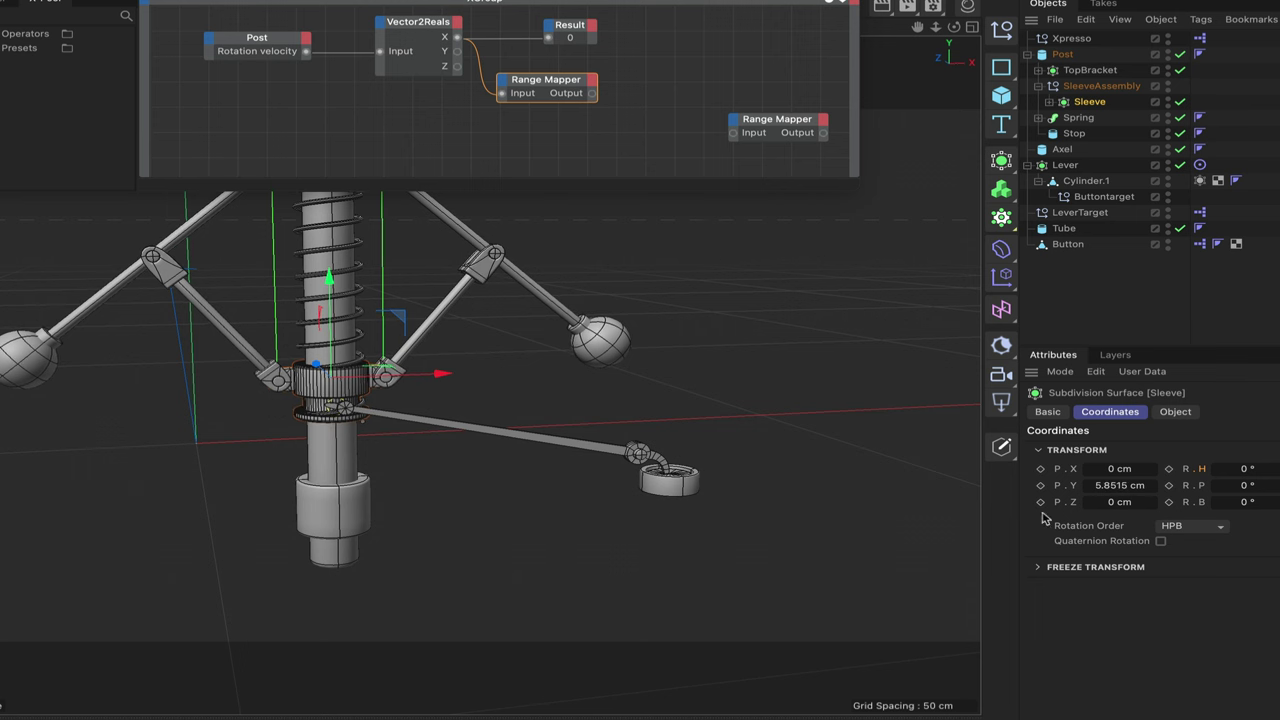
Step: Reset the Sleeve's local Y position to 0 cm so it sits at its lowest point on the Post
{"action": "double_click", "coordinate": [1112, 485]}
{"action": "type", "text": "0"}
{"action": "key", "text": "Return"}
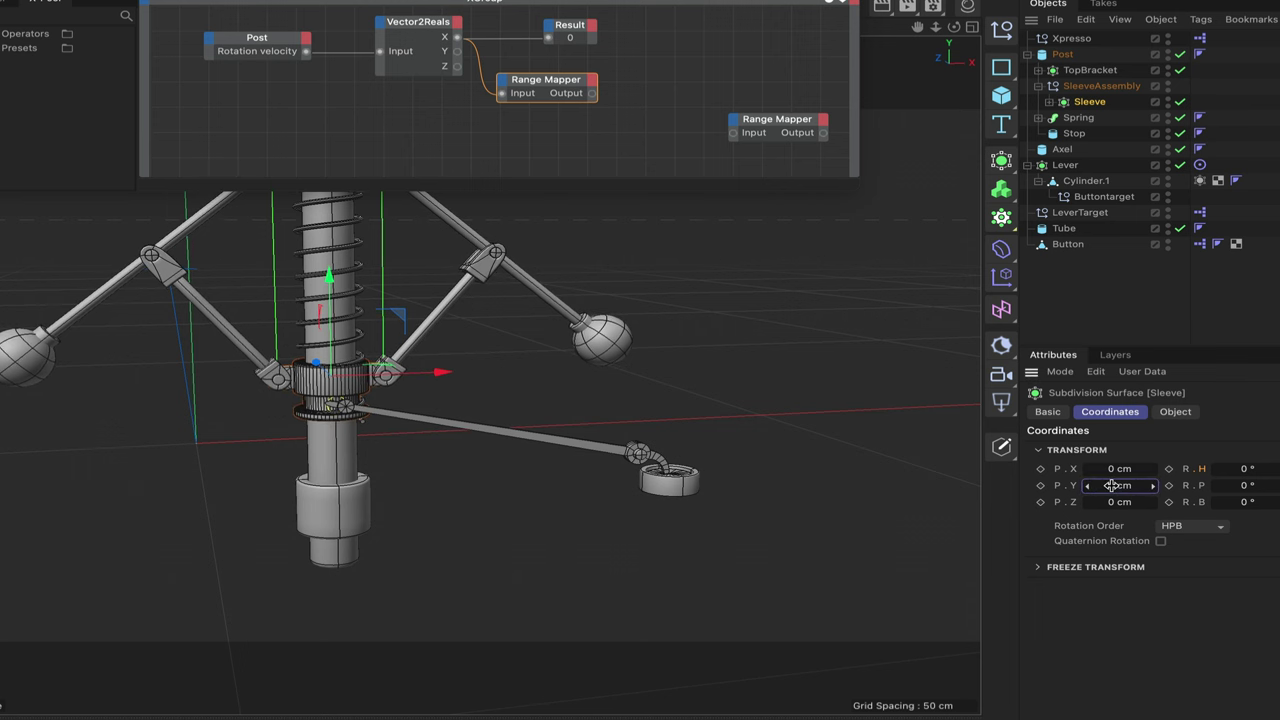
Step: Set the Output Upper value of the Range Mapper fed by Vector2Reals to 6
{"action": "type", "text": "6"}
{"action": "left_click", "coordinate": [566, 86]}
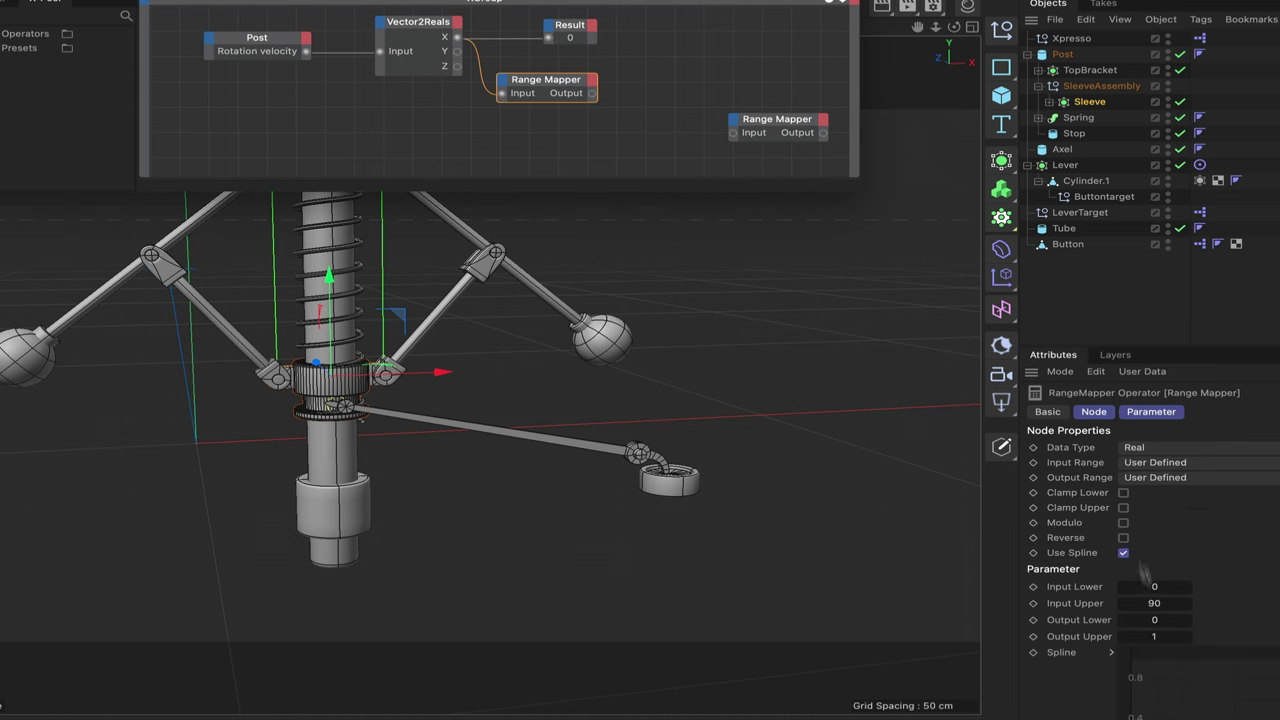
{"action": "double_click", "coordinate": [1158, 637]}
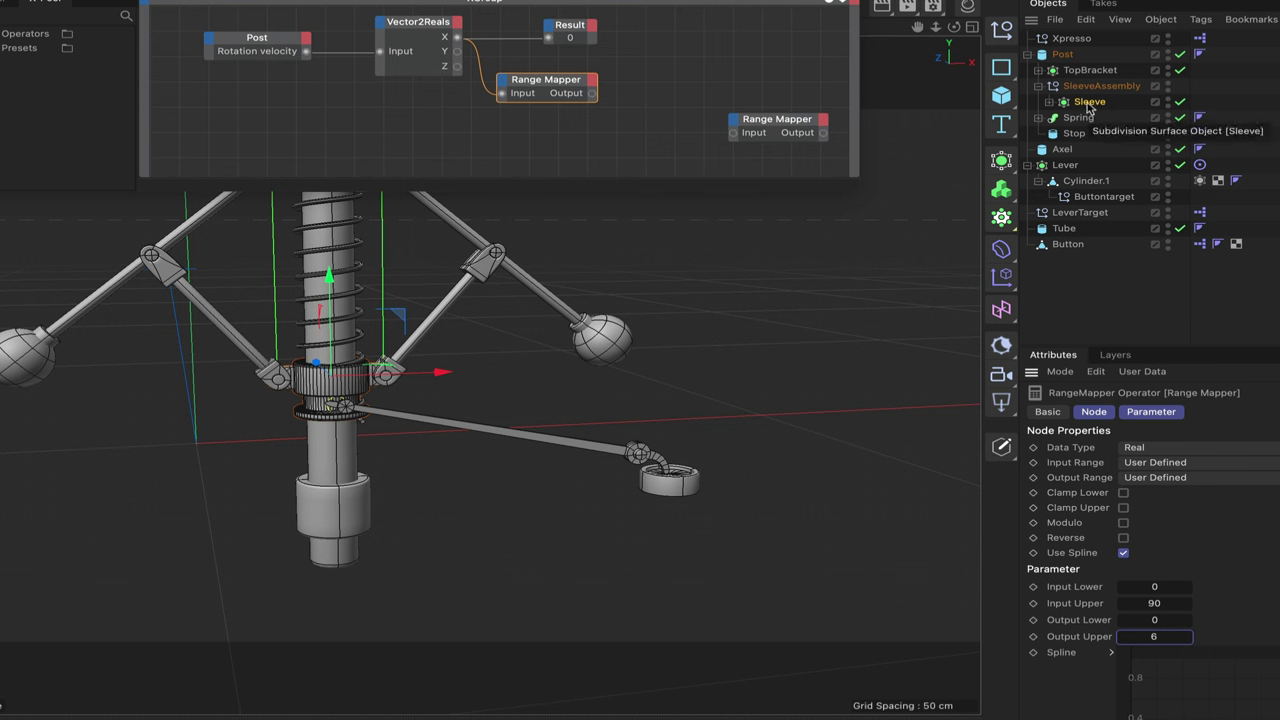
{"action": "key", "text": "BackSpace"}
{"action": "type", "text": "1"}
{"action": "key", "text": "Return"}
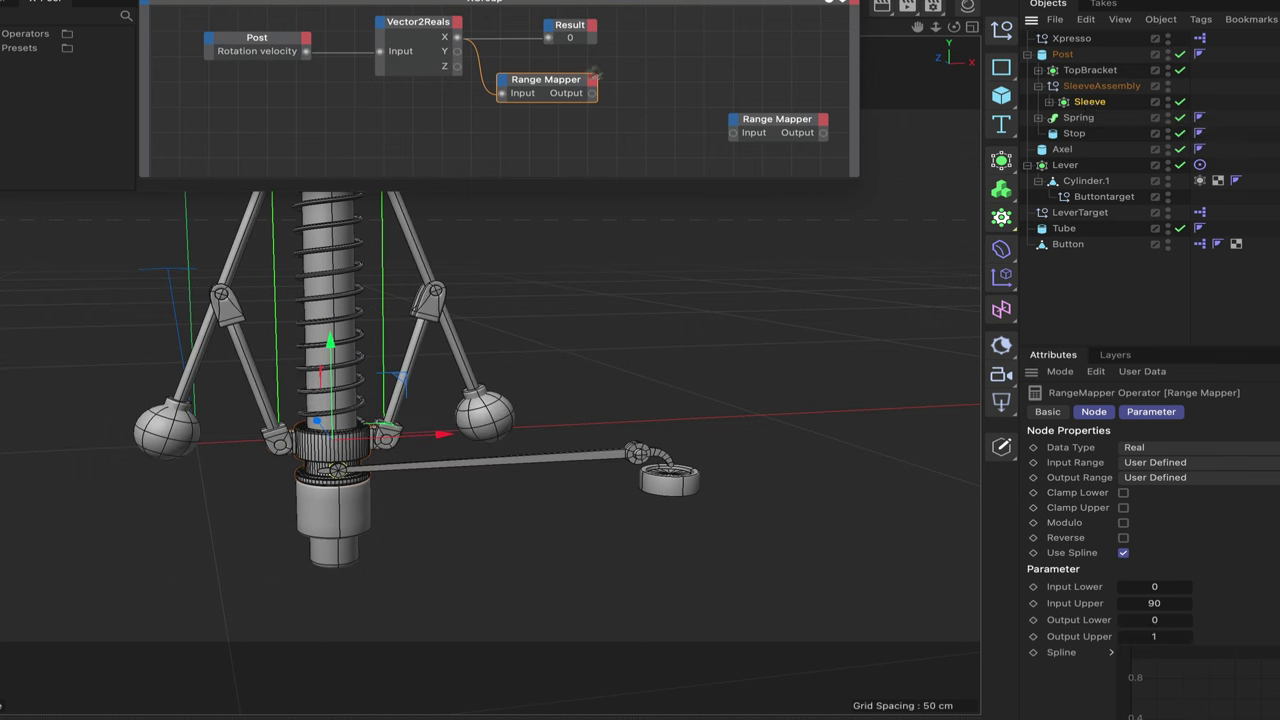
{"action": "double_click", "coordinate": [1154, 636]}
{"action": "type", "text": "6"}
{"action": "key", "text": "Return"}
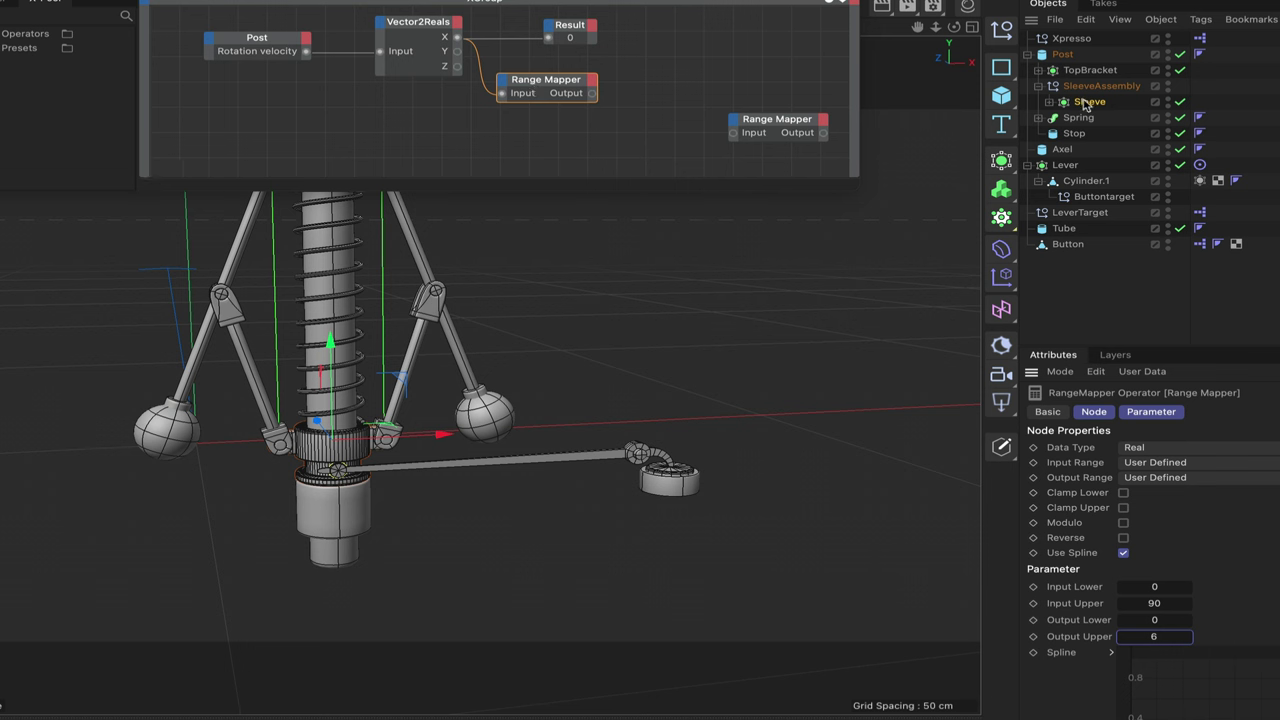
Step: Add the Sleeve object to the XPresso graph and connect the first Range Mapper's Output to its Position . Y input
{"action": "left_click_drag", "start_coordinate": [1088, 104], "coordinate": [830, 94]}
{"action": "left_click_drag", "start_coordinate": [676, 97], "coordinate": [676, 95]}
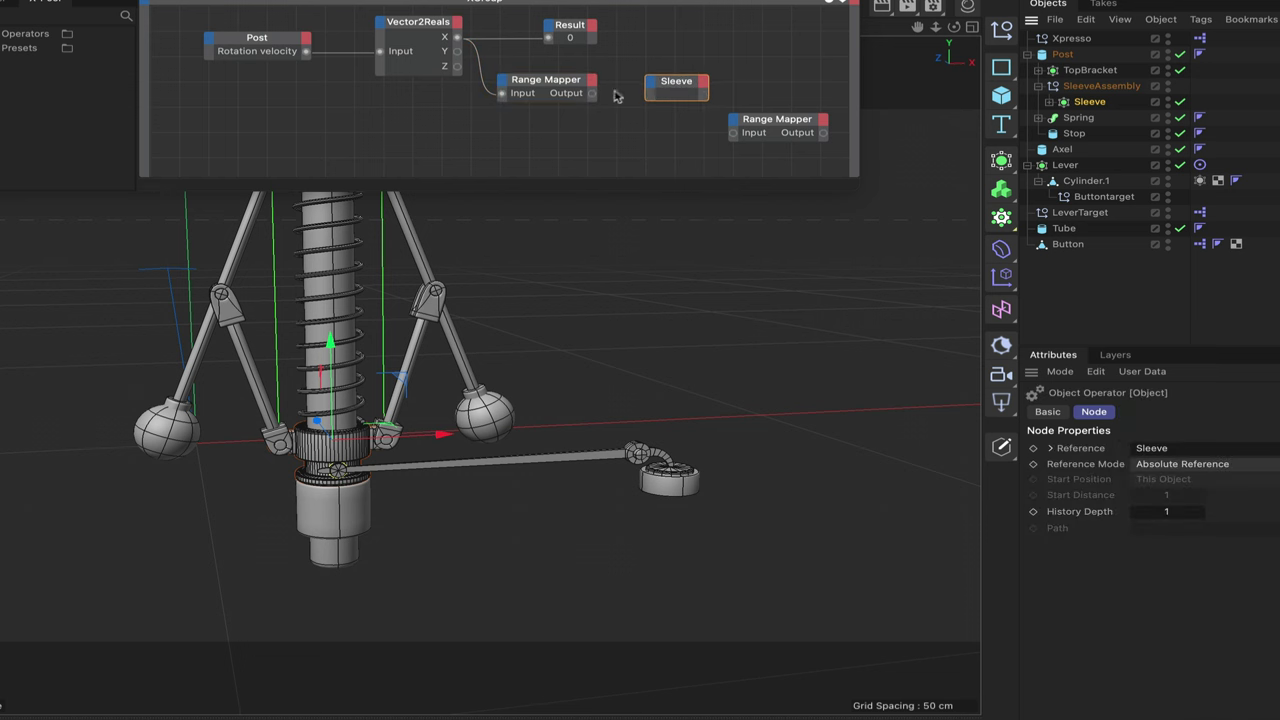
{"action": "left_click_drag", "start_coordinate": [592, 95], "coordinate": [652, 86]}
{"action": "mouse_move", "coordinate": [690, 131]}
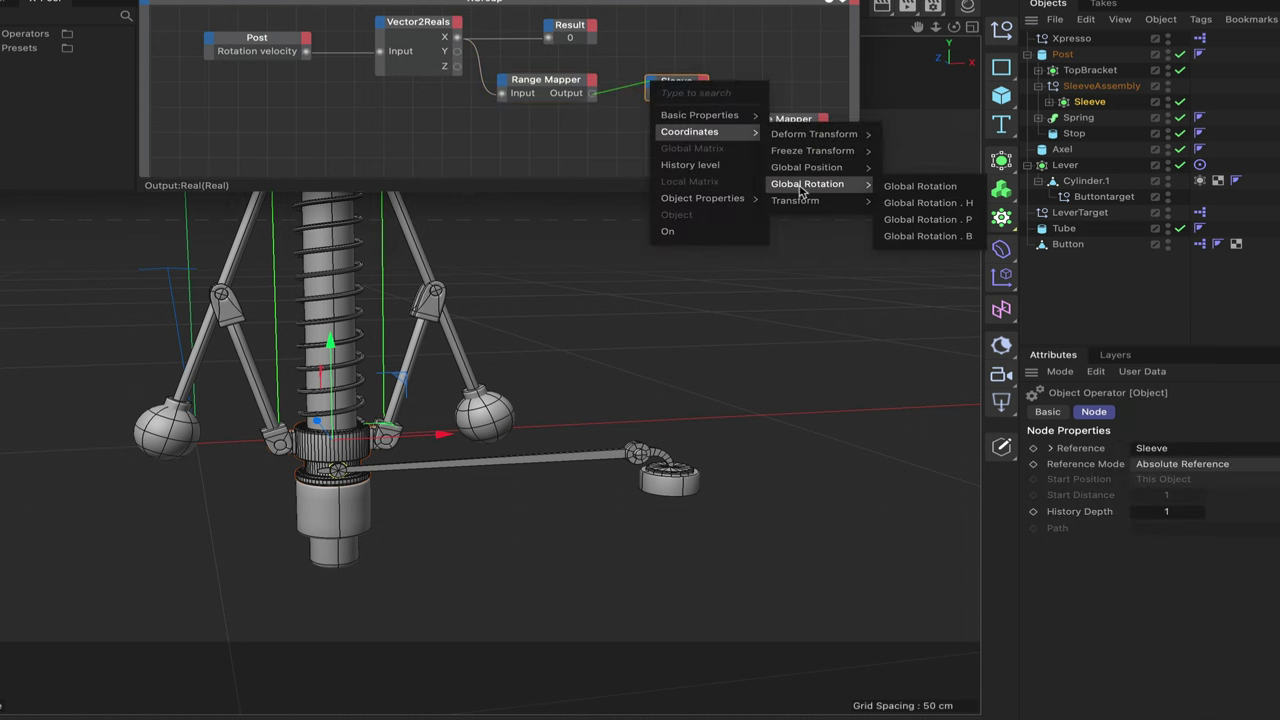
{"action": "mouse_move", "coordinate": [806, 200]}
{"action": "mouse_move", "coordinate": [927, 203]}
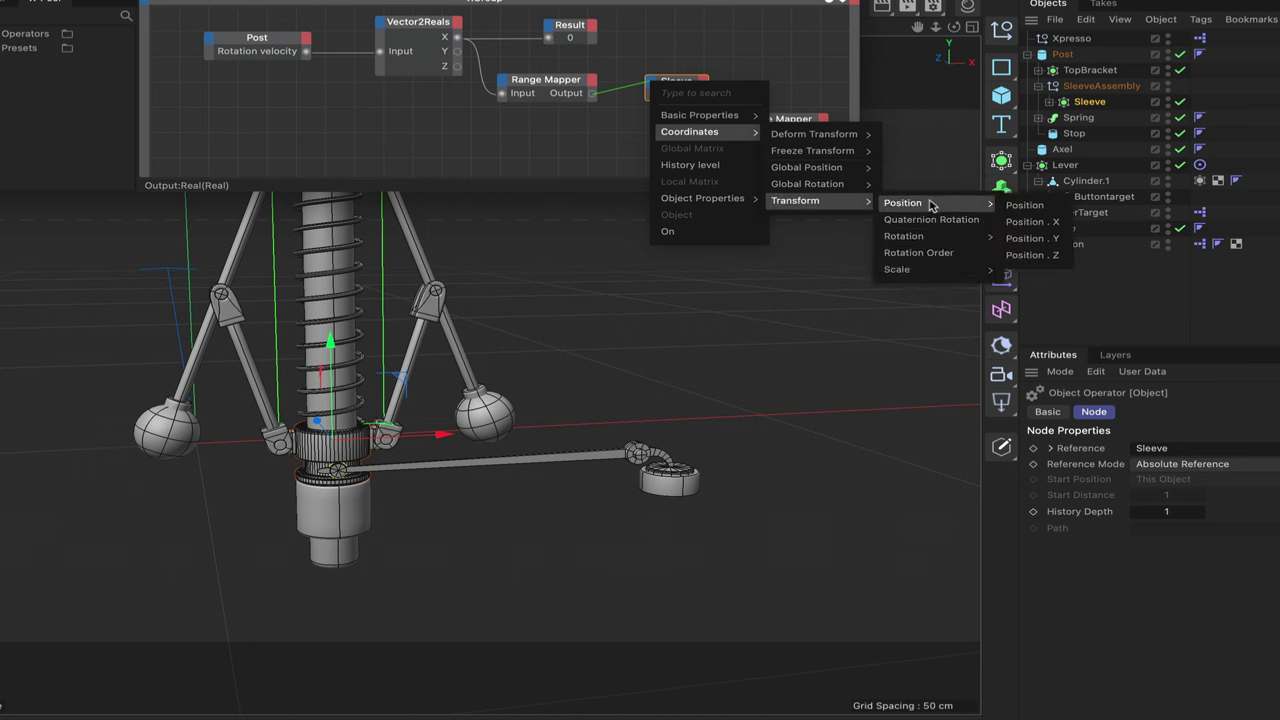
{"action": "left_click", "coordinate": [1032, 238]}
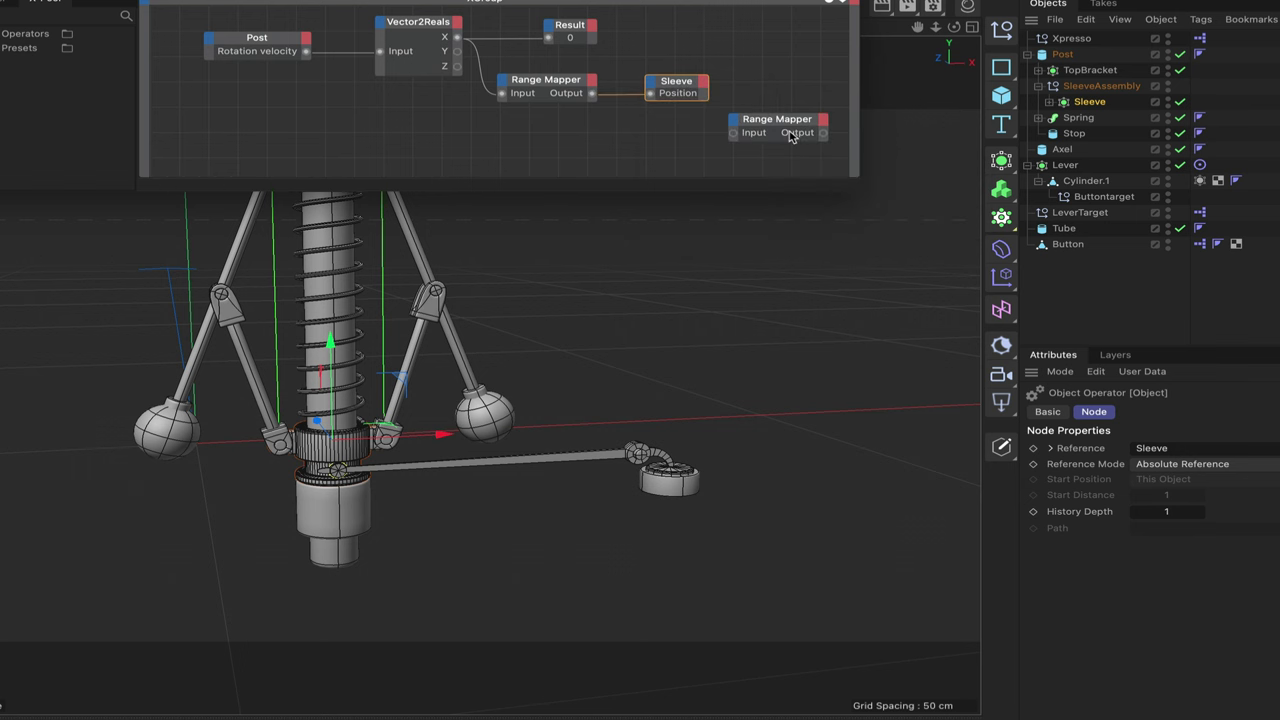
{"action": "left_click", "coordinate": [700, 89]}
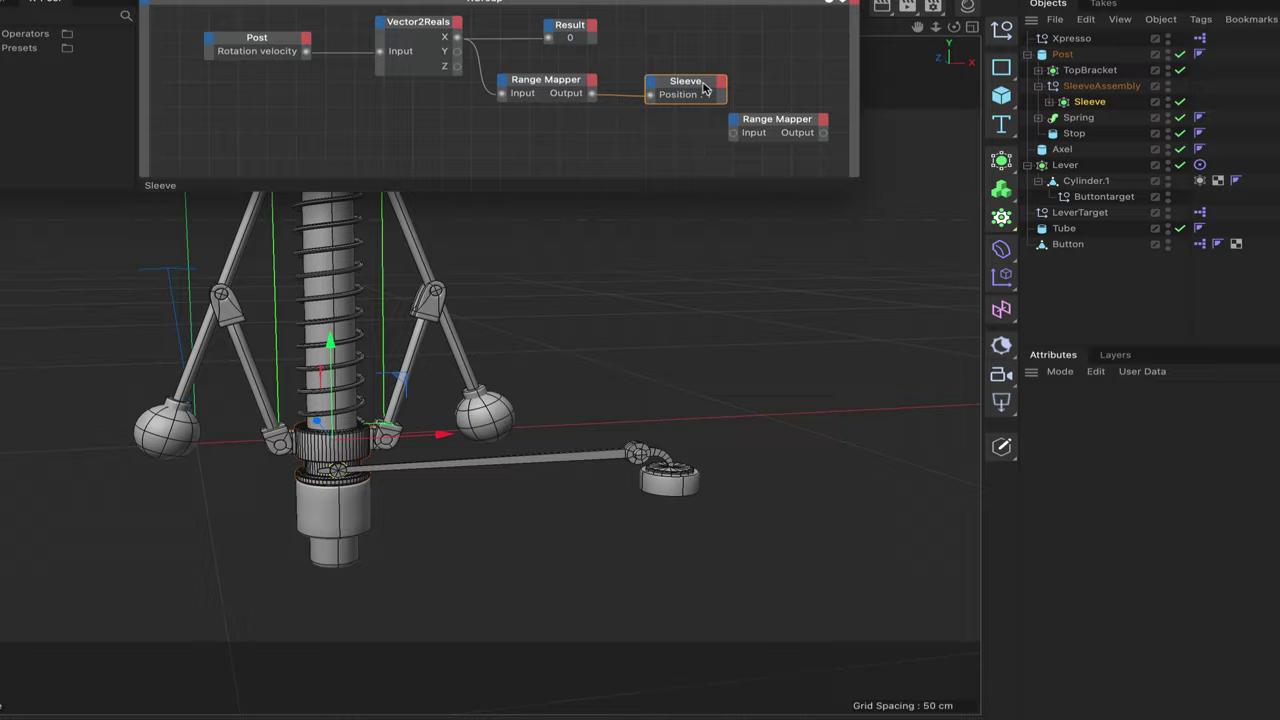
{"action": "left_click_drag", "start_coordinate": [782, 124], "coordinate": [828, 113]}
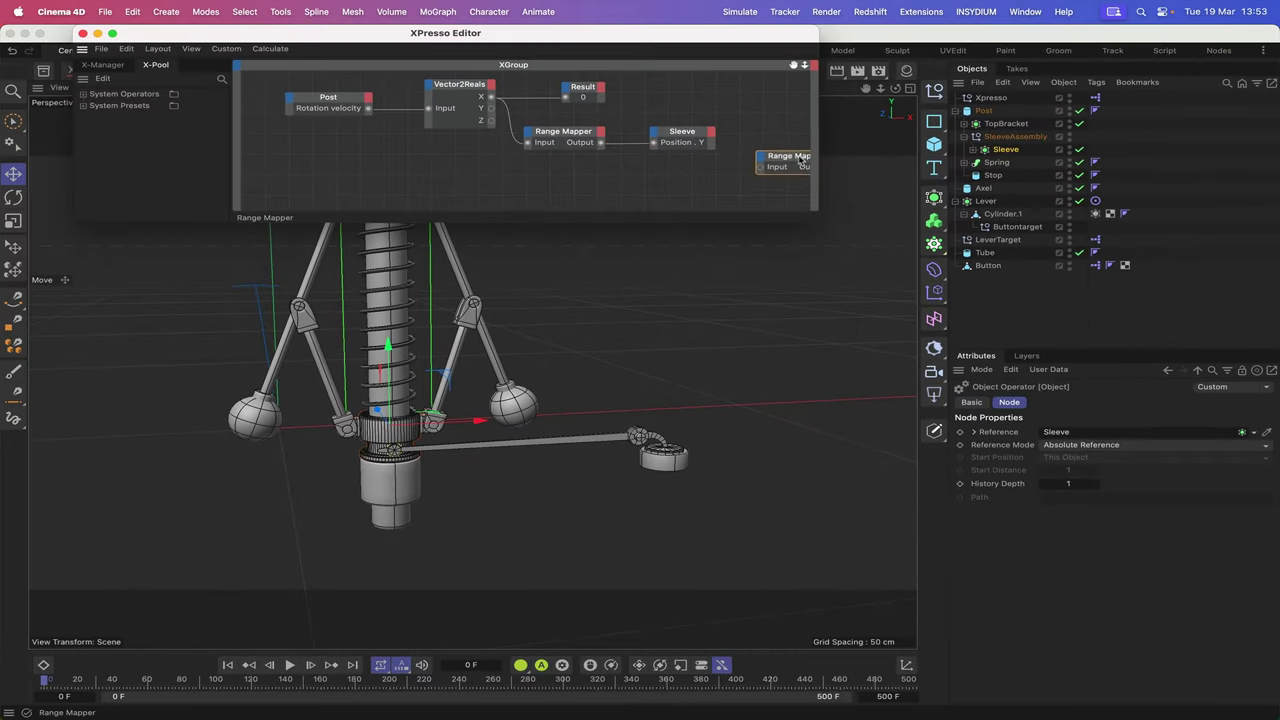
{"action": "left_click_drag", "start_coordinate": [800, 160], "coordinate": [802, 163]}
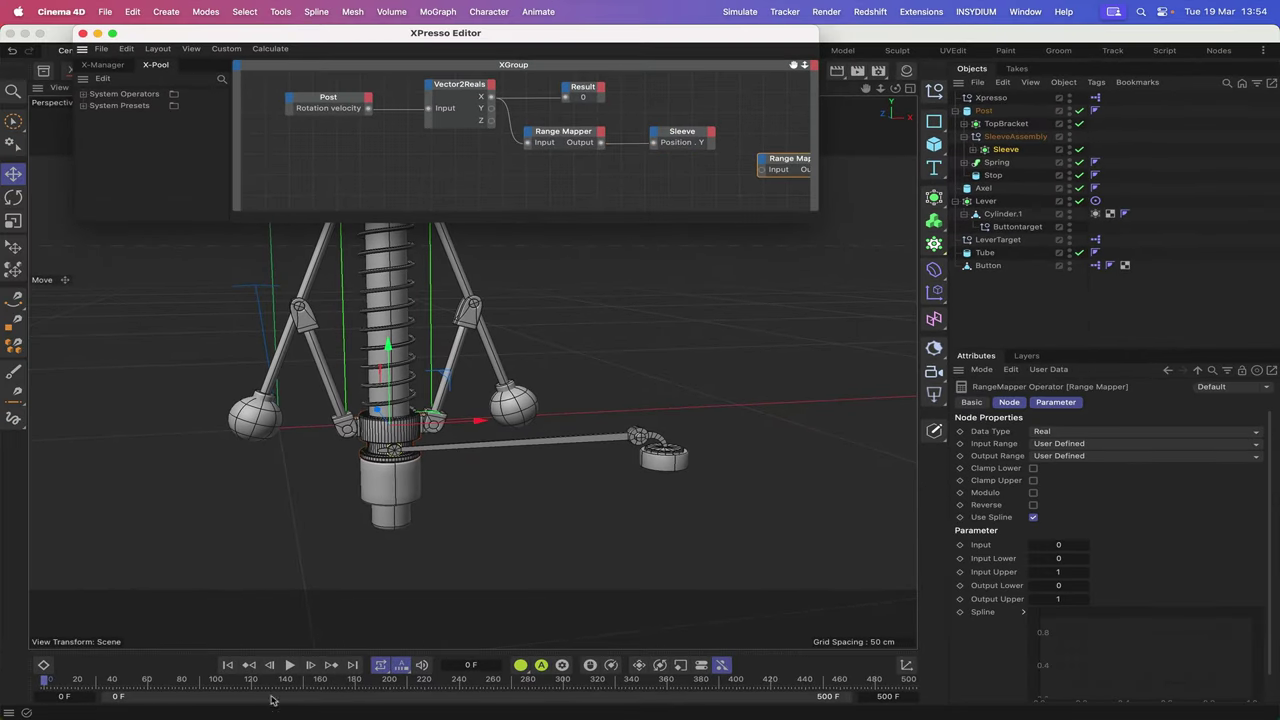
Step: Play the animation from frame 0 to check how the Sleeve responds to the Post's rotation velocity
{"action": "left_click", "coordinate": [227, 665]}
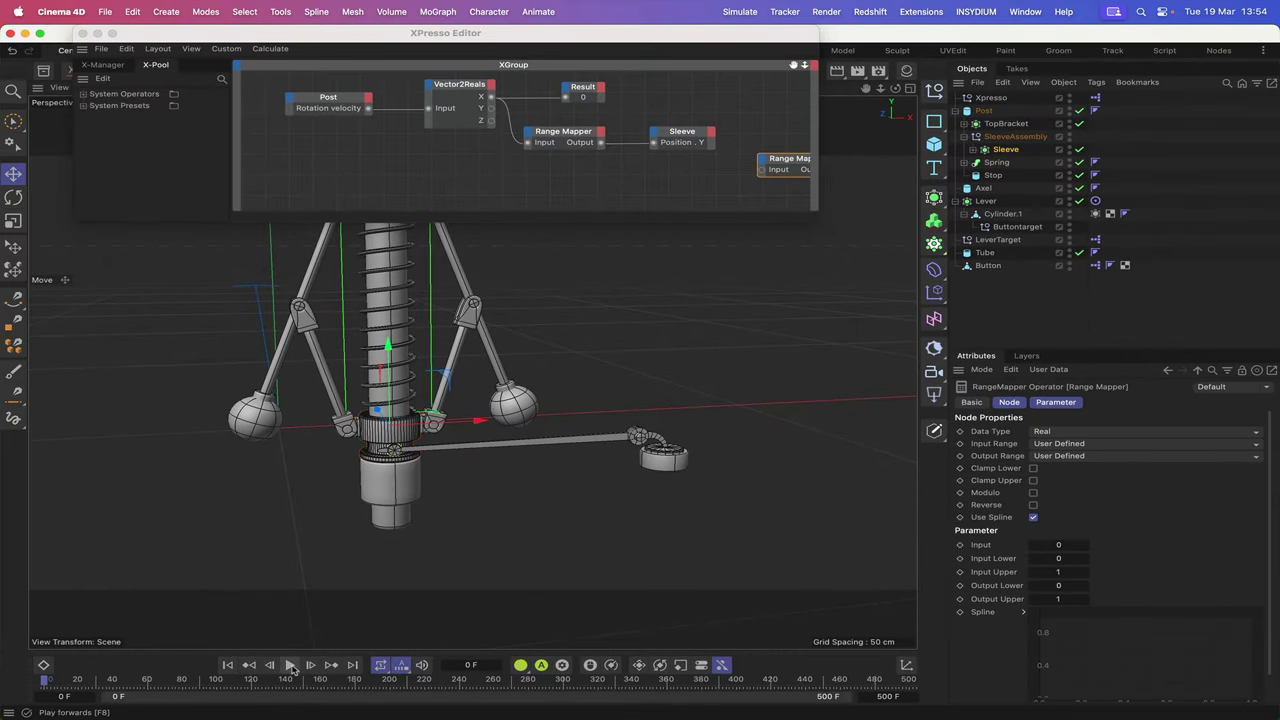
{"action": "left_click", "coordinate": [291, 666]}
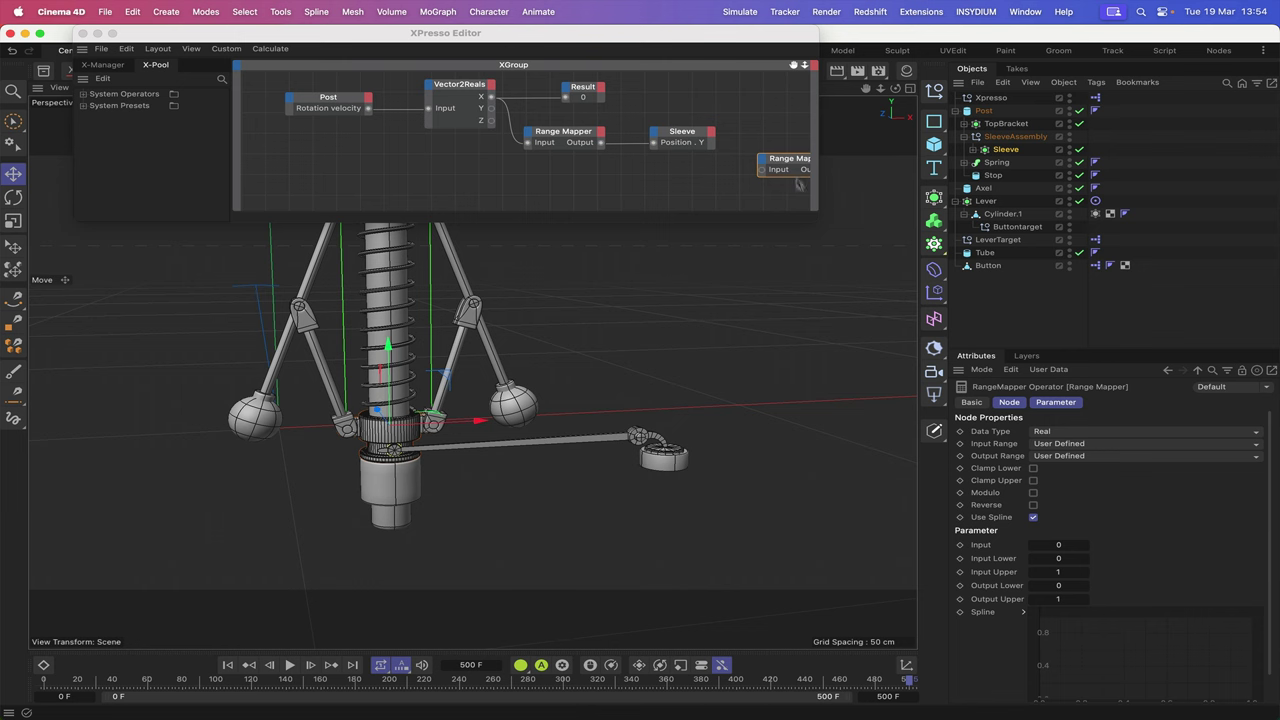
Step: Add a Position . Y output to the Sleeve node and connect it to the unused Range Mapper's Input
{"action": "left_click_drag", "start_coordinate": [813, 222], "coordinate": [880, 230]}
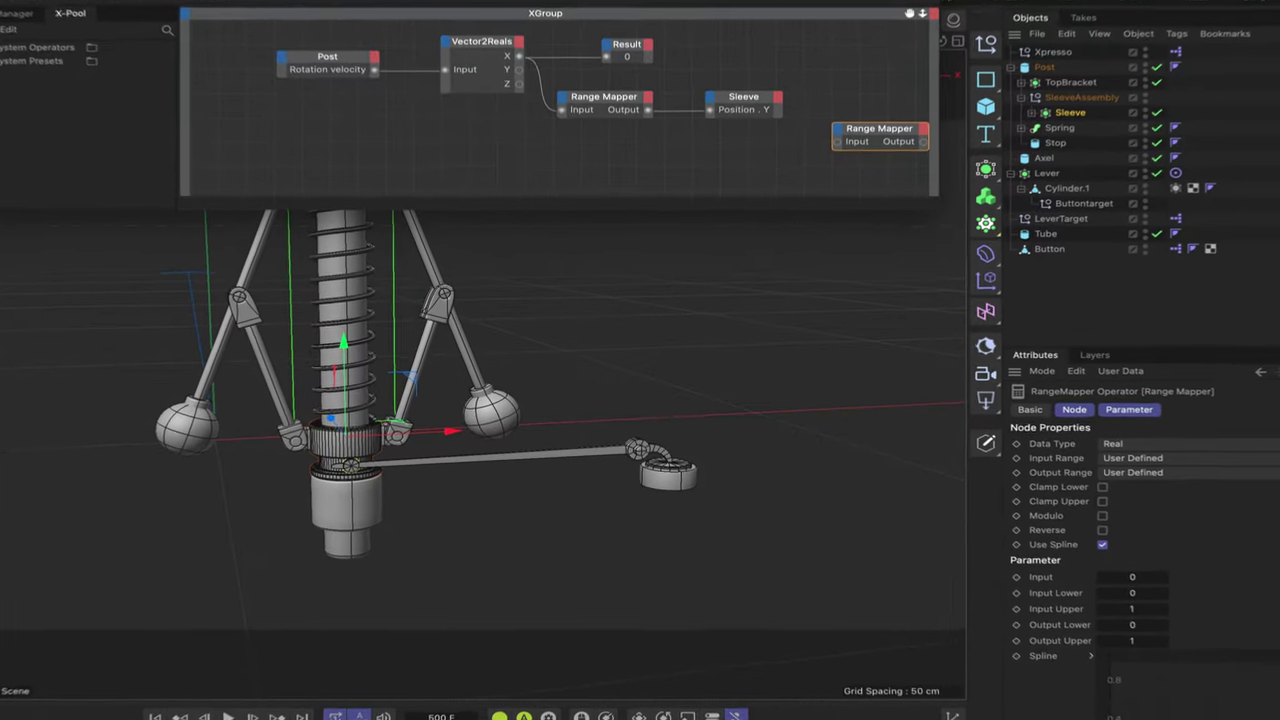
{"action": "left_click_drag", "start_coordinate": [430, 2], "coordinate": [414, 2]}
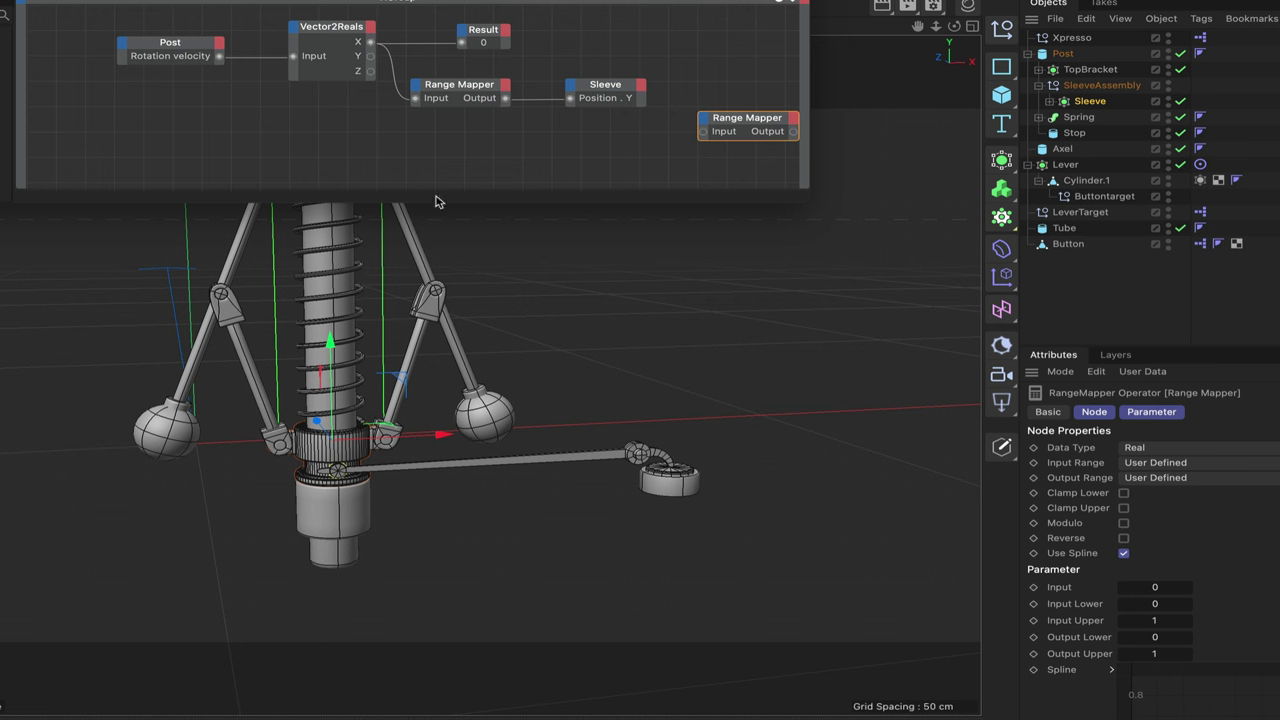
{"action": "left_click", "coordinate": [643, 86]}
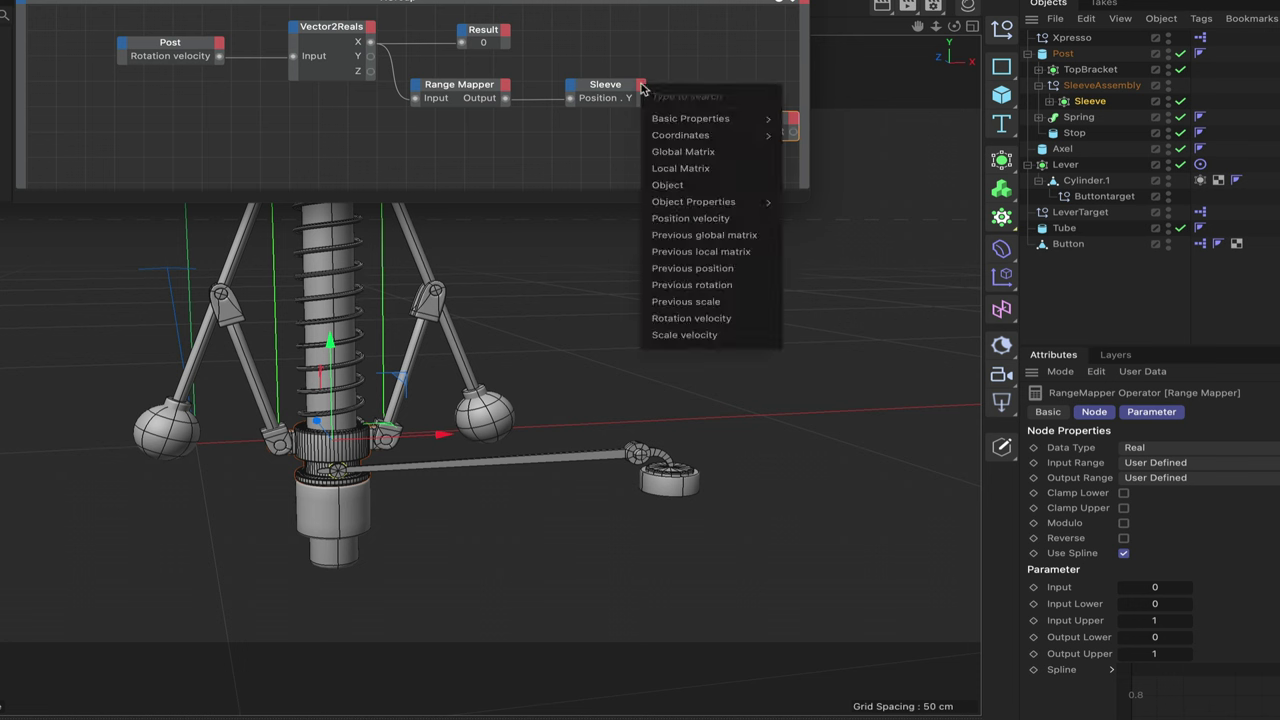
{"action": "mouse_move", "coordinate": [758, 138]}
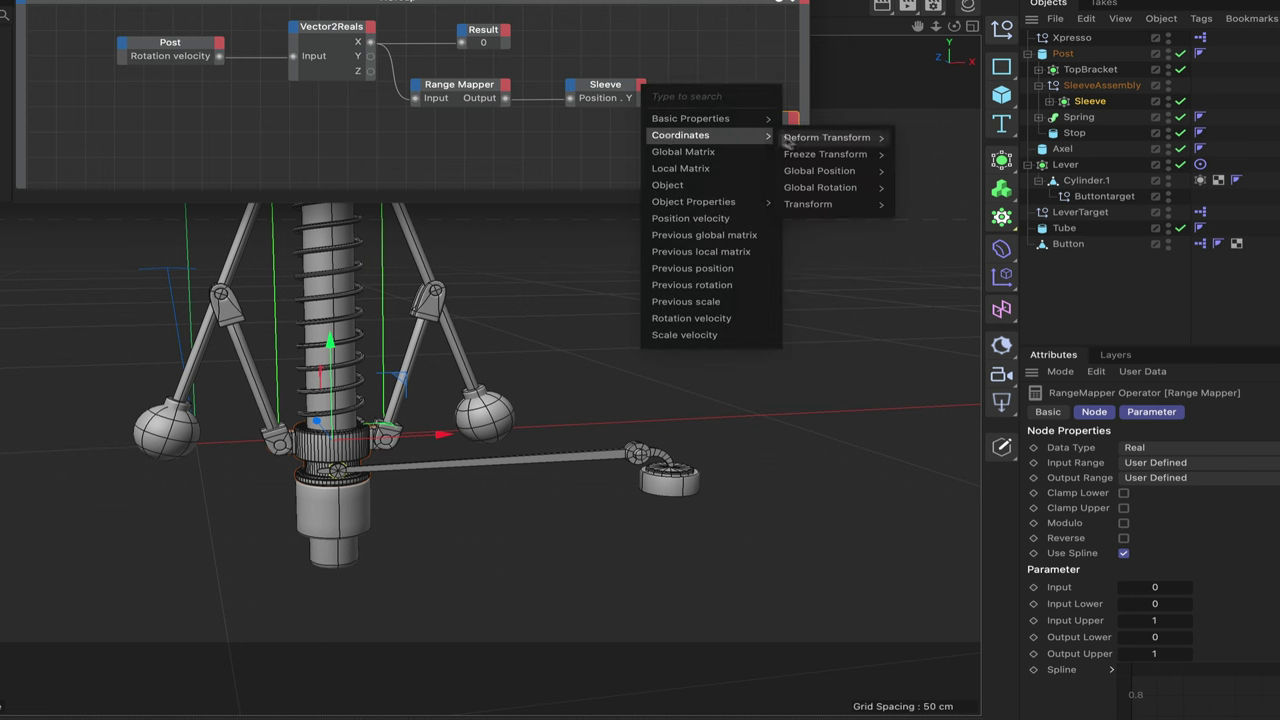
{"action": "mouse_move", "coordinate": [820, 206]}
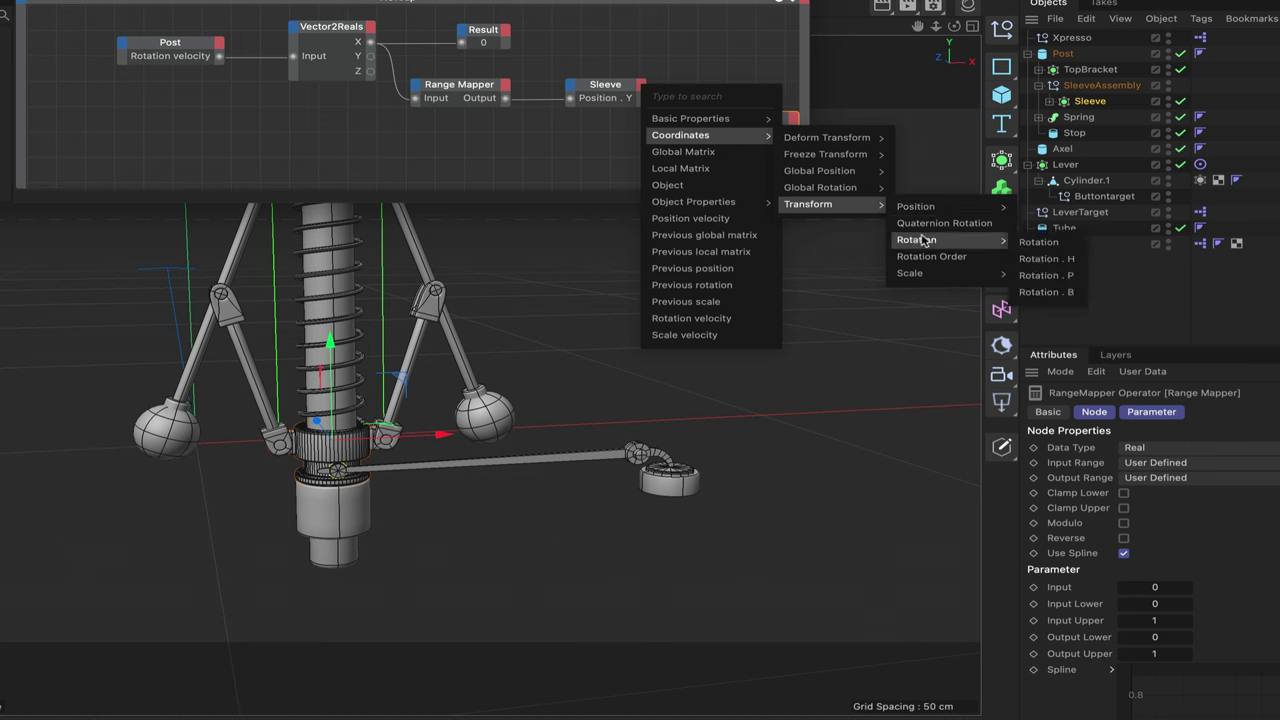
{"action": "mouse_move", "coordinate": [930, 207]}
{"action": "left_click", "coordinate": [1066, 243]}
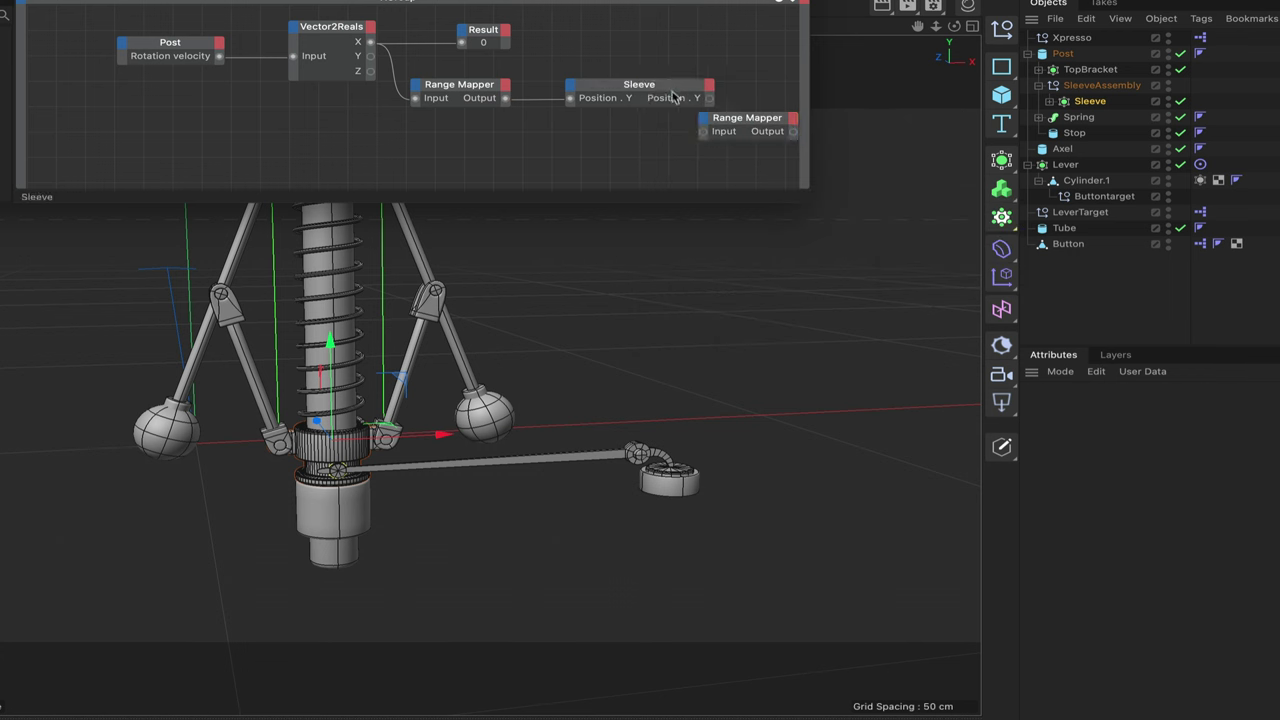
{"action": "left_click_drag", "start_coordinate": [755, 118], "coordinate": [795, 88]}
{"action": "left_click_drag", "start_coordinate": [709, 98], "coordinate": [745, 99]}
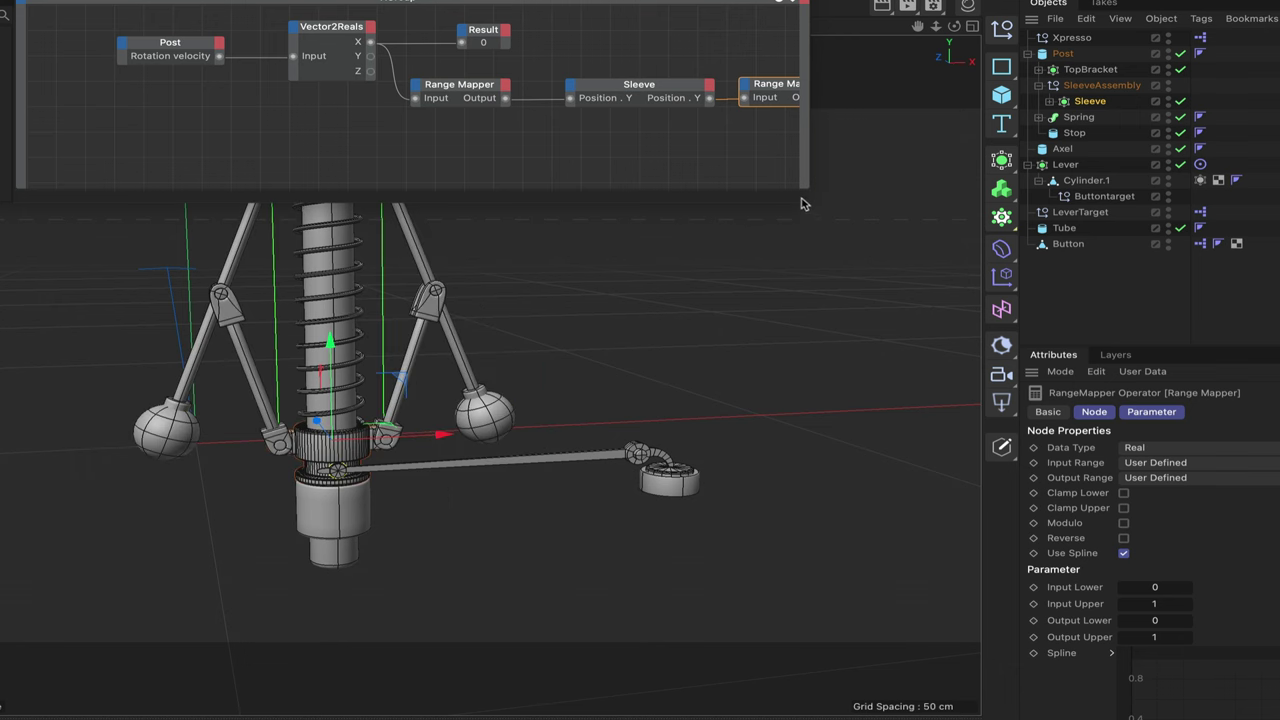
Step: Enlarge the XPresso workspace and add the Spring's Helix object as a node with a Height input
{"action": "left_click_drag", "start_coordinate": [805, 197], "coordinate": [1097, 212]}
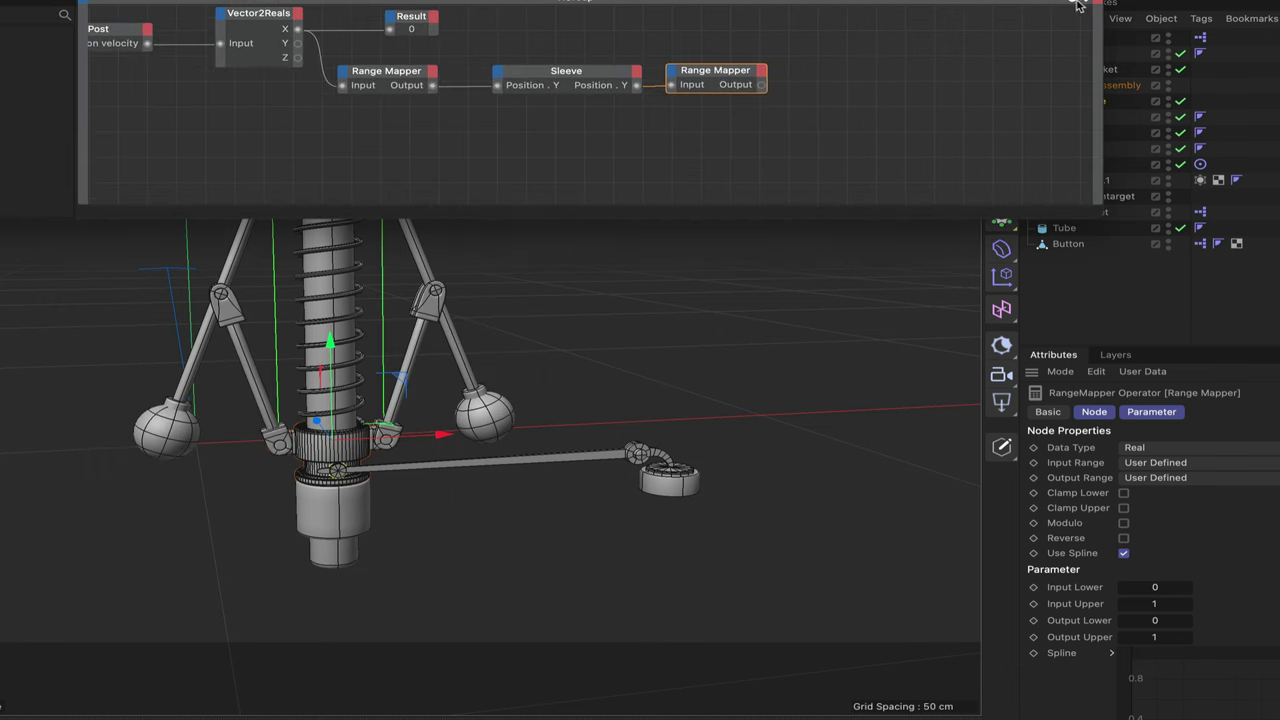
{"action": "left_click_drag", "start_coordinate": [800, 2], "coordinate": [372, 2]}
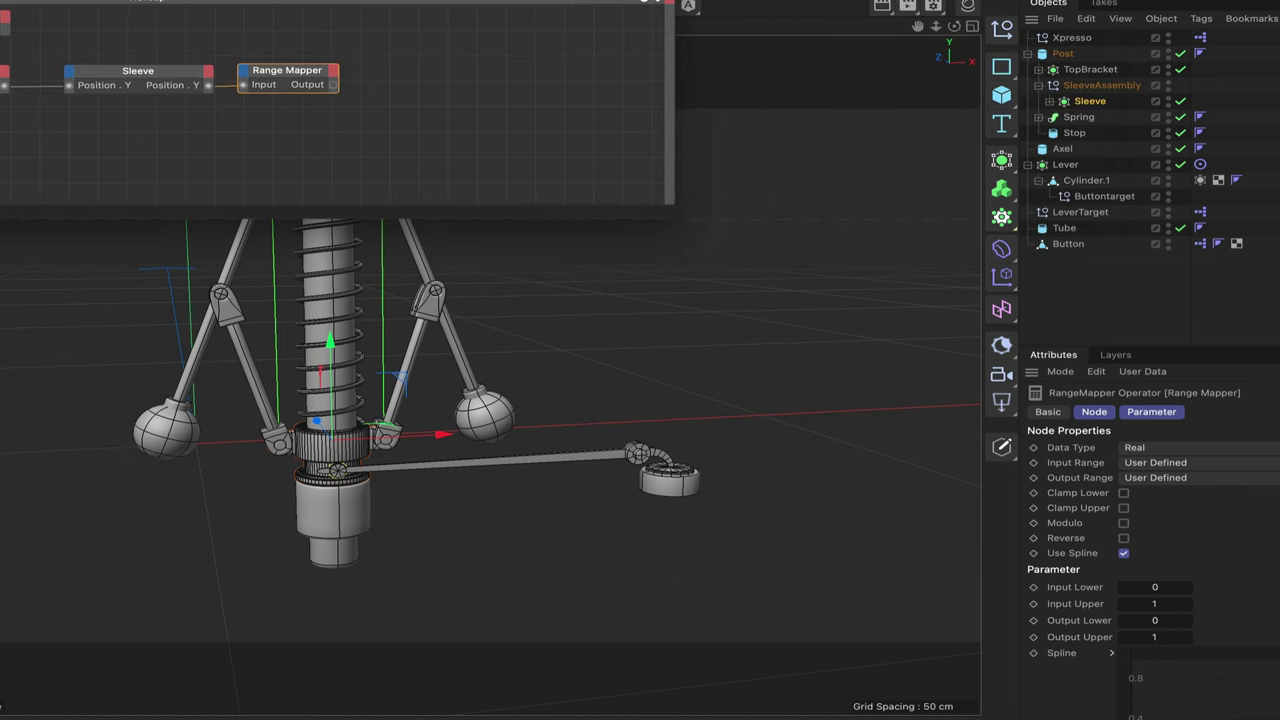
{"action": "left_click_drag", "start_coordinate": [274, 74], "coordinate": [331, 74]}
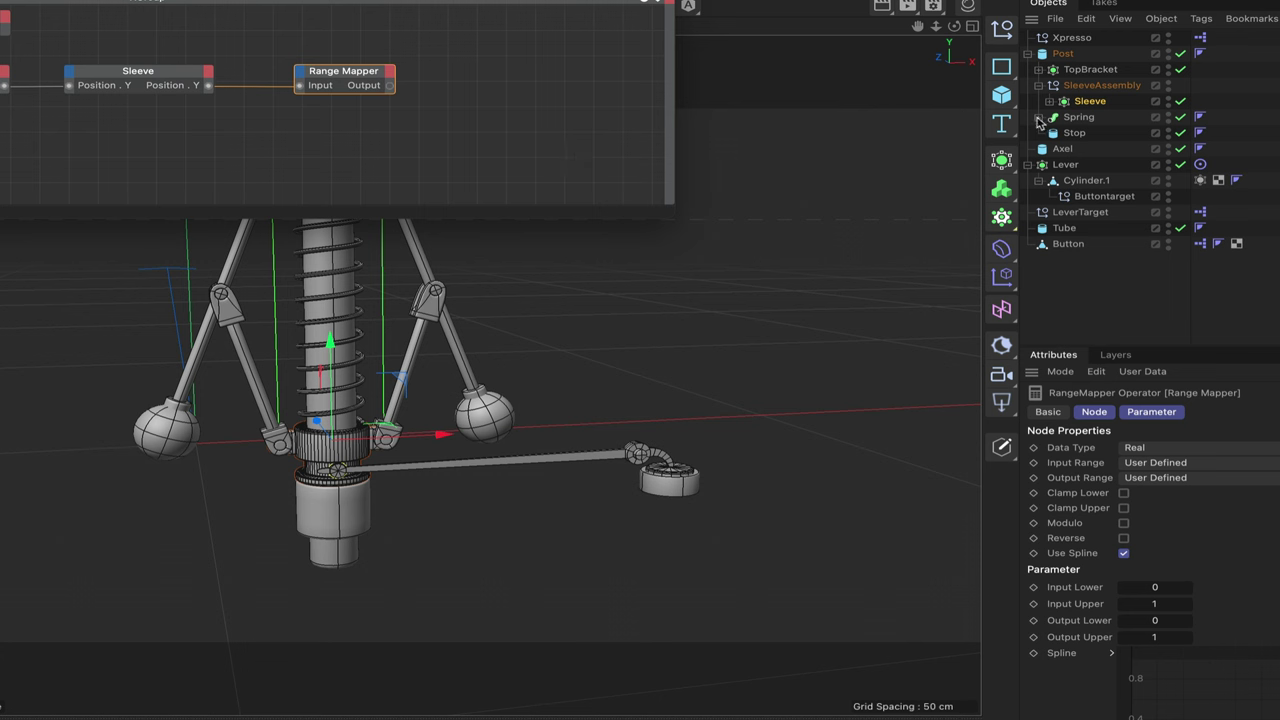
{"action": "left_click", "coordinate": [1038, 119]}
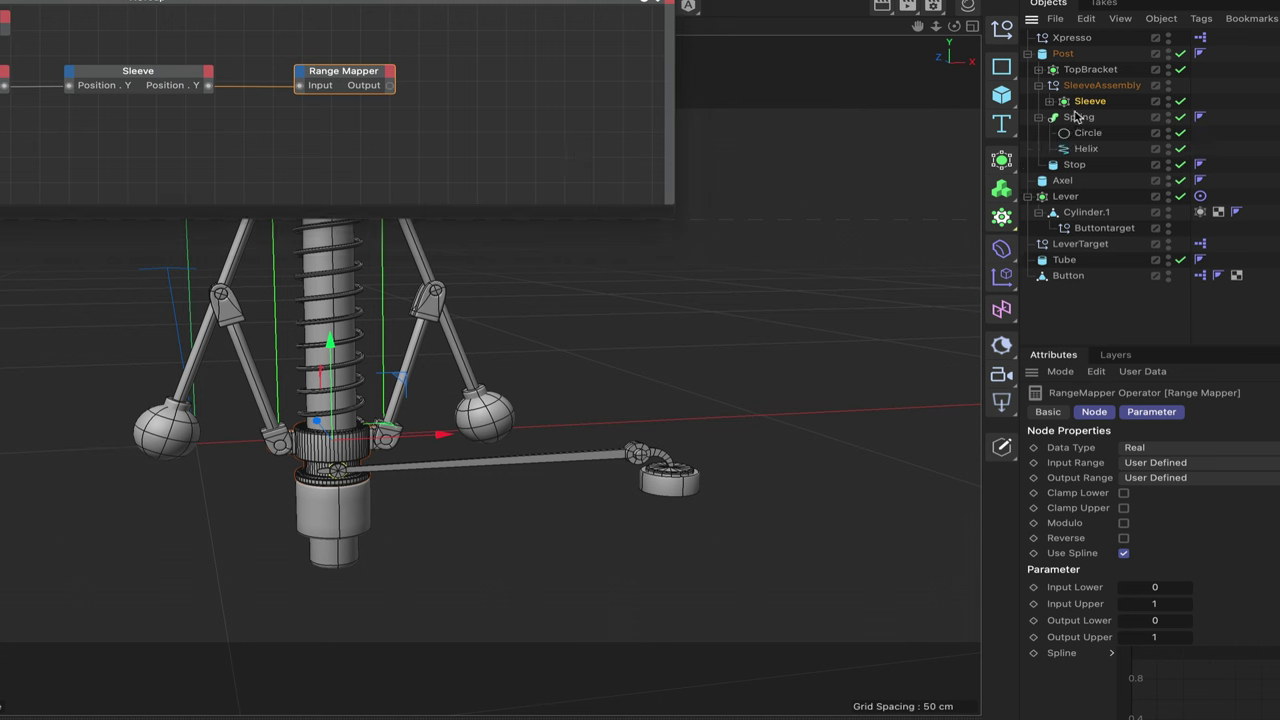
{"action": "left_click", "coordinate": [1083, 149]}
{"action": "left_click_drag", "start_coordinate": [535, 84], "coordinate": [535, 84]}
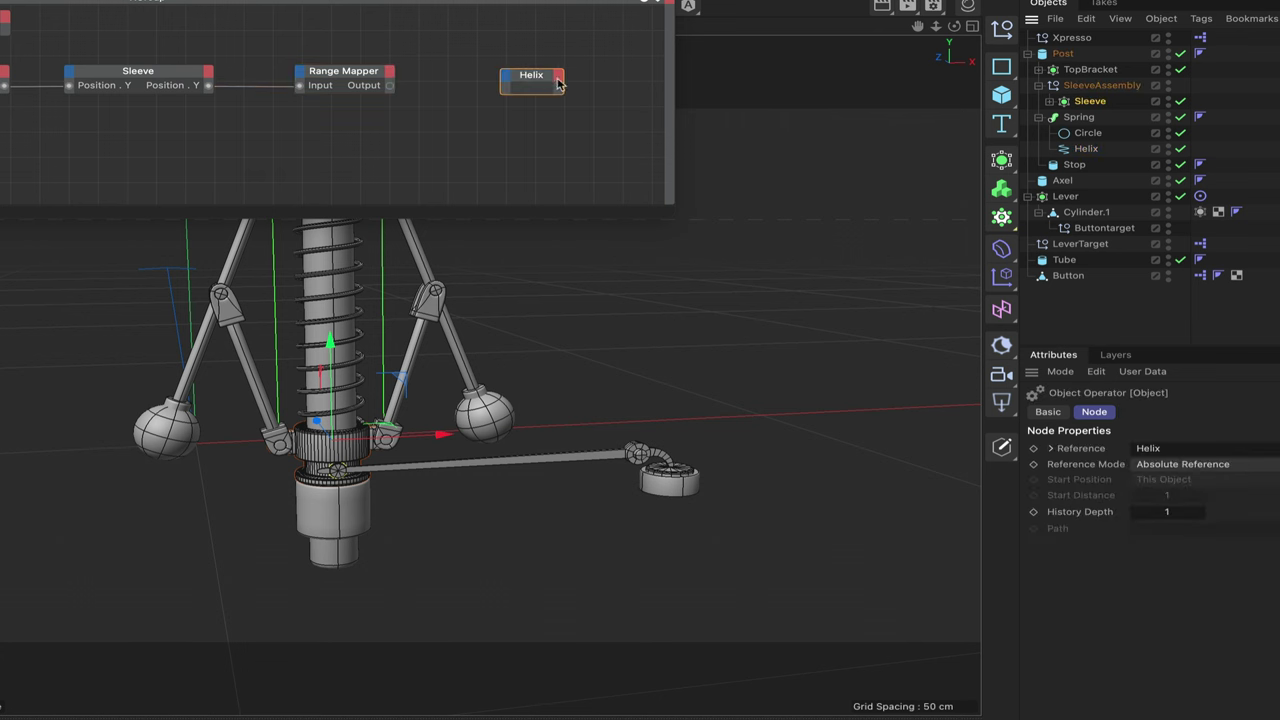
{"action": "left_click", "coordinate": [506, 76]}
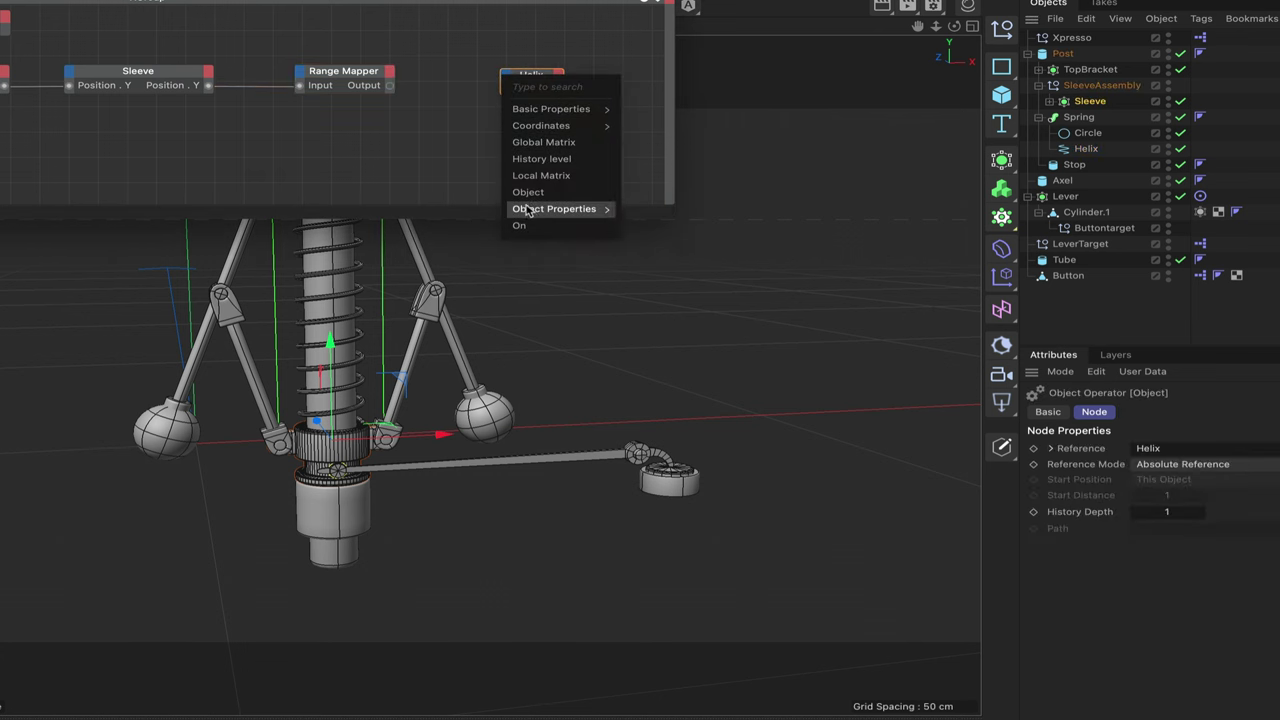
{"action": "mouse_move", "coordinate": [530, 209]}
{"action": "left_click", "coordinate": [655, 261]}
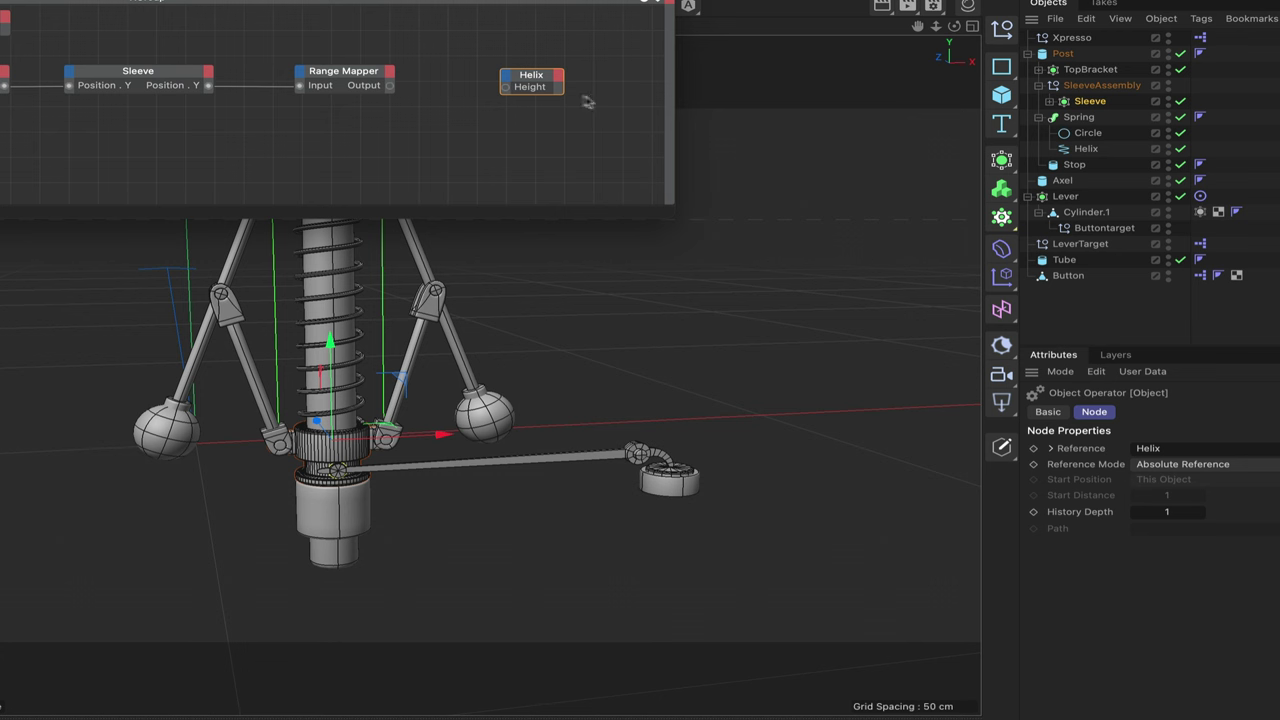
Step: Check the Helix spline's Height in its object properties
{"action": "left_click", "coordinate": [1086, 148]}
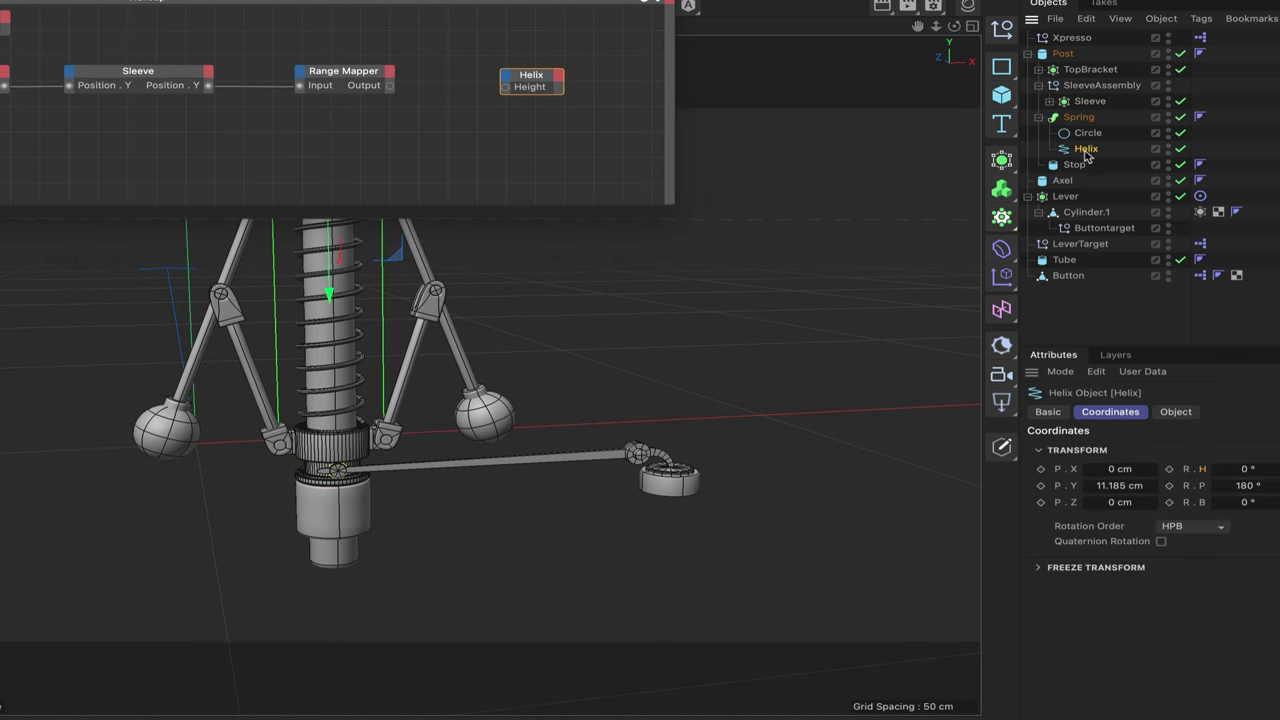
{"action": "left_click", "coordinate": [1176, 412]}
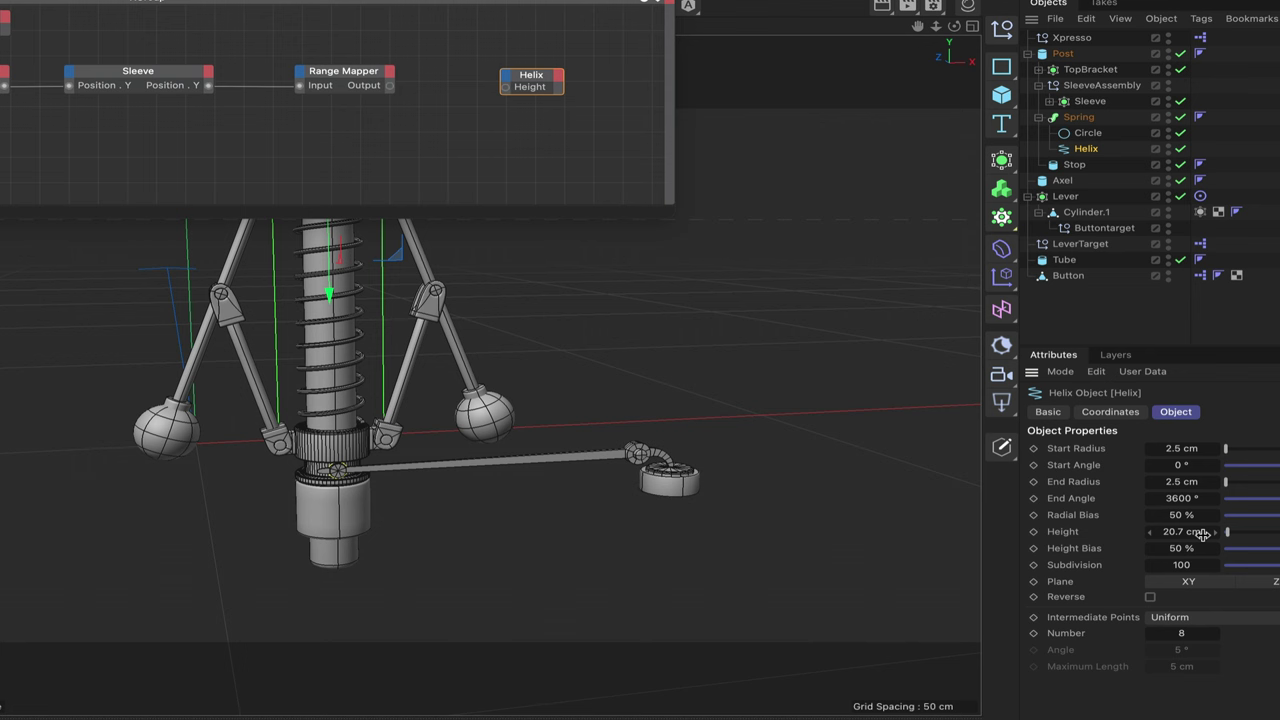
{"action": "left_click_drag", "start_coordinate": [630, 2], "coordinate": [13, 2]}
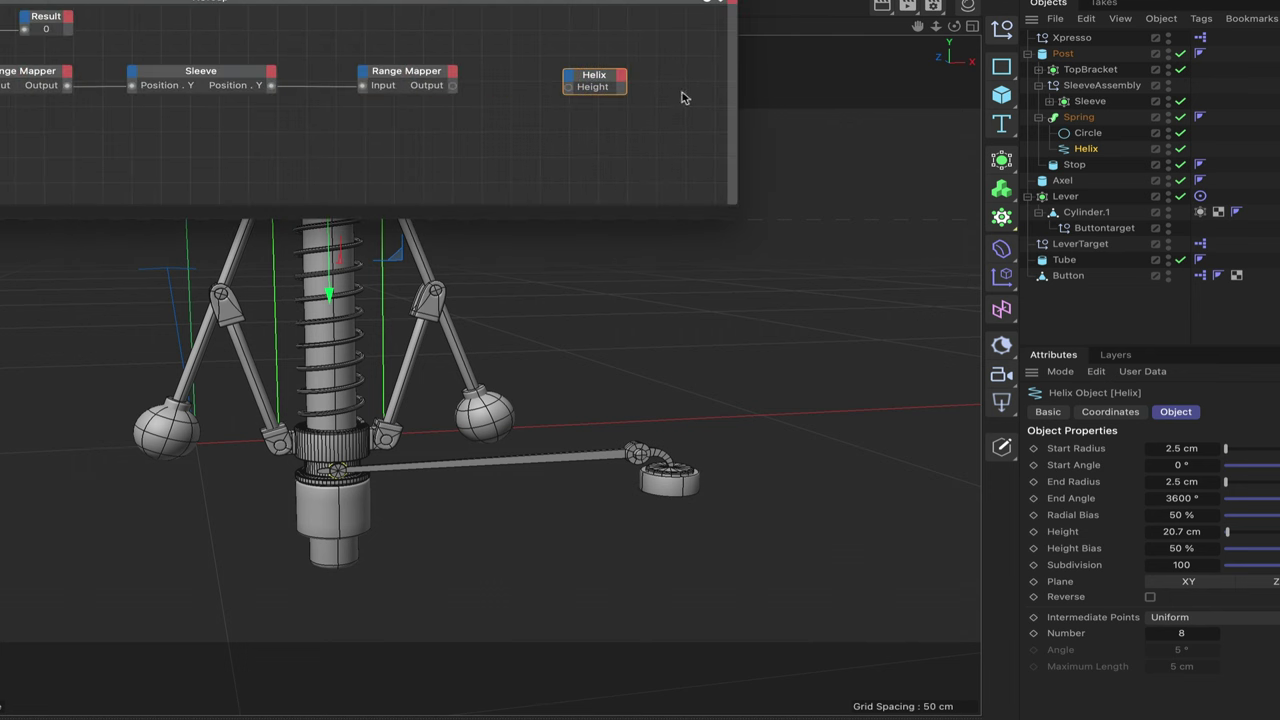
Step: Open the second Range Mapper's Output Lower value for editing, and check the first Range Mapper's output range
{"action": "left_click", "coordinate": [435, 73]}
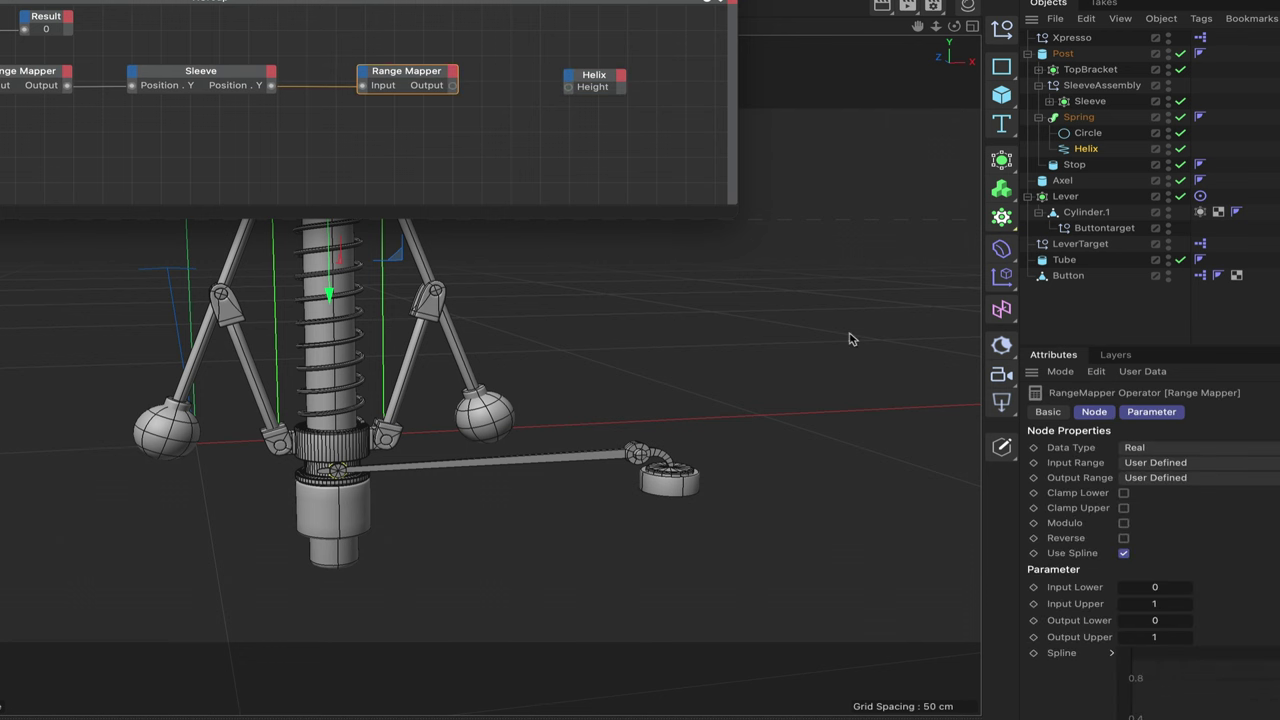
{"action": "left_click", "coordinate": [1156, 620]}
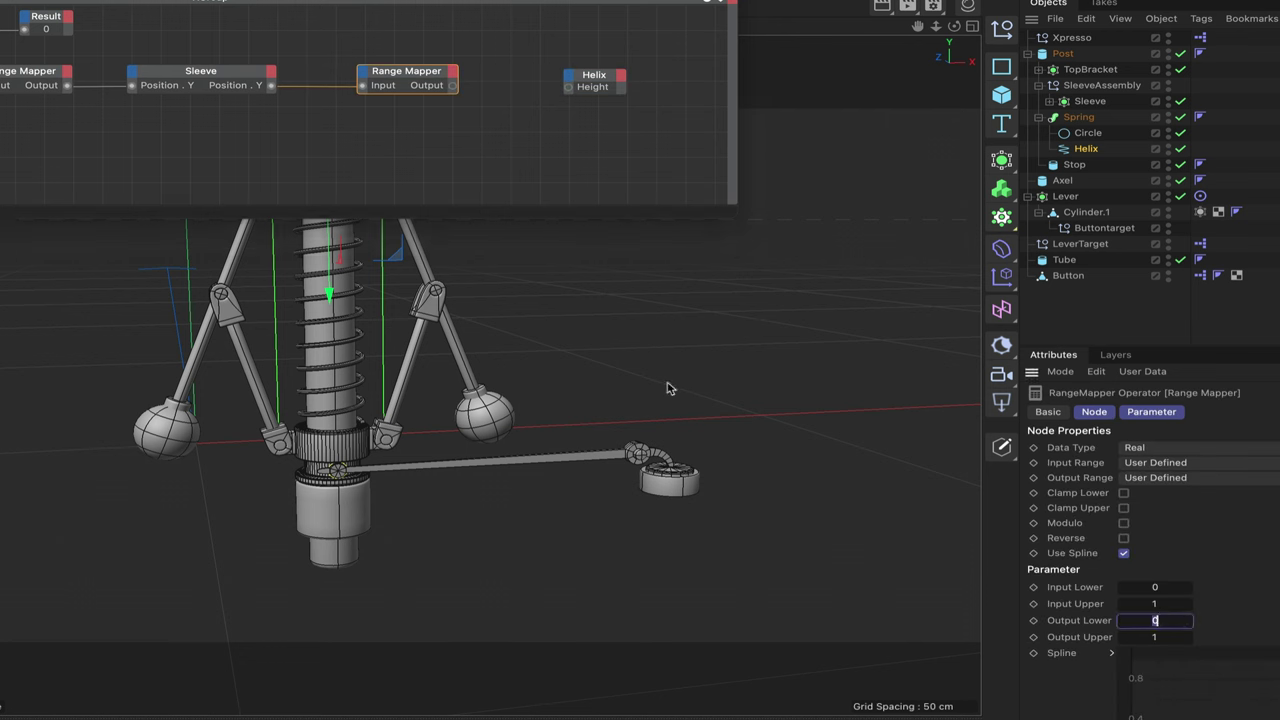
{"action": "left_click", "coordinate": [232, 79]}
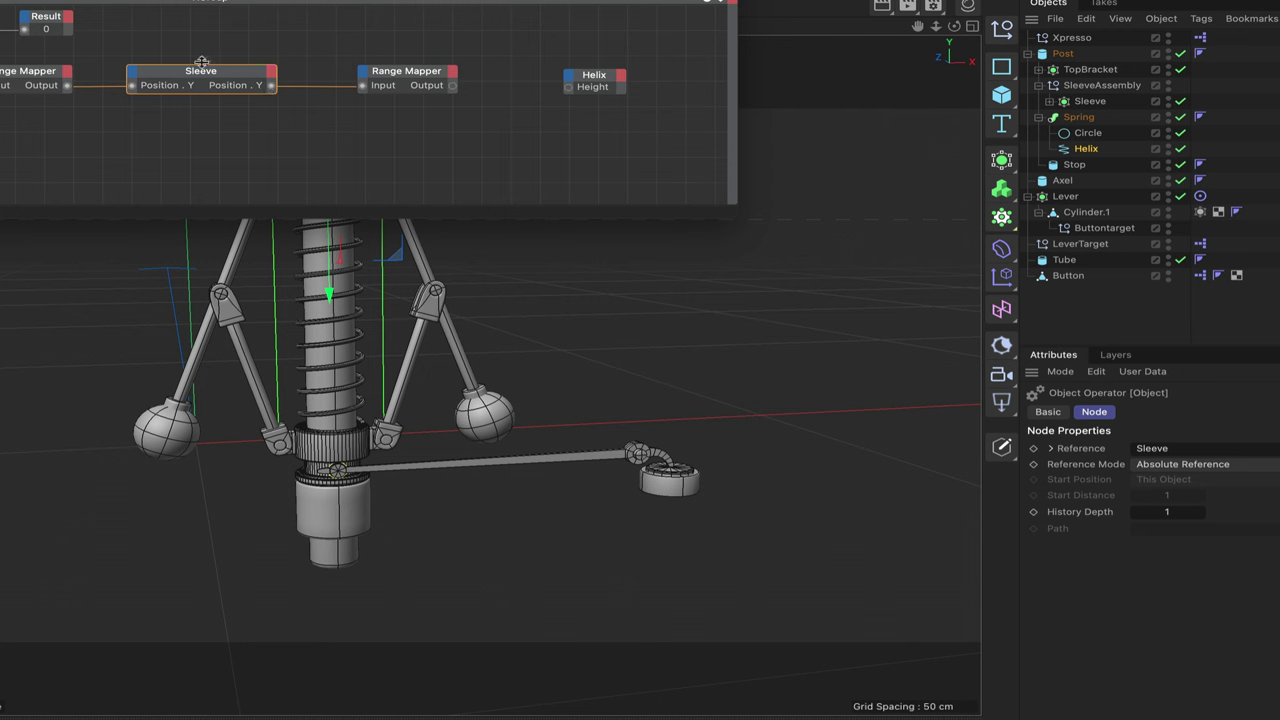
{"action": "left_click", "coordinate": [34, 76]}
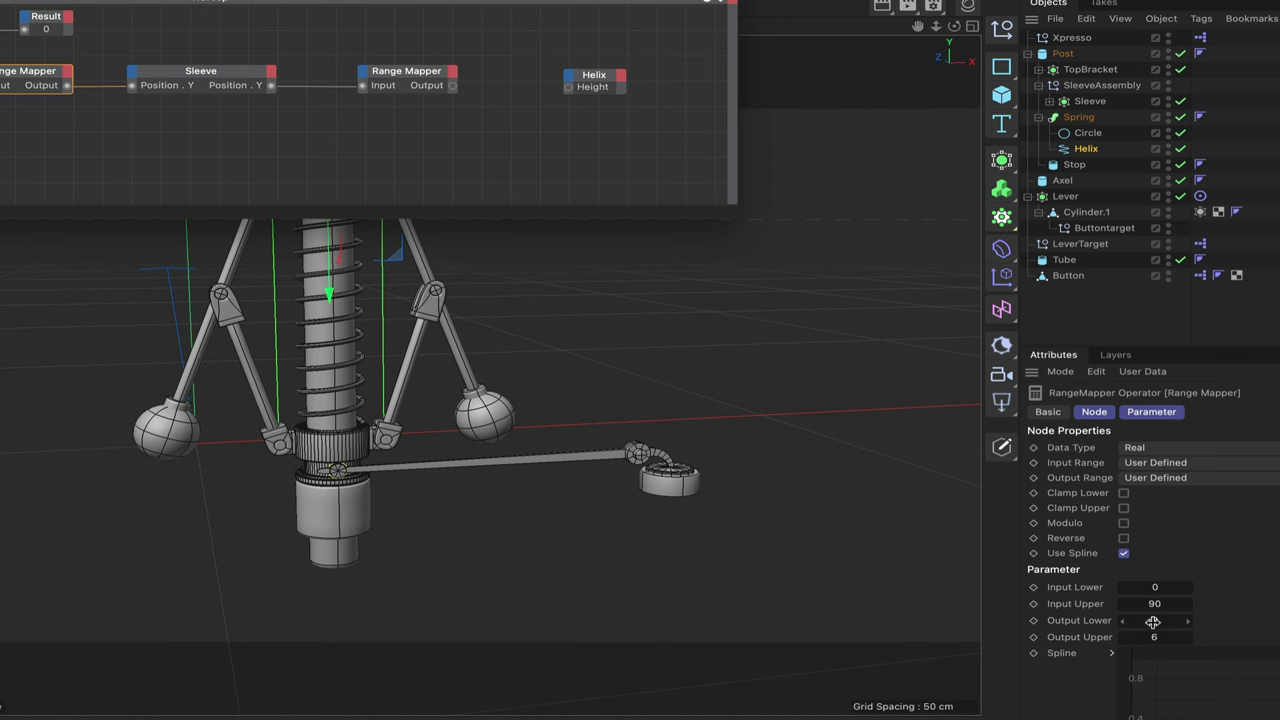
Step: In the second Range Mapper, set Input Upper to 6 and Output Lower to 20.7
{"action": "left_click", "coordinate": [430, 78]}
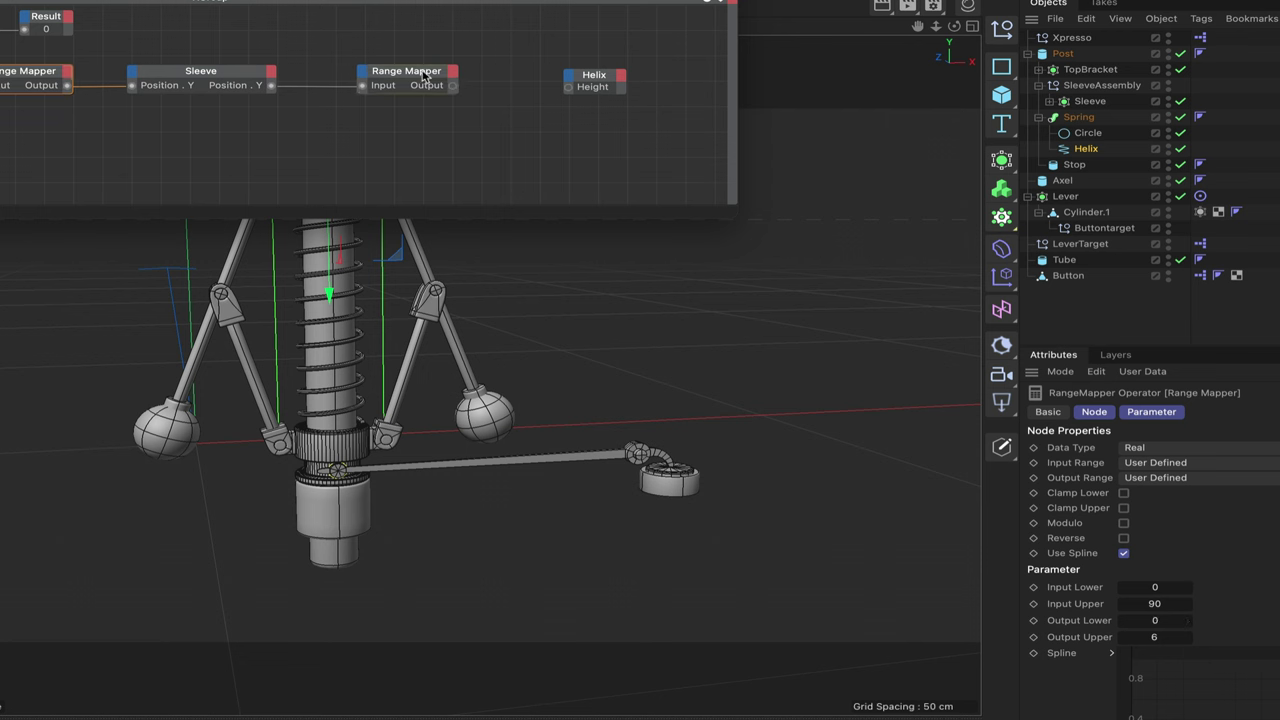
{"action": "left_click", "coordinate": [1156, 604]}
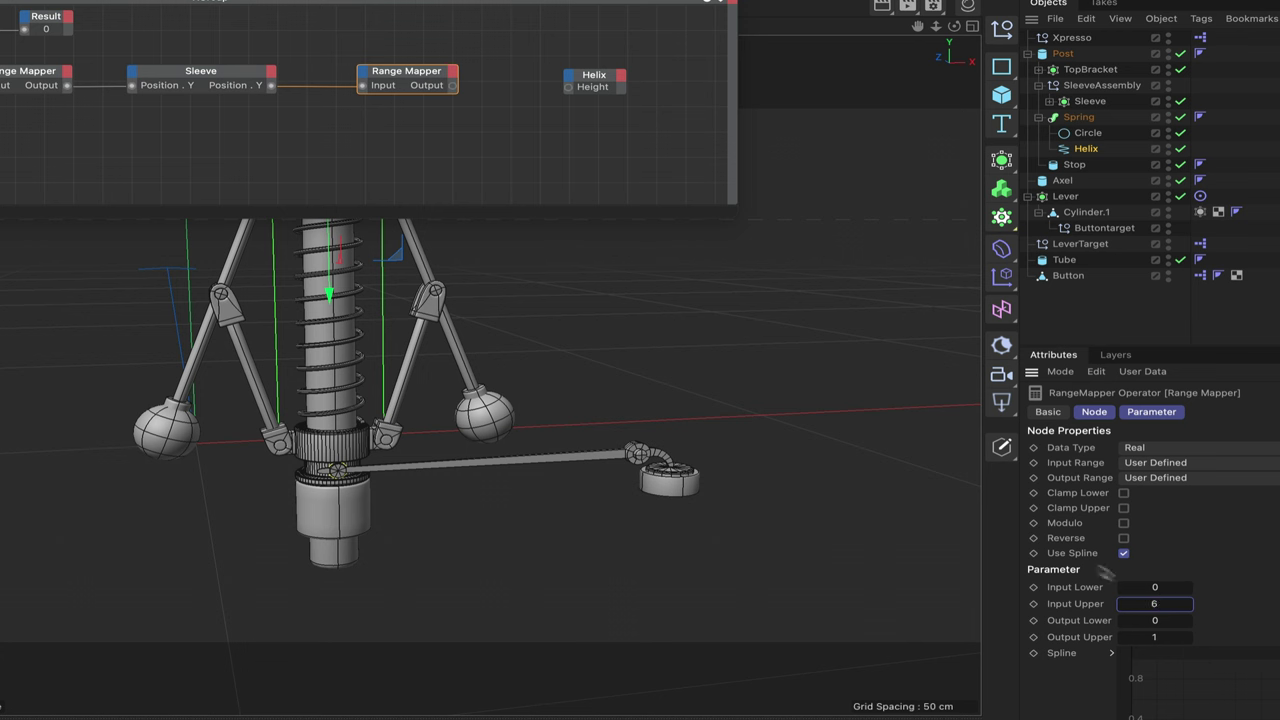
{"action": "left_click", "coordinate": [1155, 620]}
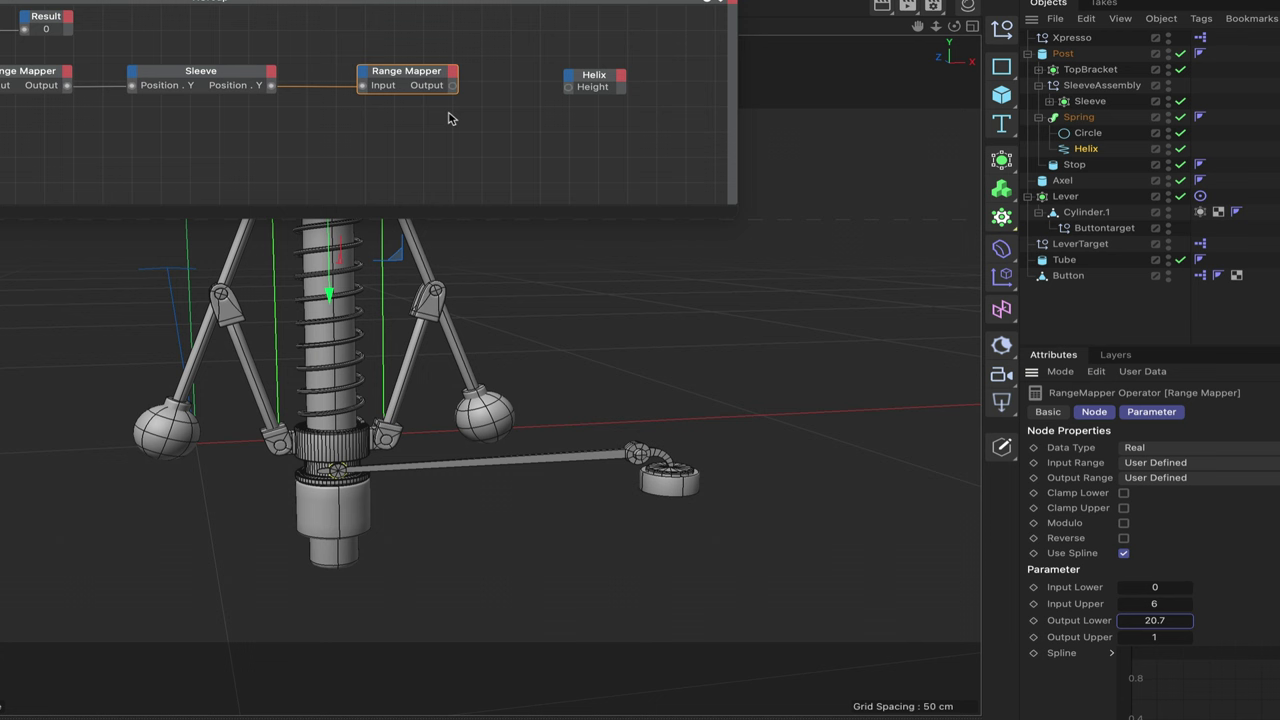
Step: Connect the second Range Mapper's Output to the Helix node's Height input and set its Output Upper to 14.7
{"action": "left_click_drag", "start_coordinate": [451, 88], "coordinate": [568, 87]}
{"action": "left_click", "coordinate": [608, 80]}
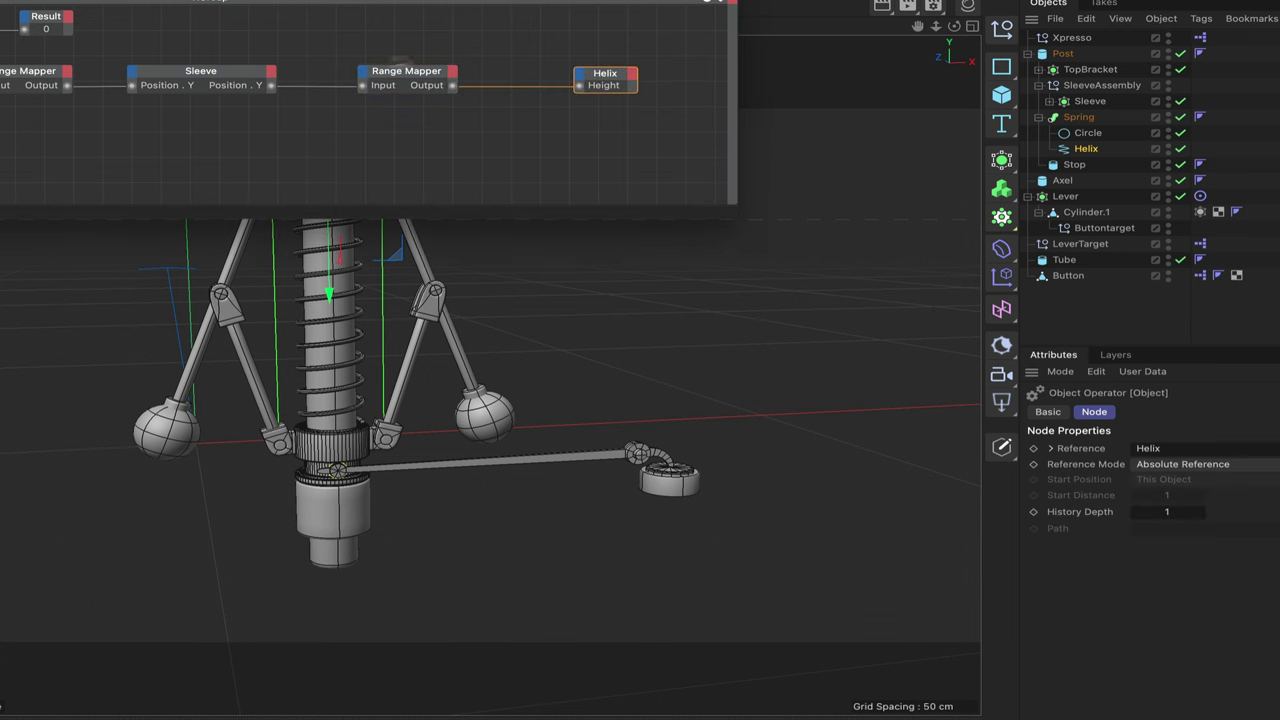
{"action": "left_click", "coordinate": [397, 84]}
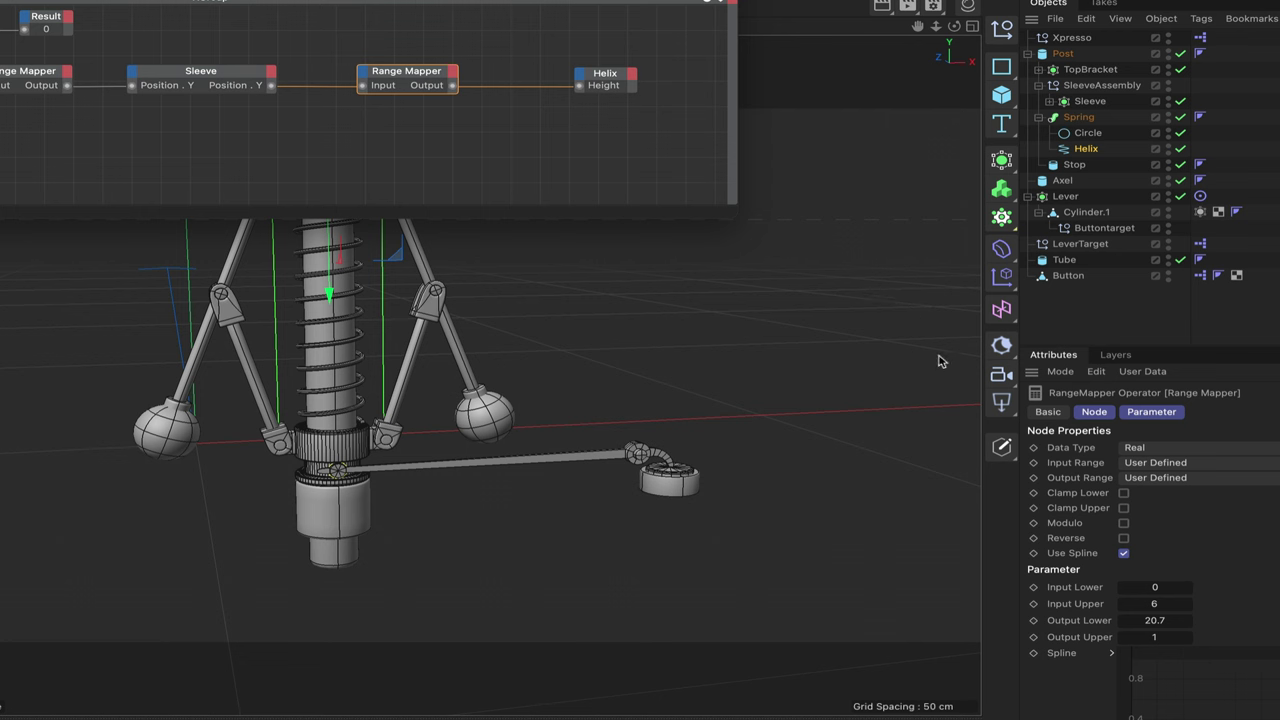
{"action": "left_click", "coordinate": [1158, 638]}
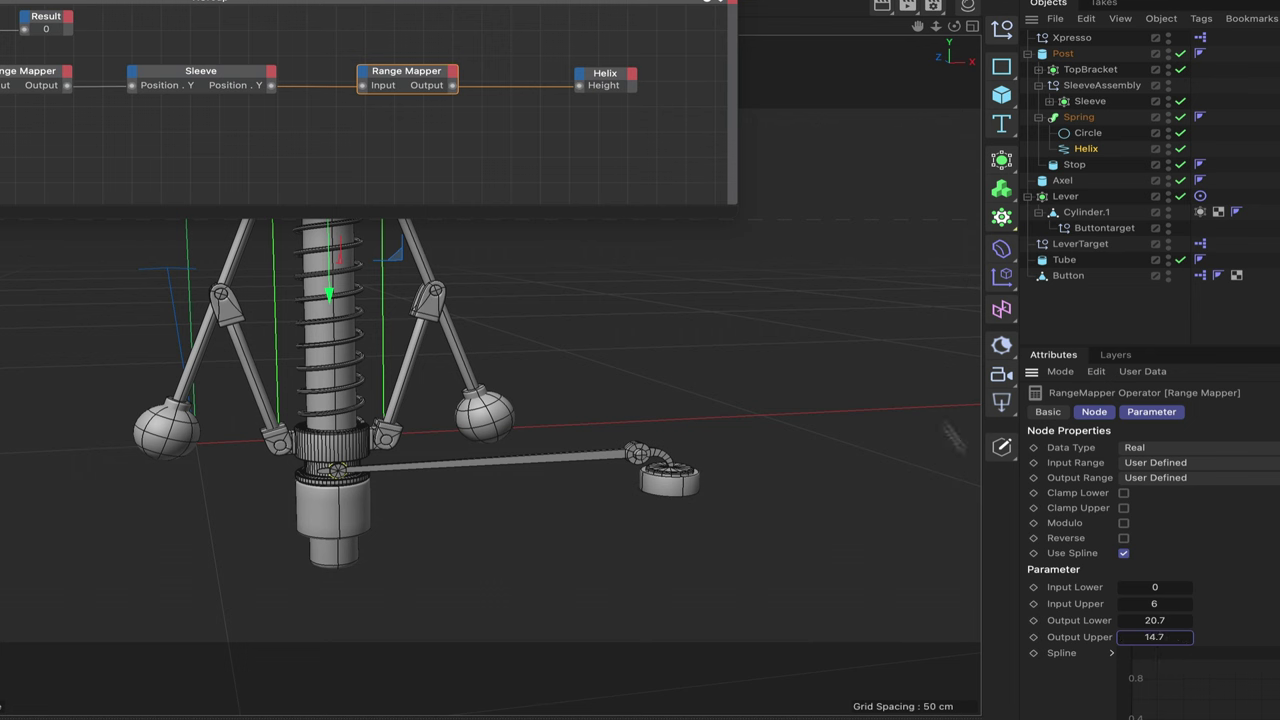
Step: Close the XPresso Editor and play the animation from frame 0 to check how the spring compresses
{"action": "left_click_drag", "start_coordinate": [220, 1], "coordinate": [500, 1]}
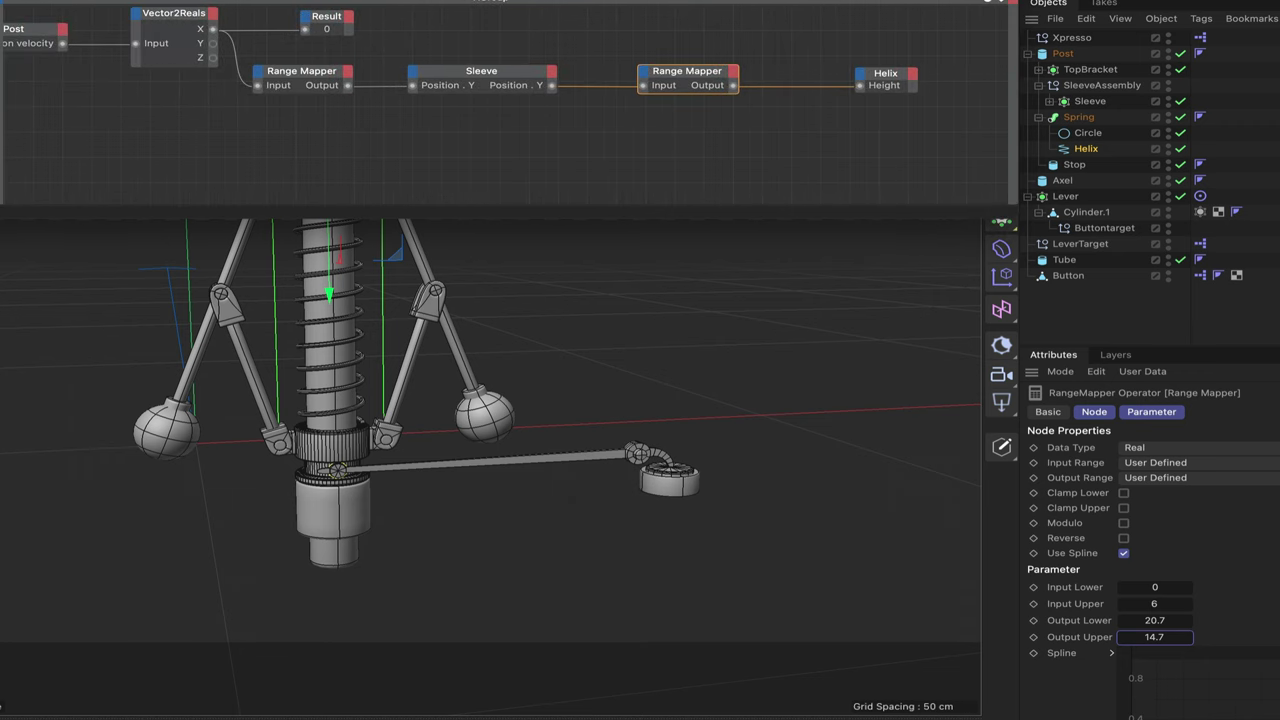
{"action": "left_click_drag", "start_coordinate": [646, 1], "coordinate": [790, 38]}
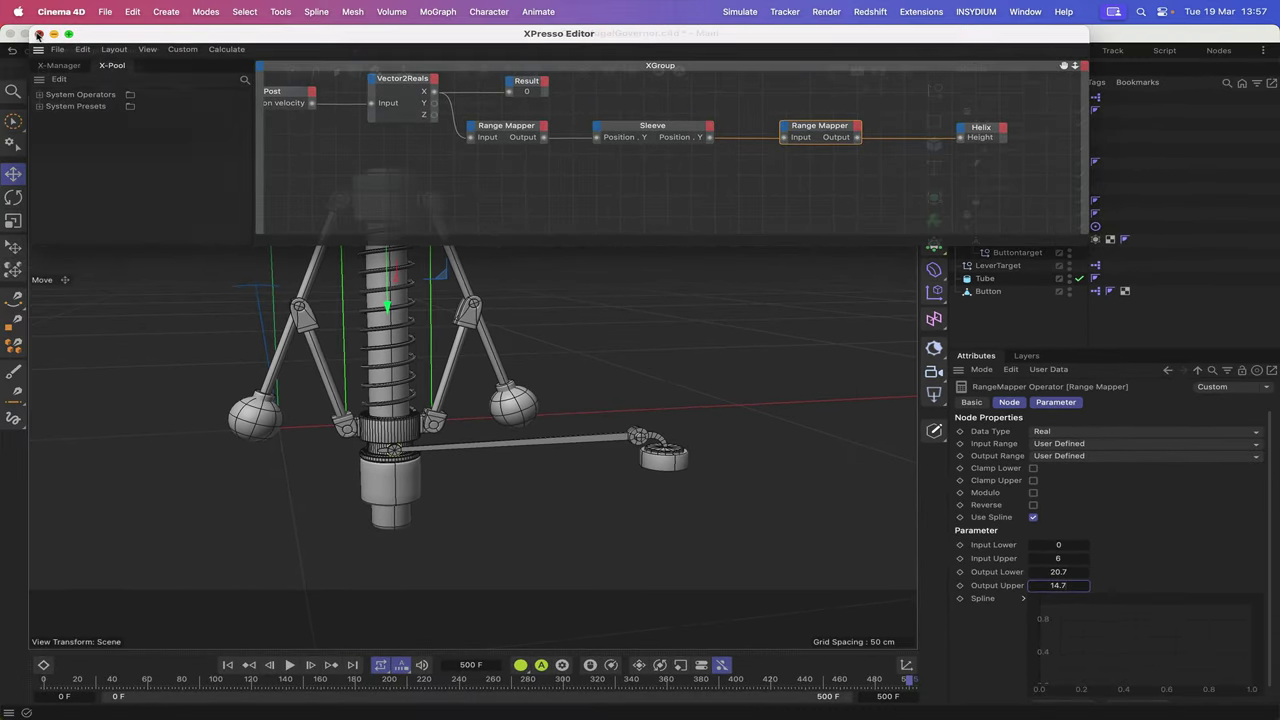
{"action": "left_click", "coordinate": [212, 613]}
{"action": "left_click", "coordinate": [226, 665]}
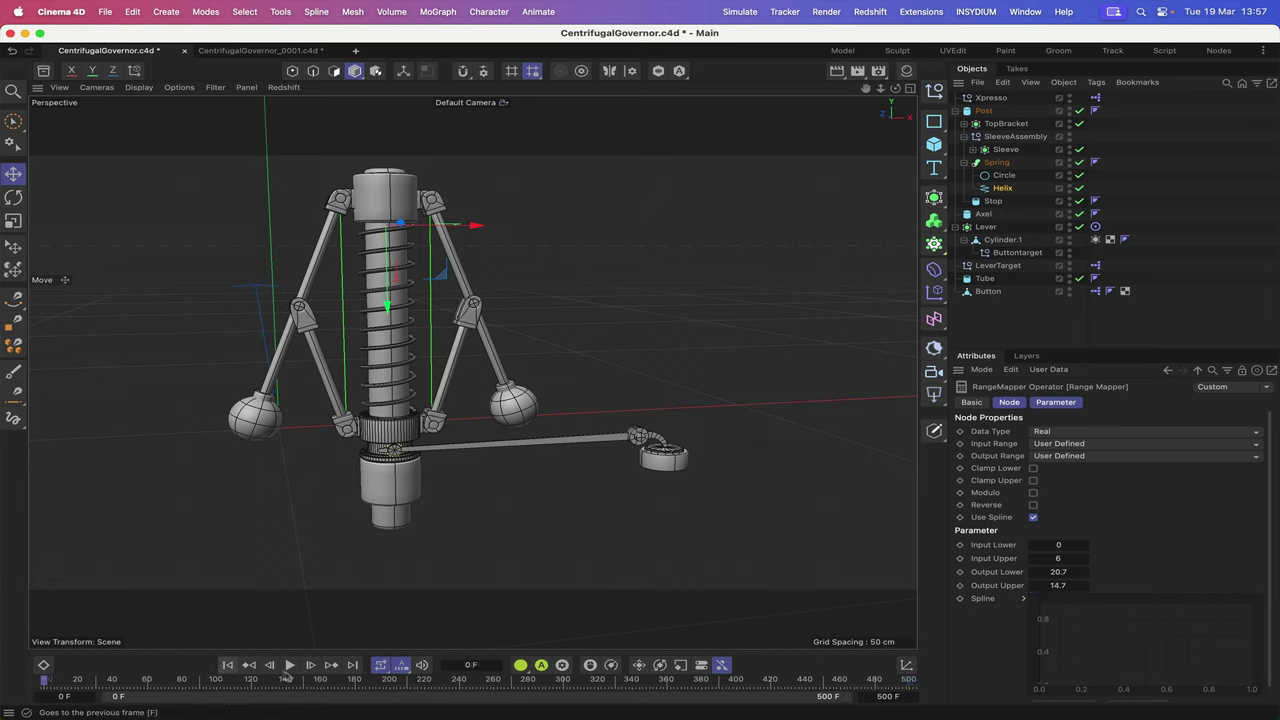
{"action": "left_click", "coordinate": [290, 665]}
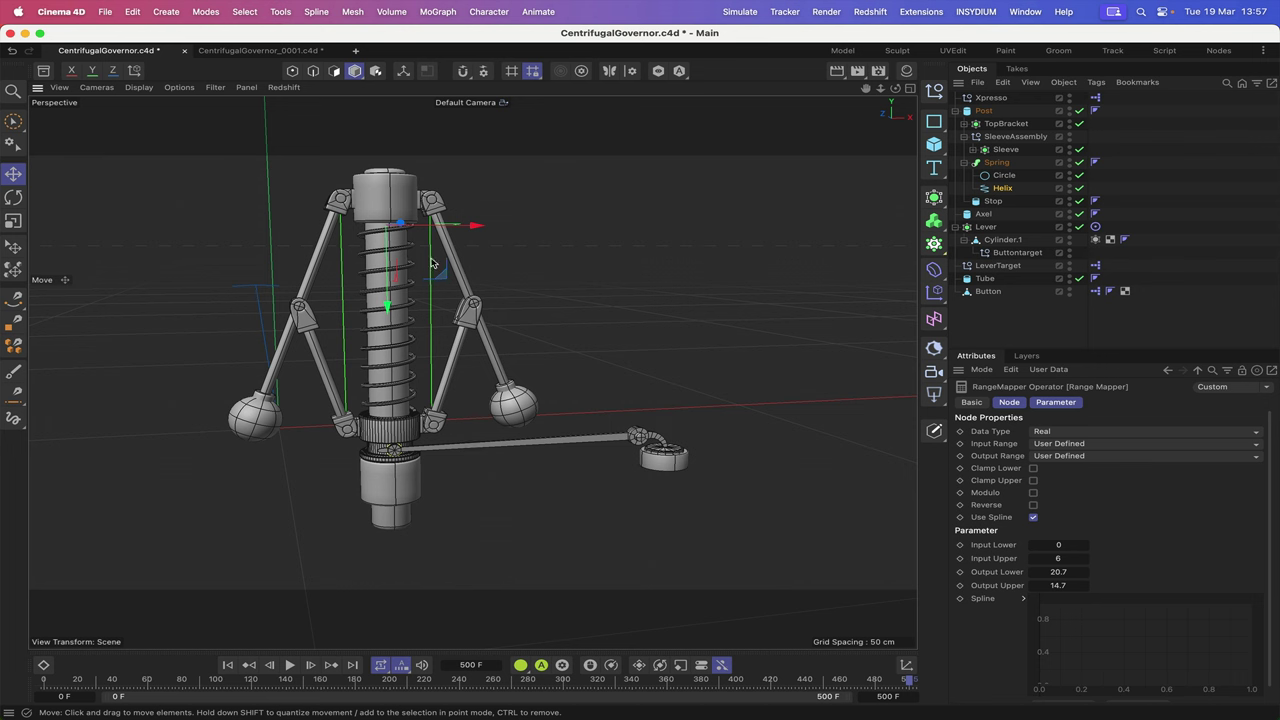
Step: Group the Post hierarchy under a new null and name it CentrifugalGovernor
{"action": "left_click", "coordinate": [986, 112]}
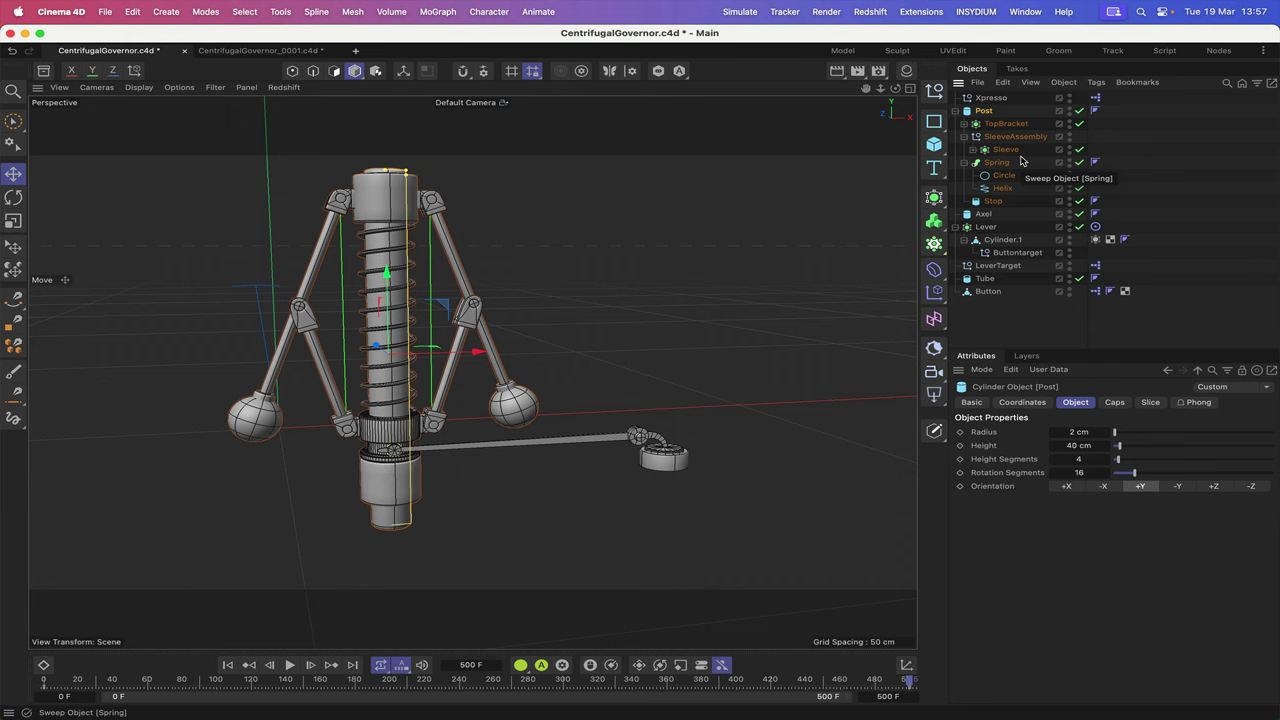
{"action": "key", "text": "alt+g"}
{"action": "double_click", "coordinate": [985, 111]}
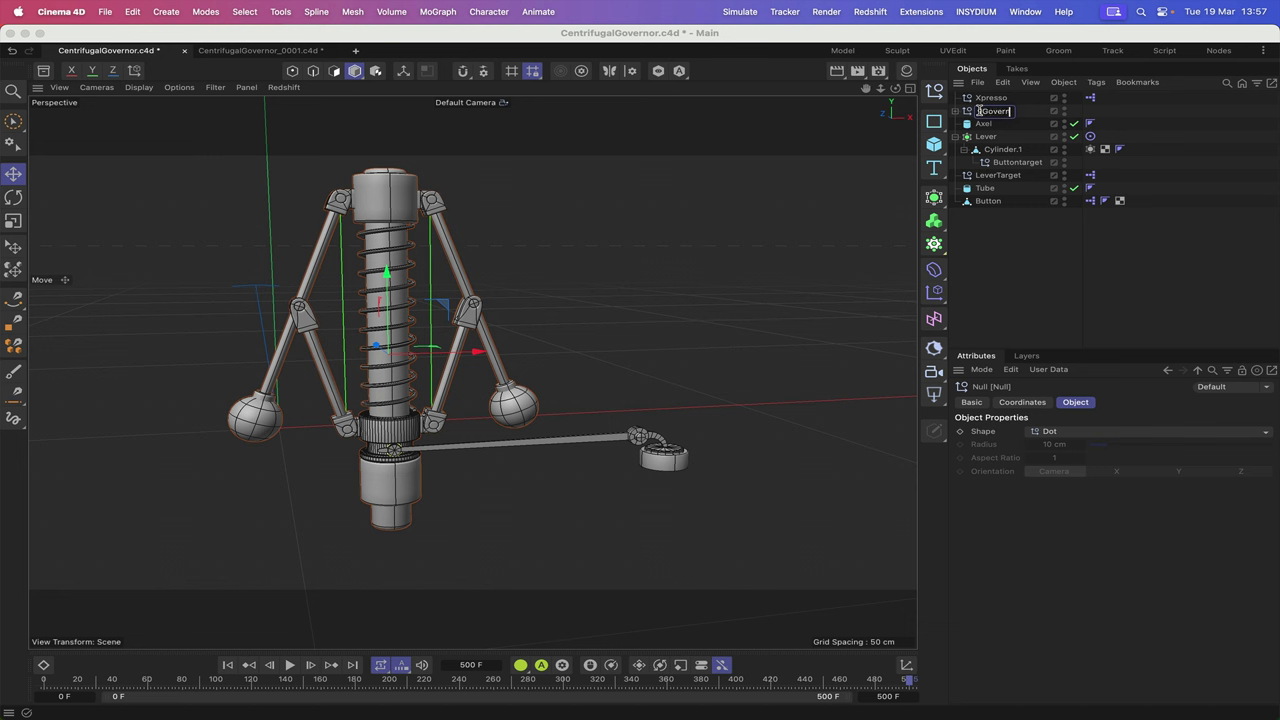
{"action": "type", "text": "CentrifugalGovernor"}
{"action": "key", "text": "Return"}
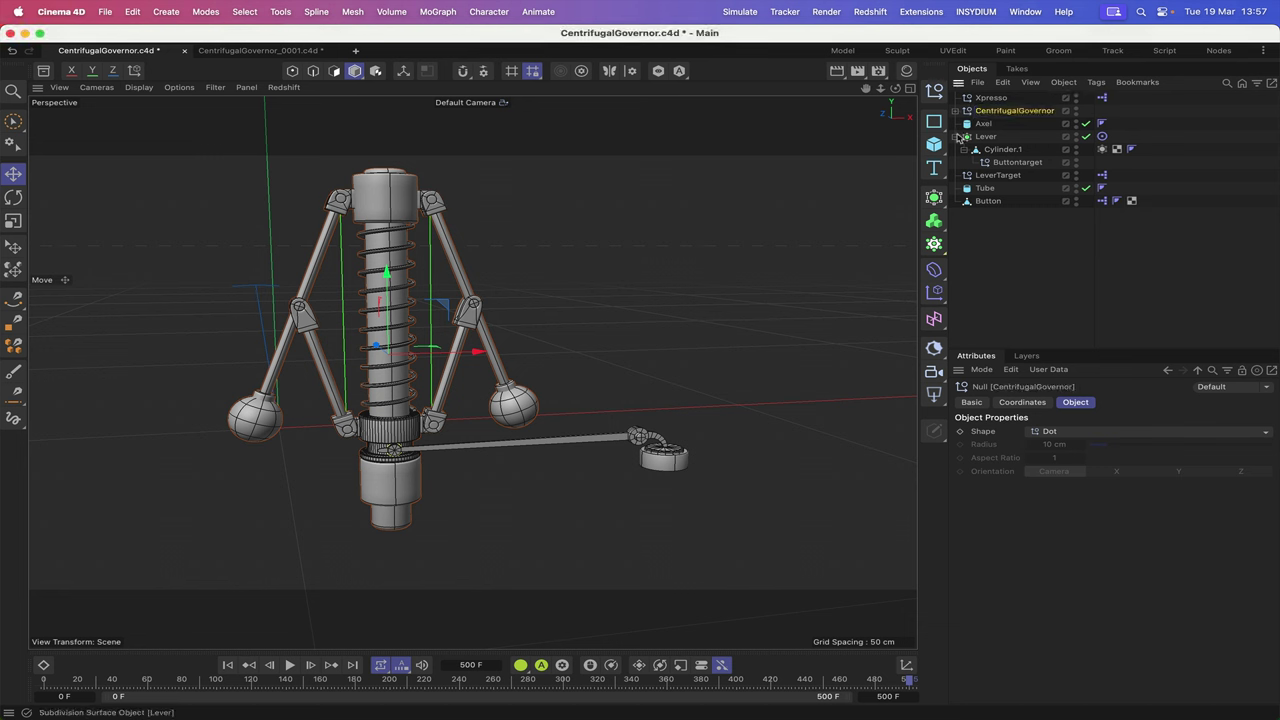
Step: Move Axel, Lever, LeverTarget, Tube and Button into the CentrifugalGovernor null, with Post as its first child
{"action": "left_click", "coordinate": [957, 111]}
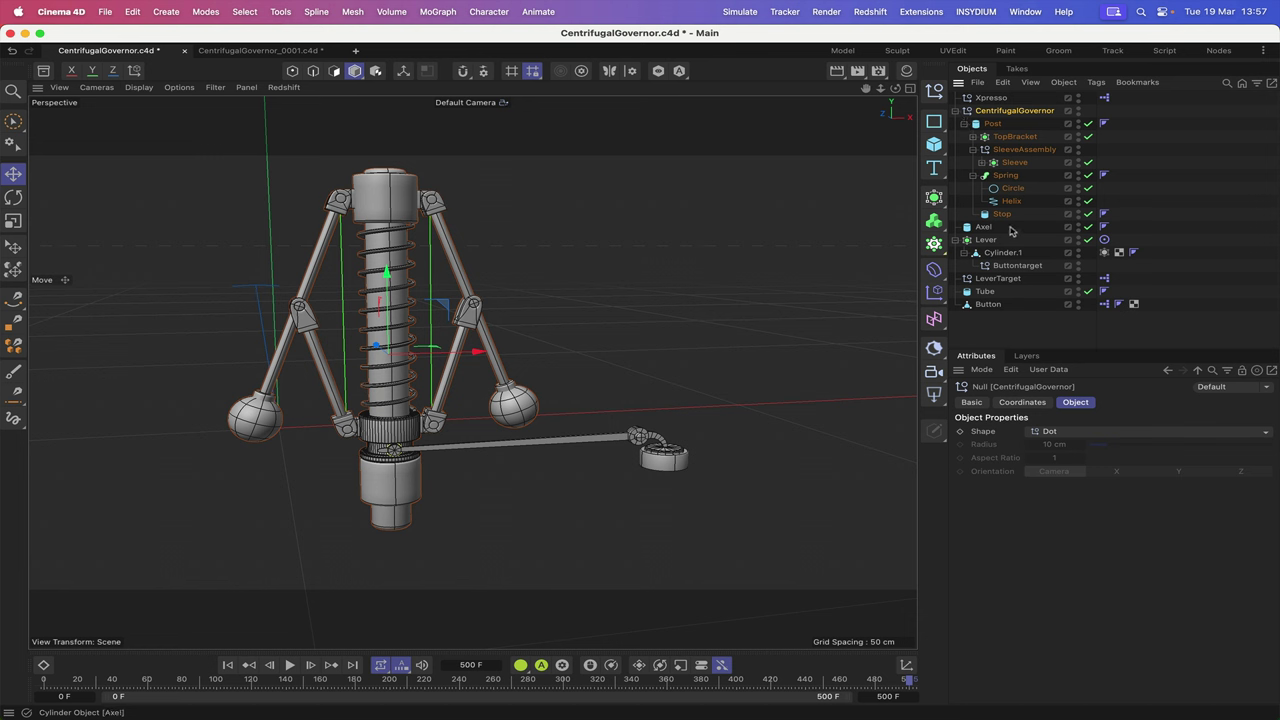
{"action": "left_click_drag", "start_coordinate": [1010, 231], "coordinate": [965, 308]}
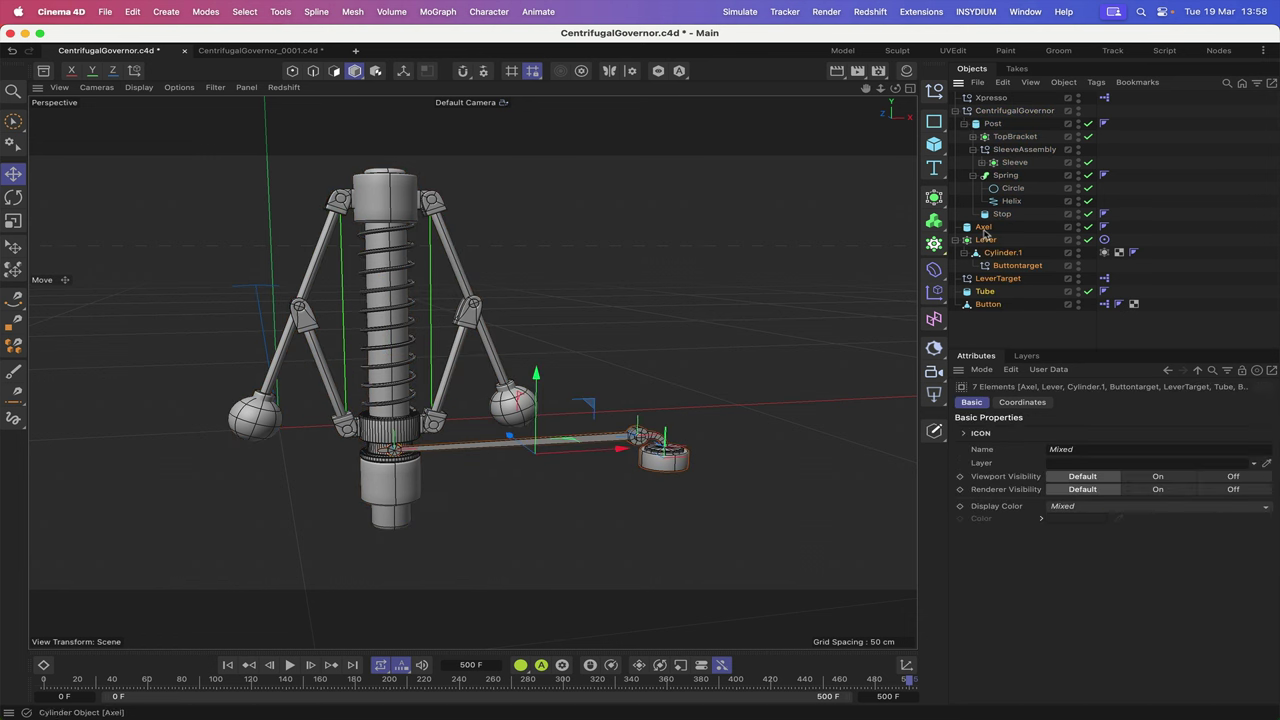
{"action": "left_click_drag", "start_coordinate": [984, 233], "coordinate": [995, 118]}
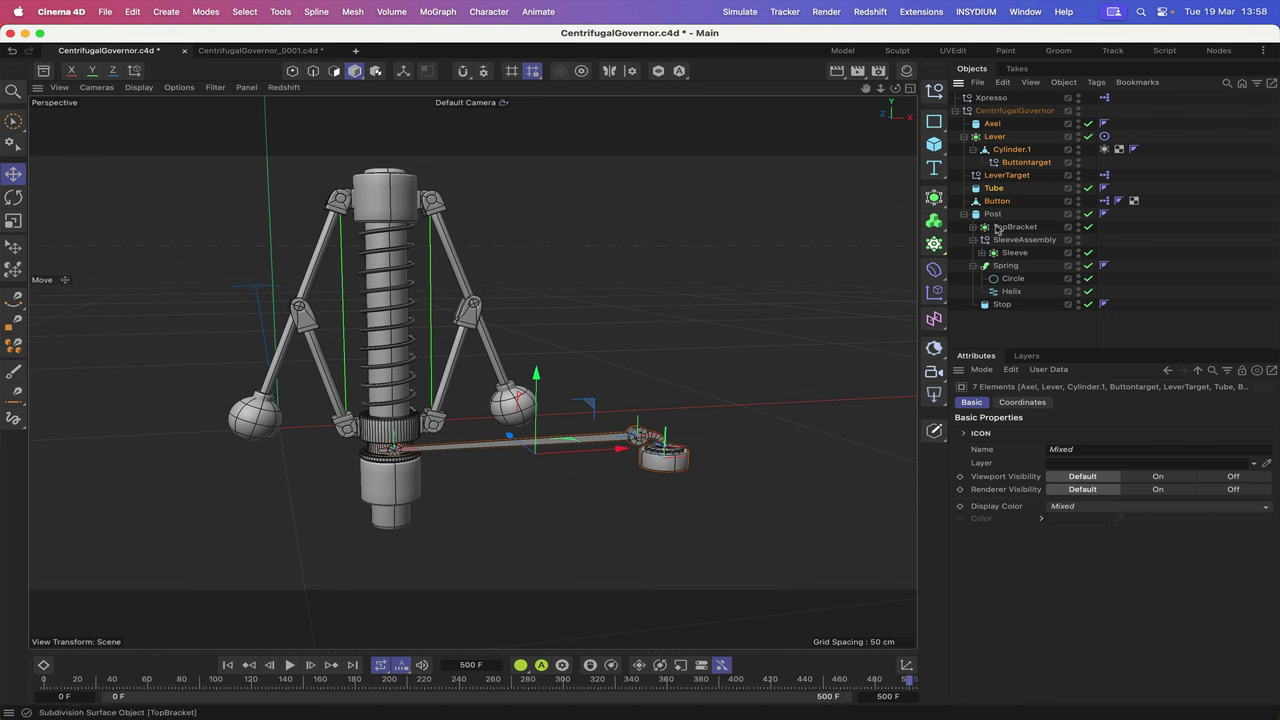
{"action": "left_click_drag", "start_coordinate": [996, 214], "coordinate": [999, 123]}
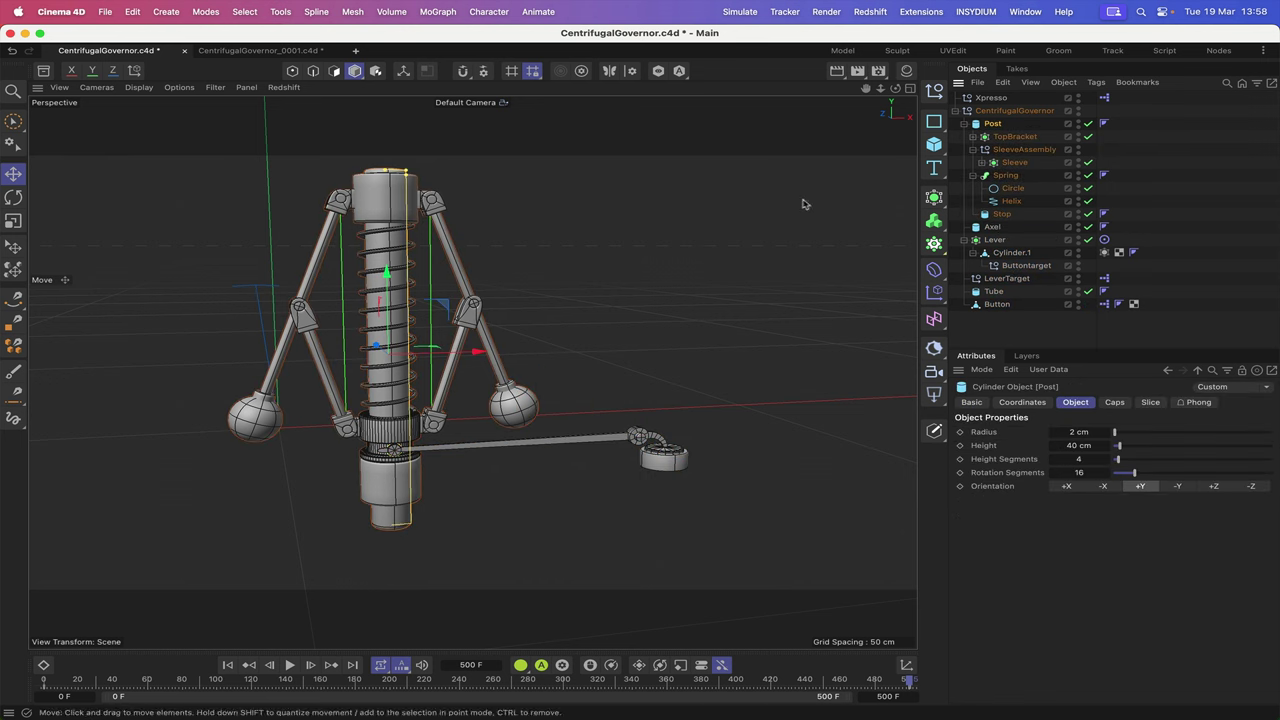
Step: Try moving the whole CentrifugalGovernor null along the X axis and undo the move
{"action": "left_click", "coordinate": [998, 112]}
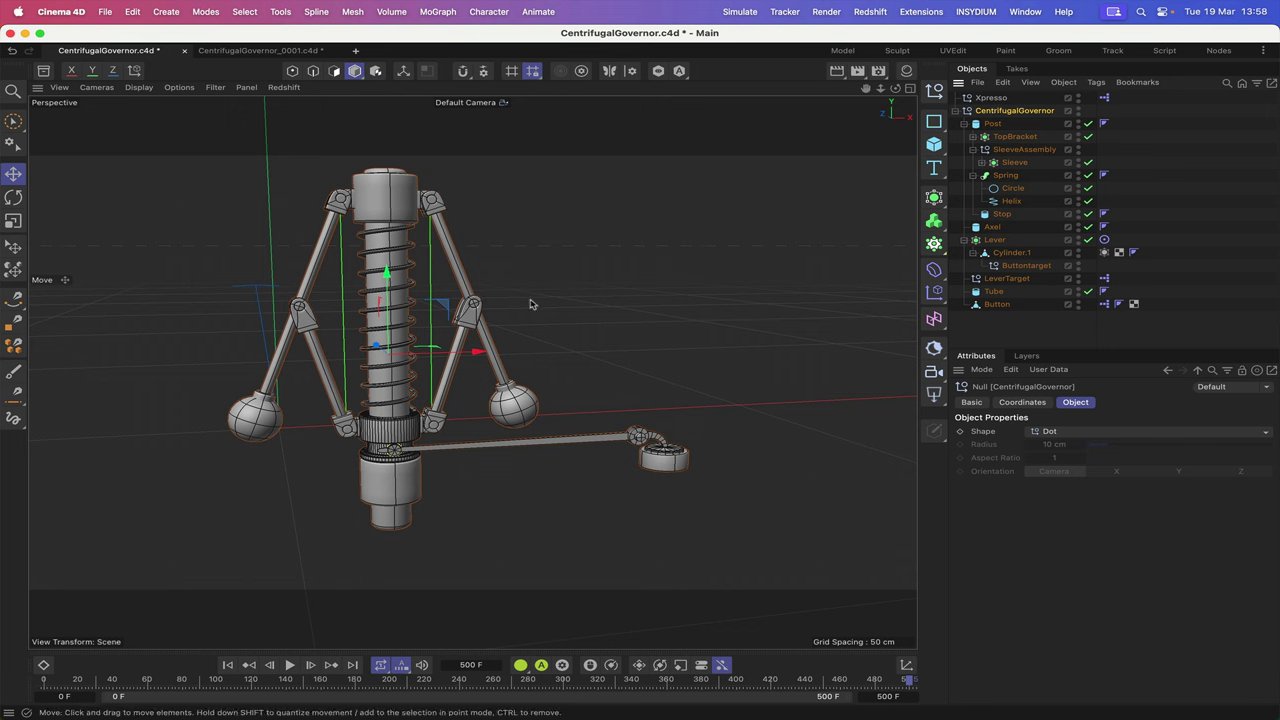
{"action": "left_click_drag", "start_coordinate": [472, 352], "coordinate": [595, 352]}
{"action": "key", "text": "super+z"}
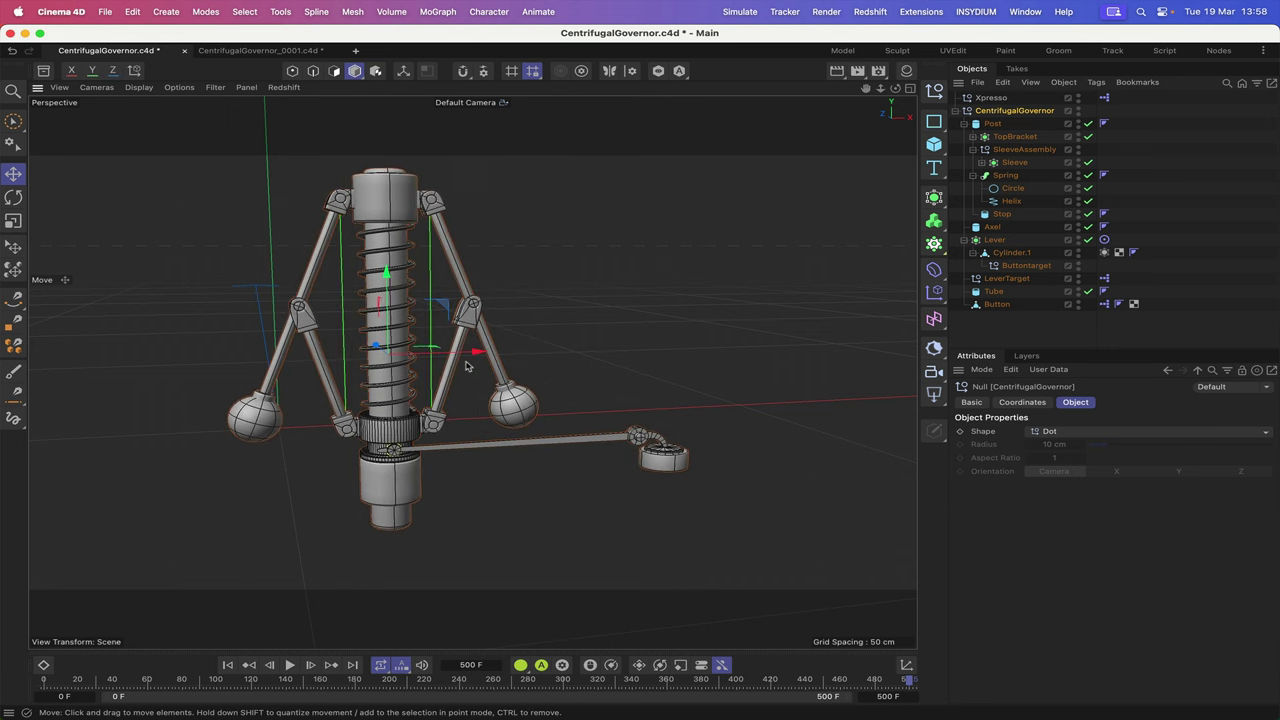
Step: Play the animation with the whole governor in view to check the grouped rig, and clear the selection
{"action": "right_click_drag", "start_coordinate": [377, 347], "coordinate": [450, 178]}
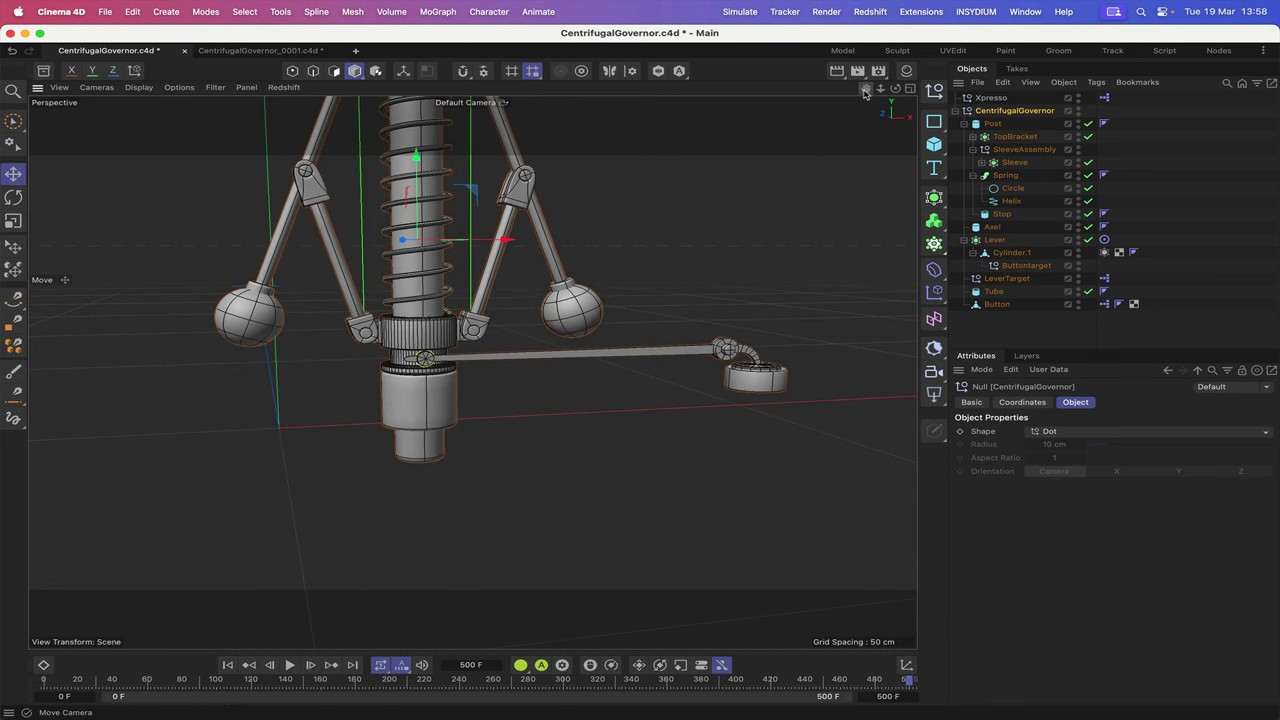
{"action": "left_click_drag", "start_coordinate": [866, 89], "coordinate": [866, 93]}
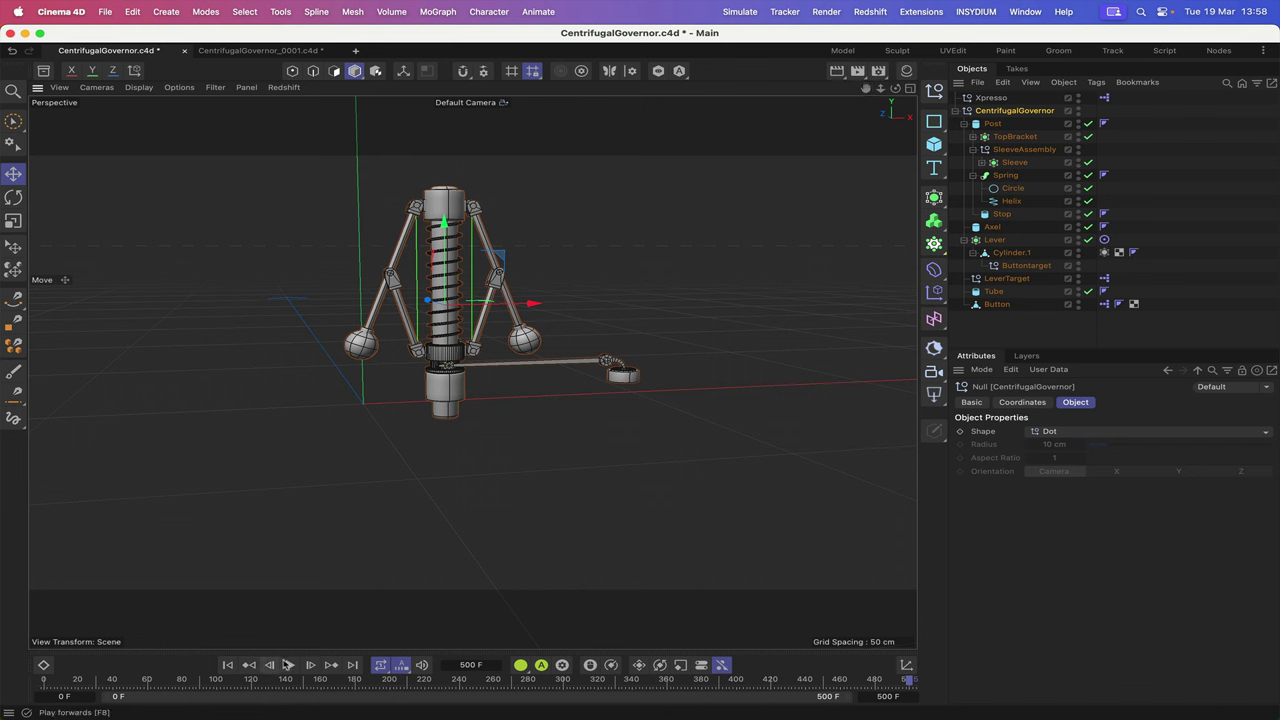
{"action": "left_click", "coordinate": [289, 667]}
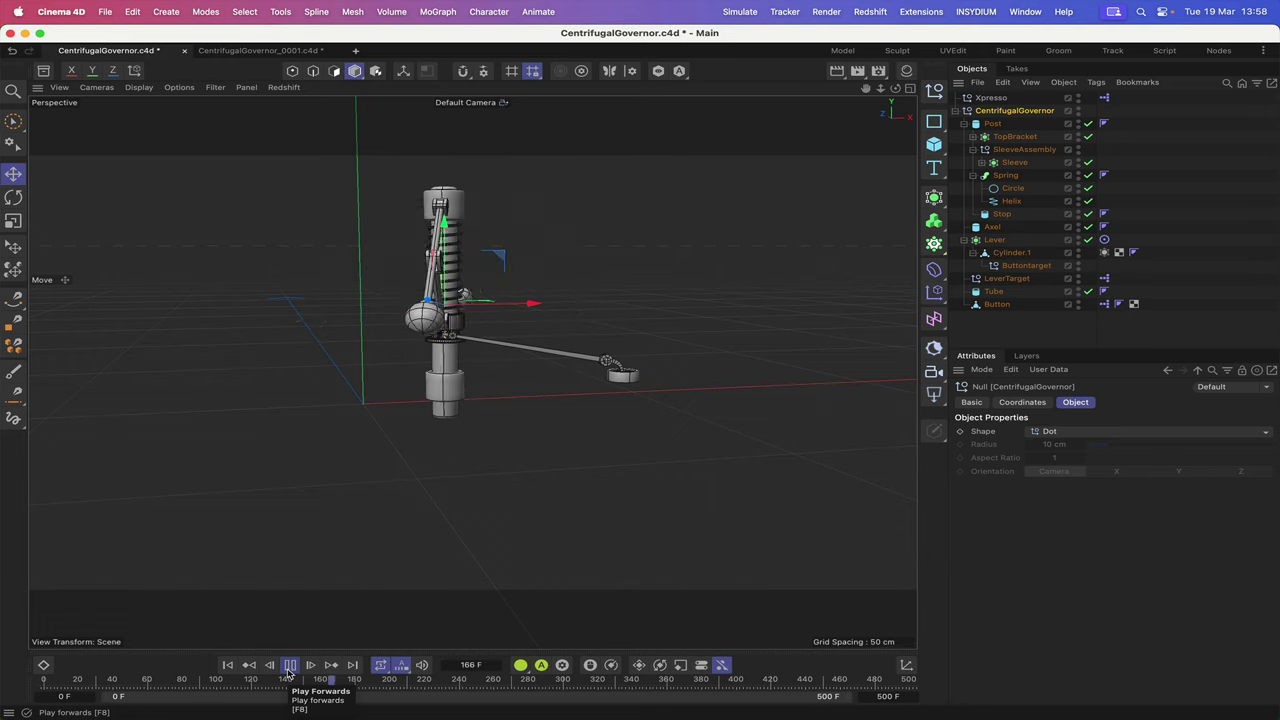
{"action": "left_click", "coordinate": [1024, 340]}
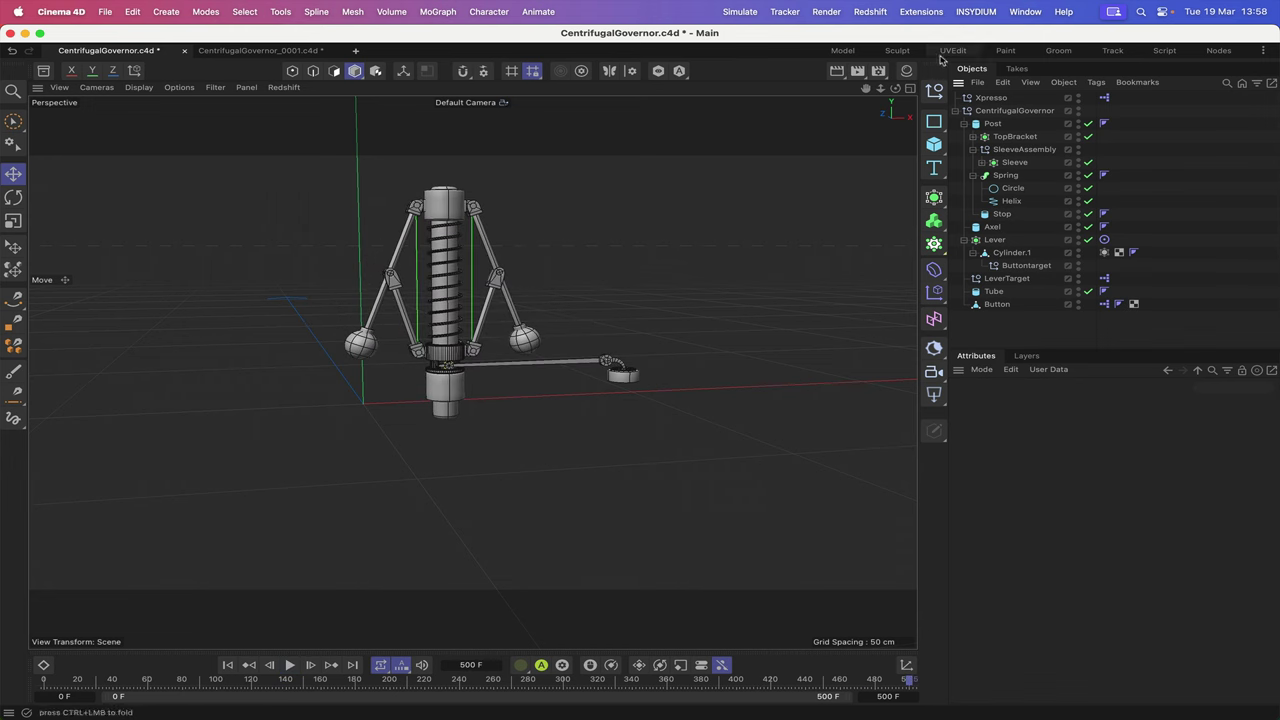
Step: Try placing the Spring directly under CentrifugalGovernor, outside the Post, and play the animation to test it
{"action": "left_click_drag", "start_coordinate": [873, 90], "coordinate": [873, 125]}
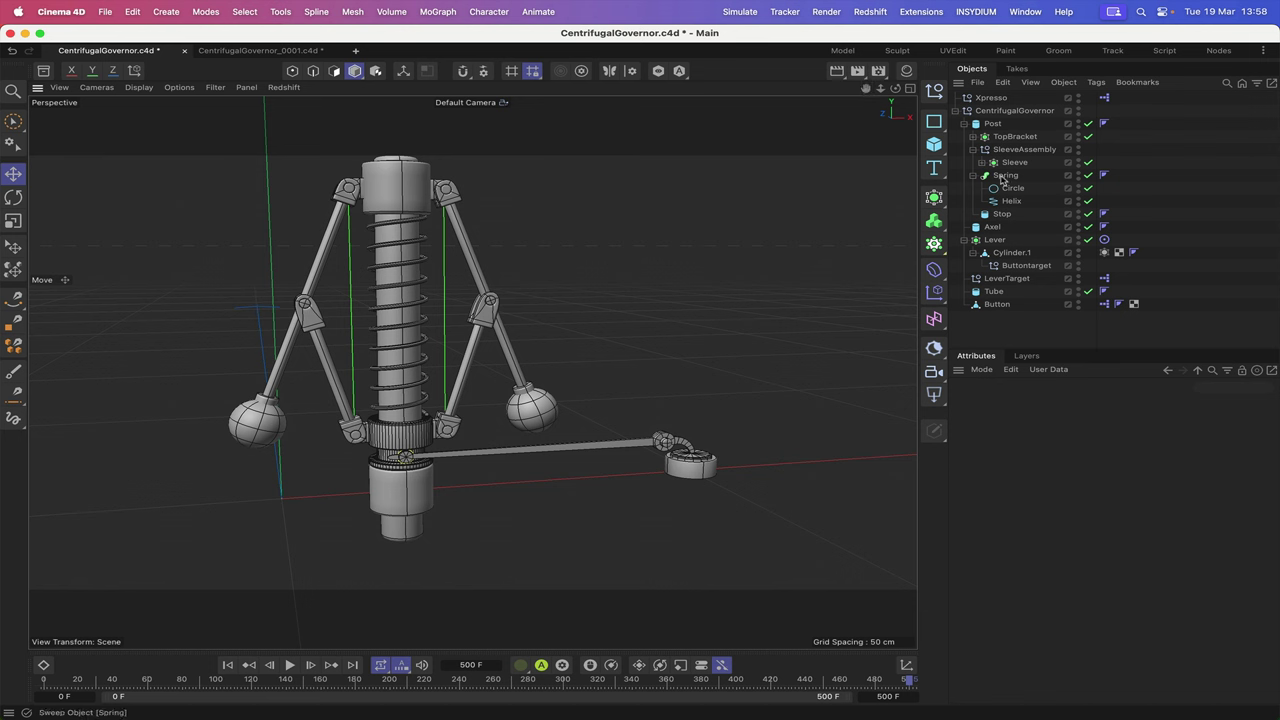
{"action": "left_click_drag", "start_coordinate": [1003, 178], "coordinate": [996, 119]}
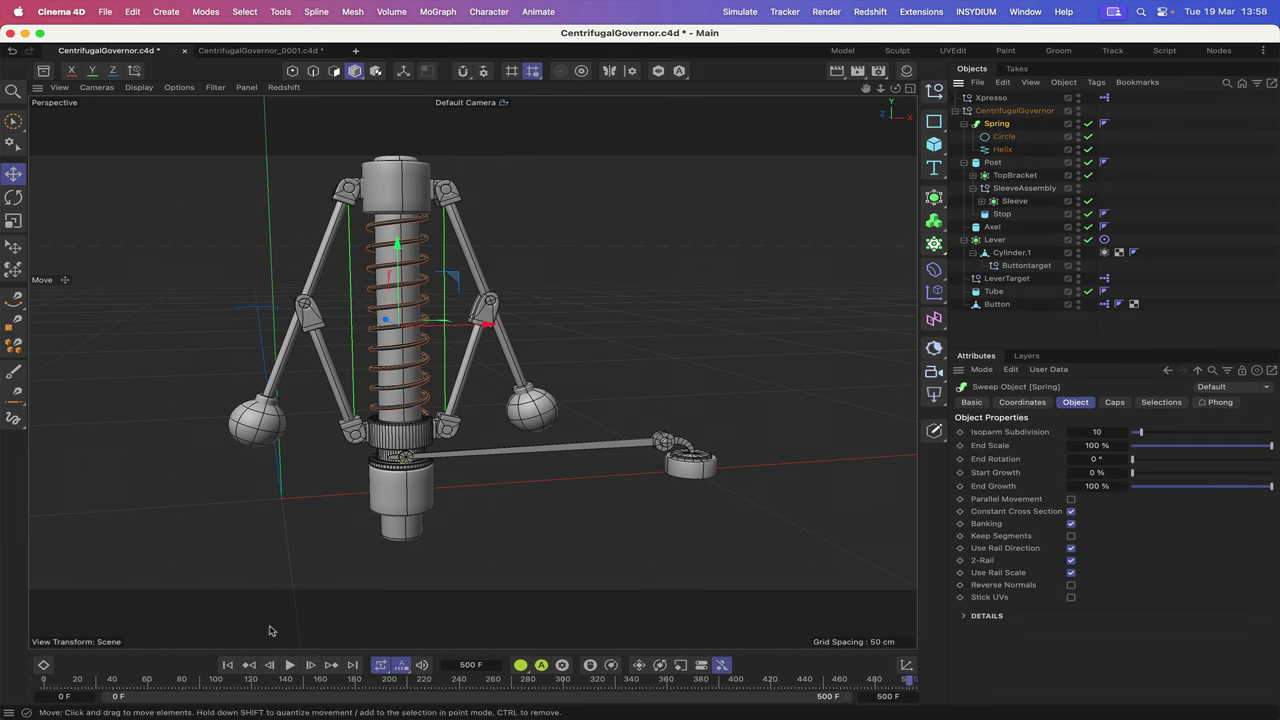
{"action": "left_click", "coordinate": [290, 665]}
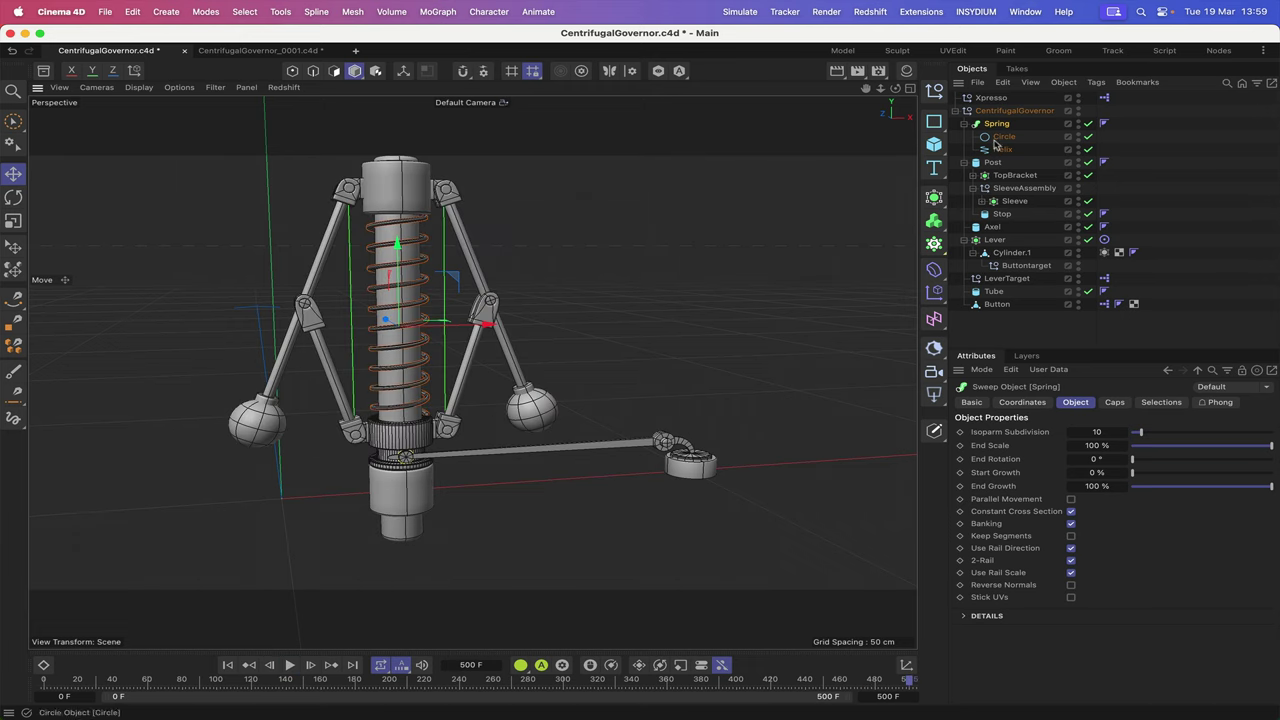
Step: Return the Spring to the Post hierarchy between SleeveAssembly and Stop, with its children collapsed
{"action": "left_click_drag", "start_coordinate": [992, 124], "coordinate": [1004, 162]}
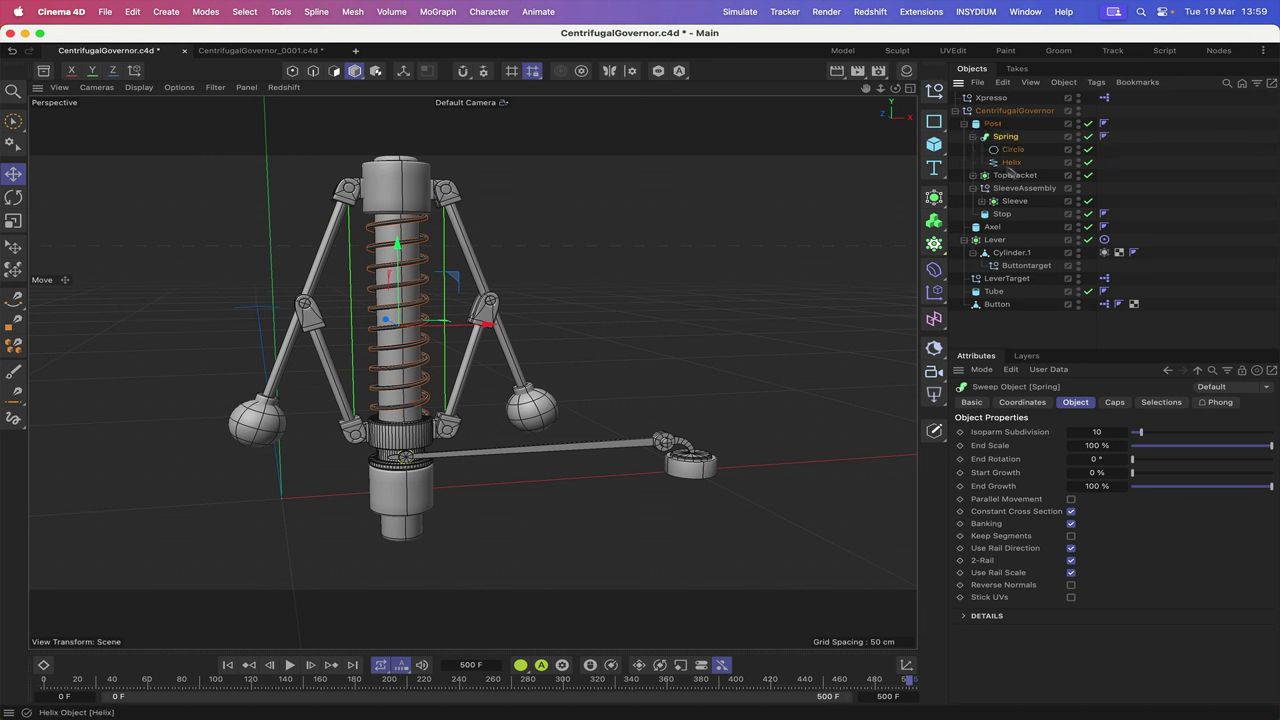
{"action": "left_click", "coordinate": [973, 136]}
{"action": "left_click_drag", "start_coordinate": [1010, 150], "coordinate": [990, 190]}
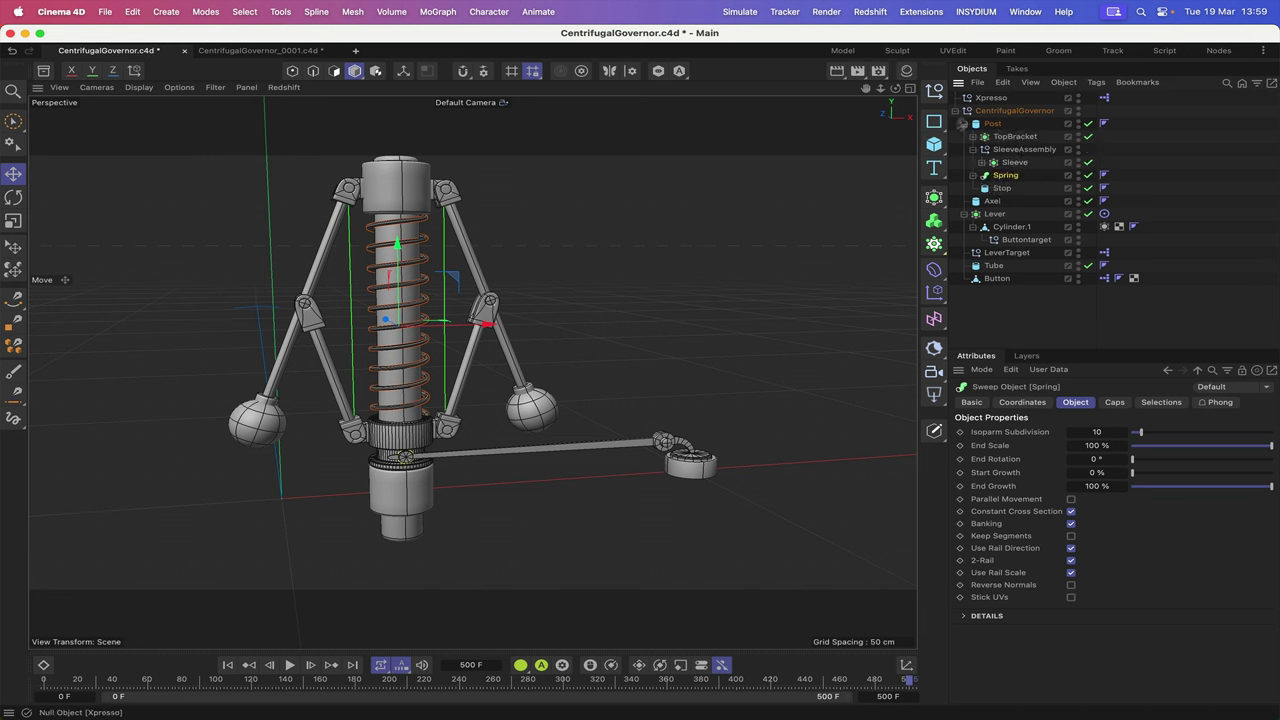
Step: Rewind to frame 0, clear the selection and play the animation to review the finished governor
{"action": "left_click", "coordinate": [228, 664]}
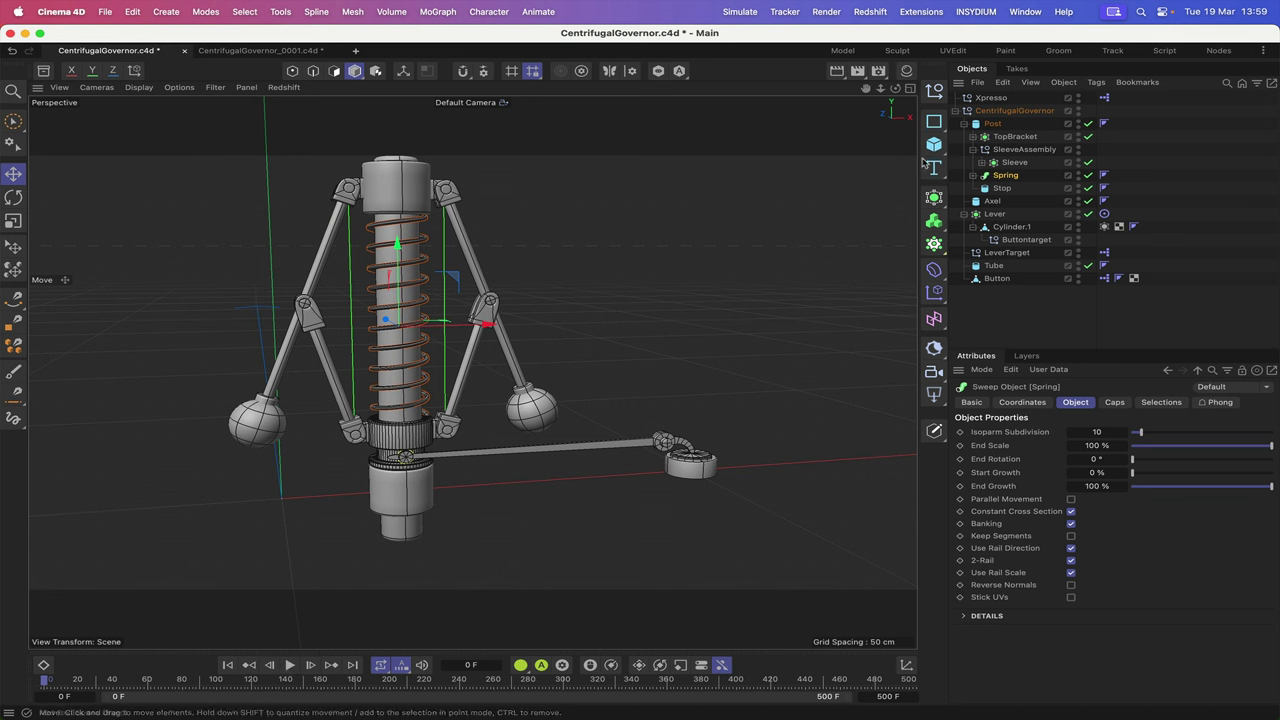
{"action": "mouse_move", "coordinate": [866, 88]}
{"action": "left_mouse_down"}
{"action": "mouse_move", "coordinate": [885, 89]}
{"action": "mouse_move", "coordinate": [870, 90]}
{"action": "left_mouse_up"}
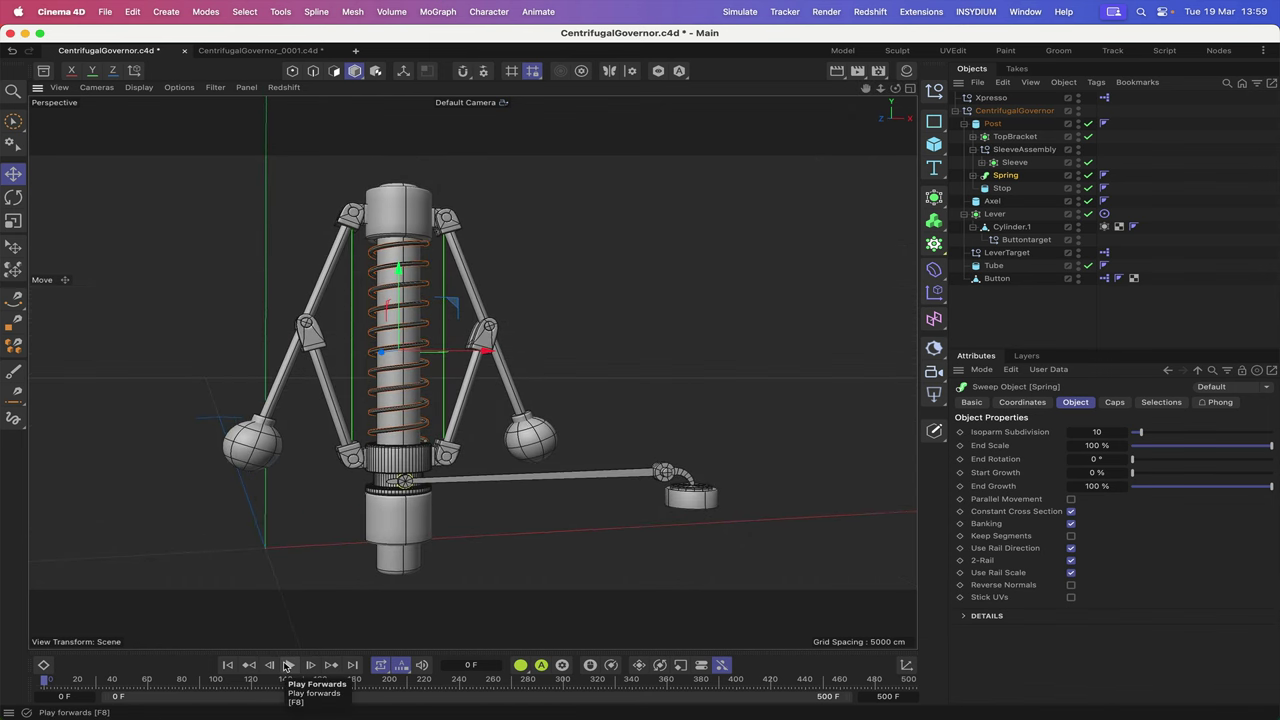
{"action": "left_click", "coordinate": [1031, 314]}
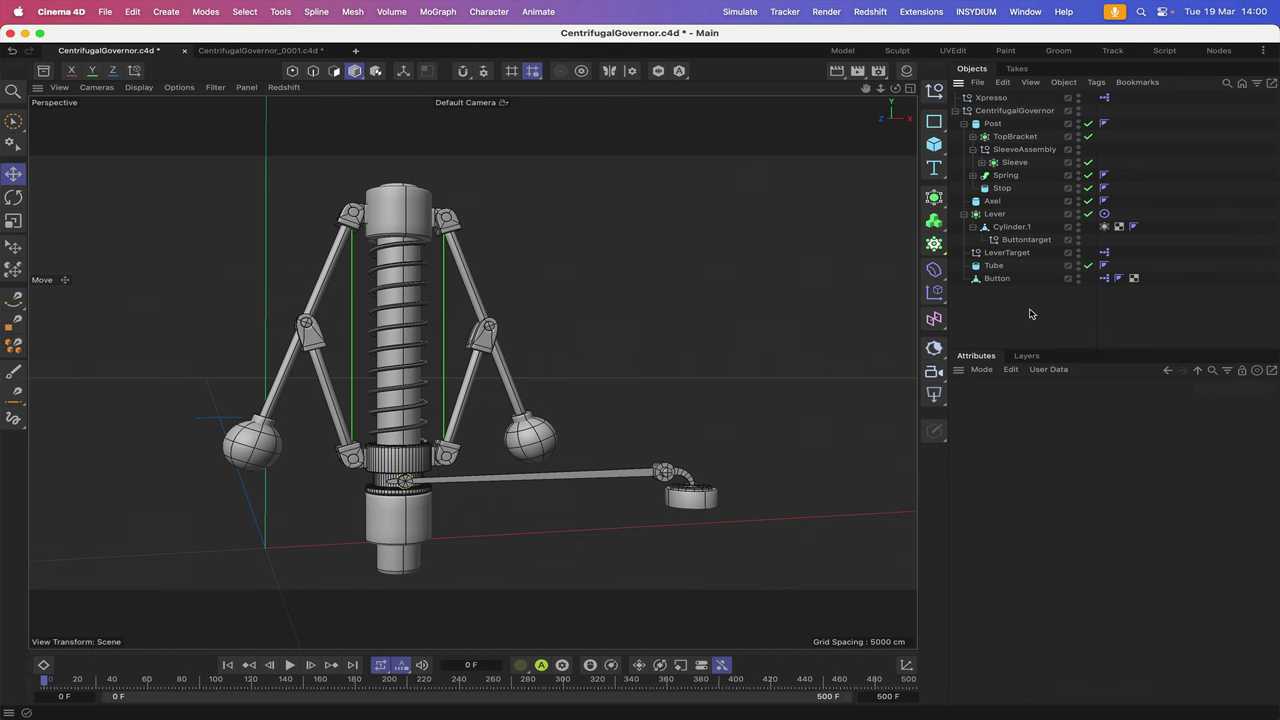
{"action": "left_click", "coordinate": [291, 663]}
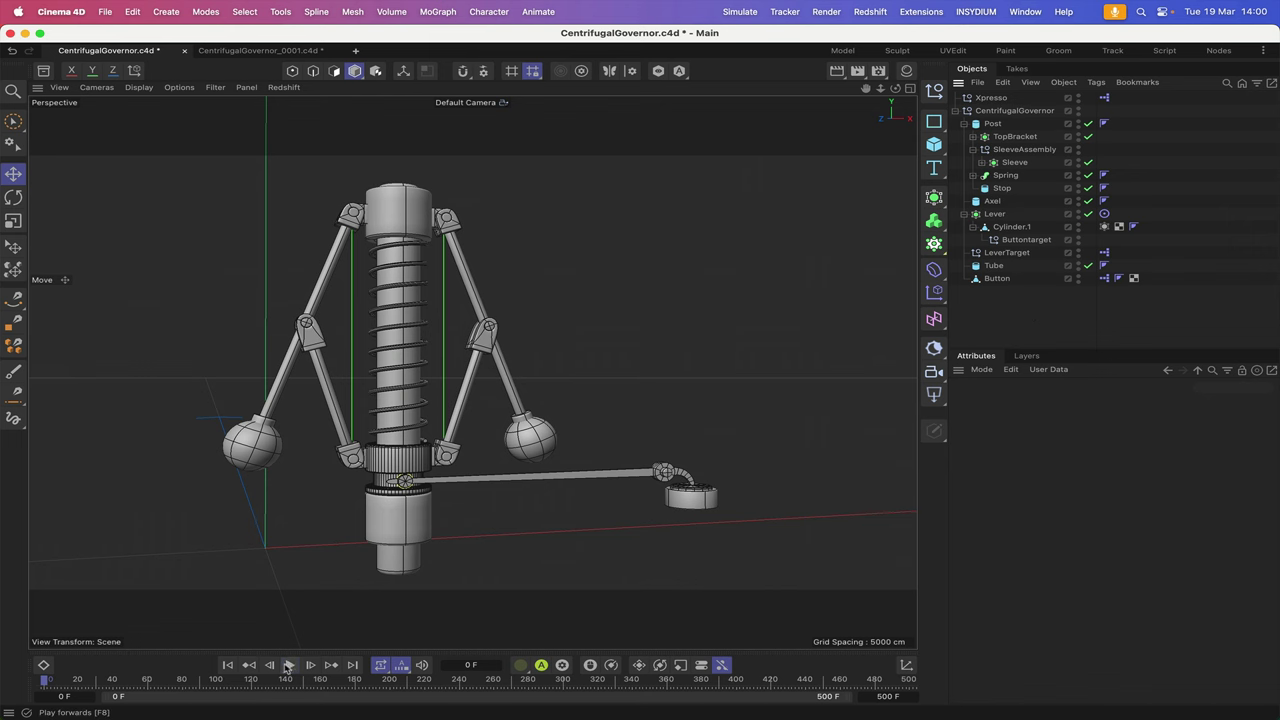